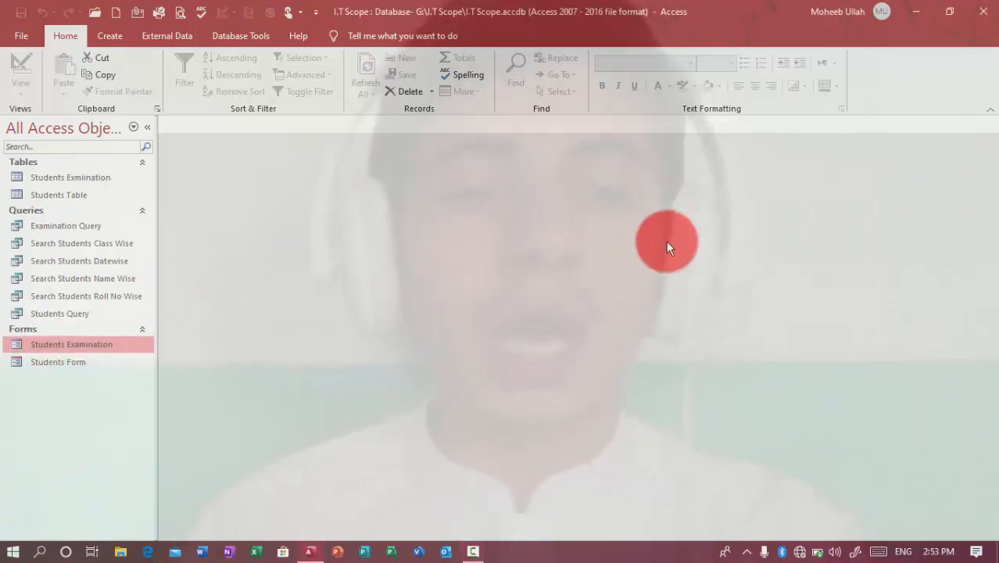
# - Open the Students Examination form for one class, look over its layout, and close it
pyautogui.doubleClick(18, 342)
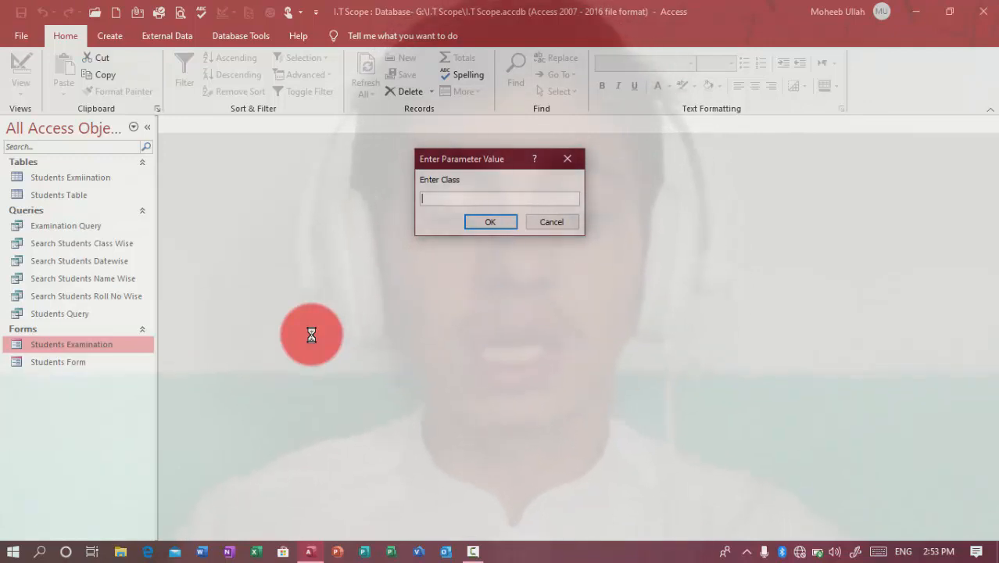
pyautogui.write('9th')
pyautogui.press('Return')
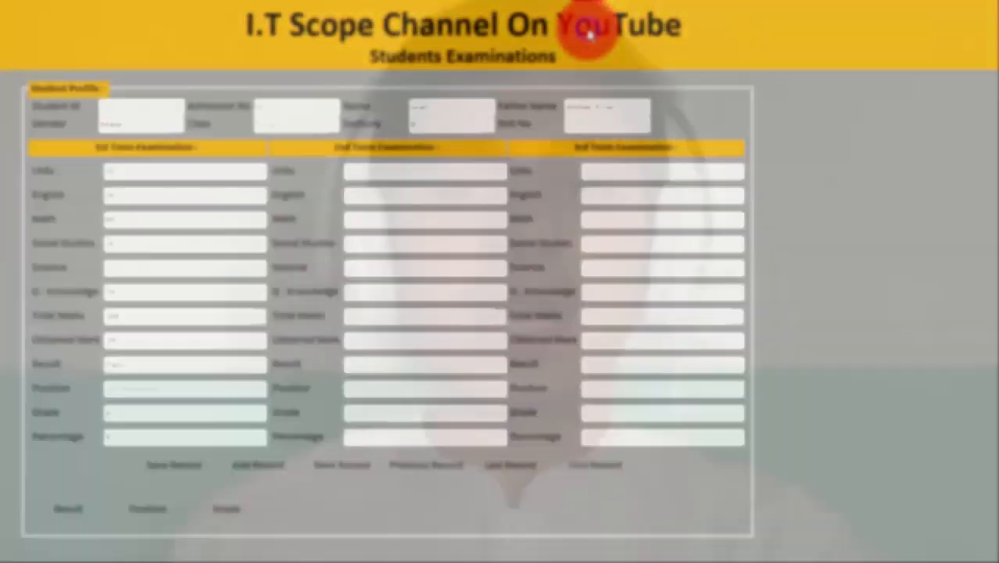
pyautogui.rightClick(588, 36)
pyautogui.click(623, 186)
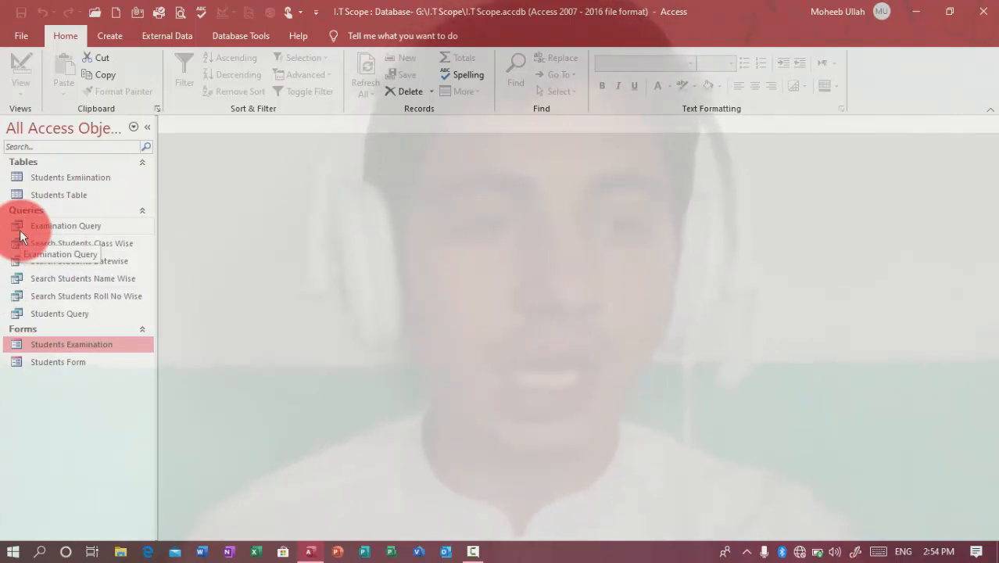
# - Generate a quick report from the Examination Query for class four
pyautogui.click(20, 227)
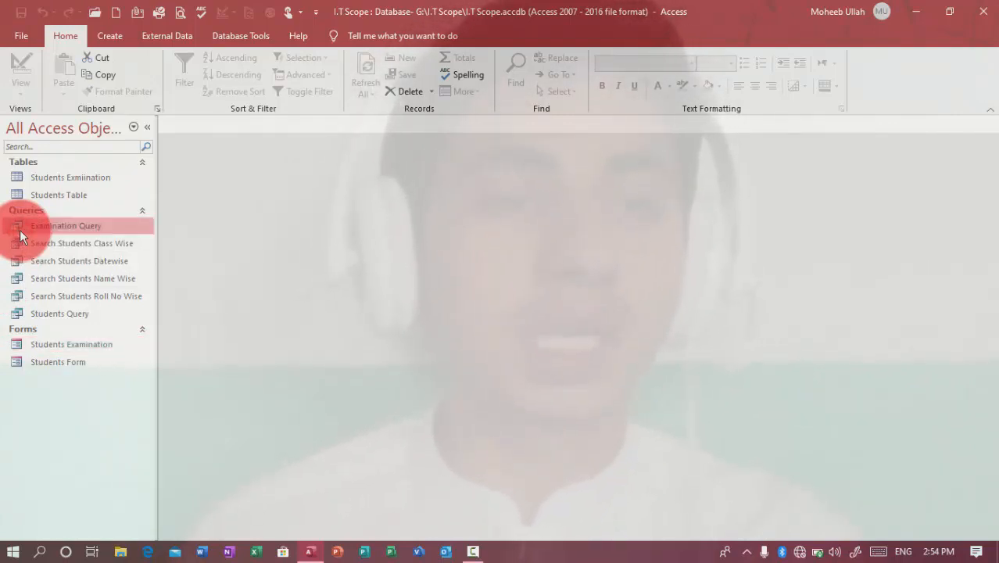
pyautogui.click(114, 34)
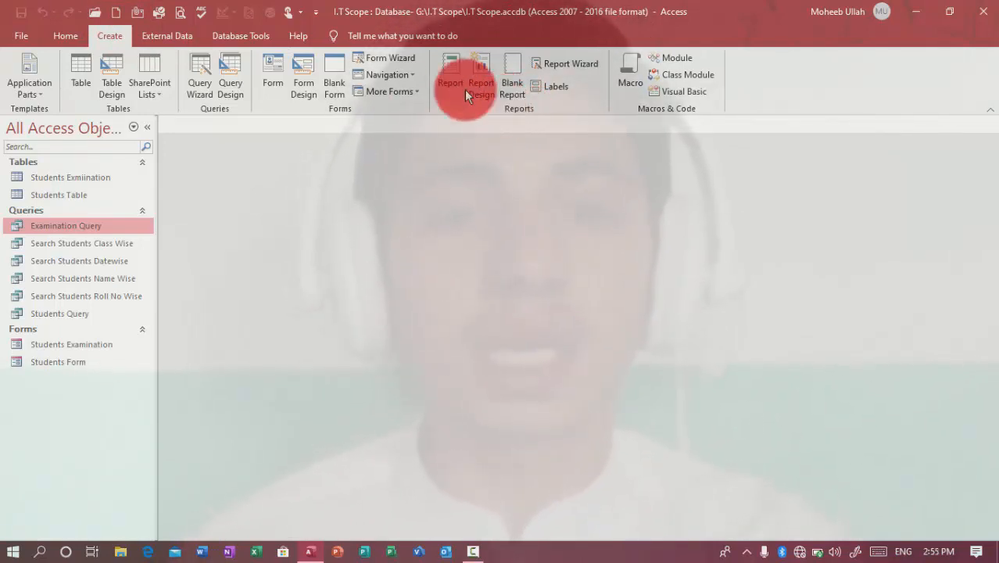
pyautogui.click(451, 72)
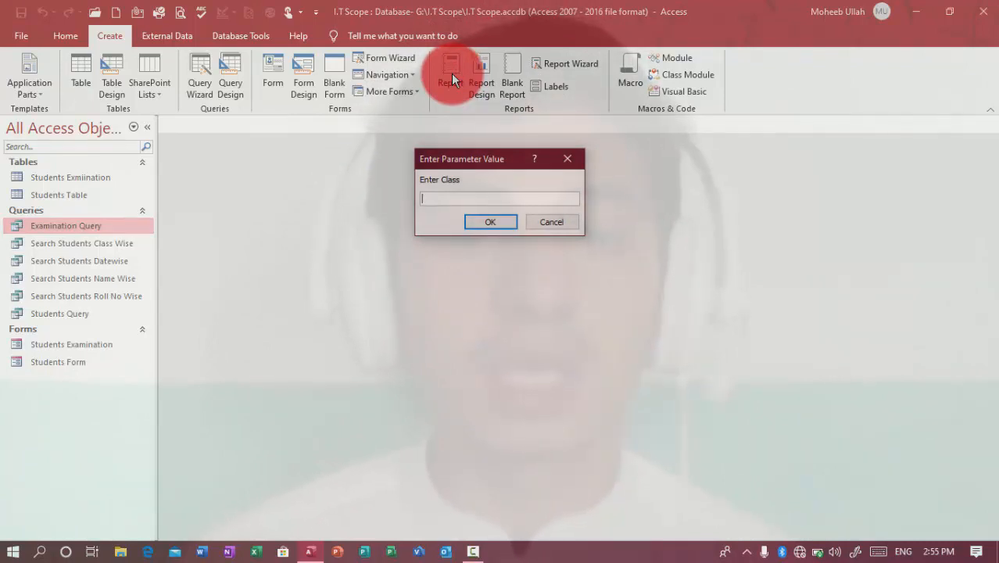
pyautogui.write('3rd')
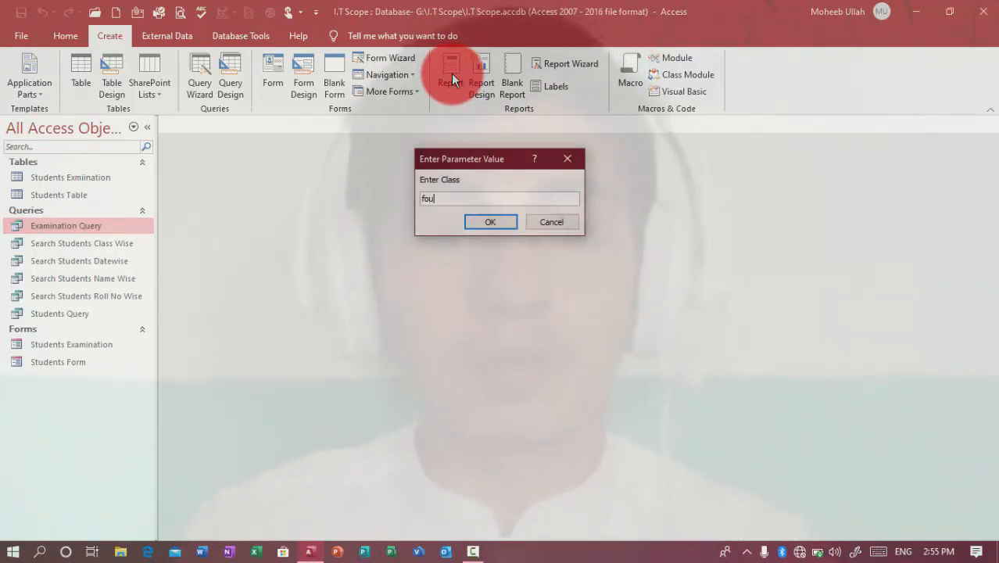
pyautogui.press('Return')
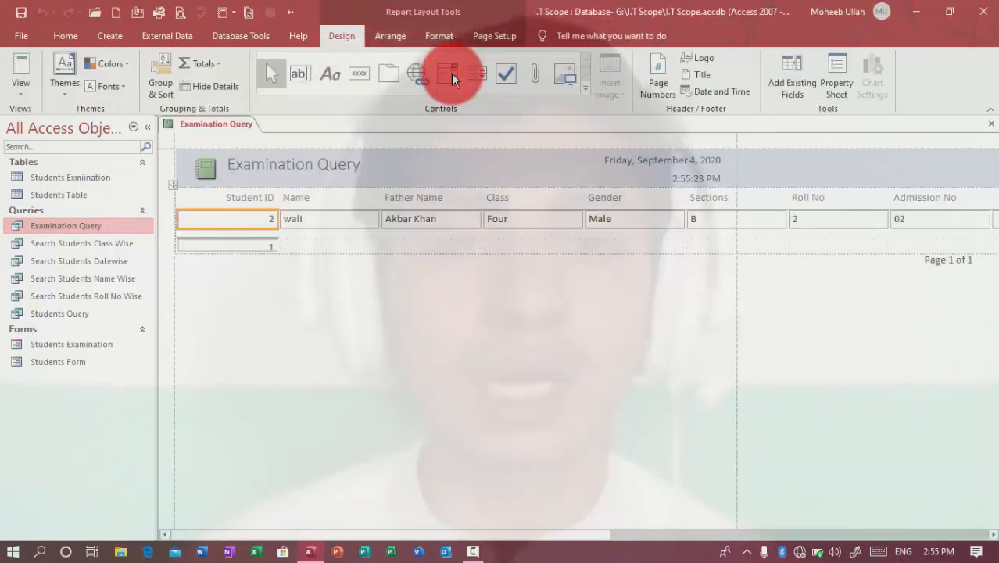
# - Close the Examination Query report without saving its design
pyautogui.click(505, 81)
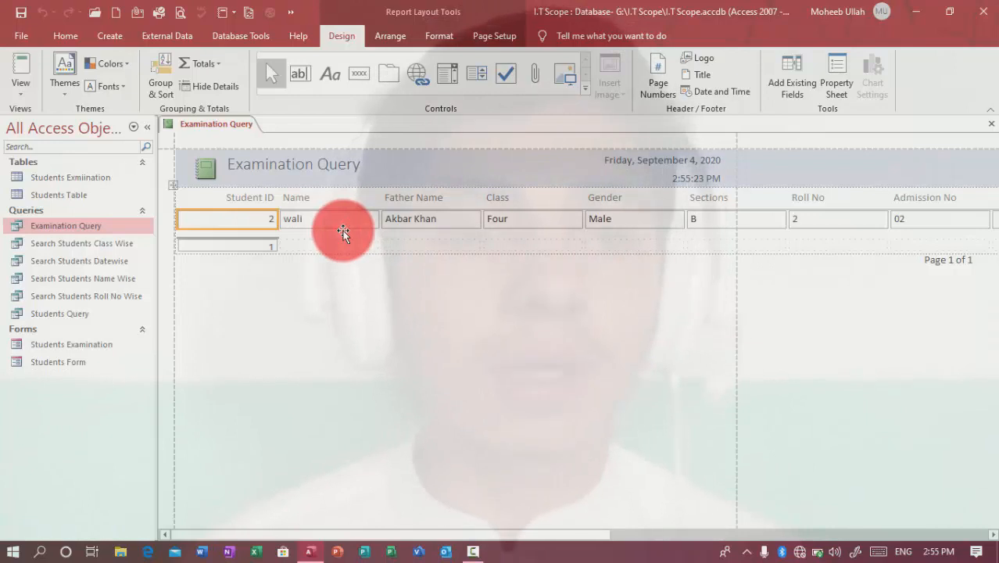
pyautogui.click(113, 36)
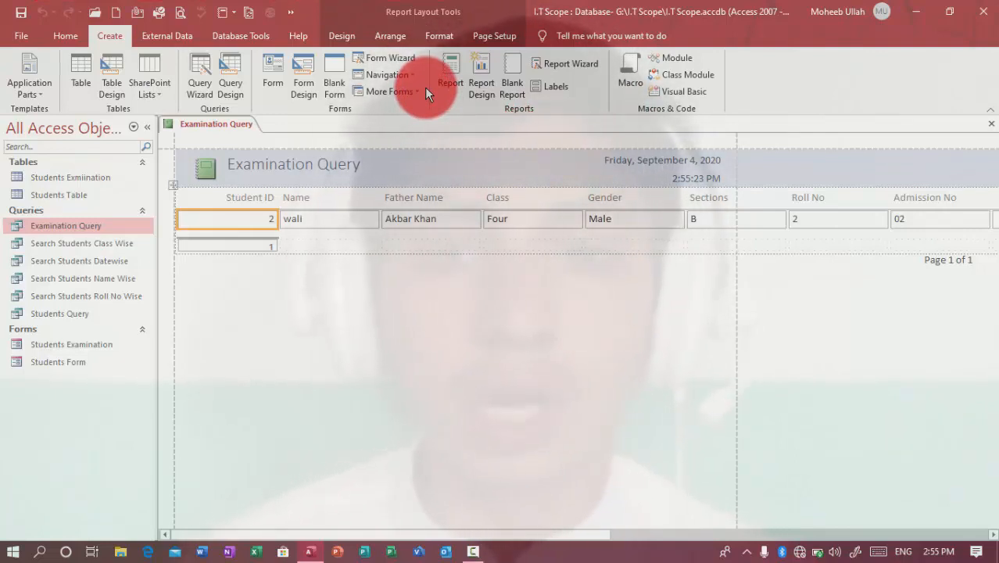
pyautogui.click(348, 35)
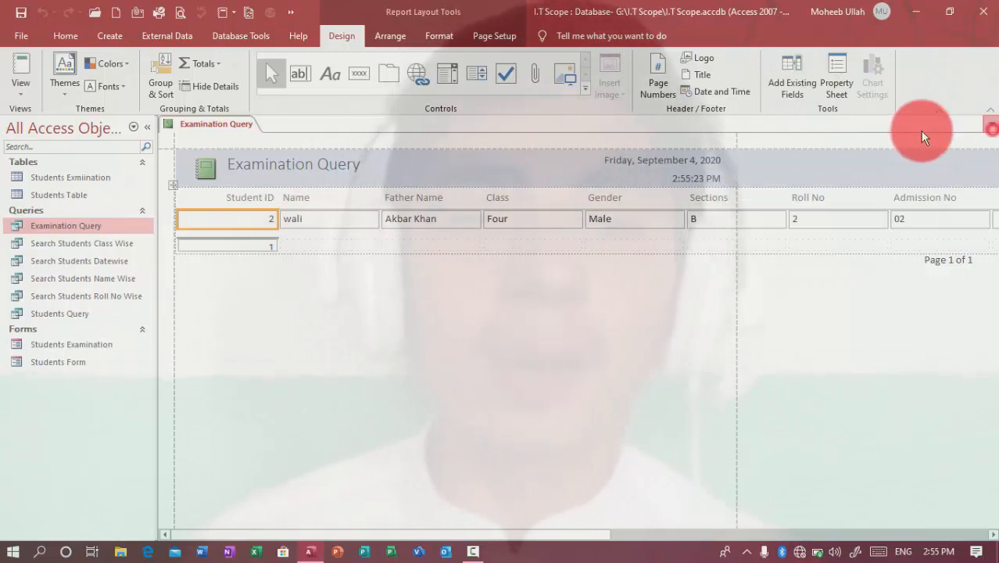
pyautogui.hotkey('ctrl', 'w')
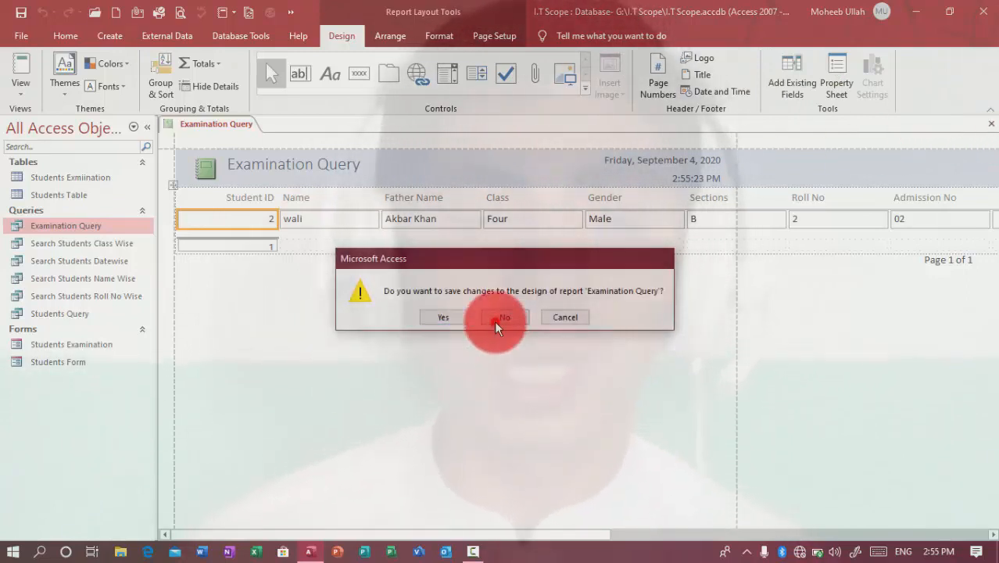
pyautogui.click(495, 318)
# - Create a blank report in Design View and widen it to about 7.5 inches, with the Field List closed
pyautogui.click(98, 30)
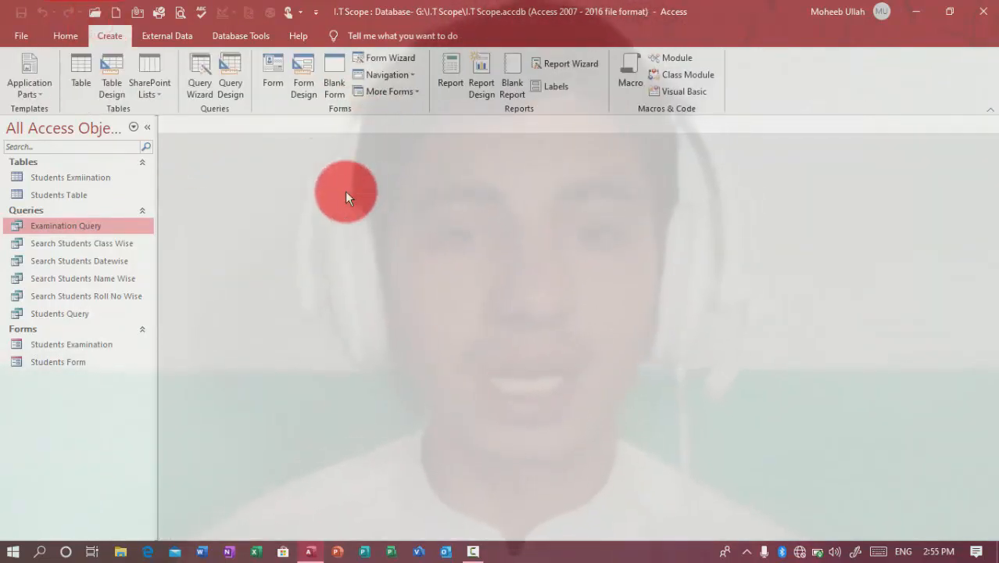
pyautogui.click(510, 86)
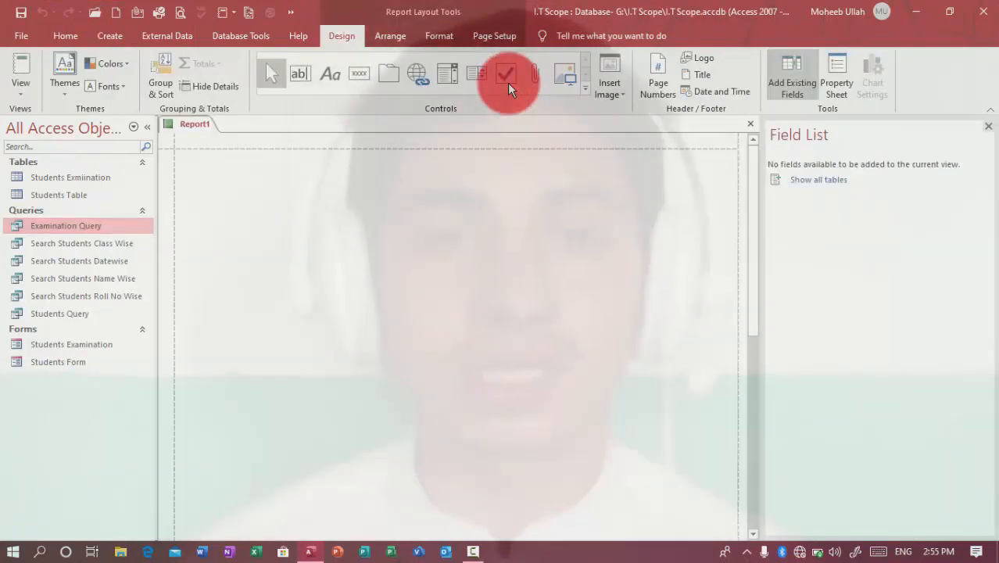
pyautogui.rightClick(513, 192)
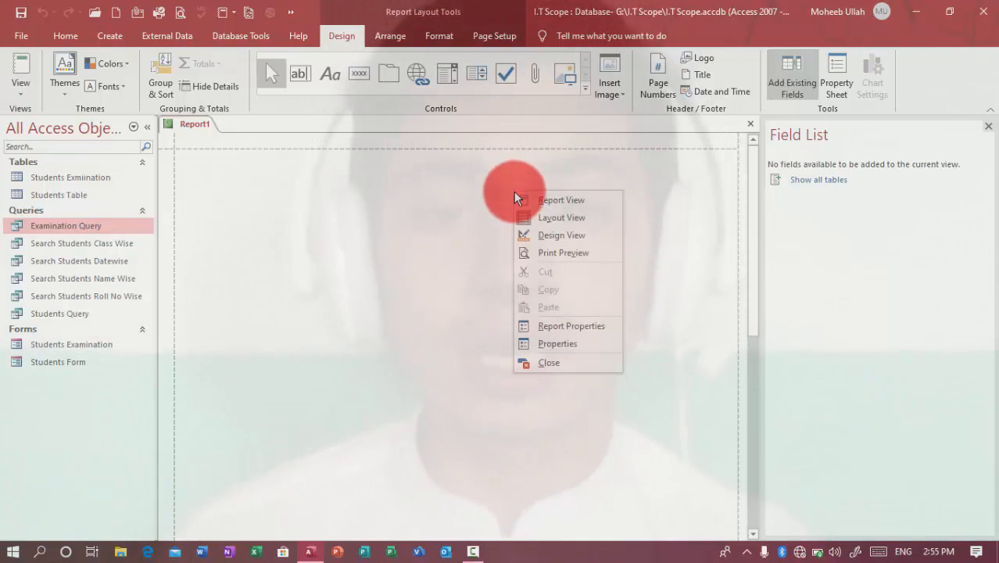
pyautogui.click(550, 239)
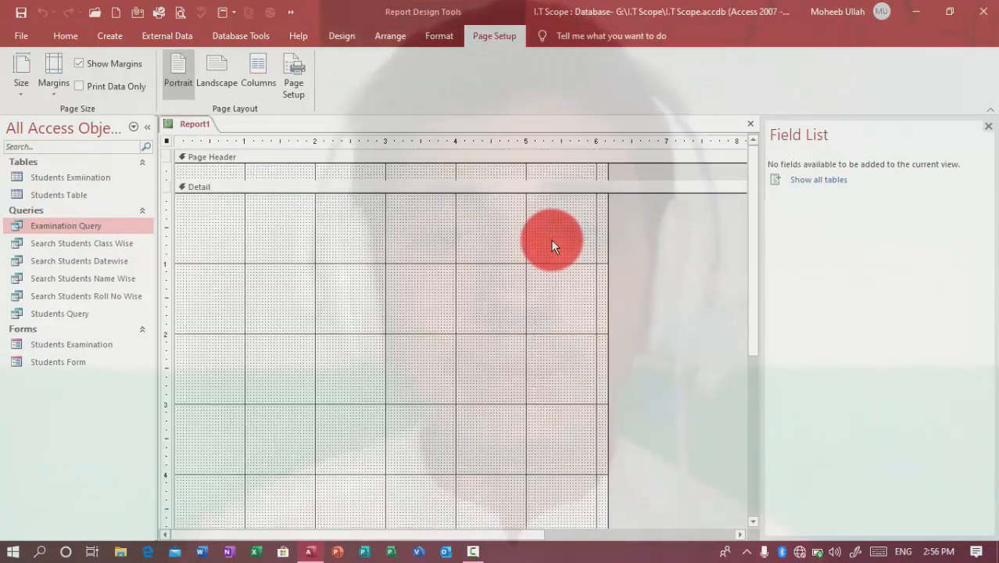
pyautogui.moveTo(608, 217); pyautogui.dragTo(700, 218)
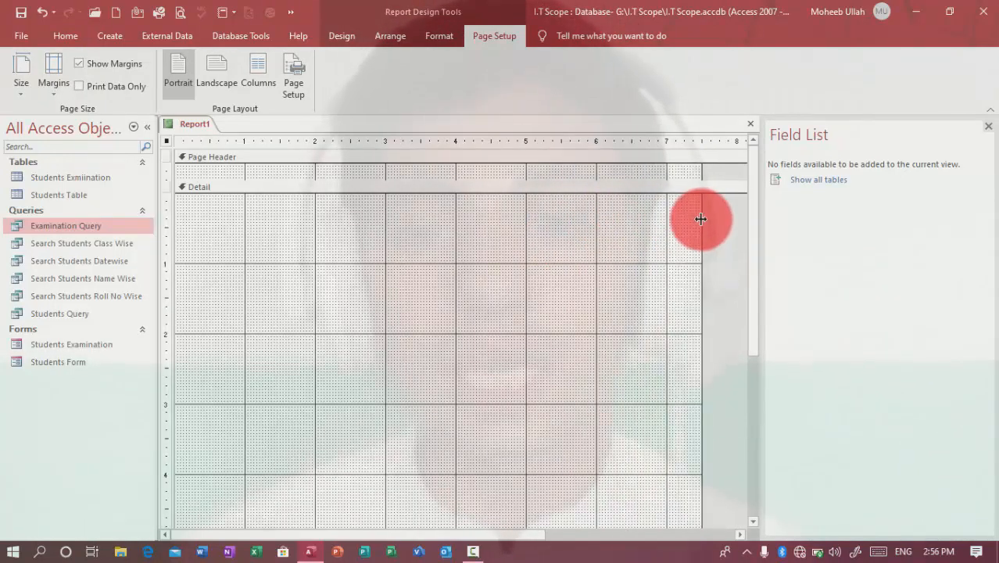
pyautogui.click(985, 130)
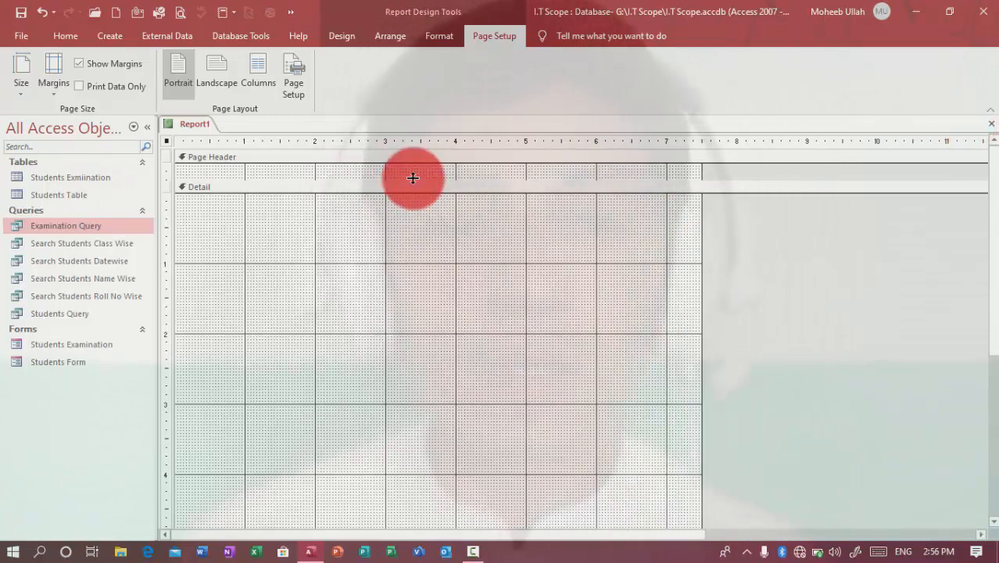
# - Collapse the report's Page Footer and Page Header sections to zero height
pyautogui.click(231, 158)
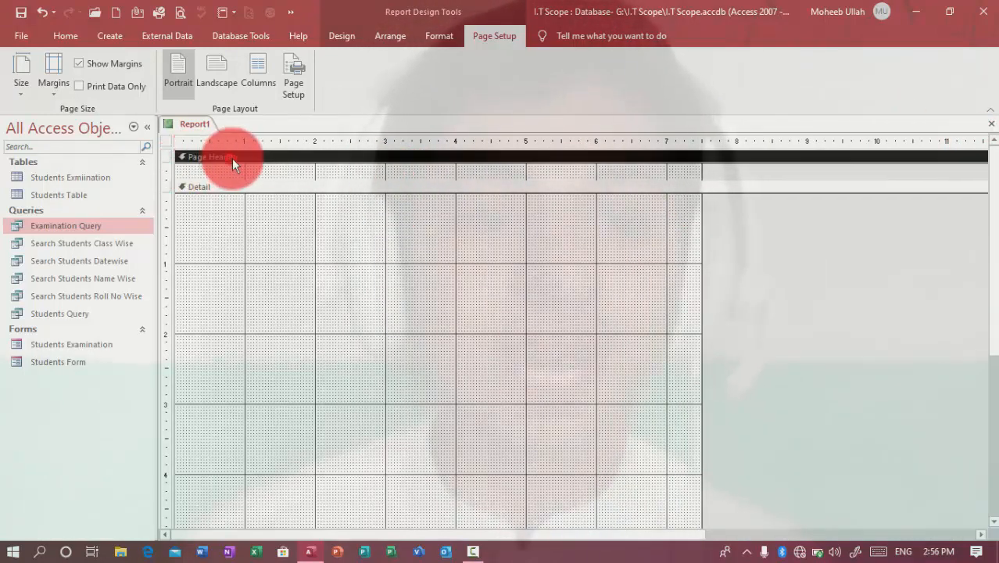
pyautogui.scroll(-5, 973, 332)
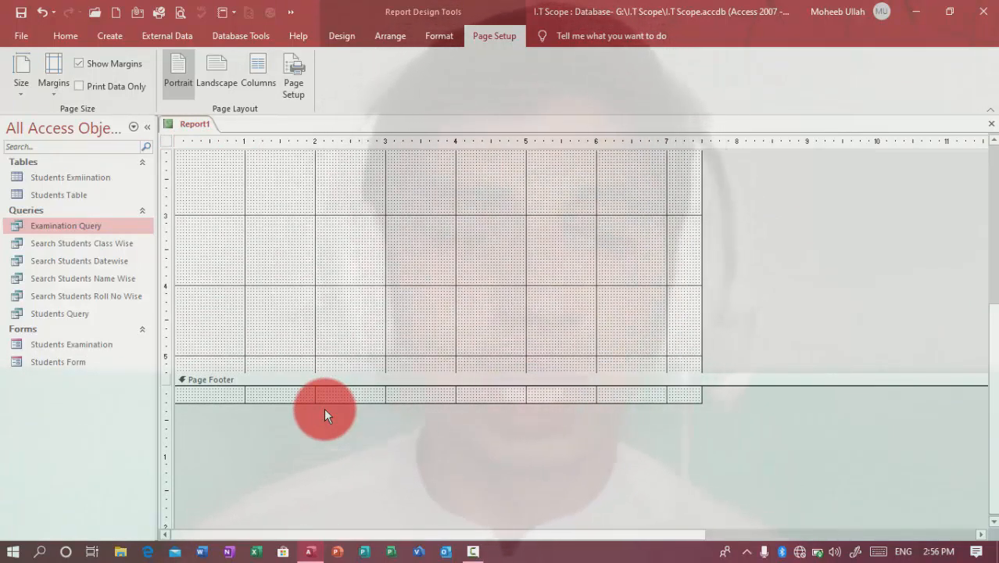
pyautogui.moveTo(324, 402); pyautogui.dragTo(320, 357)
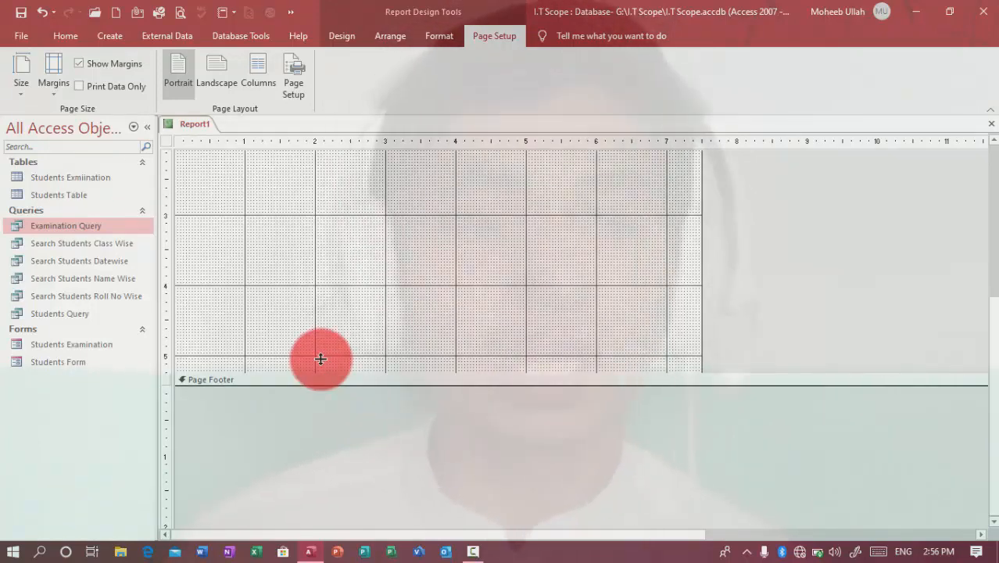
pyautogui.moveTo(995, 338); pyautogui.dragTo(992, 191)
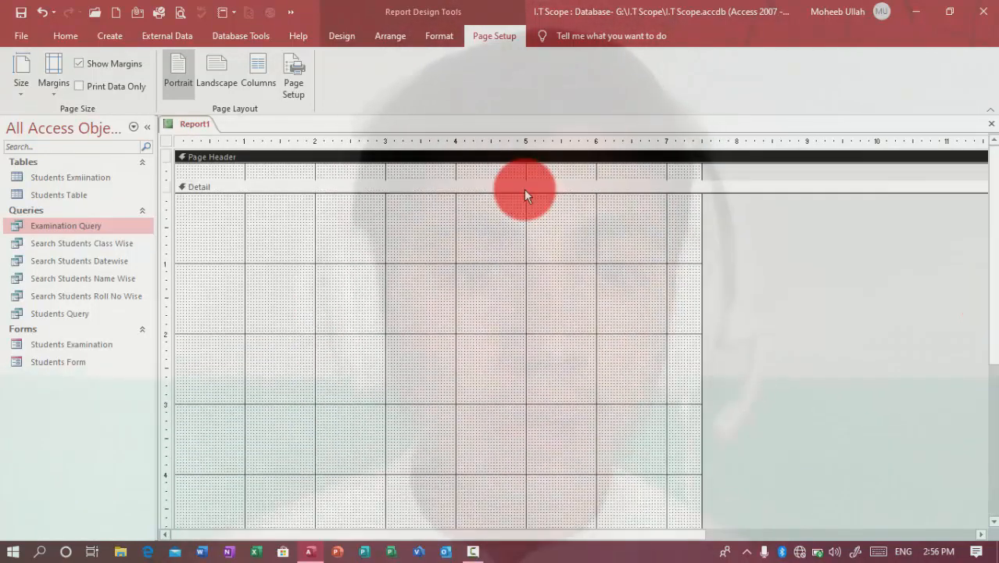
pyautogui.moveTo(513, 178); pyautogui.dragTo(514, 169)
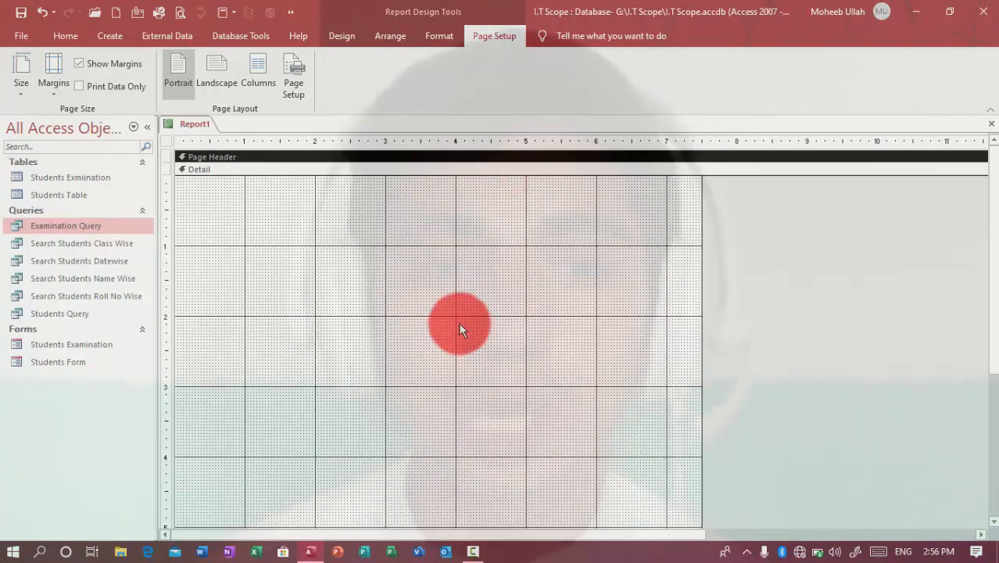
# - Draw a rectangle at the upper-left corner of the Detail section and enlarge it to about 7.3 by 4.5 inches
pyautogui.moveTo(189, 190); pyautogui.dragTo(615, 541)
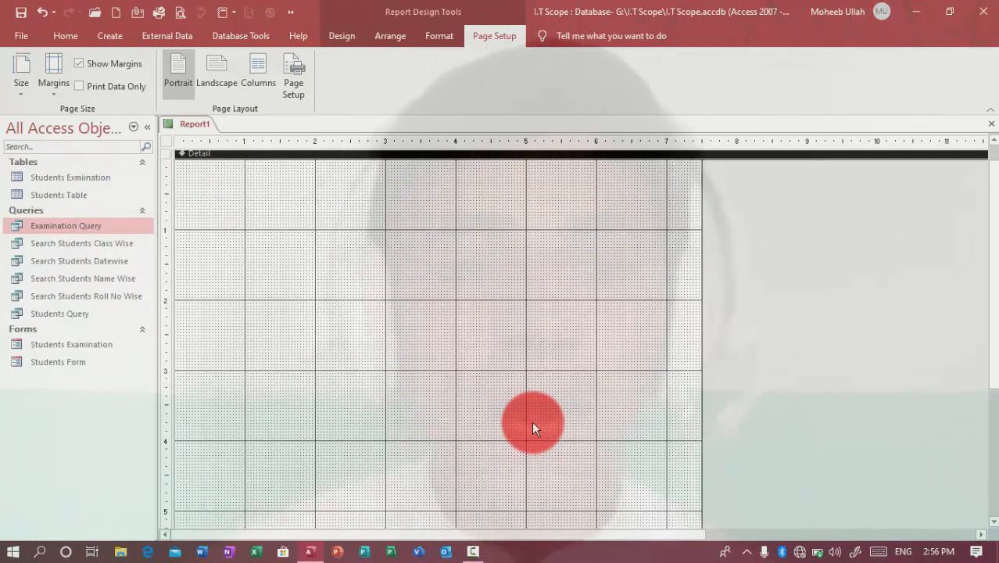
pyautogui.moveTo(994, 302); pyautogui.dragTo(987, 82)
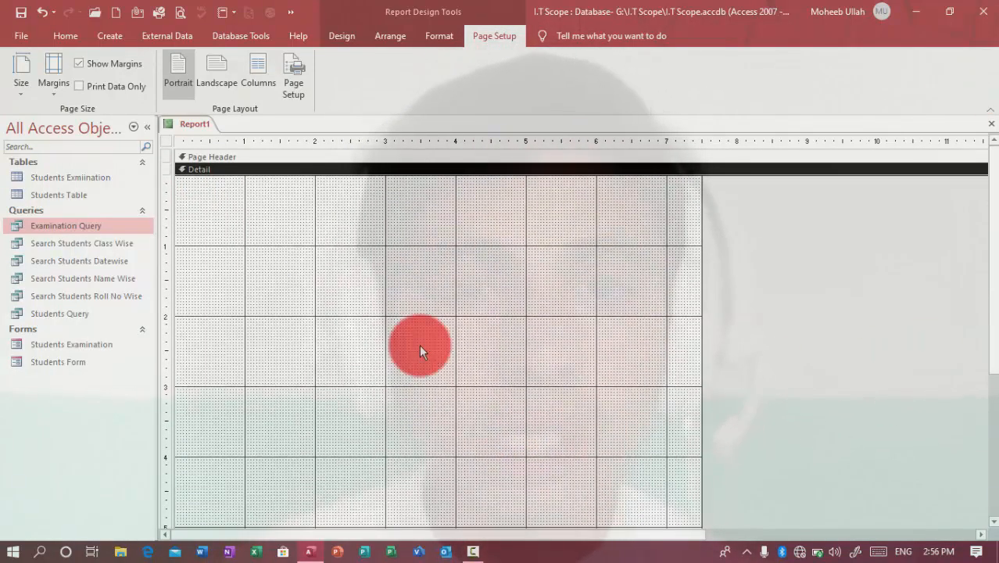
pyautogui.click(342, 36)
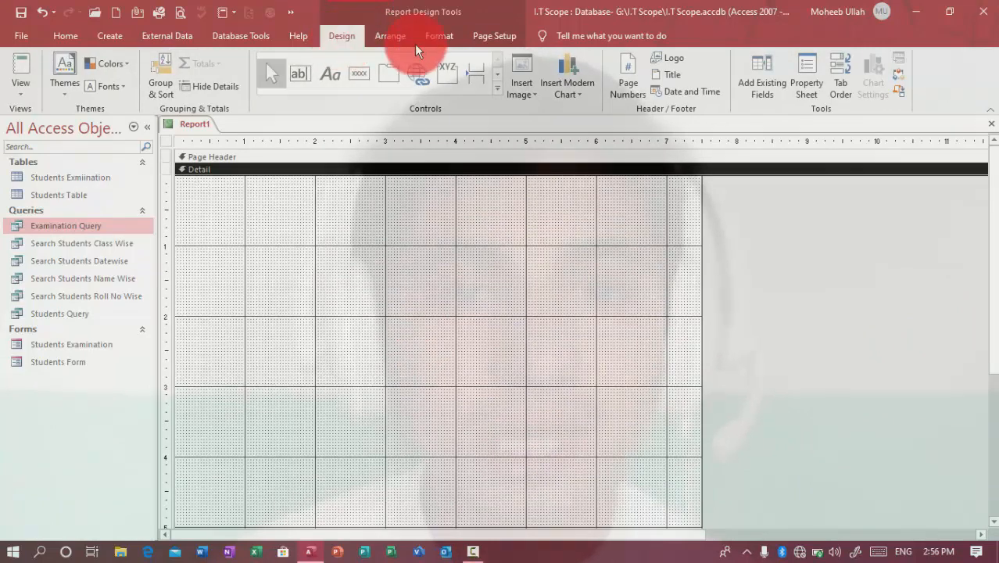
pyautogui.click(497, 92)
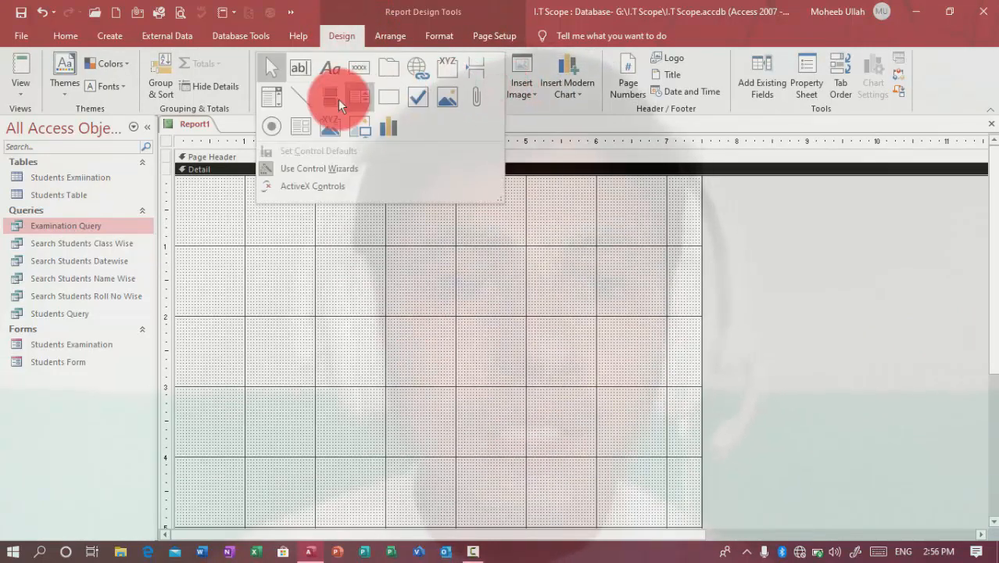
pyautogui.click(386, 101)
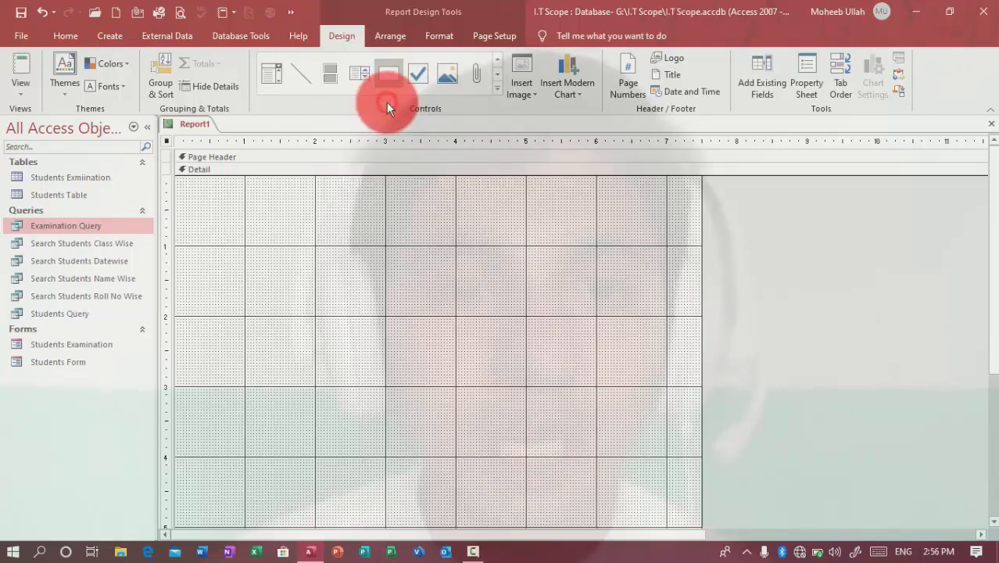
pyautogui.click(180, 182)
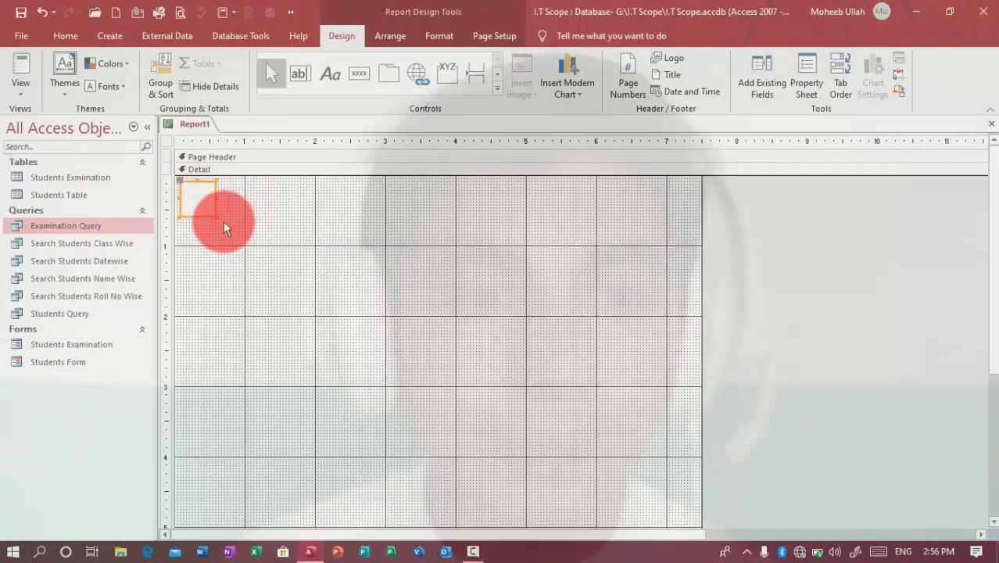
pyautogui.moveTo(217, 216); pyautogui.dragTo(693, 495)
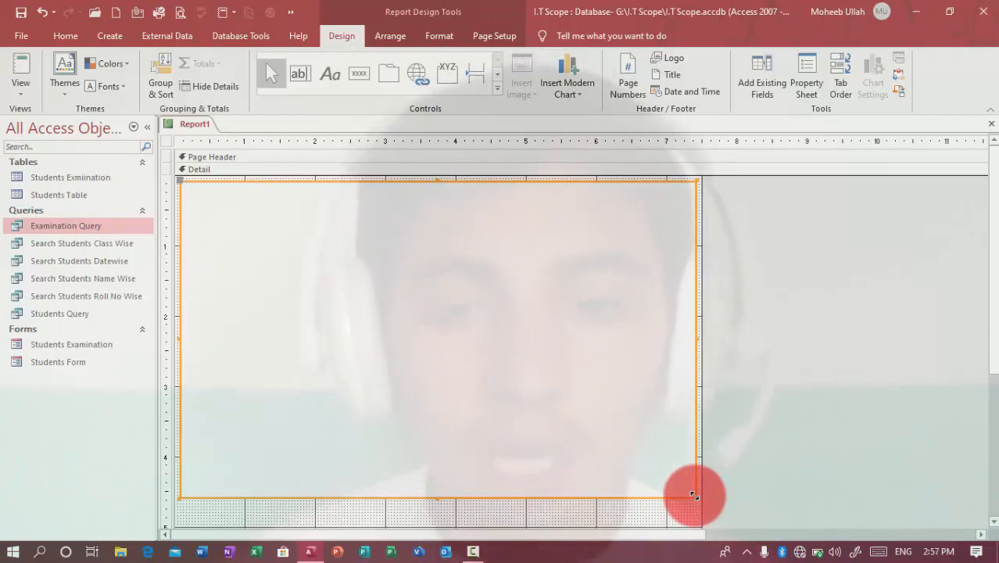
# - Stretch the rectangle's lower edge down to about the 6.6-inch mark in the Detail section
pyautogui.moveTo(990, 258); pyautogui.dragTo(991, 401)
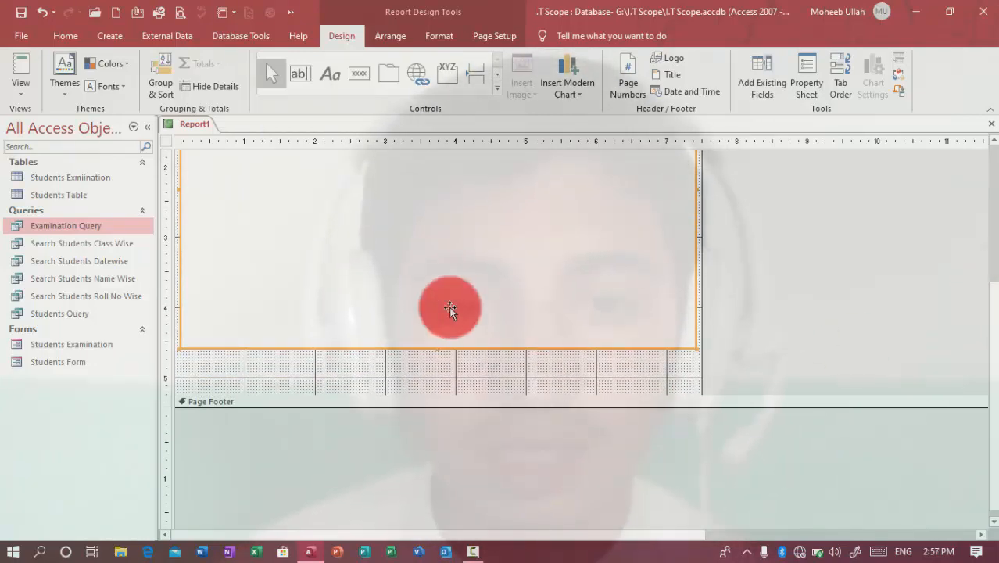
pyautogui.click(436, 349)
pyautogui.moveTo(436, 365); pyautogui.dragTo(437, 491)
pyautogui.moveTo(996, 364); pyautogui.dragTo(996, 421)
pyautogui.click(500, 342)
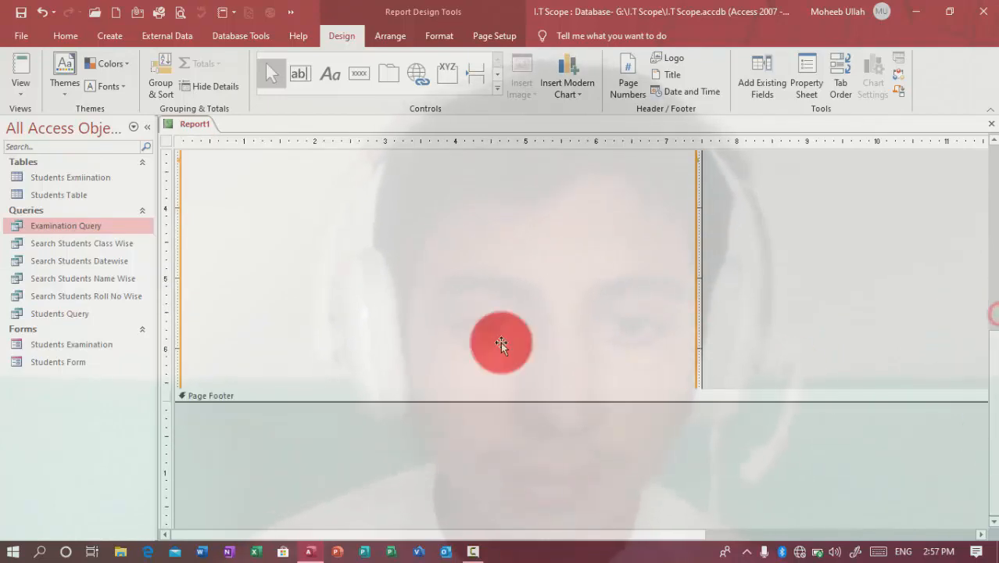
# - Deselect the rectangle and extend the Detail section's height to about 11.2 inches
pyautogui.click(760, 360)
pyautogui.moveTo(701, 380); pyautogui.dragTo(624, 529)
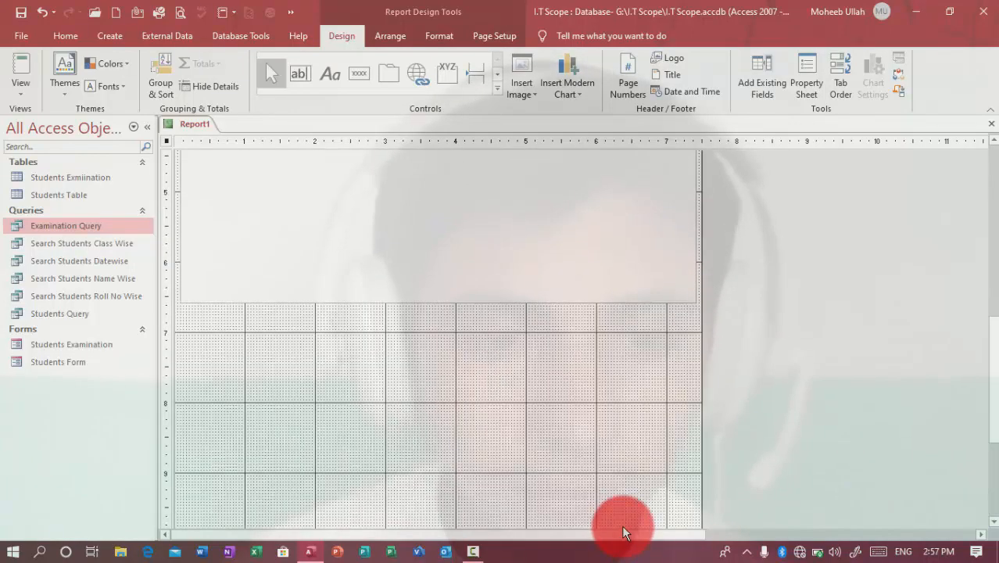
pyautogui.moveTo(983, 305); pyautogui.dragTo(983, 413)
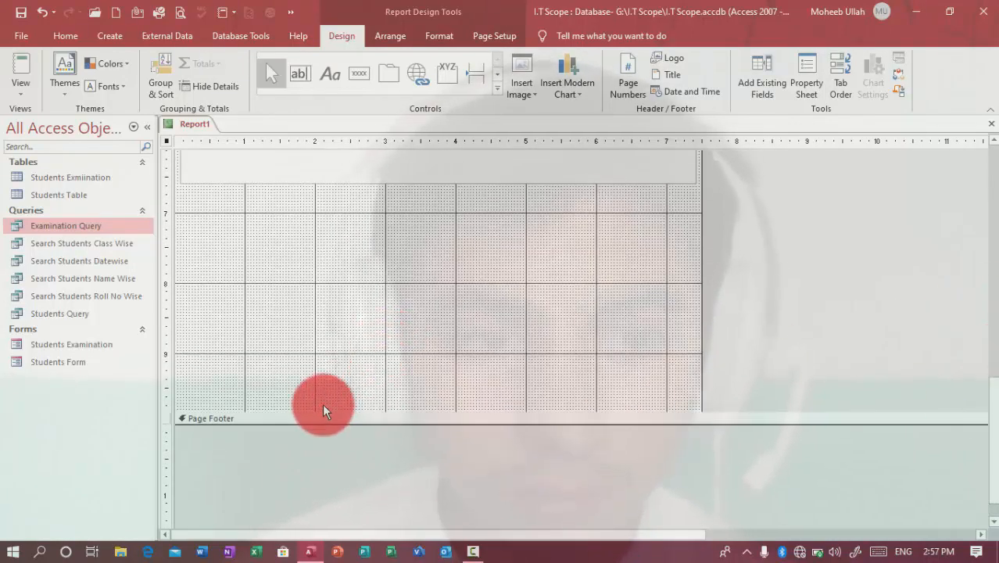
pyautogui.moveTo(324, 408); pyautogui.dragTo(322, 510)
pyautogui.click(322, 509)
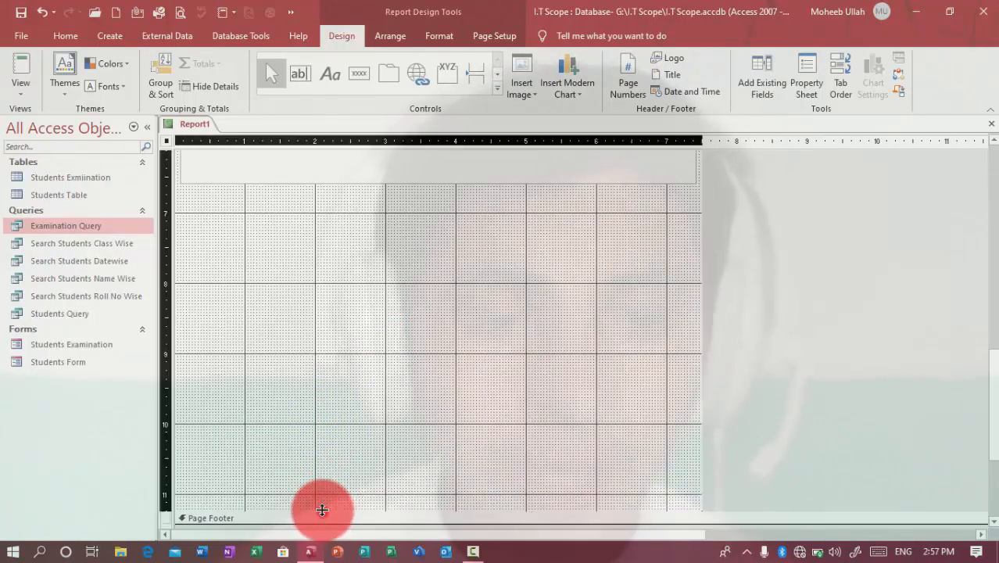
# - Set the report's page size to A4 and apply a preset for its page margins
pyautogui.click(358, 365)
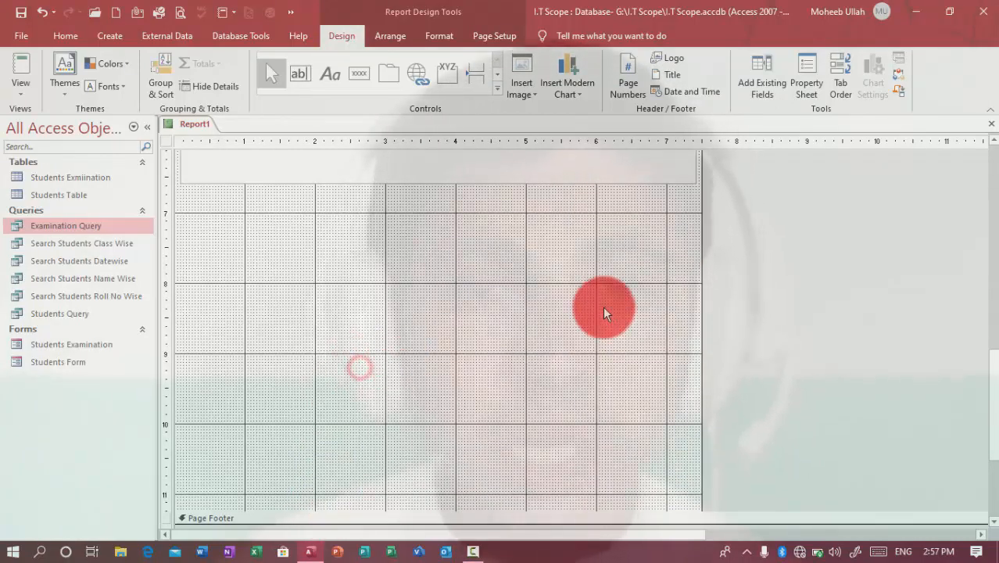
pyautogui.click(488, 31)
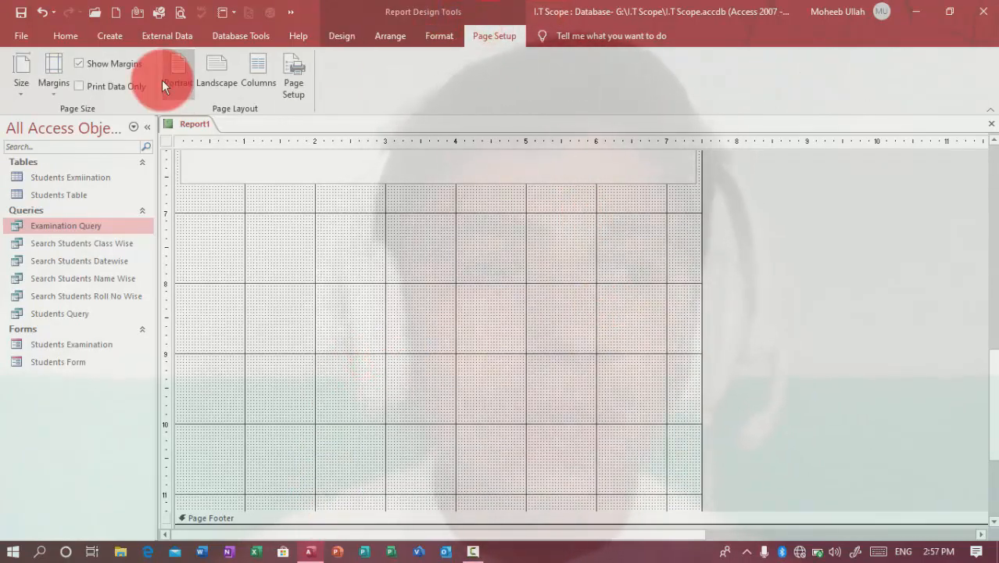
pyautogui.click(24, 90)
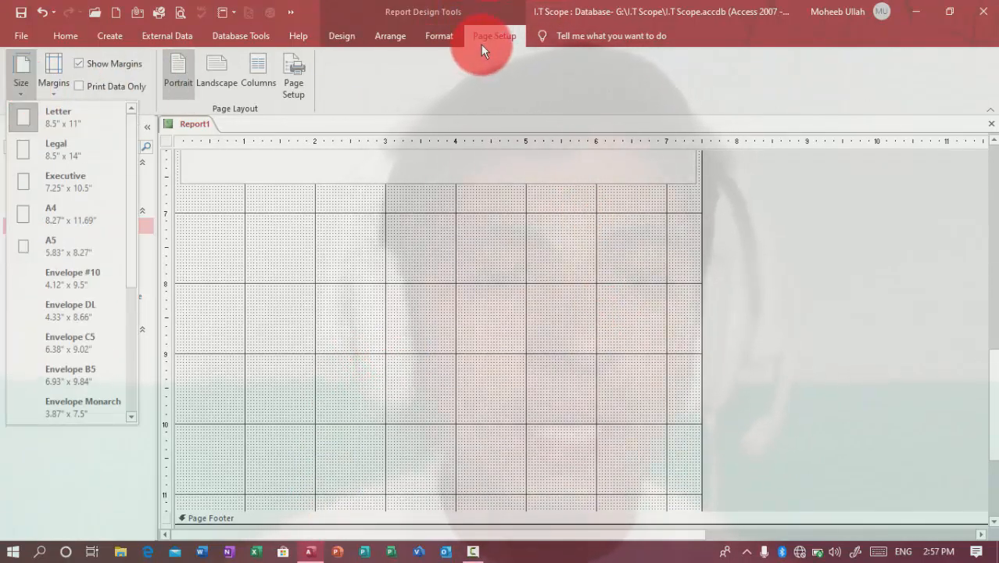
pyautogui.click(41, 205)
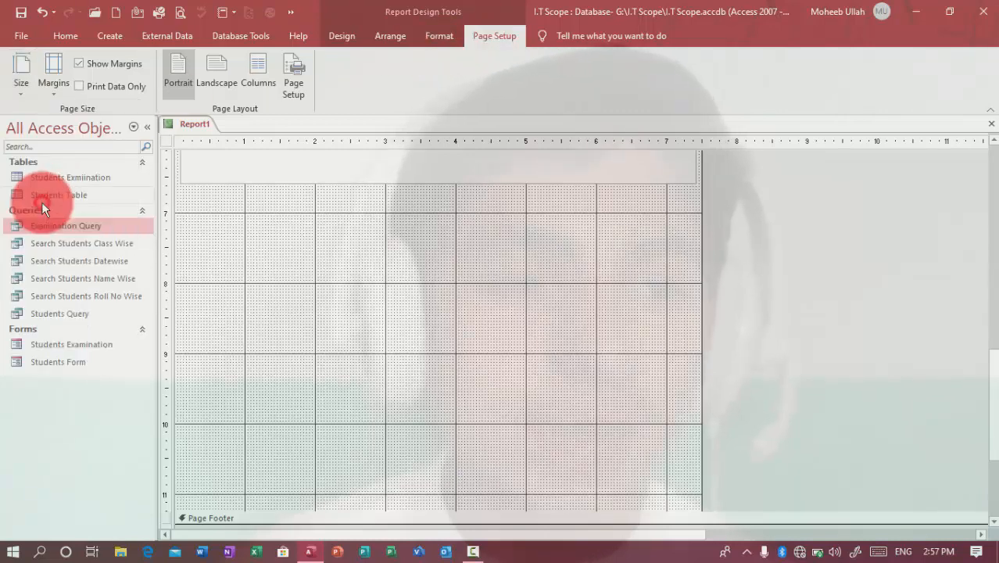
pyautogui.click(54, 84)
pyautogui.click(78, 252)
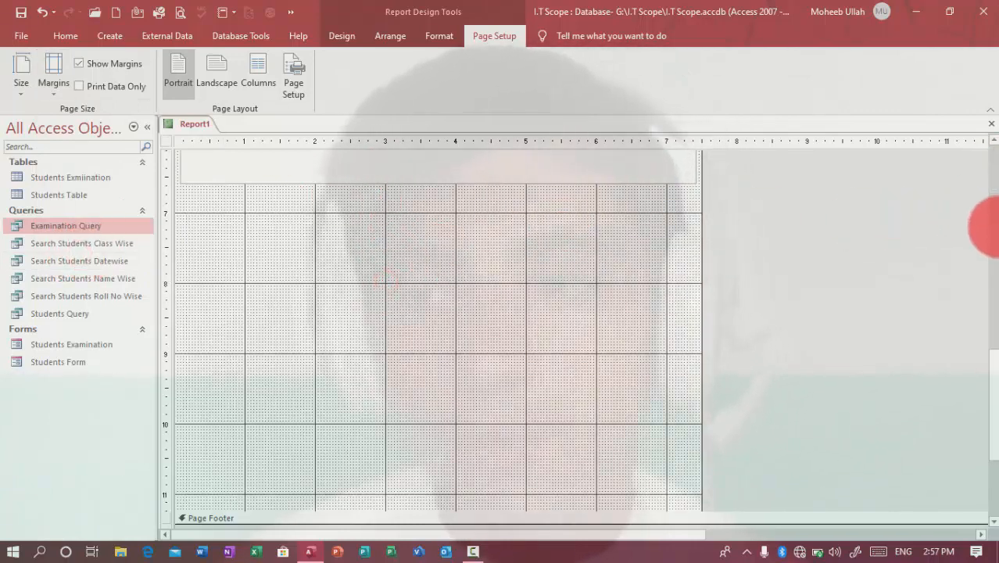
# - Stretch the rectangle's lower edge down to about the 11.1-inch mark so it frames the Detail section
pyautogui.click(993, 221)
pyautogui.moveTo(995, 212); pyautogui.dragTo(995, 179)
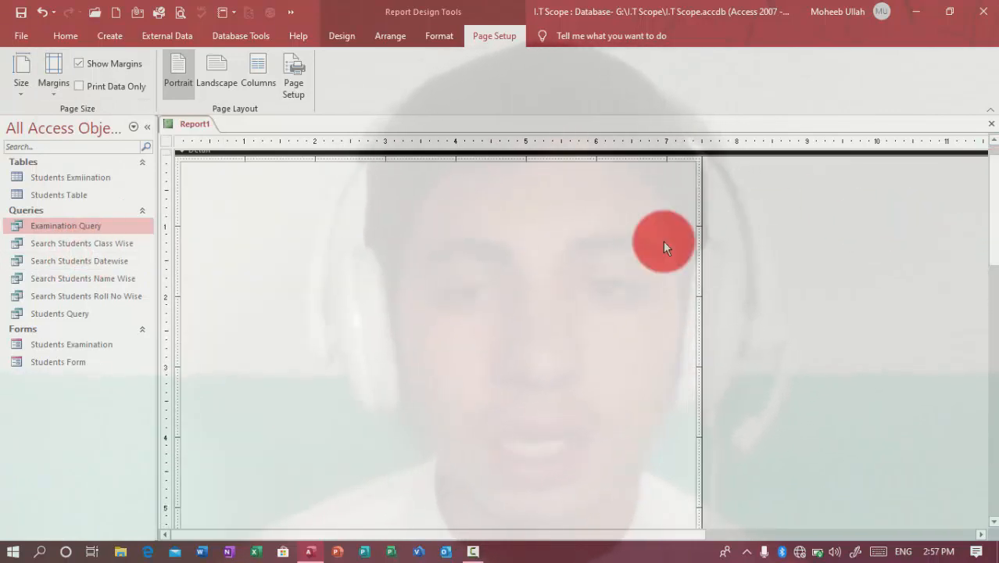
pyautogui.moveTo(828, 281); pyautogui.dragTo(550, 272)
pyautogui.press('Delete')
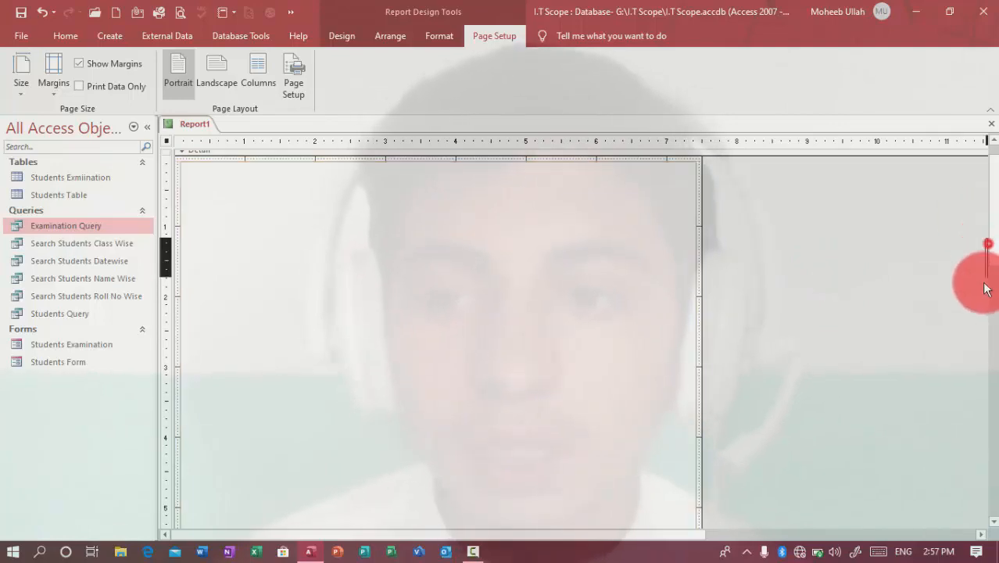
pyautogui.moveTo(989, 245); pyautogui.dragTo(994, 421)
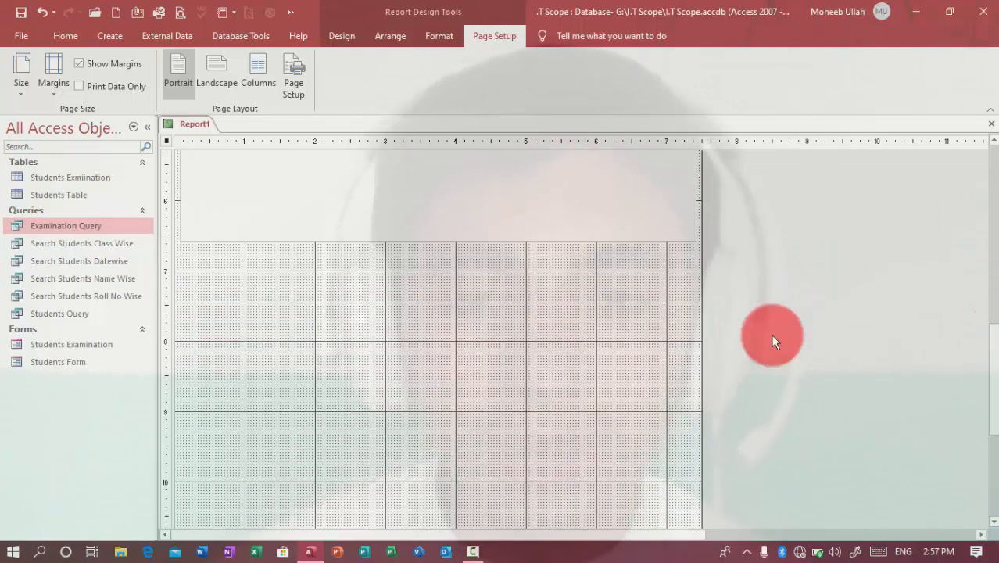
pyautogui.click(475, 231)
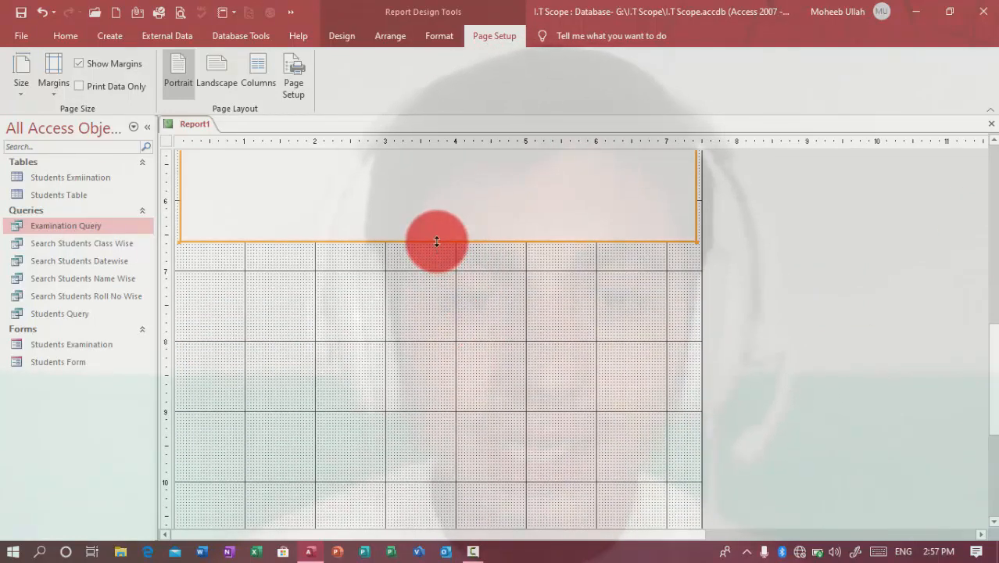
pyautogui.moveTo(436, 240); pyautogui.dragTo(448, 462)
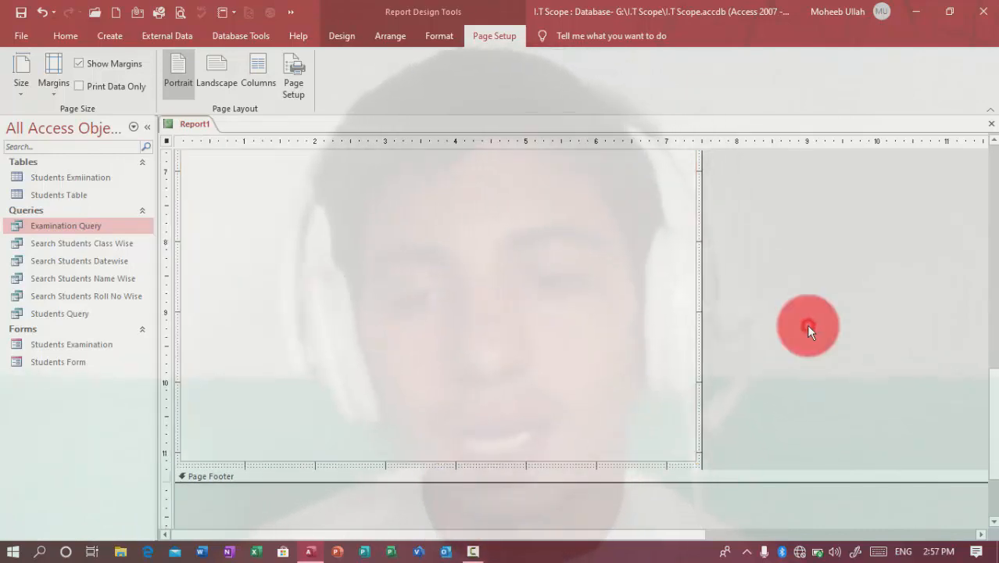
# - Give the rectangle a black outline with the third-thinnest line thickness
pyautogui.click(647, 315)
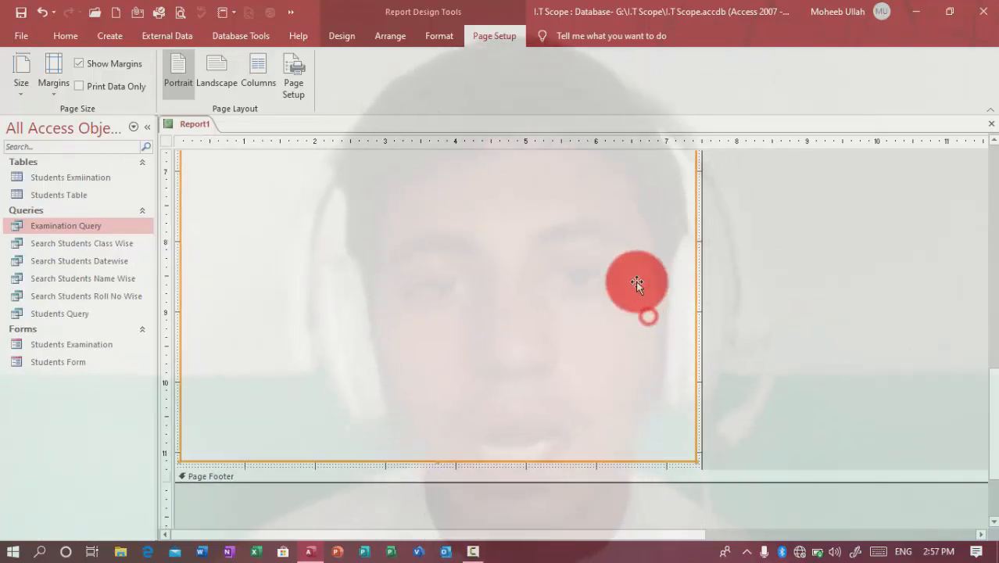
pyautogui.click(336, 32)
pyautogui.click(453, 38)
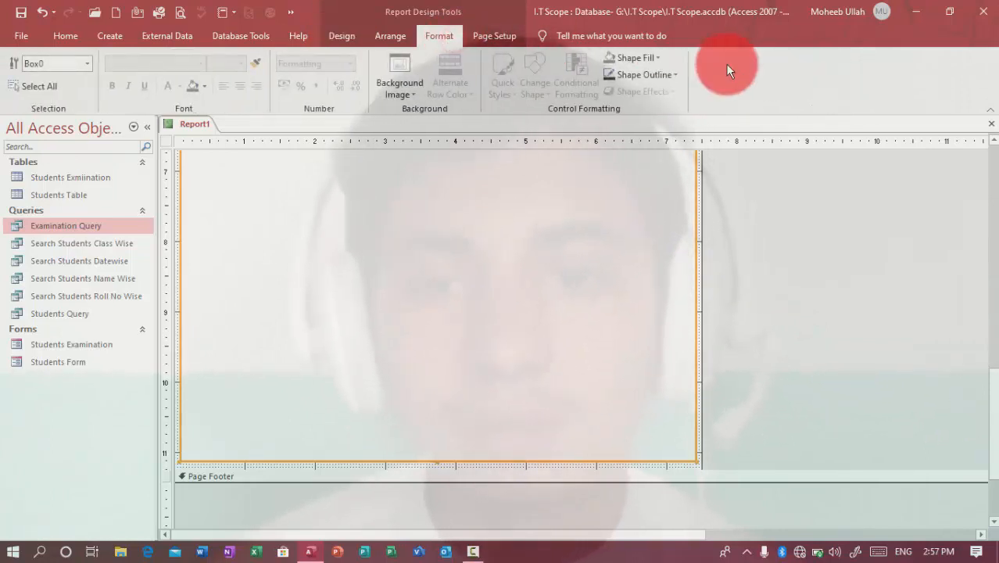
pyautogui.click(646, 84)
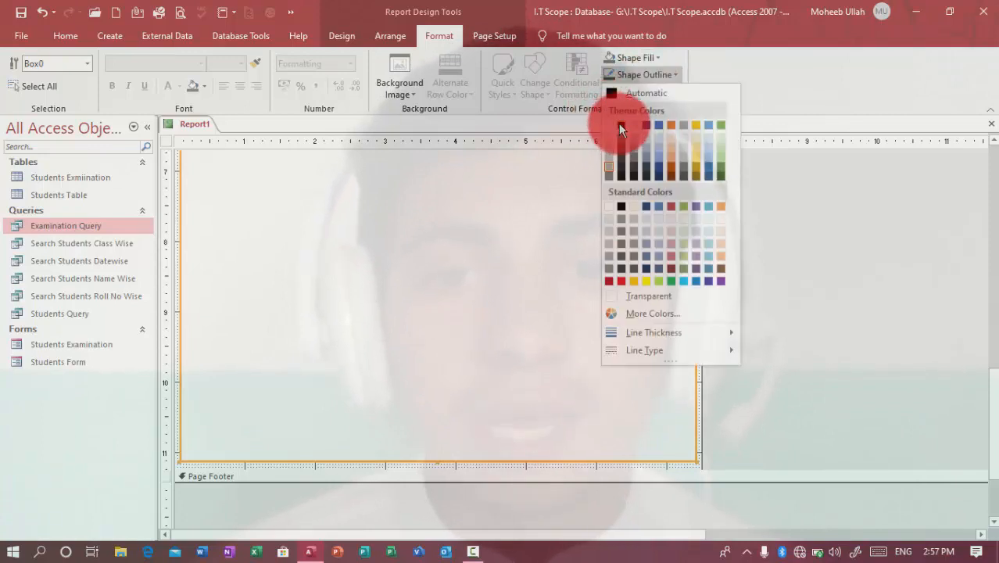
pyautogui.click(620, 124)
pyautogui.click(622, 75)
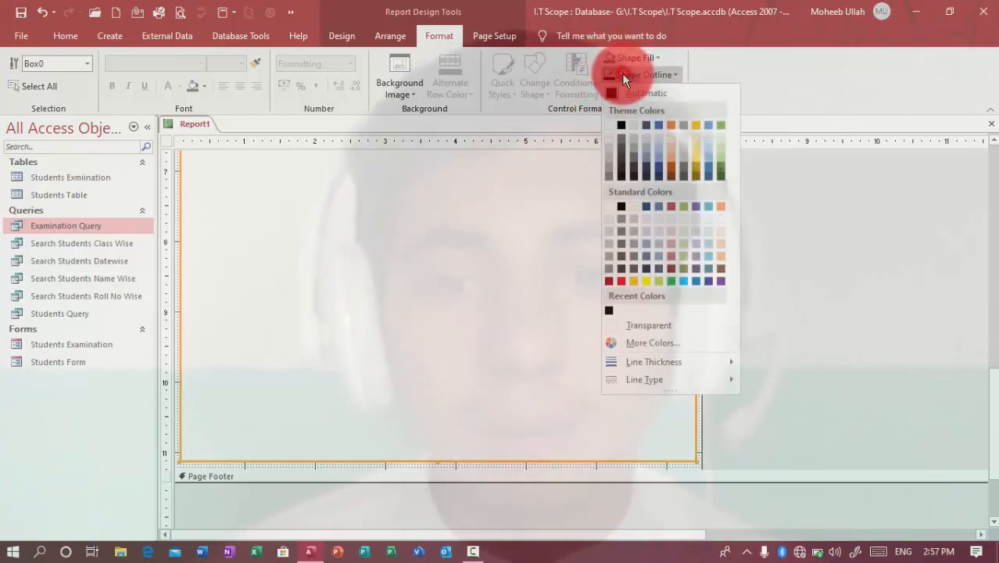
pyautogui.moveTo(672, 363)
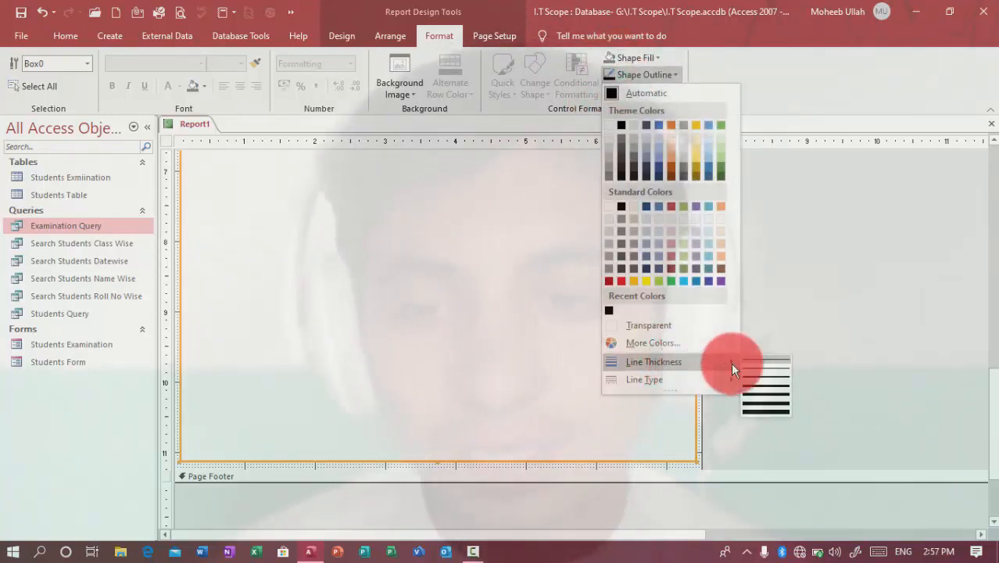
pyautogui.click(783, 379)
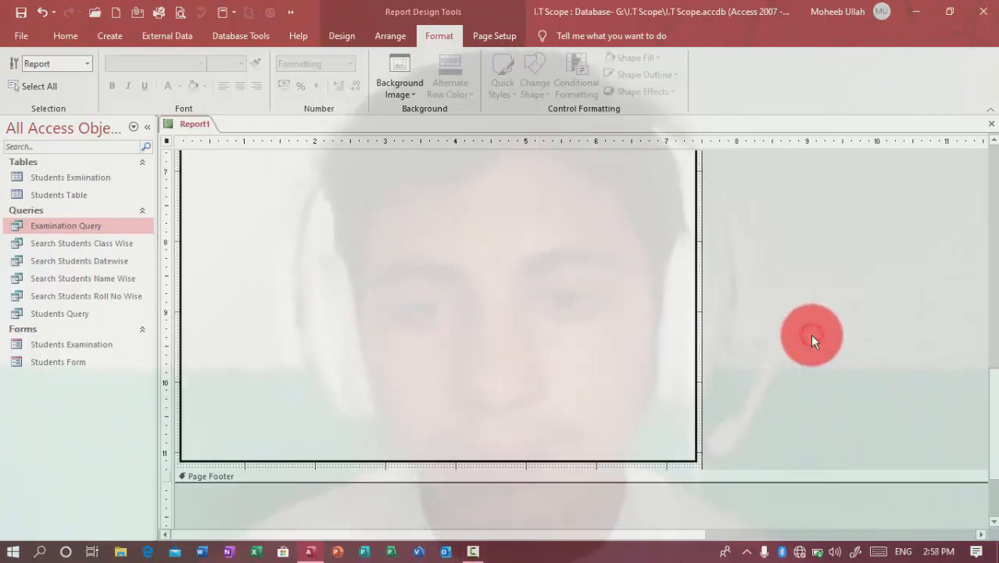
# - Set the rectangle's shape fill to Transparent
pyautogui.moveTo(991, 396); pyautogui.dragTo(829, 152)
pyautogui.click(482, 243)
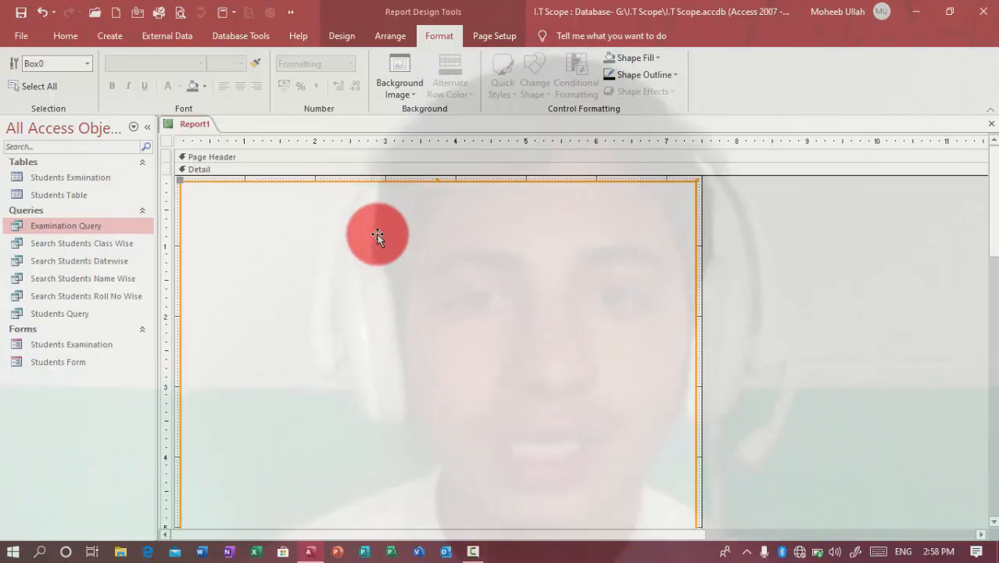
pyautogui.click(631, 55)
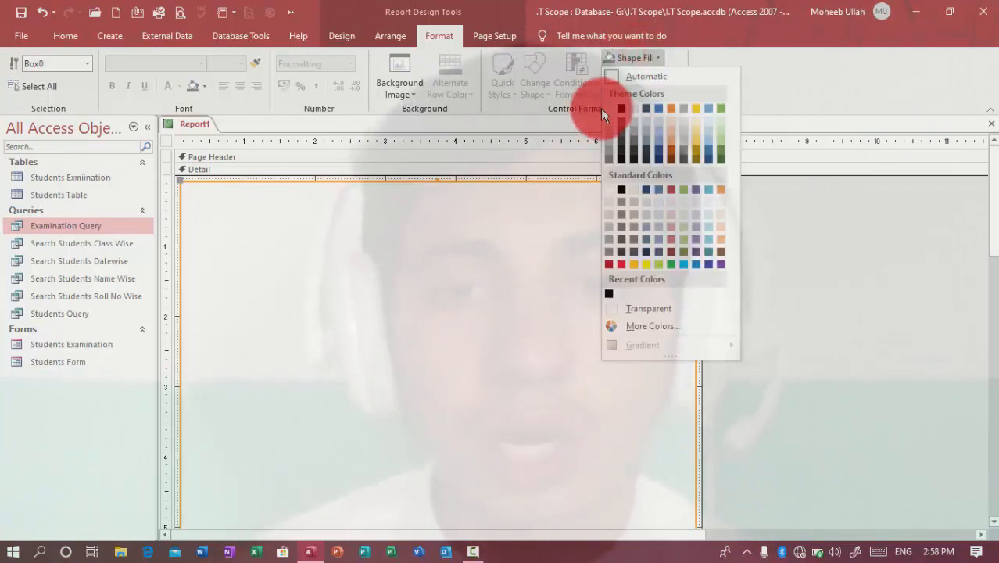
pyautogui.click(636, 311)
pyautogui.click(807, 278)
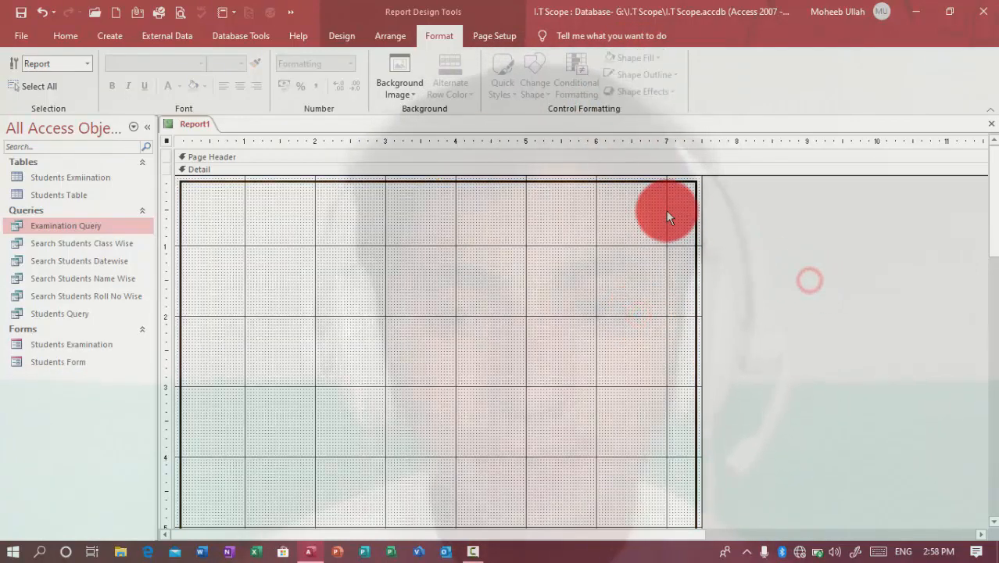
# - Duplicate the border rectangle and place the narrower copy about 0.1 inch inside the original border
pyautogui.click(695, 205)
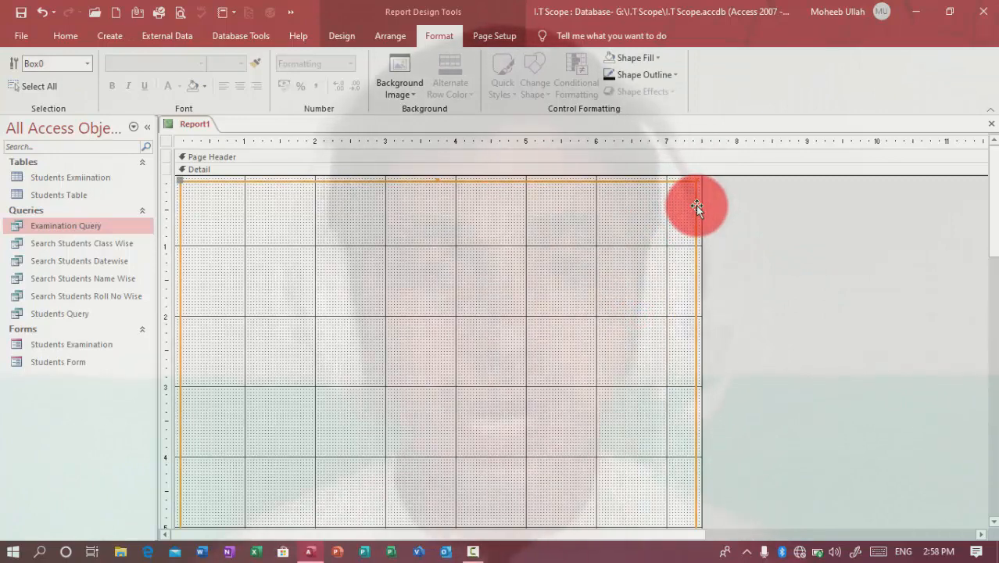
pyautogui.click(399, 188)
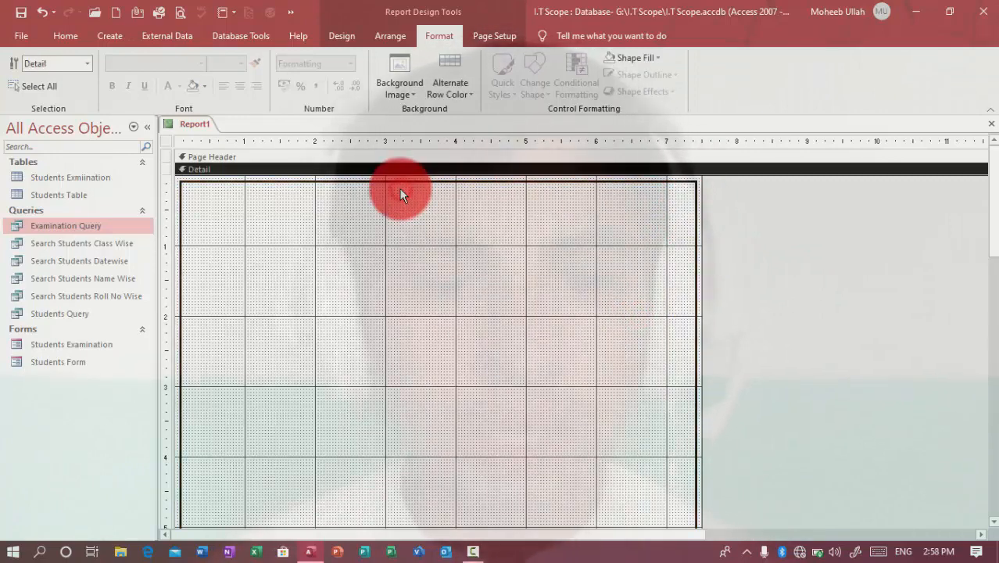
pyautogui.click(376, 225)
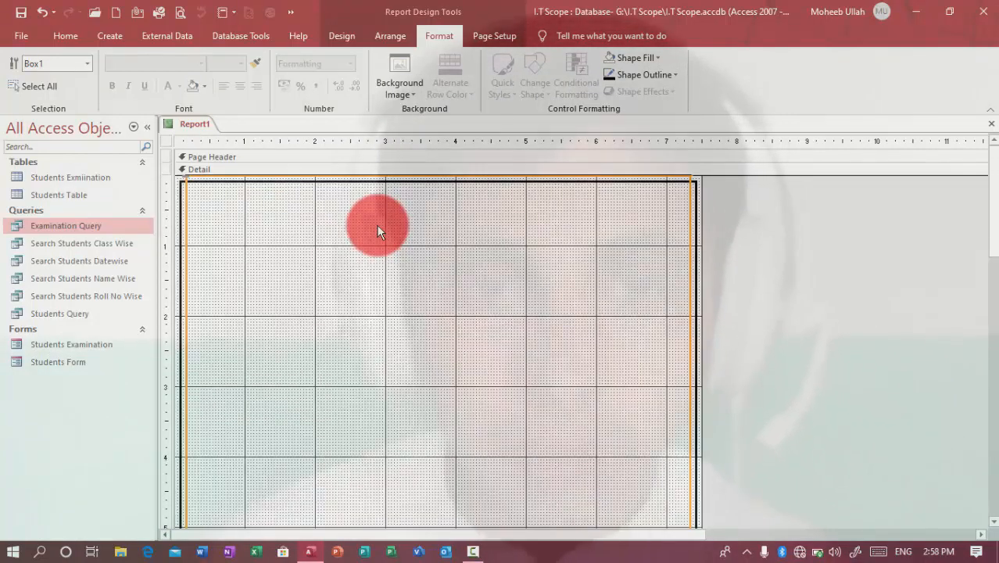
pyautogui.scroll(-10, 377, 231)
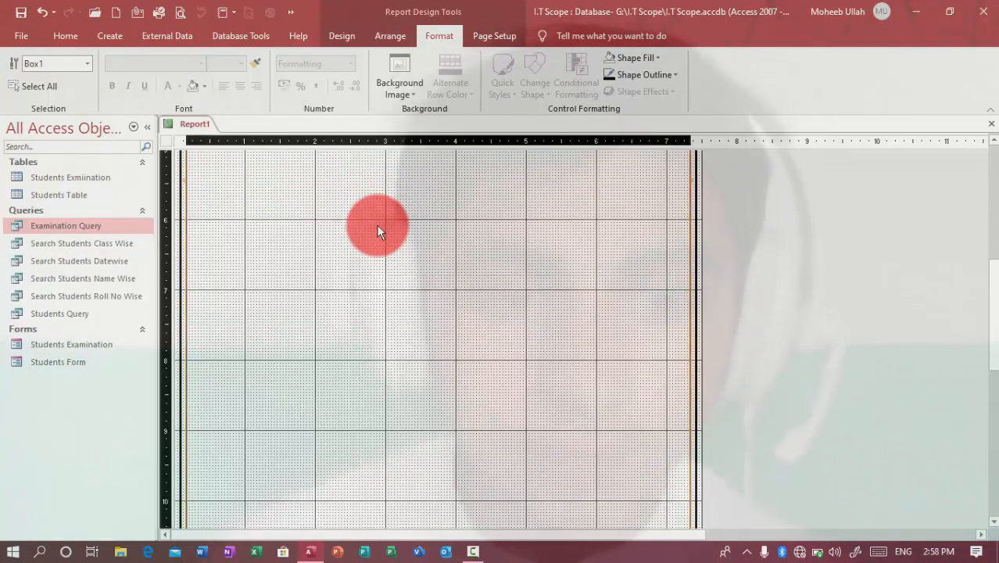
pyautogui.moveTo(993, 435); pyautogui.dragTo(974, 160)
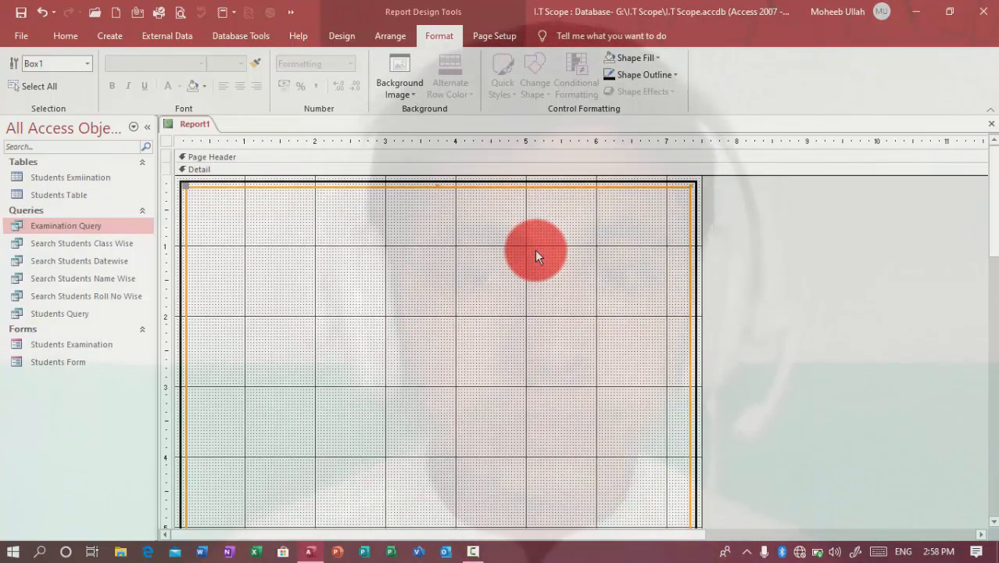
# - Set the inner rectangle's outline to the fourth-thinnest line thickness
pyautogui.click(648, 74)
pyautogui.moveTo(715, 365)
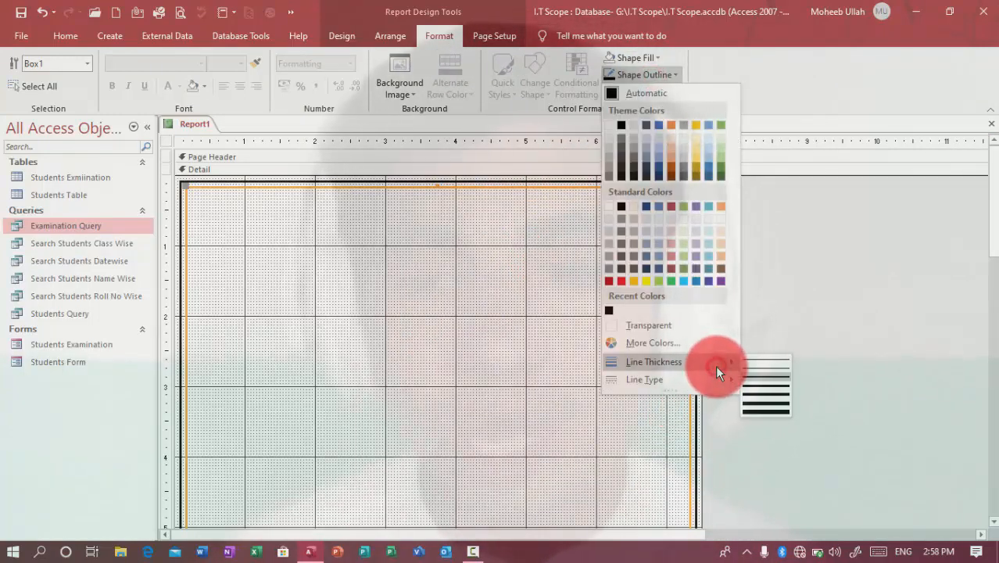
pyautogui.click(774, 388)
pyautogui.click(791, 250)
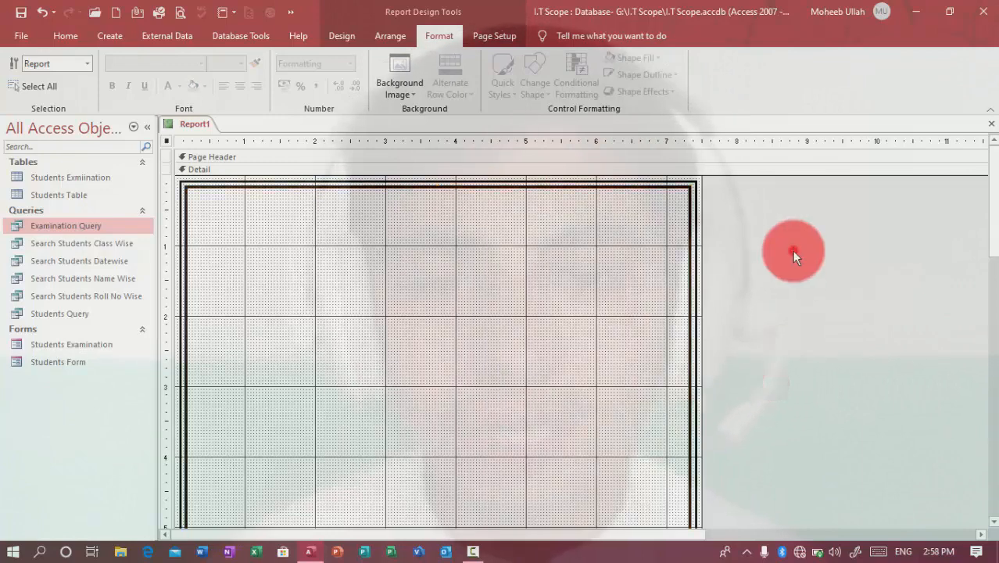
# - Thicken the inner rectangle's outline to the fifth line thickness option
pyautogui.click(655, 185)
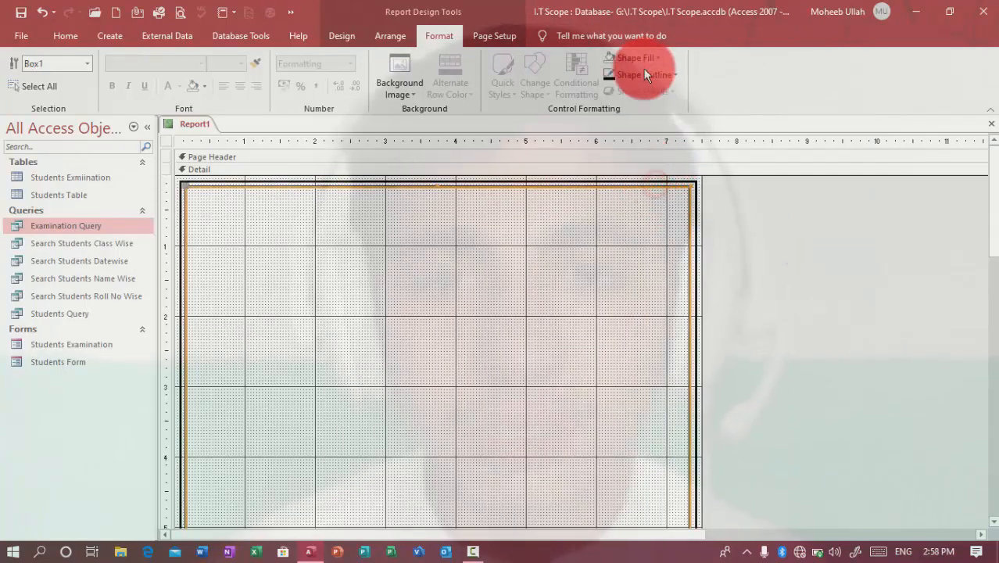
pyautogui.click(645, 75)
pyautogui.moveTo(708, 362)
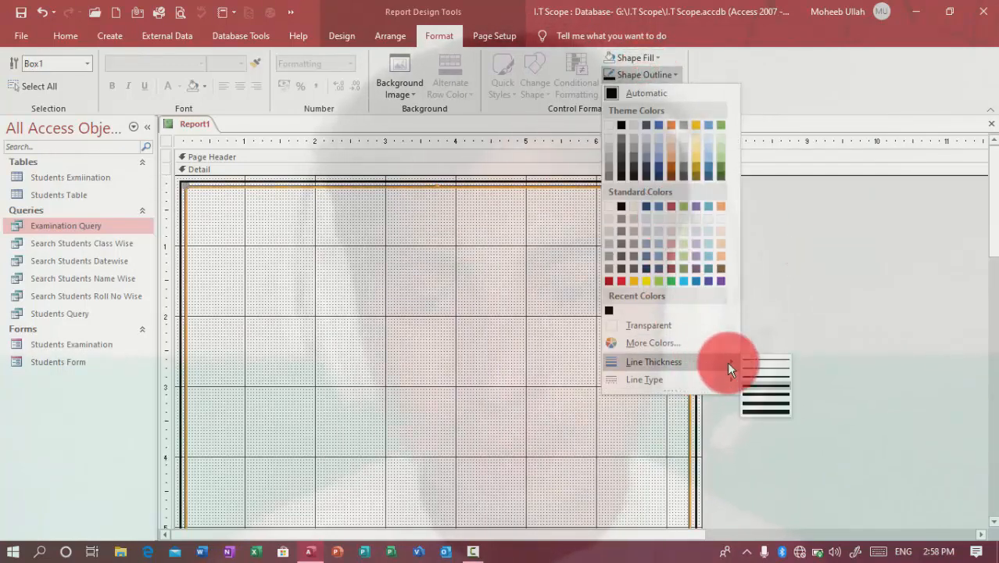
pyautogui.click(772, 399)
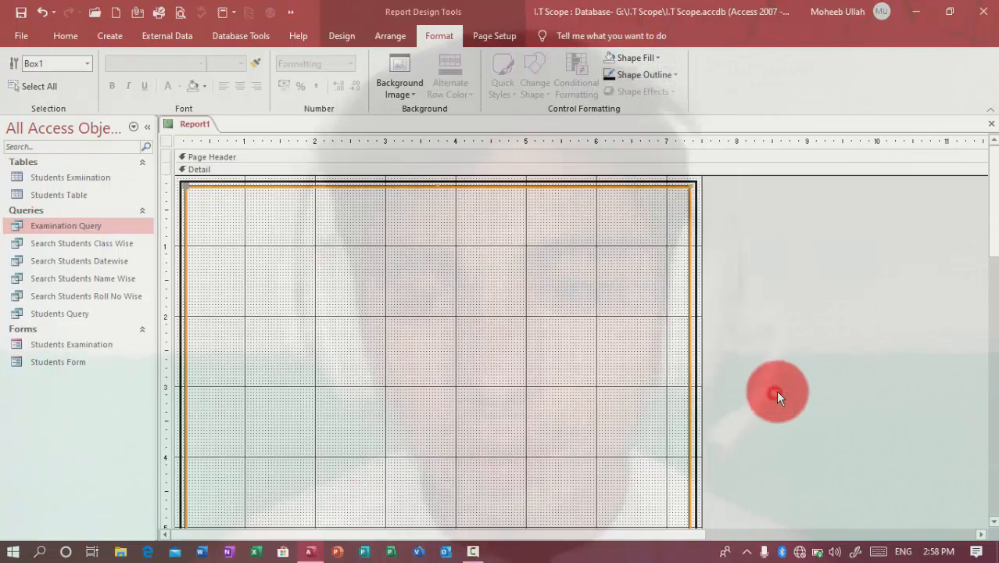
pyautogui.click(696, 221)
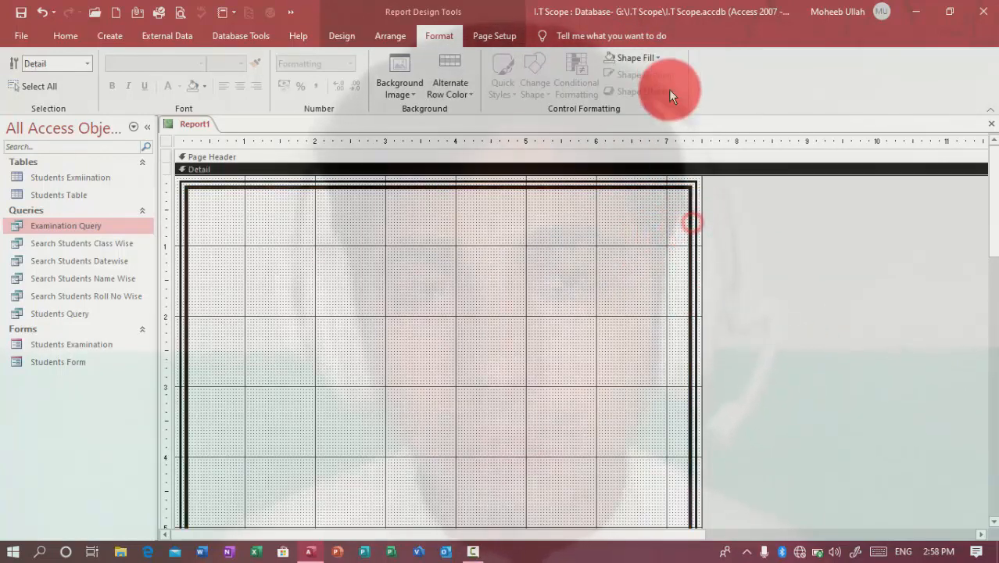
# - Set the inner rectangle's outline to the sixth line thickness option and deselect the rectangle
pyautogui.click(688, 190)
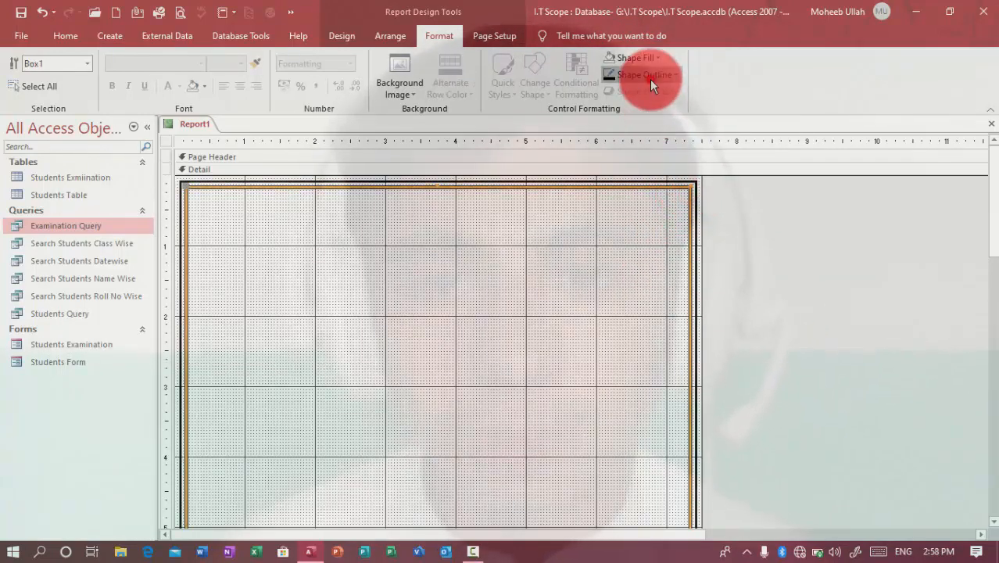
pyautogui.click(648, 76)
pyautogui.moveTo(709, 361)
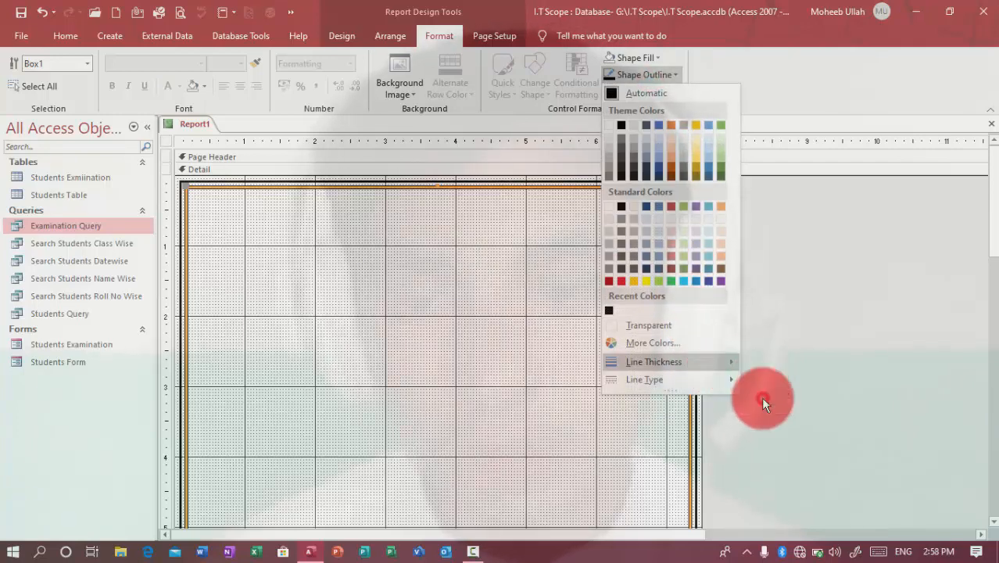
pyautogui.click(760, 396)
pyautogui.click(649, 75)
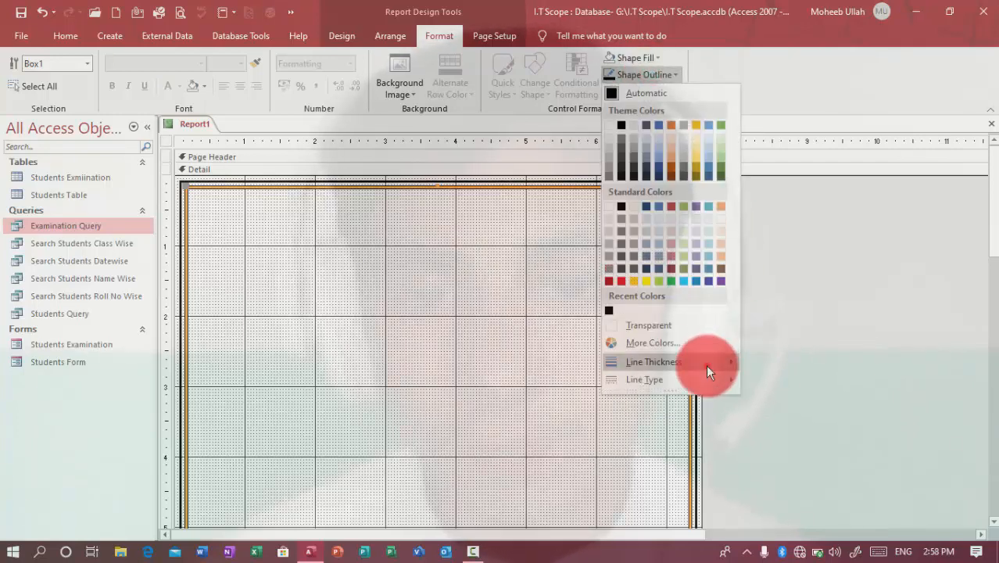
pyautogui.click(708, 364)
pyautogui.click(772, 403)
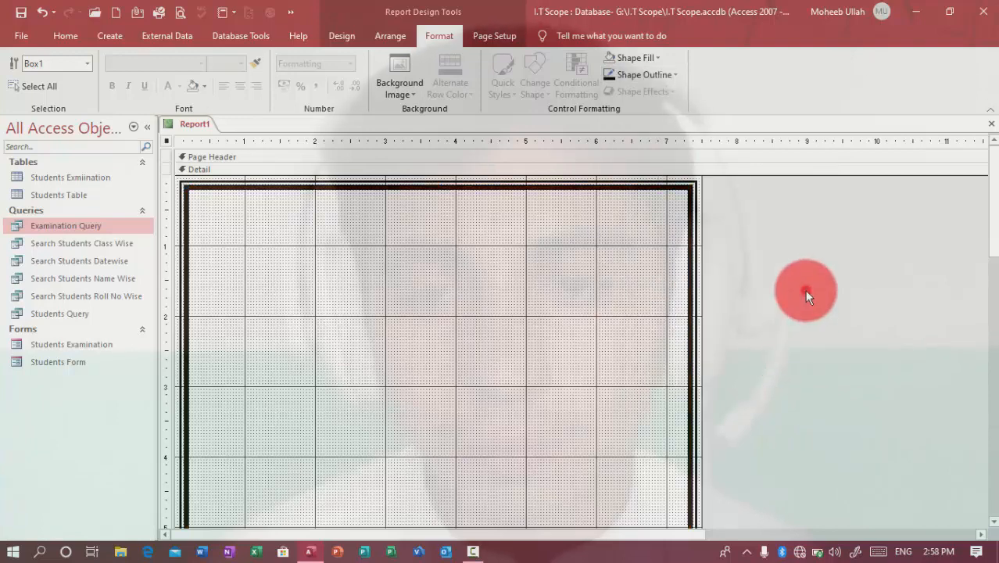
pyautogui.click(662, 212)
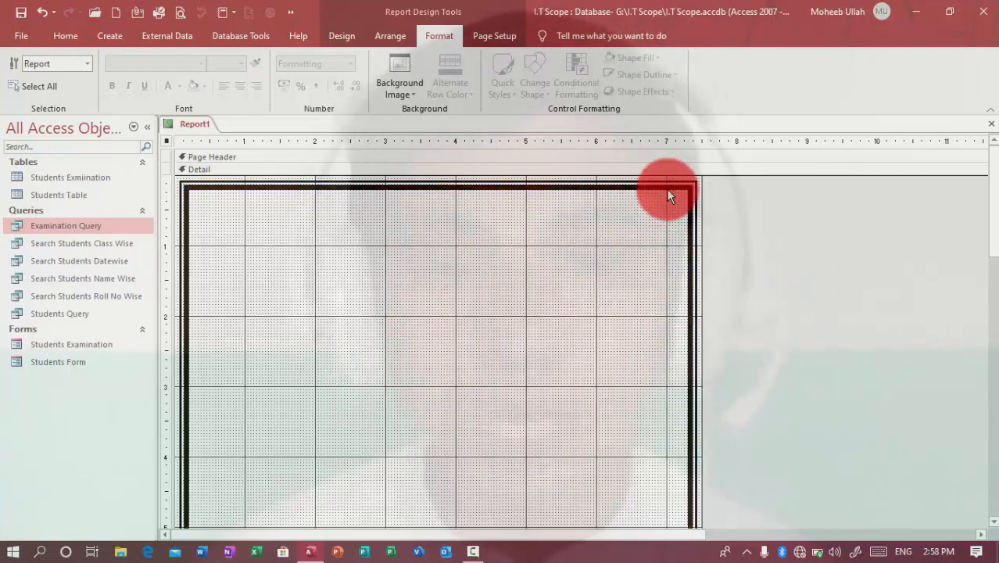
# - Extend the inner rectangle's bottom edge down to about the 11-inch mark, just inside the outer border
pyautogui.moveTo(992, 270); pyautogui.dragTo(981, 501)
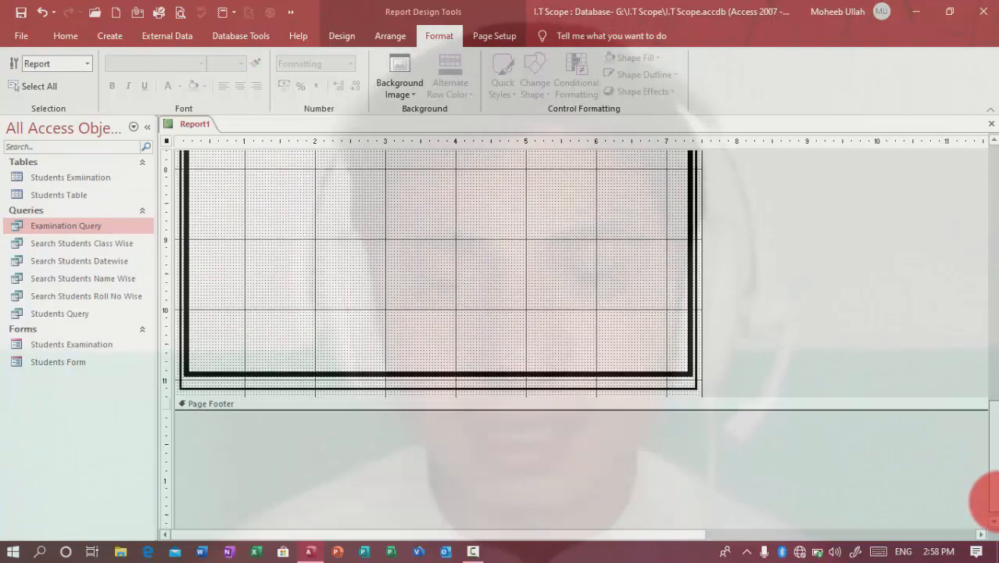
pyautogui.click(317, 370)
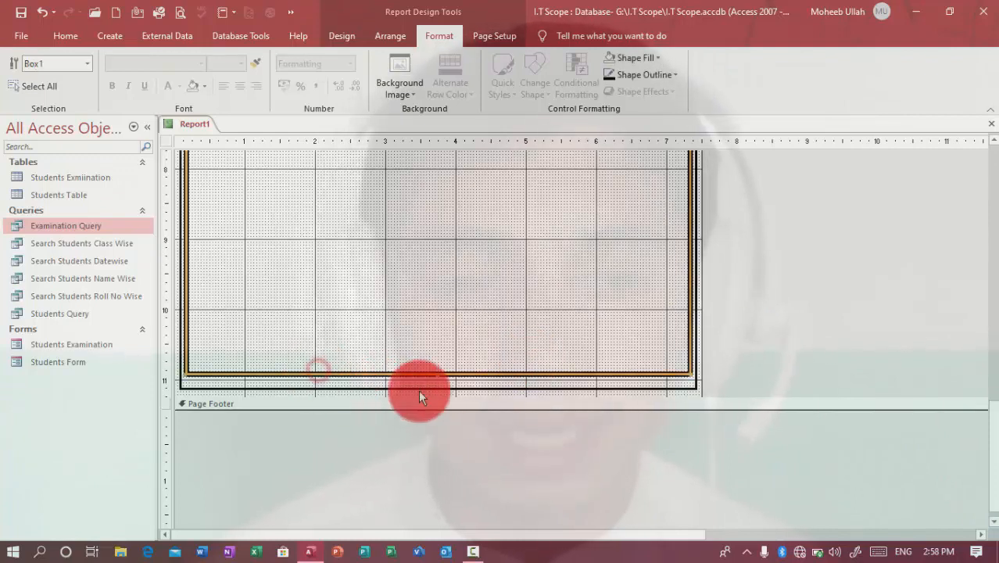
pyautogui.moveTo(436, 381); pyautogui.dragTo(434, 380)
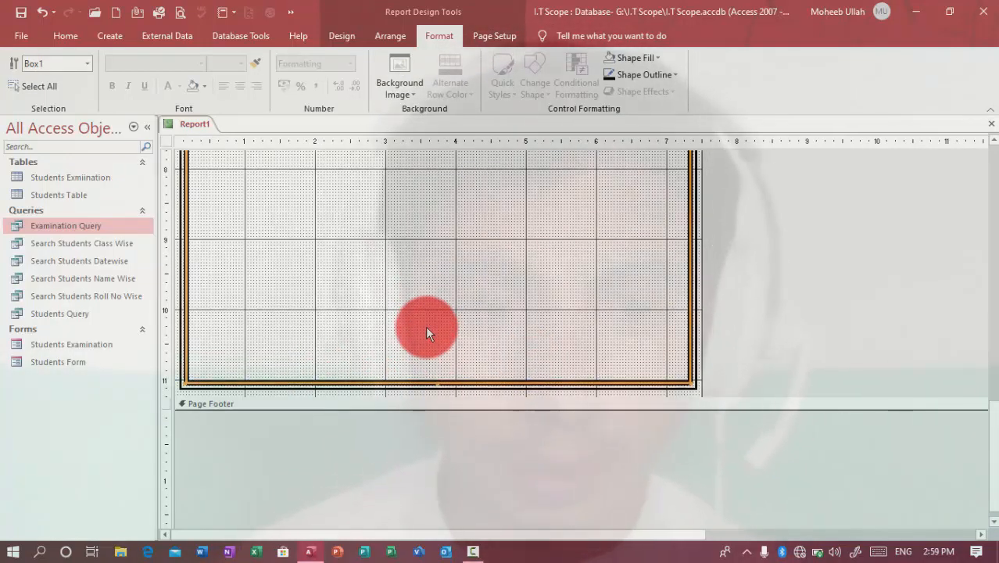
pyautogui.click(425, 326)
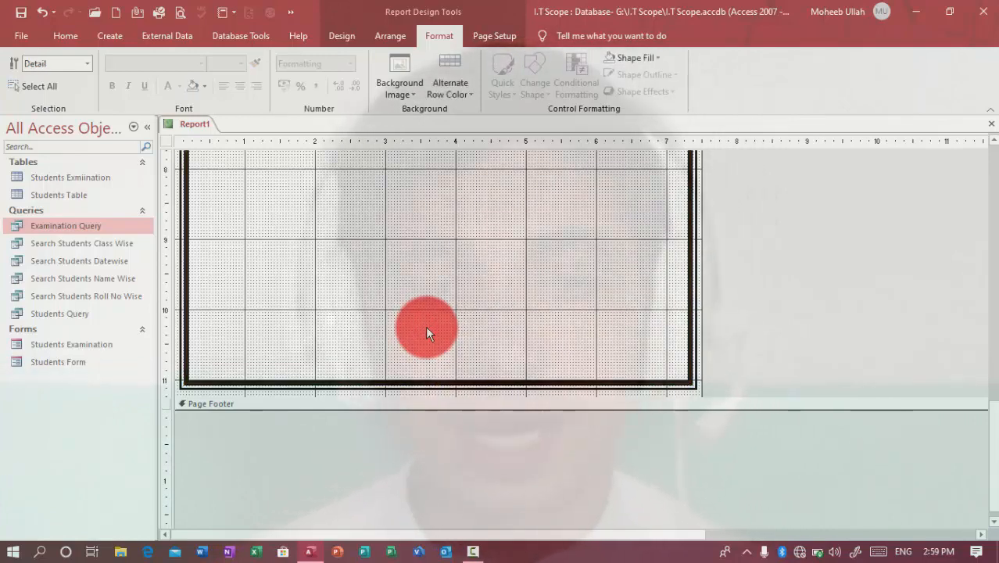
# - Save the report under the name "1st Term Exam Result"
pyautogui.moveTo(993, 452); pyautogui.dragTo(986, 139)
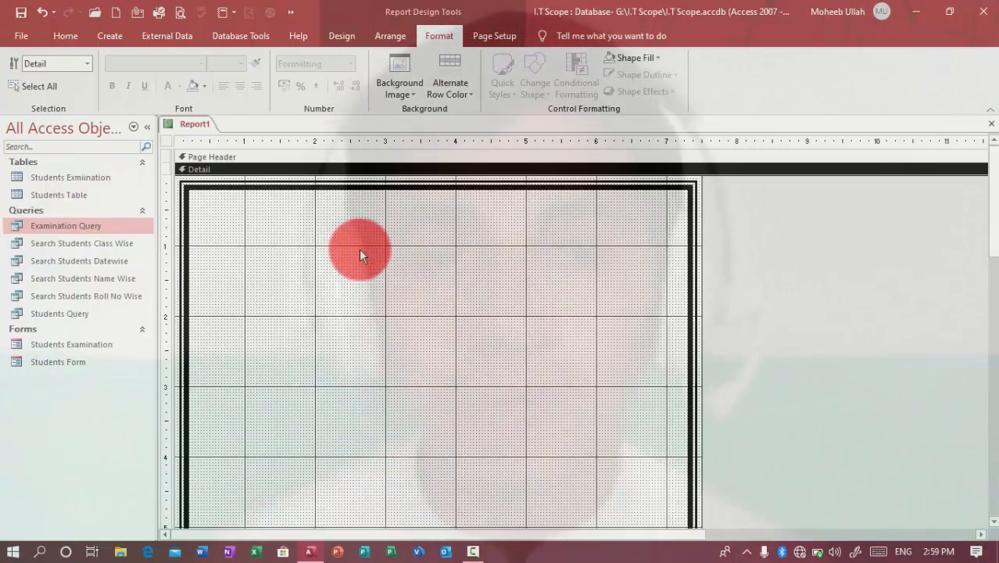
pyautogui.hotkey('ctrl', 's')
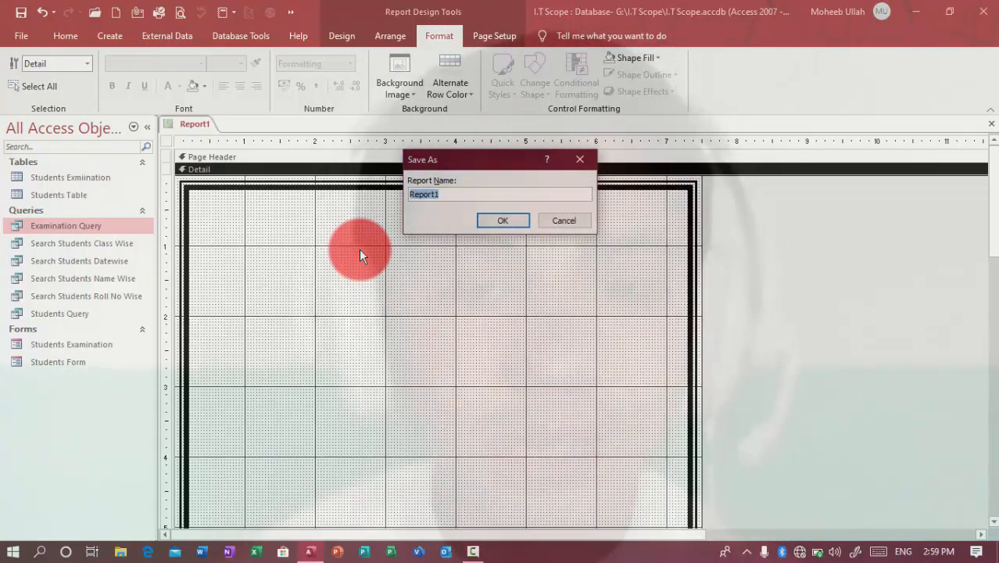
pyautogui.write('1s')
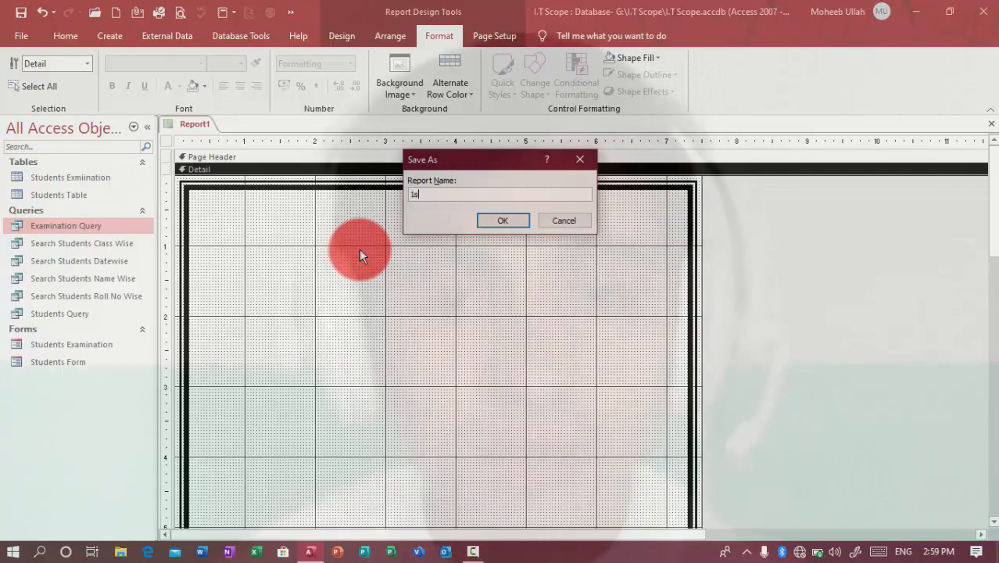
pyautogui.write('t Term')
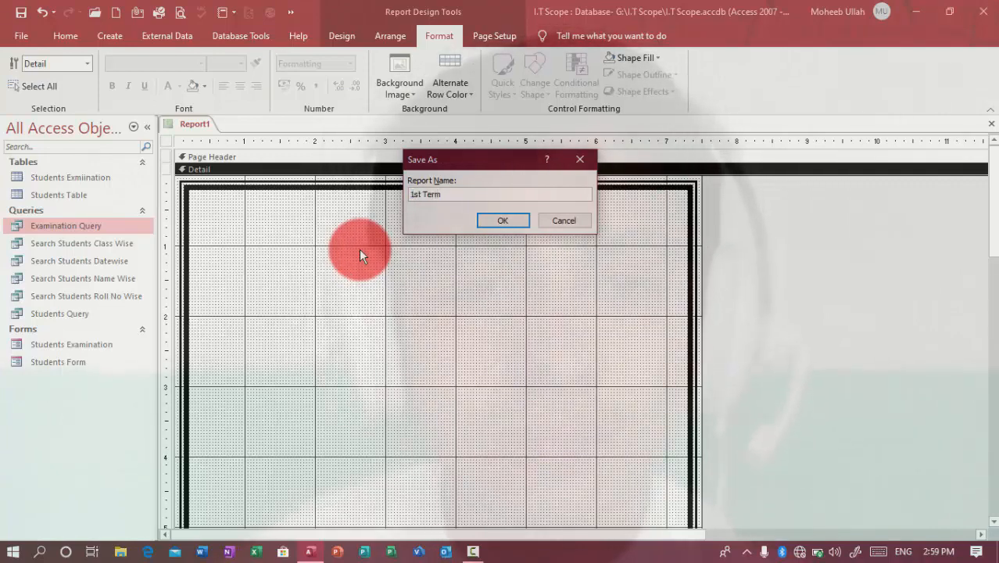
pyautogui.write(' Exam Result')
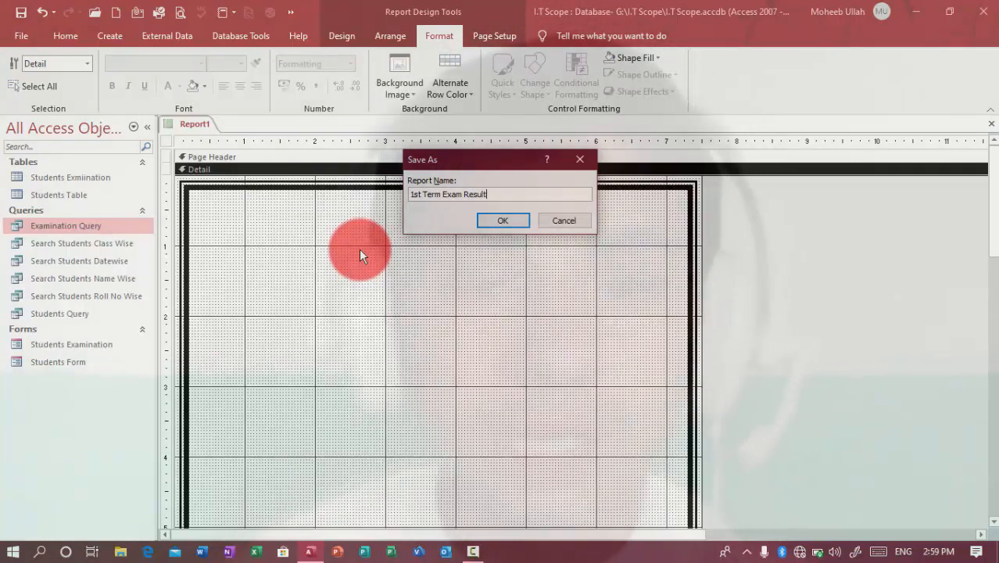
pyautogui.click(488, 221)
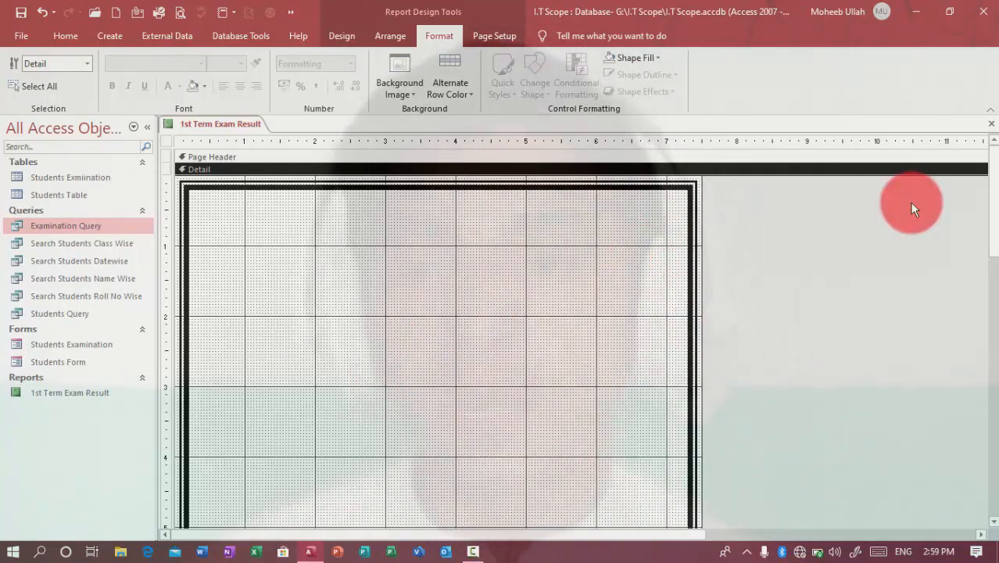
# - Close the report, dismiss the class parameter prompt, and reopen the 1st Term Exam Result report in a whole-page print preview
pyautogui.click(991, 123)
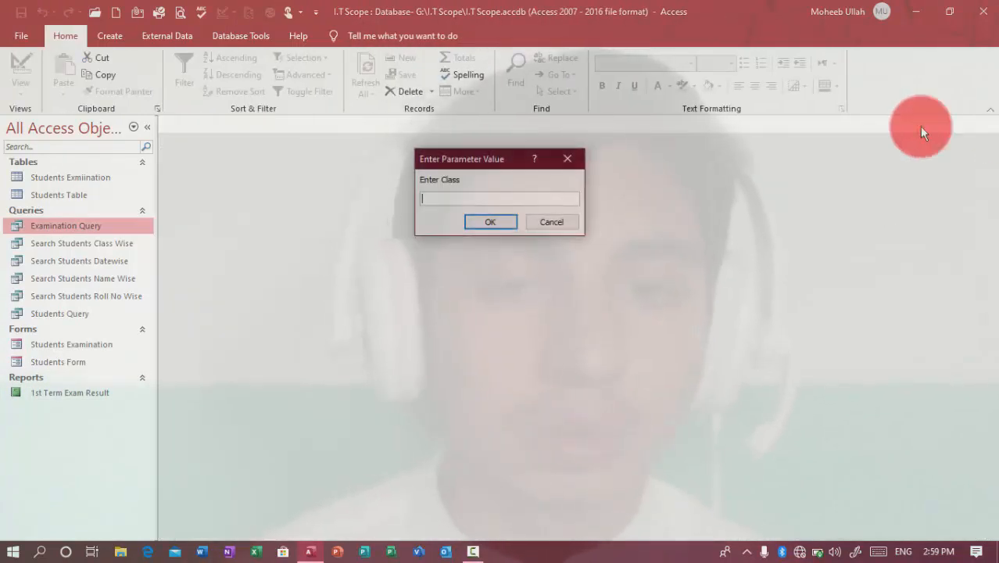
pyautogui.click(570, 155)
pyautogui.doubleClick(28, 388)
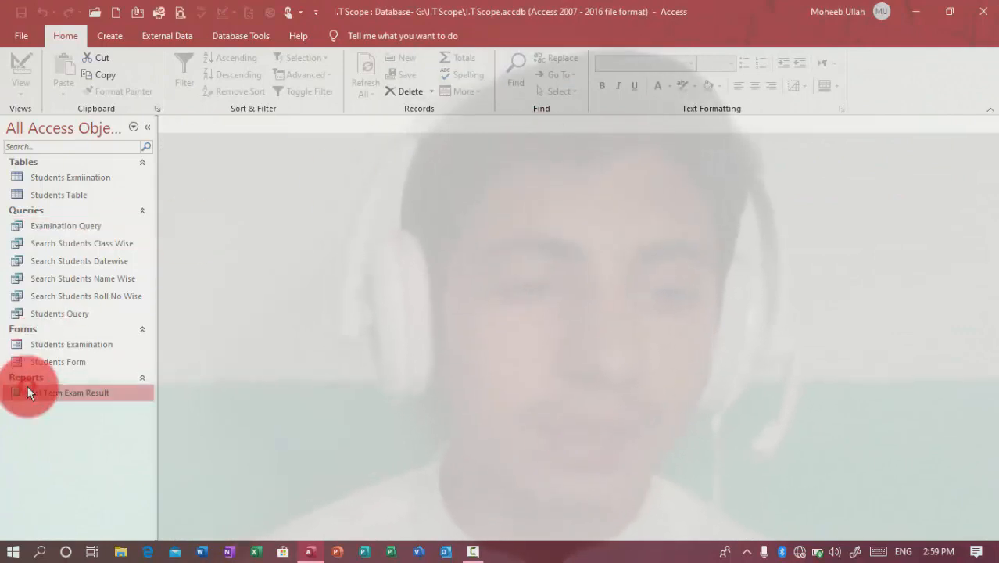
pyautogui.moveTo(993, 151)
pyautogui.mouseDown()
pyautogui.moveTo(986, 461)
pyautogui.moveTo(993, 154)
pyautogui.mouseUp()
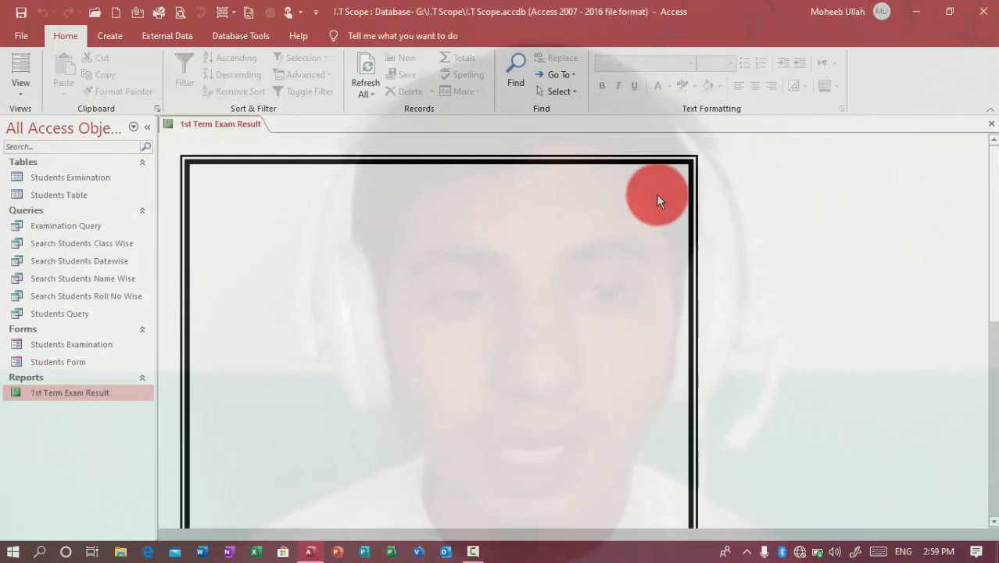
pyautogui.rightClick(656, 194)
pyautogui.click(693, 258)
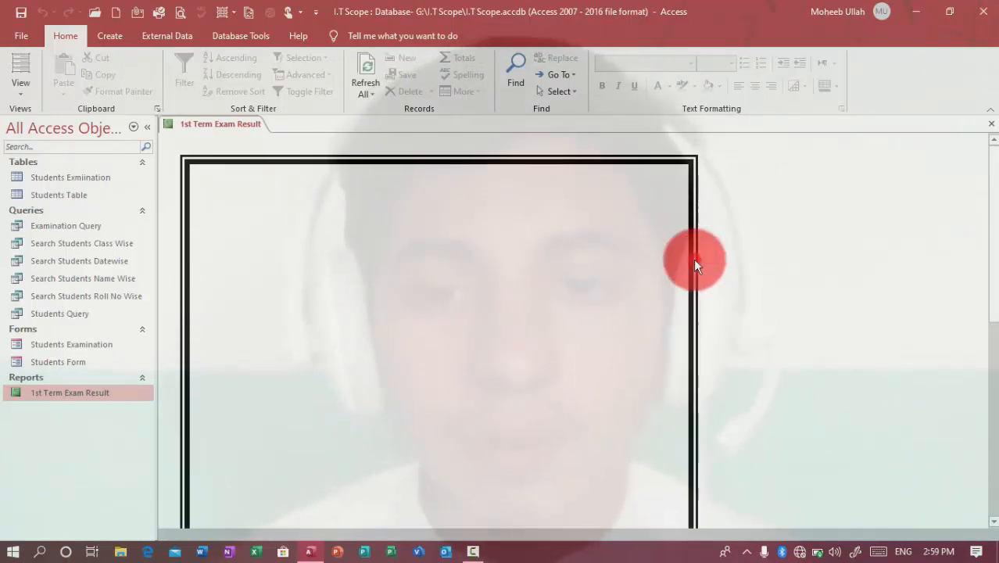
pyautogui.click(582, 279)
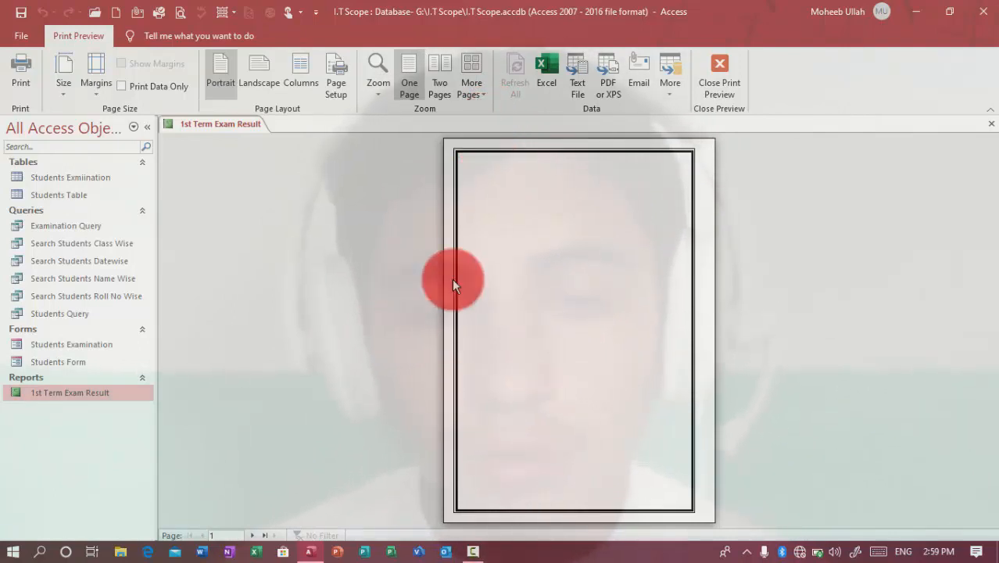
# - In Design View, widen both border rectangles together by about 0.17 inch to the right and save the report
pyautogui.rightClick(512, 270)
pyautogui.click(542, 306)
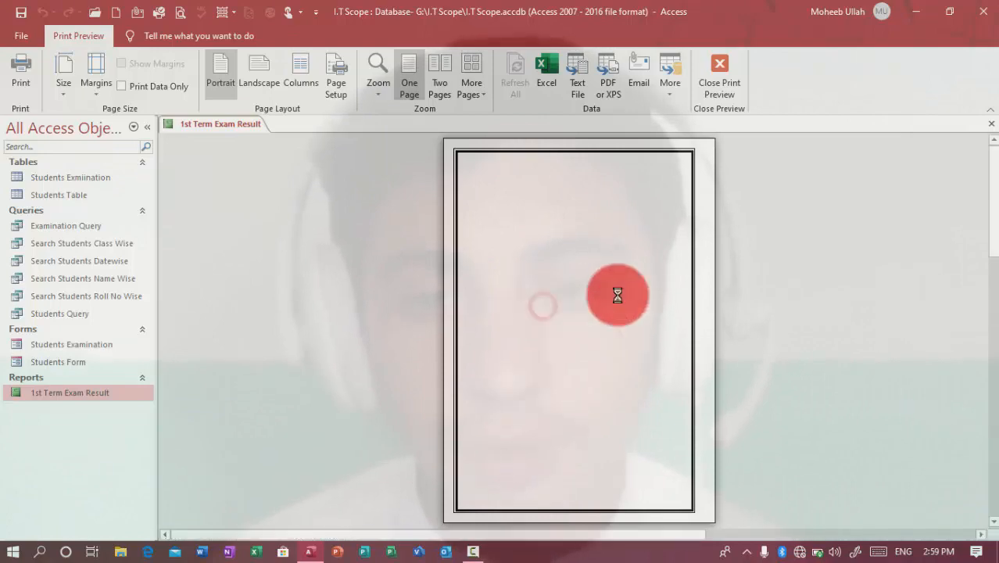
pyautogui.click(566, 283)
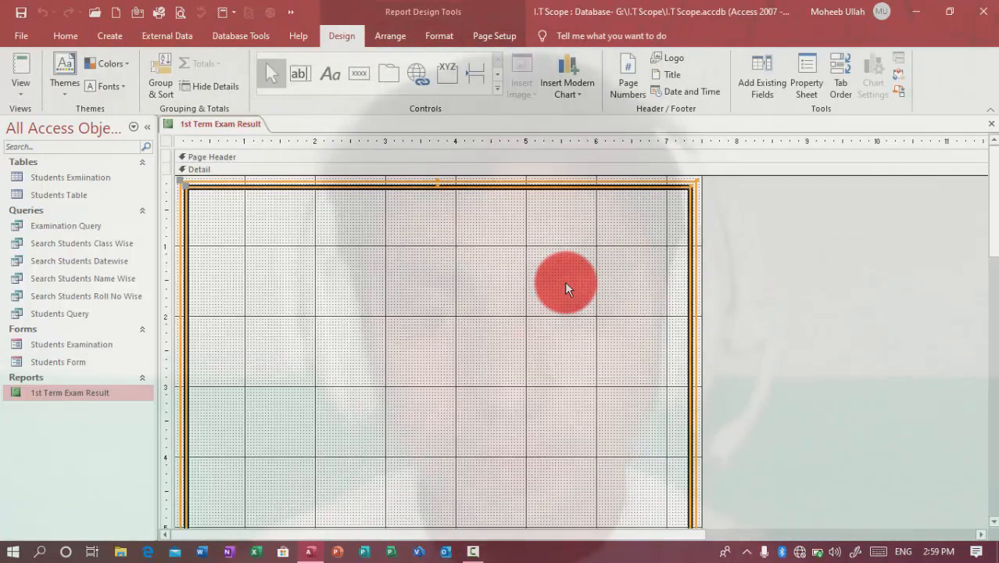
pyautogui.hotkey('shift', 'Right')
pyautogui.hotkey('shift', 'Right')
pyautogui.hotkey('shift', 'Right')
pyautogui.hotkey('shift', 'Right')
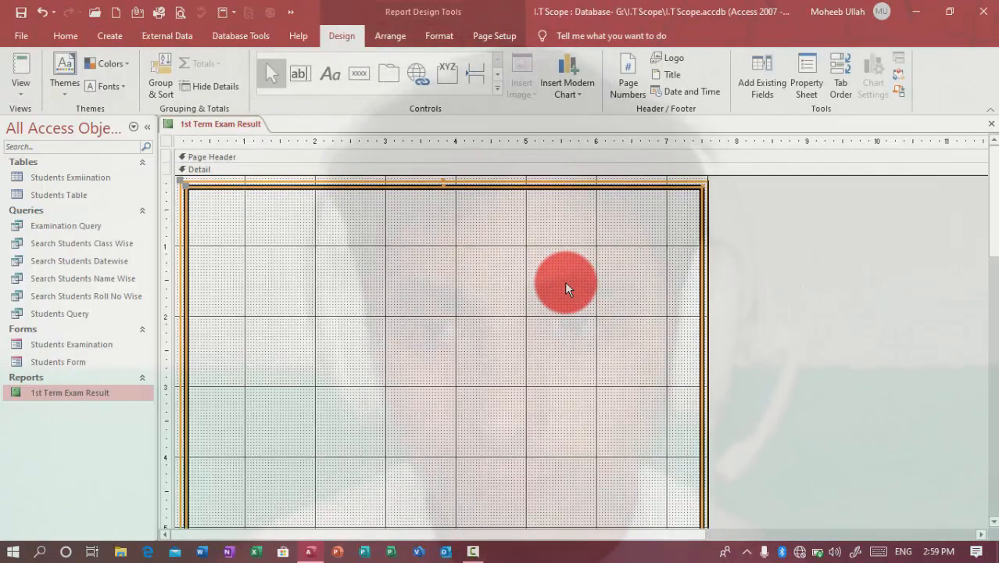
pyautogui.click(990, 124)
pyautogui.press('Return')
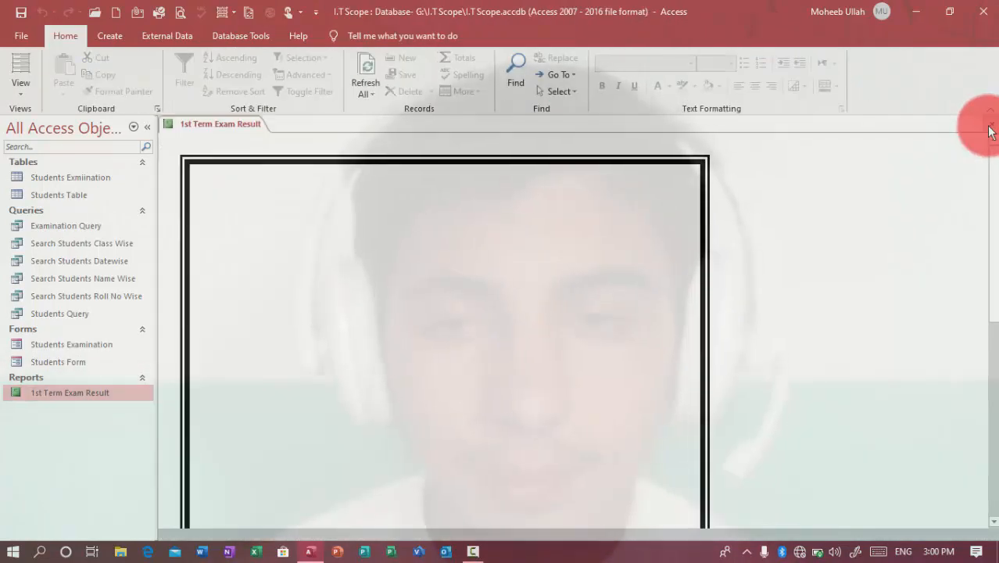
# - Check the widened border's right page margin in a whole-page print preview
pyautogui.rightClick(722, 261)
pyautogui.click(760, 325)
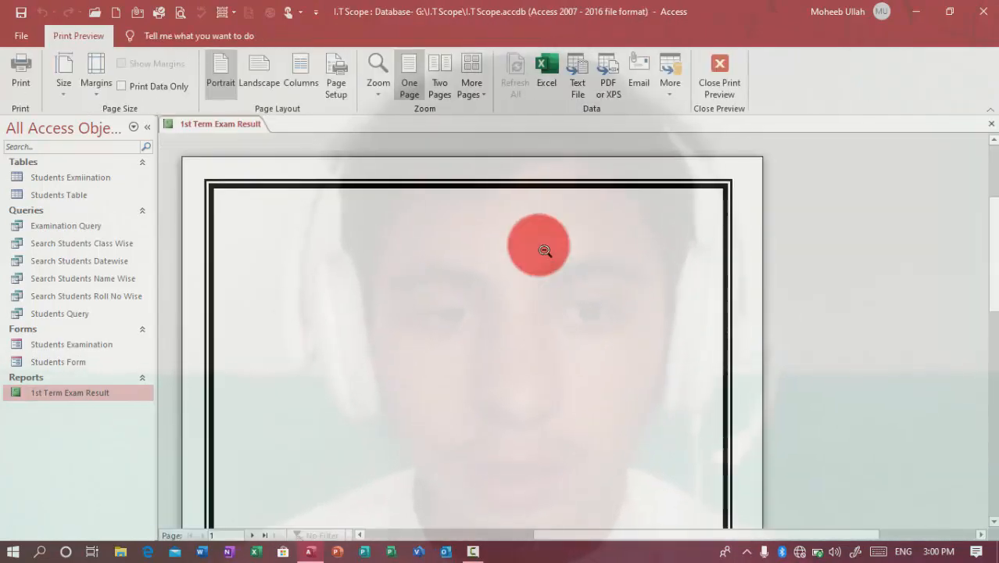
pyautogui.click(541, 247)
# - Return to Design View, widen both border rectangles by about another 0.12 inch to the right, and save the report
pyautogui.rightClick(545, 250)
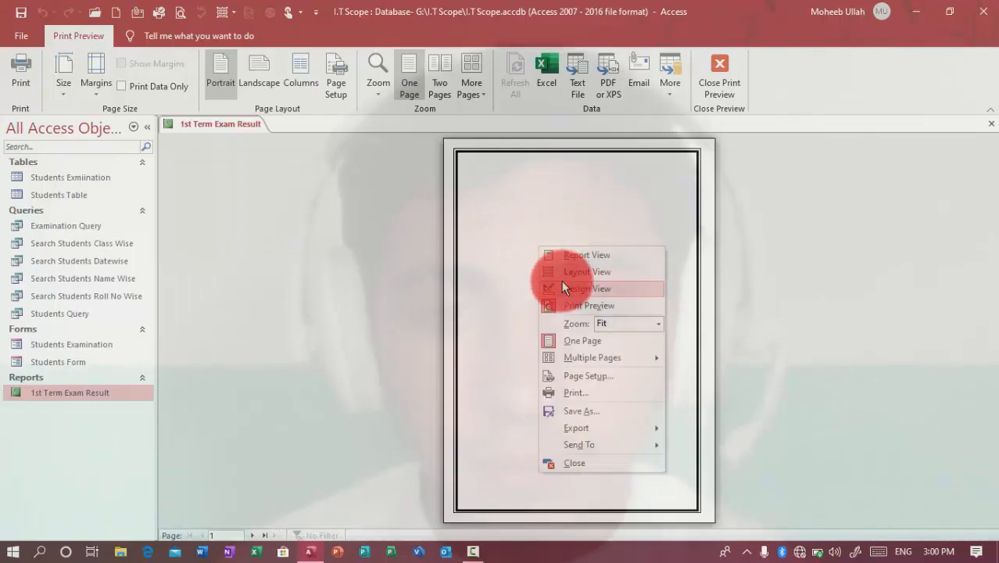
pyautogui.click(595, 289)
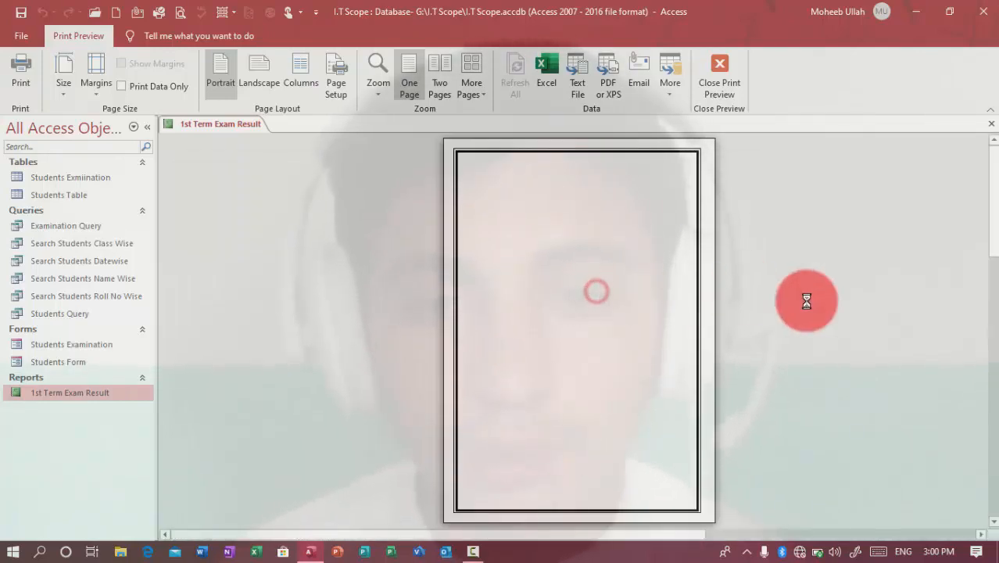
pyautogui.hotkey('shift', 'Right')
pyautogui.hotkey('shift', 'Right')
pyautogui.hotkey('shift', 'Right')
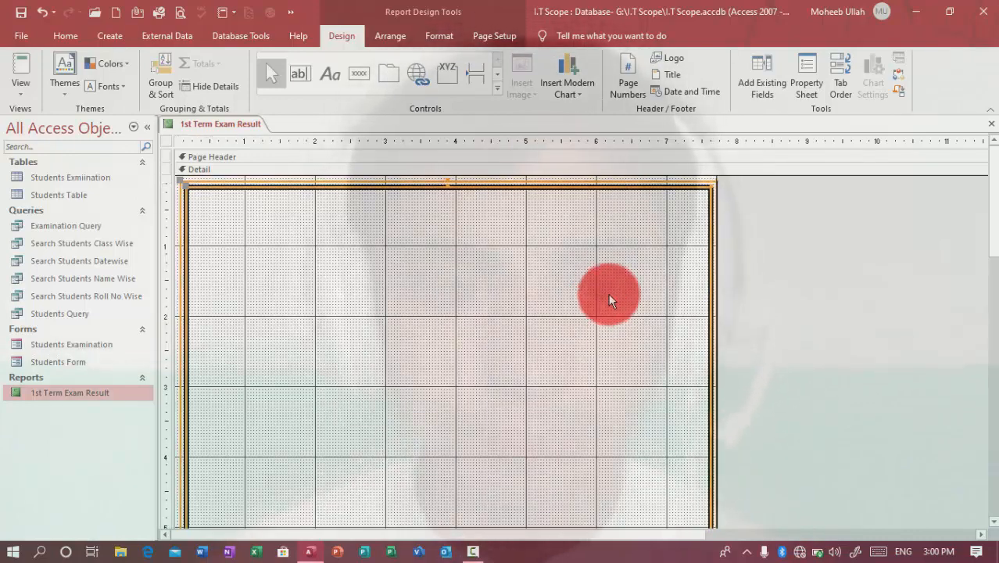
pyautogui.click(992, 124)
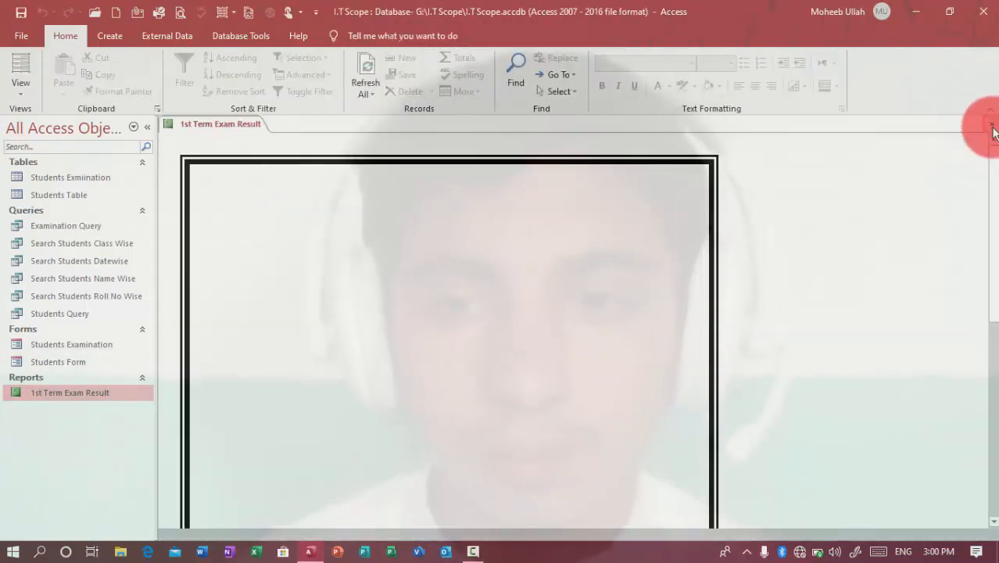
# - Preview the full printed page again to compare the border's left and right margins
pyautogui.rightClick(883, 177)
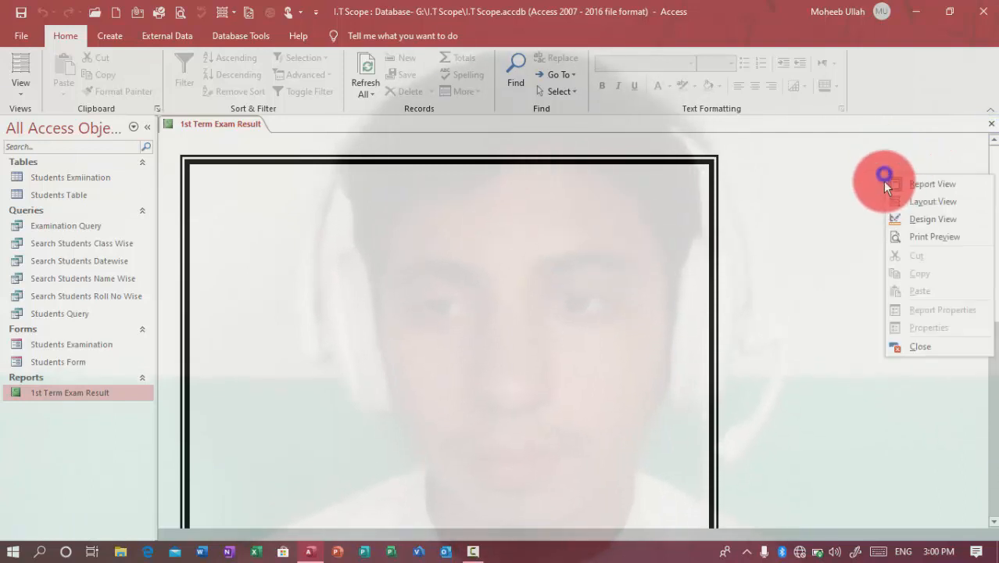
pyautogui.click(910, 232)
pyautogui.click(517, 272)
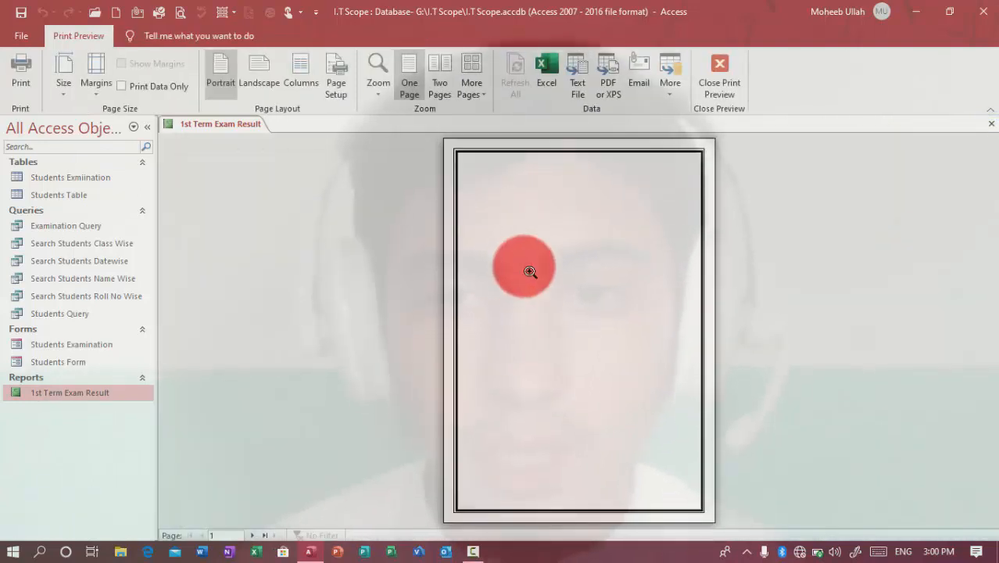
# - In Design View, add a label about 7.2 by 1.4 inches at the top inside the border, reading "I.T Scope Channel On Youtube"
pyautogui.rightClick(607, 273)
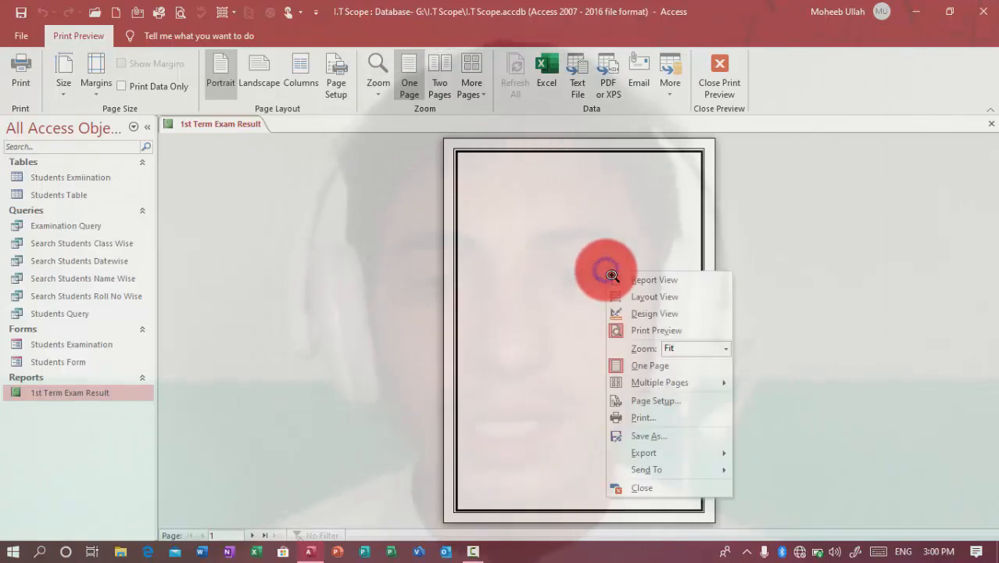
pyautogui.click(655, 313)
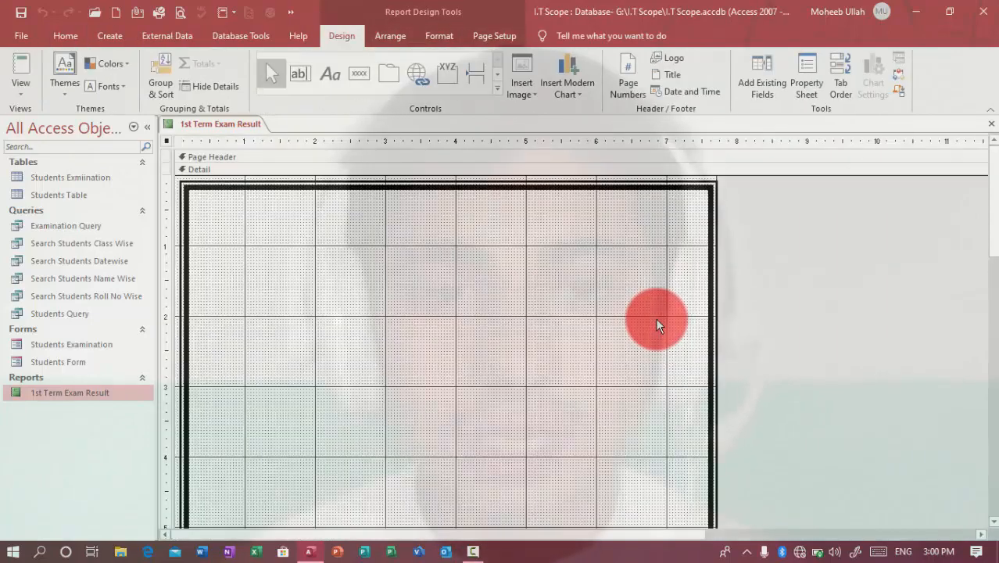
pyautogui.click(329, 86)
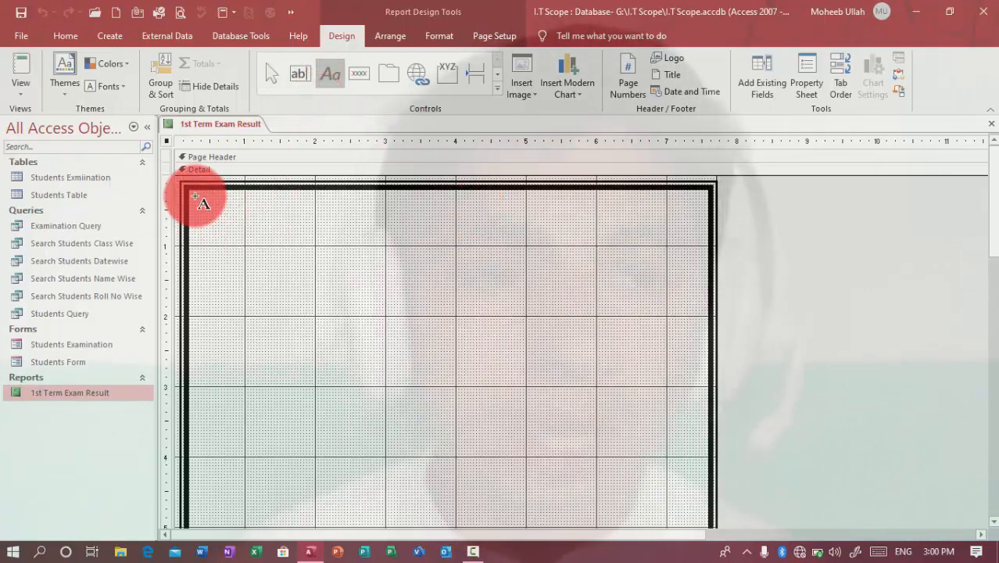
pyautogui.moveTo(195, 195); pyautogui.dragTo(702, 291)
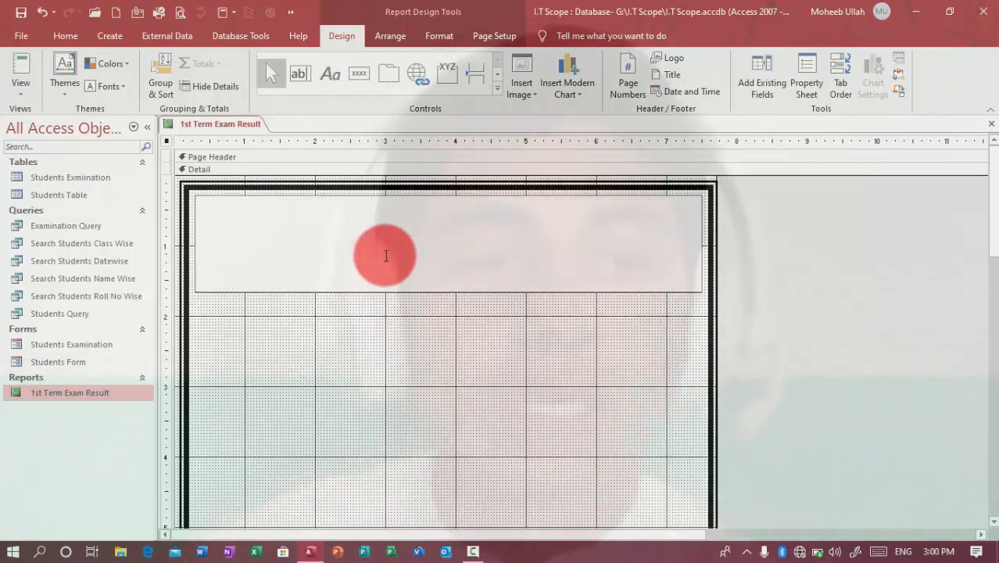
pyautogui.write('I.T')
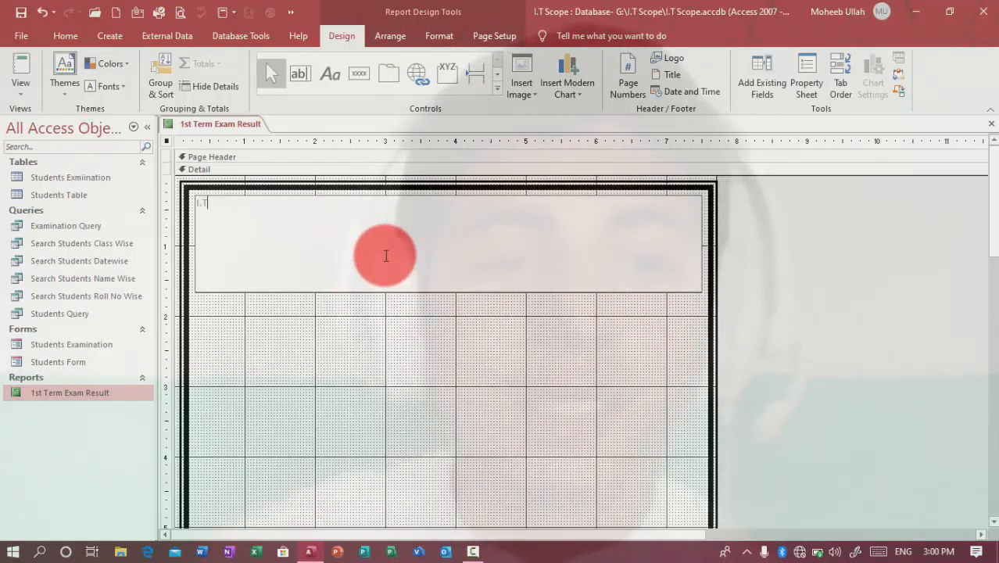
pyautogui.write(' Scope Cha')
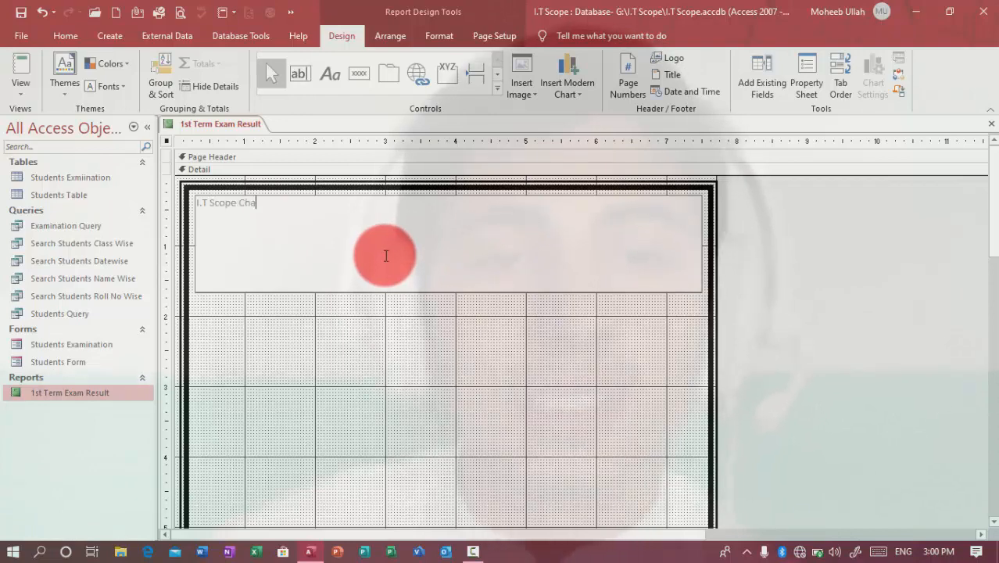
pyautogui.write('nnel On Youtu')
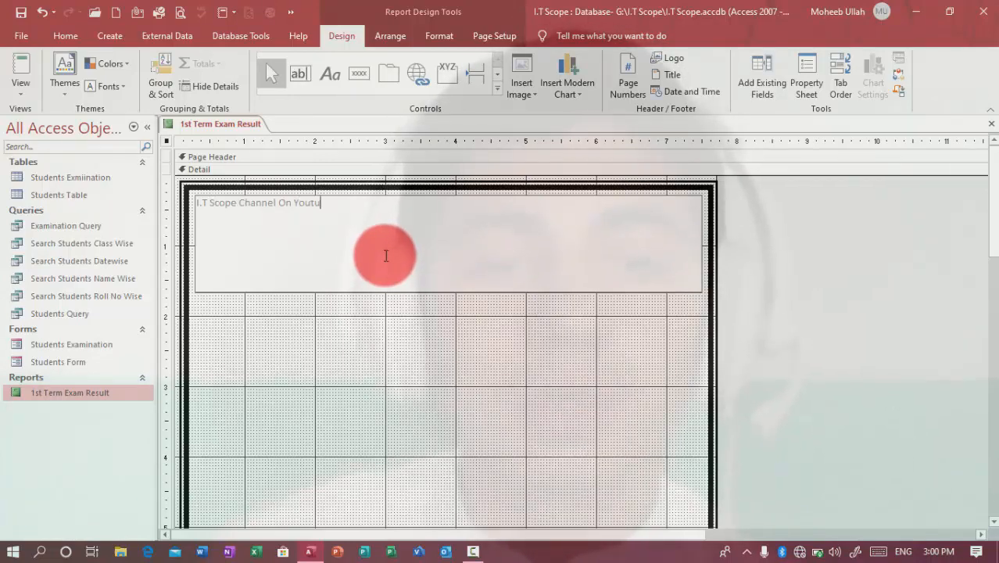
pyautogui.write('be')
pyautogui.press('Return')
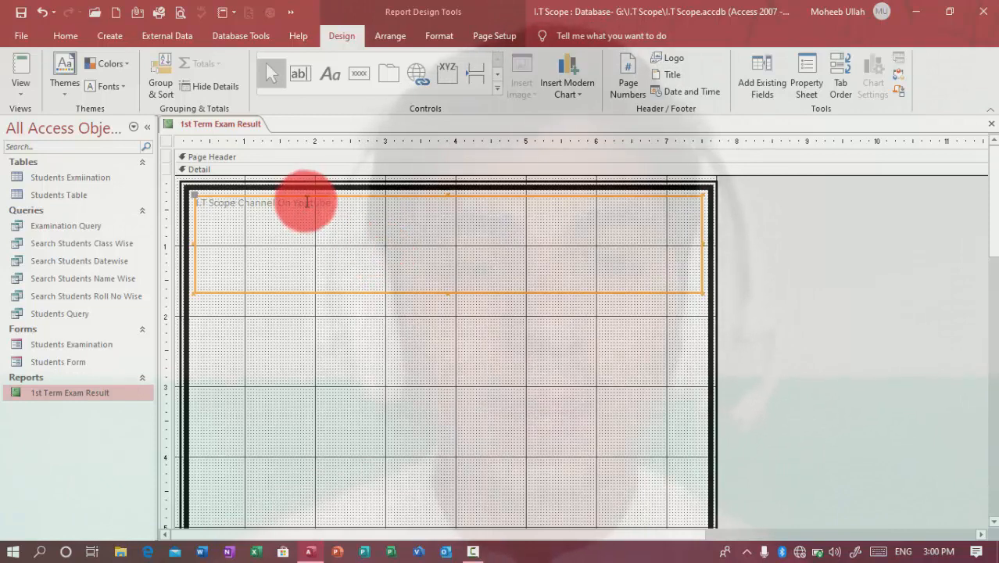
# - Make the title label's outline and fill transparent
pyautogui.click(453, 35)
pyautogui.click(660, 75)
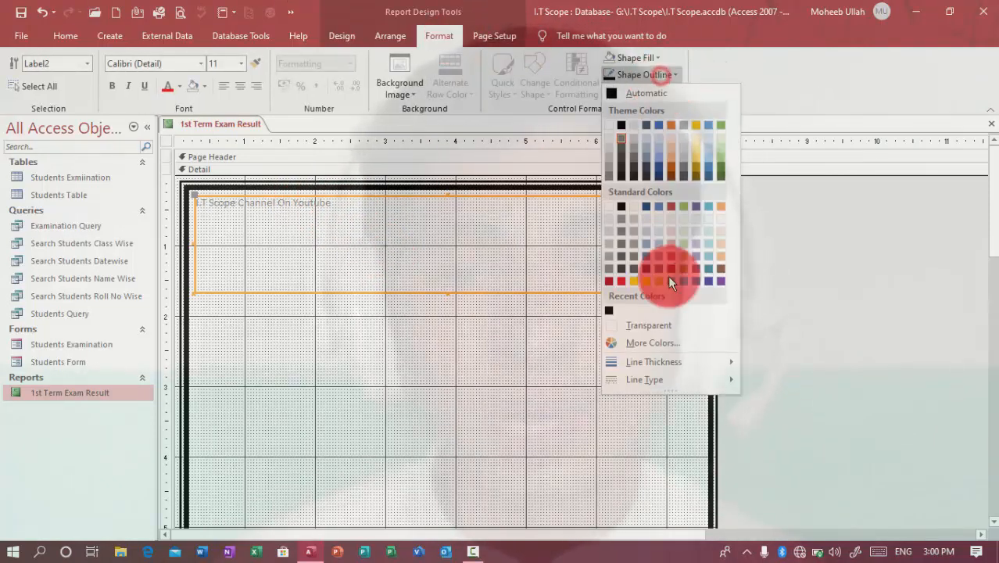
pyautogui.click(676, 326)
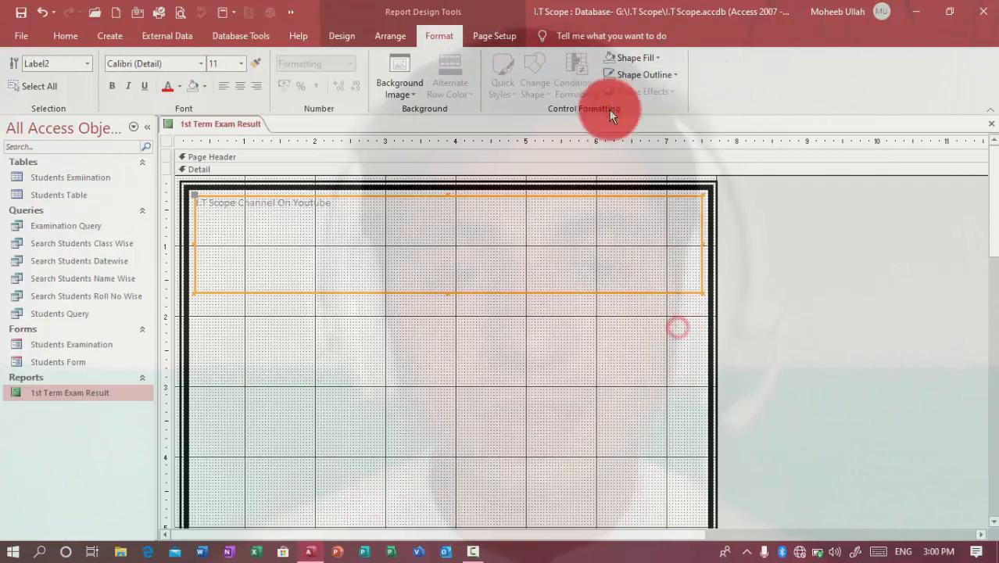
pyautogui.click(633, 57)
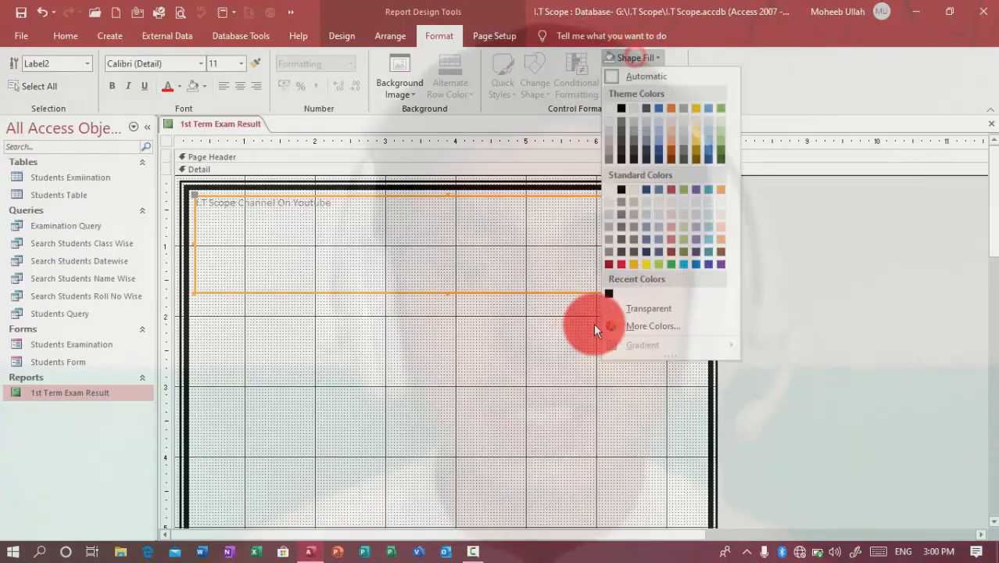
pyautogui.click(652, 311)
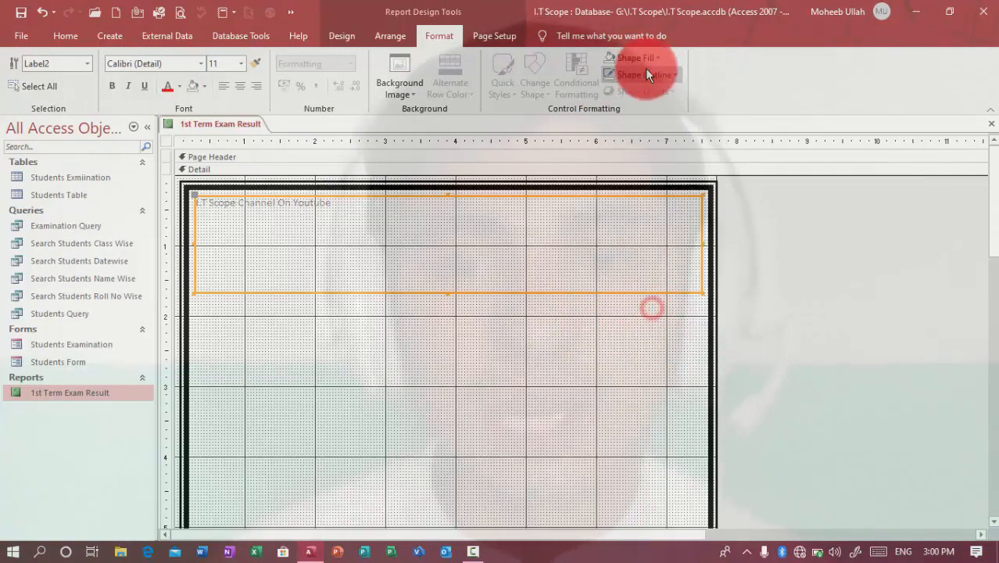
# - Format the title label's text as black, bold, centered and 35 points
pyautogui.click(178, 86)
pyautogui.click(179, 136)
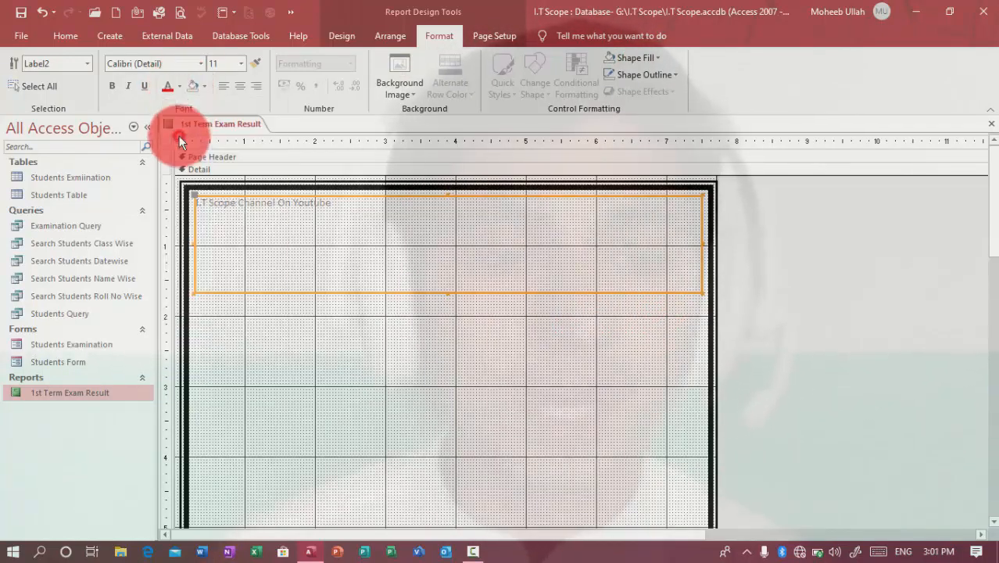
pyautogui.click(114, 84)
pyautogui.click(232, 66)
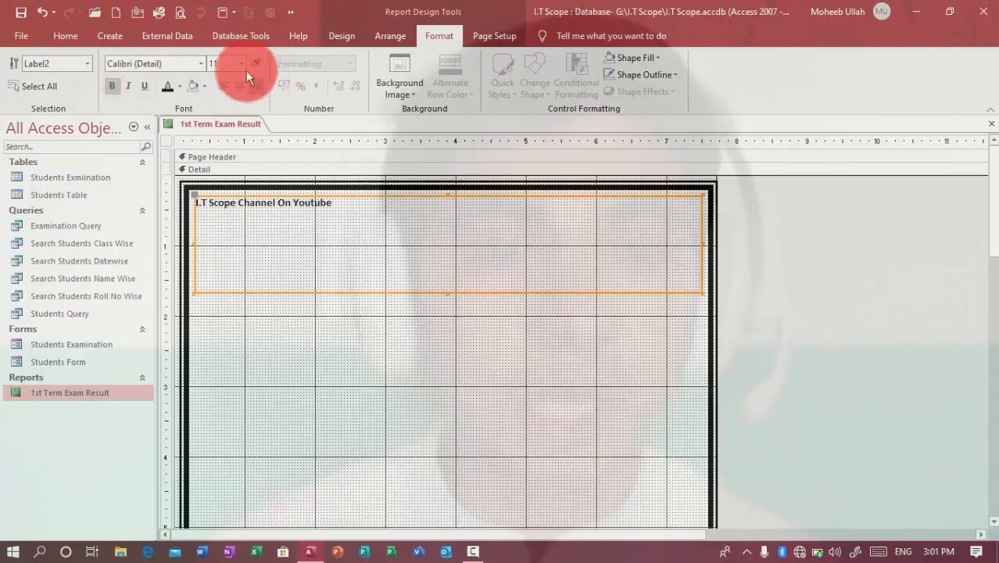
pyautogui.write('35')
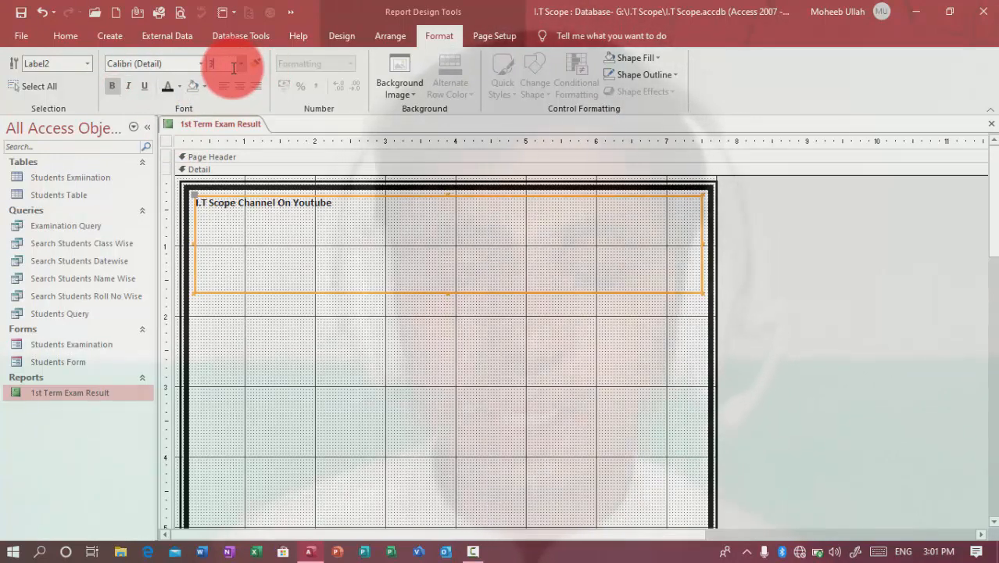
pyautogui.press('Return')
pyautogui.click(240, 85)
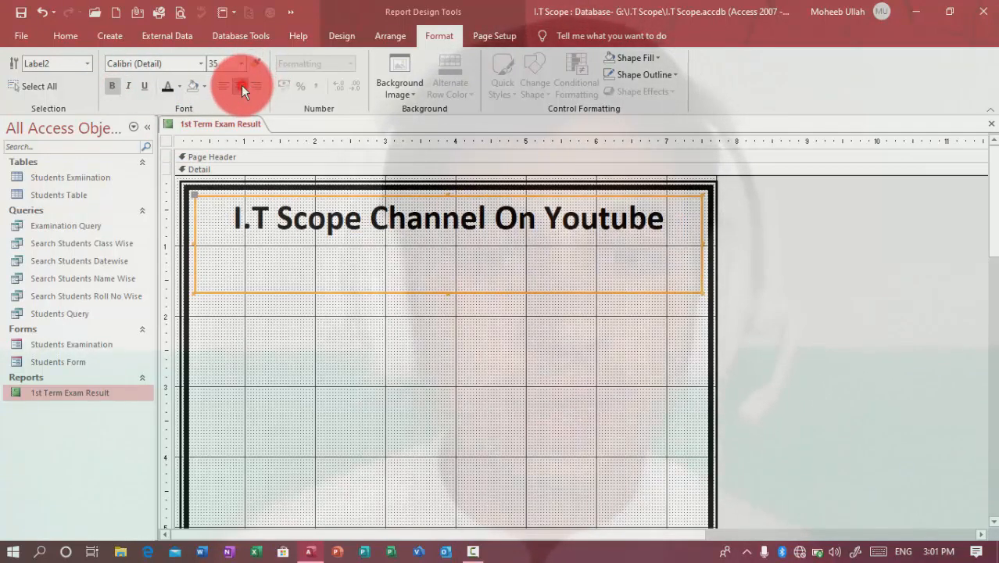
# - Set the title's font size to 40 and reduce the label's height to about 0.7 inch
pyautogui.click(220, 64)
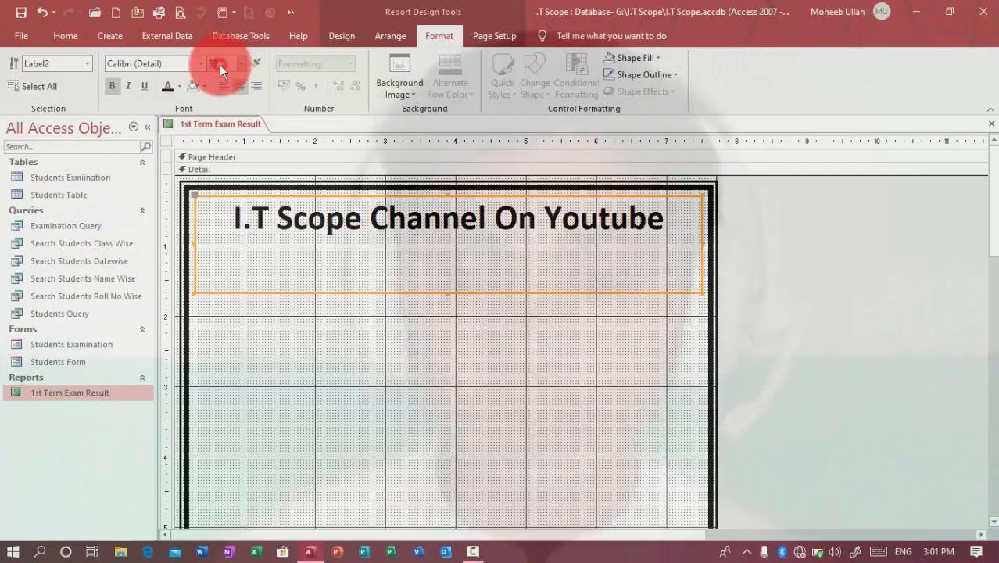
pyautogui.write('40')
pyautogui.press('Return')
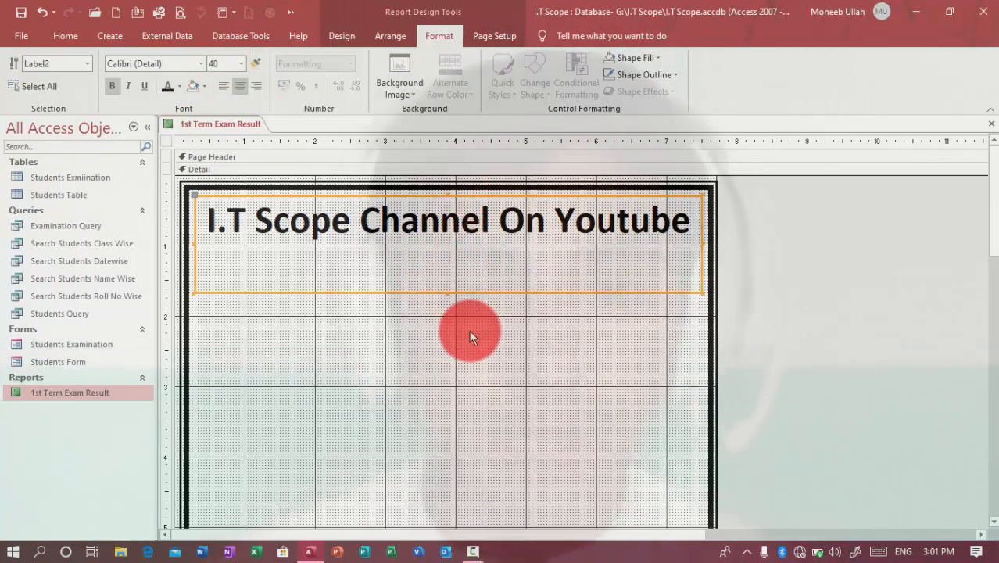
pyautogui.moveTo(447, 292); pyautogui.dragTo(453, 244)
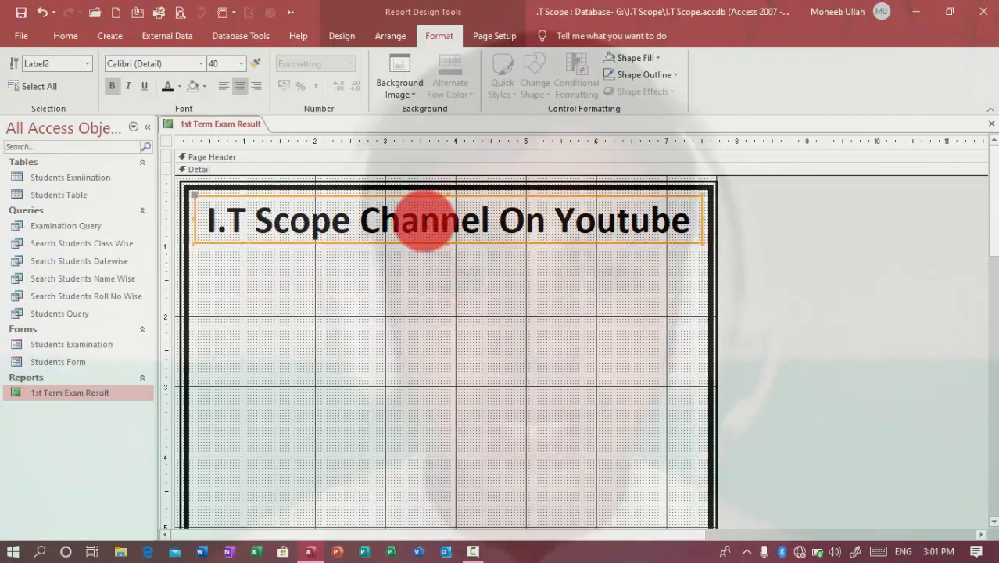
# - Apply the chiseled special effect to the title label and extend its height slightly to about 0.75 inch
pyautogui.rightClick(418, 214)
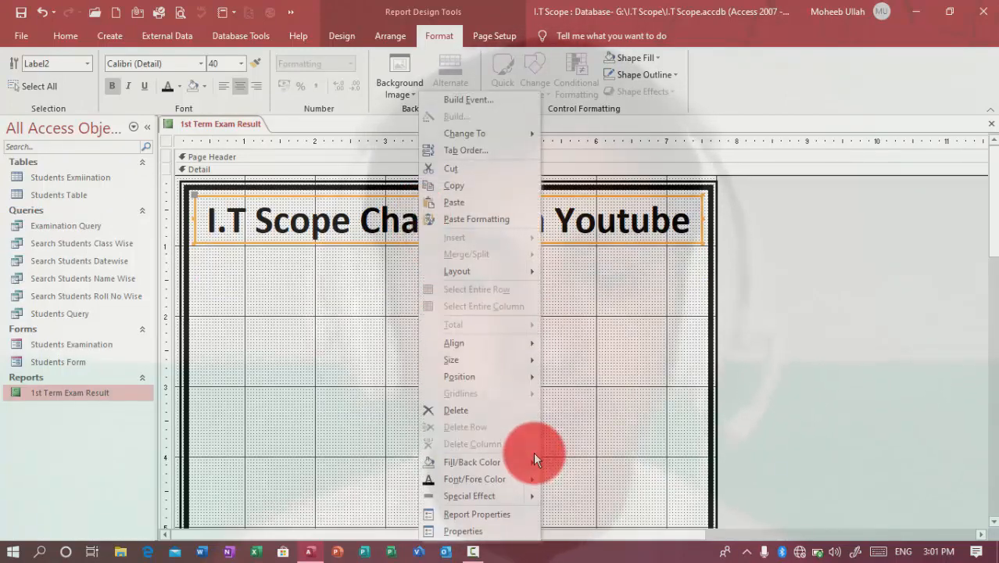
pyautogui.moveTo(523, 497)
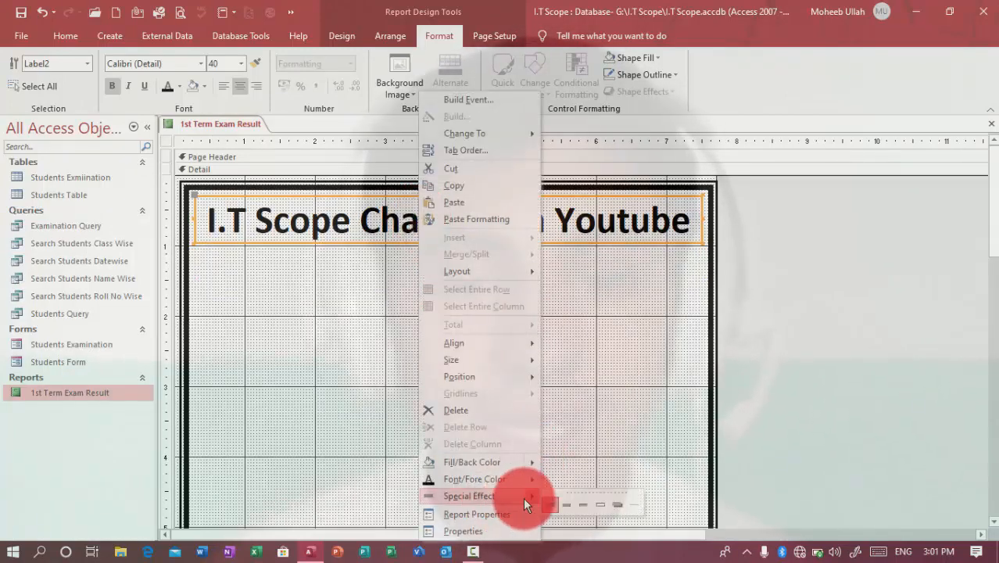
pyautogui.click(632, 501)
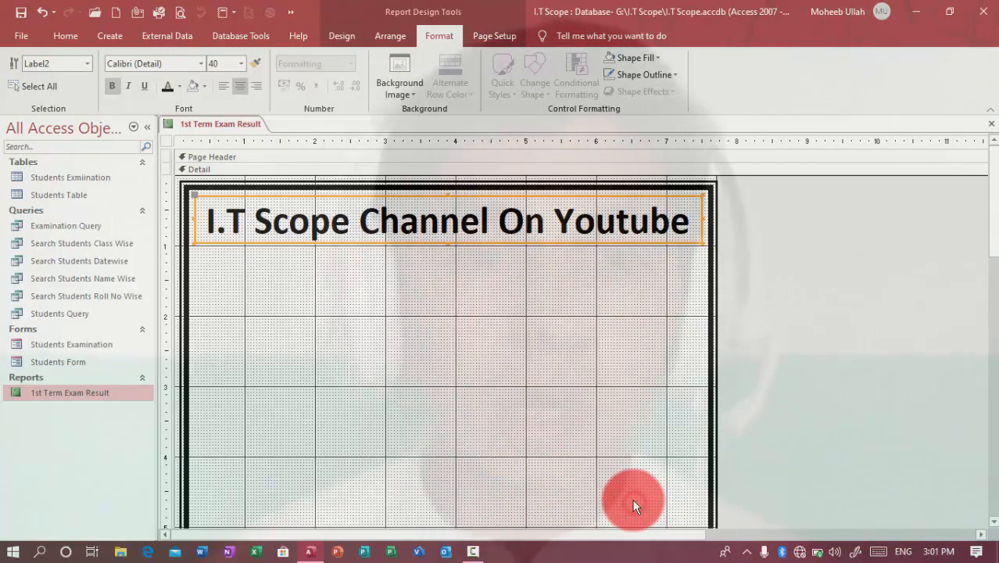
pyautogui.click(513, 303)
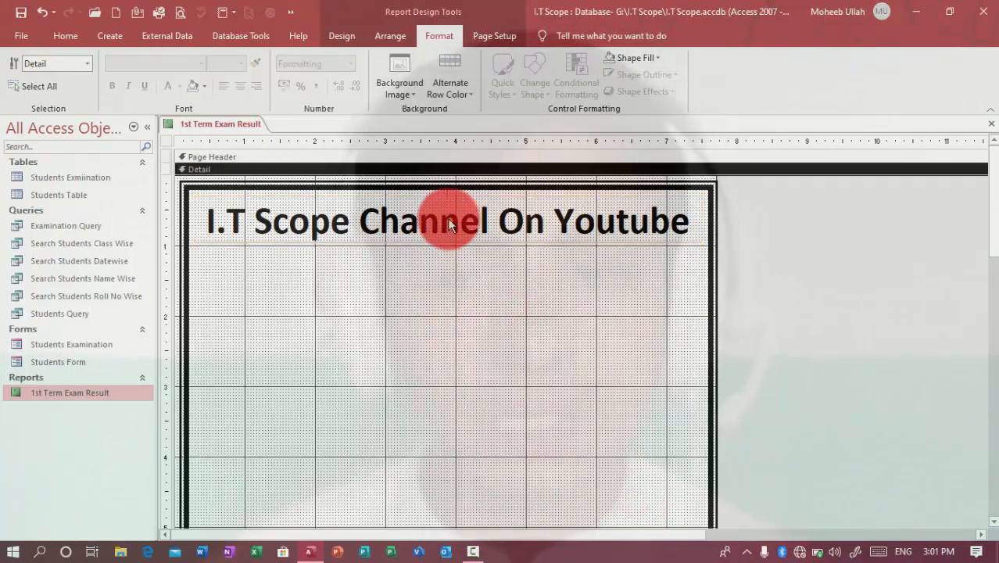
pyautogui.click(422, 224)
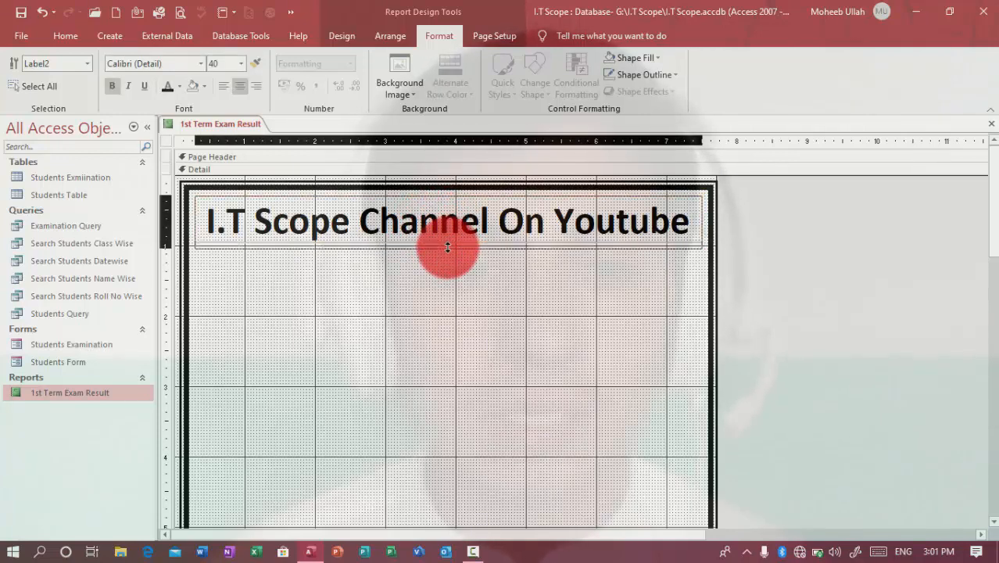
pyautogui.click(451, 297)
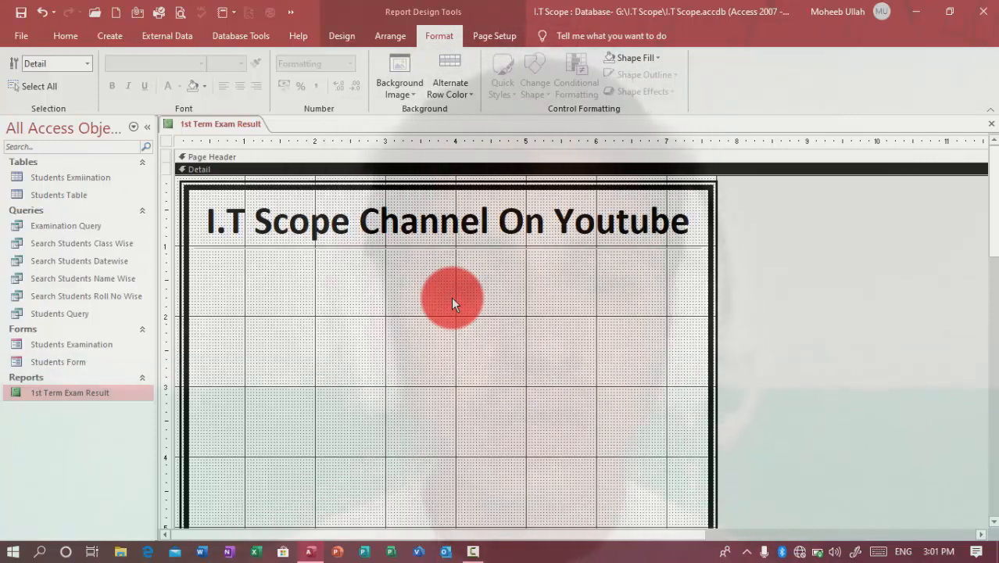
# - Save and close the report, reopen it, and inspect the title and its underline in print preview
pyautogui.click(992, 125)
pyautogui.press('Return')
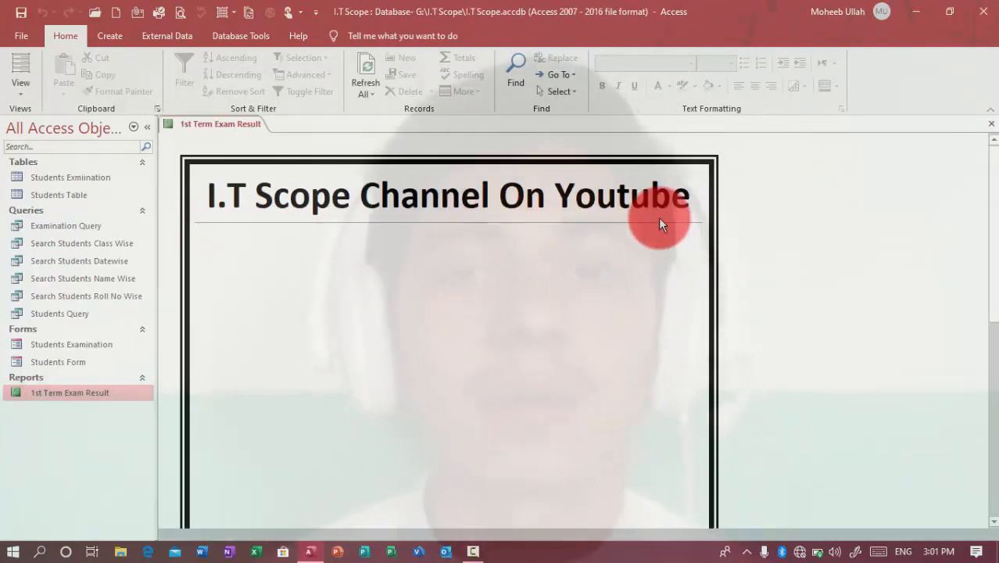
pyautogui.rightClick(879, 203)
pyautogui.click(897, 263)
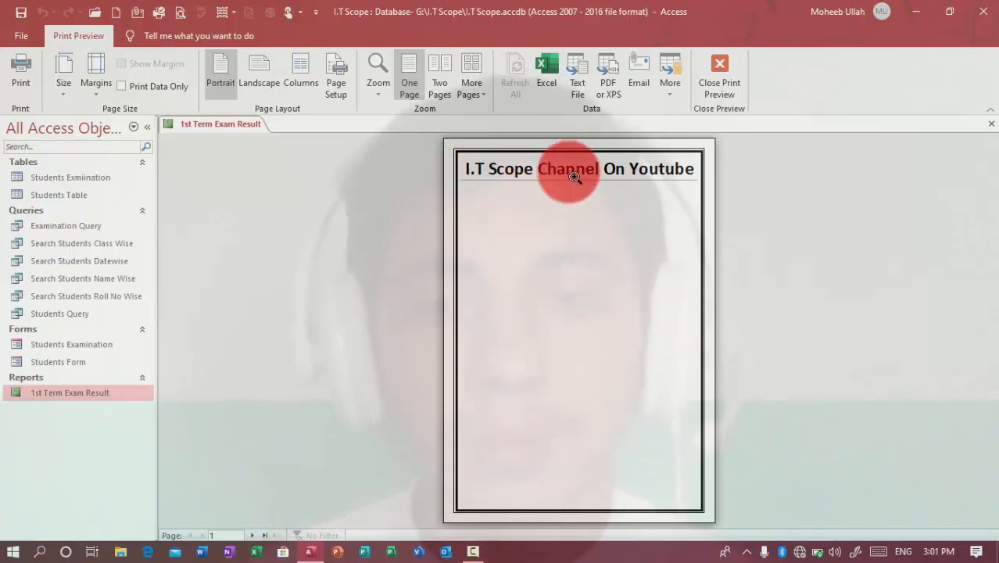
pyautogui.click(458, 180)
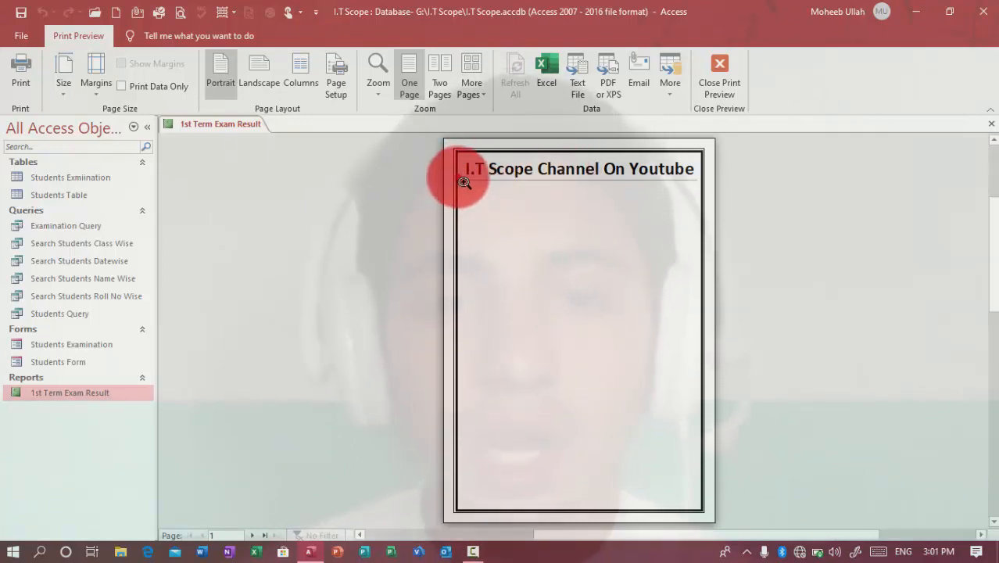
# - Return the report to Design View and select the title label
pyautogui.rightClick(731, 185)
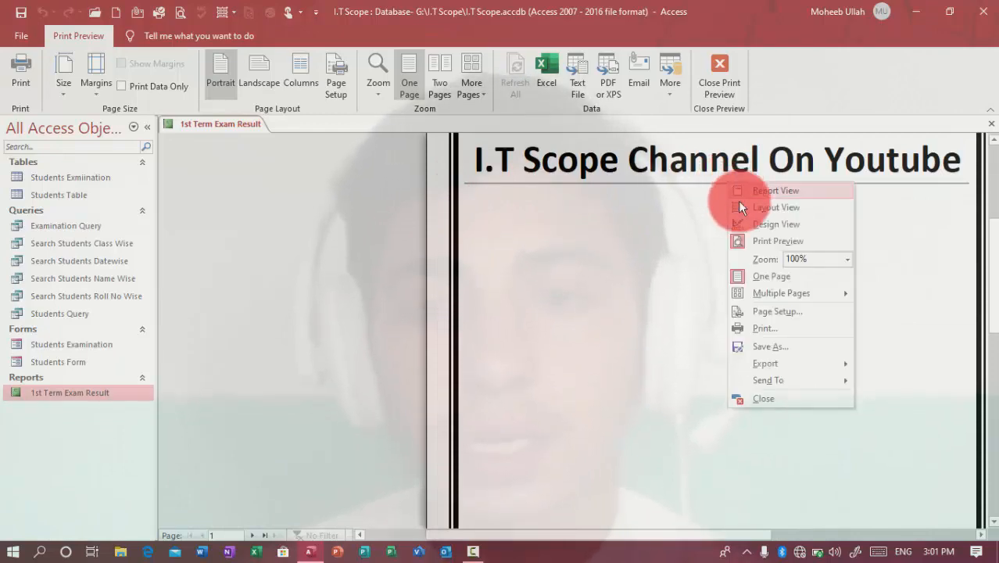
pyautogui.click(752, 223)
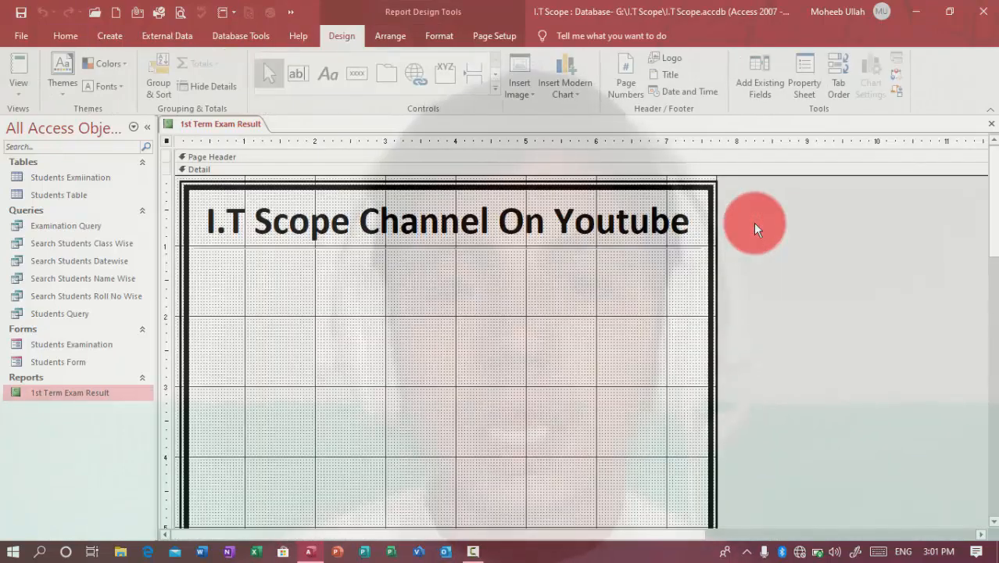
pyautogui.click(335, 226)
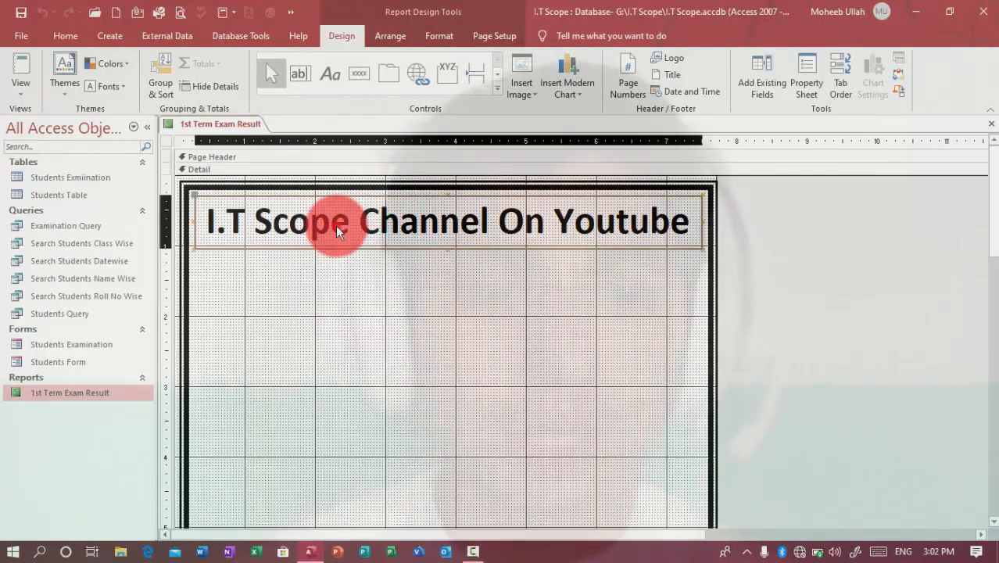
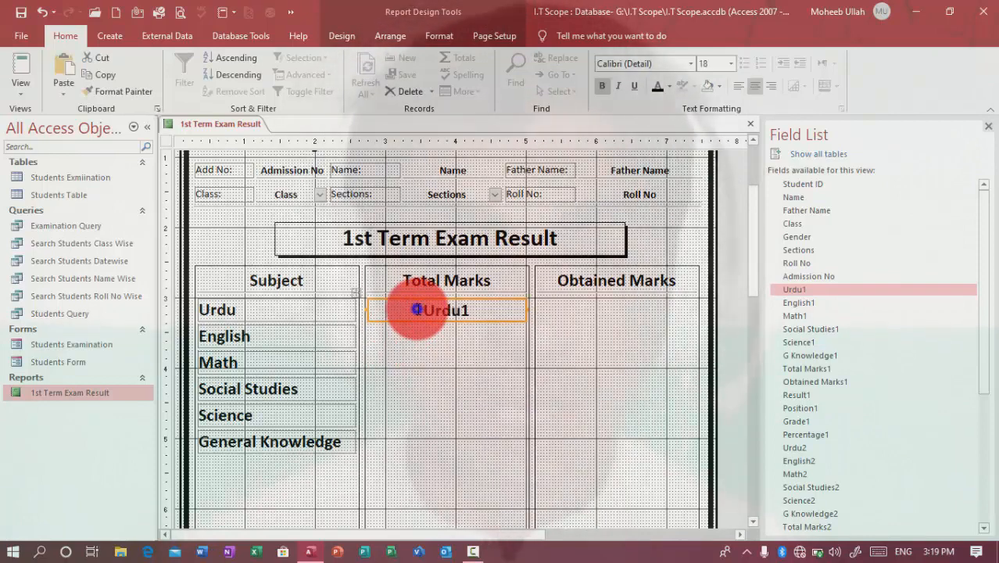
# - Apply the chiseled special effect to the Urdu1 field in the Total Marks column
pyautogui.rightClick(417, 310)
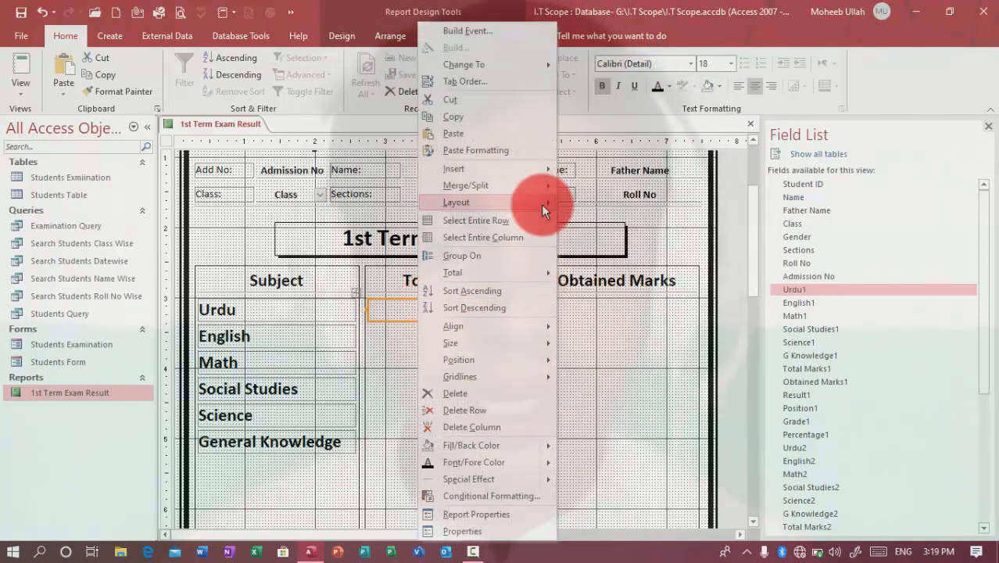
pyautogui.moveTo(542, 476)
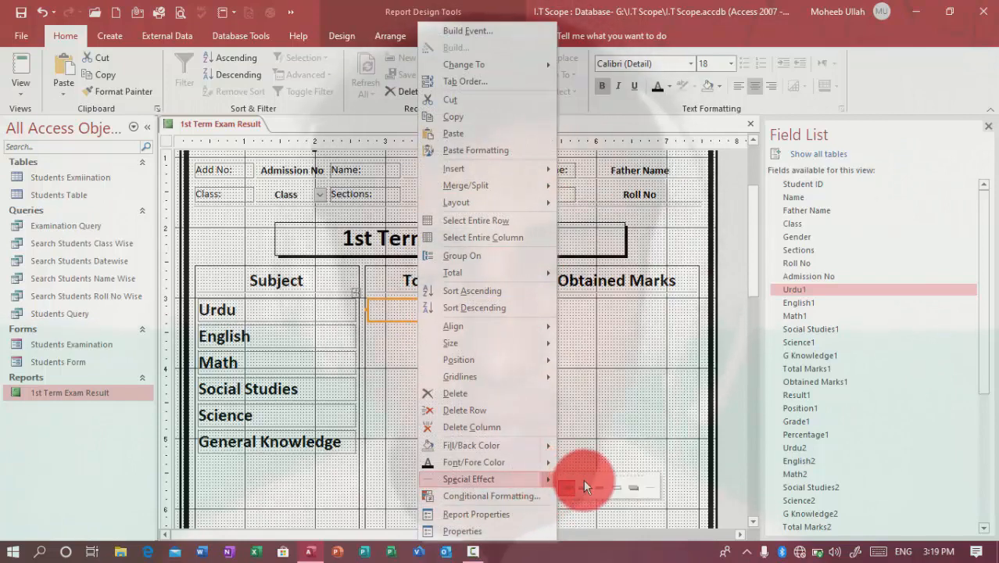
pyautogui.click(646, 487)
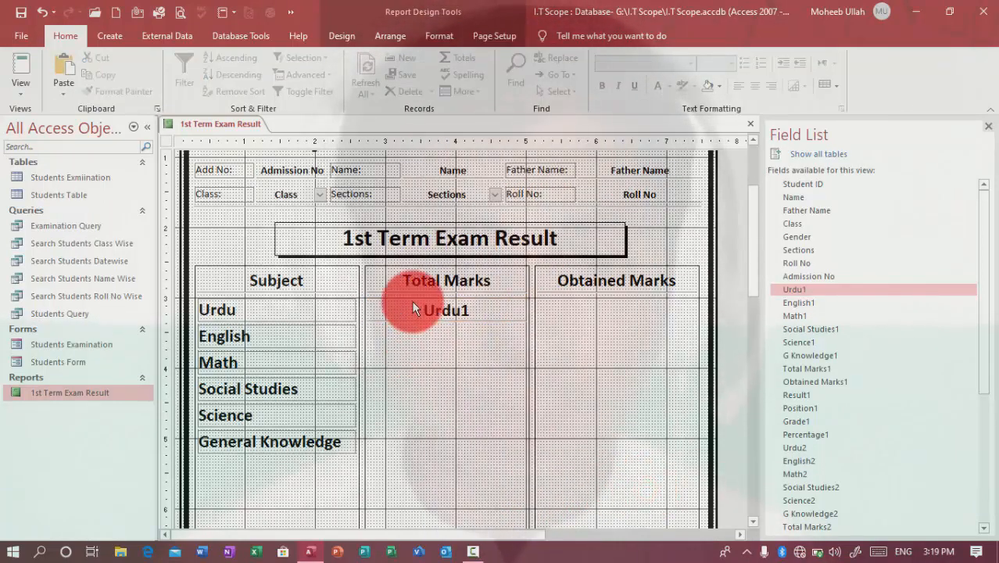
# - Add the English1 field below Urdu1 under Total Marks, delete its attached label, and heighten it to match the English row
pyautogui.click(421, 316)
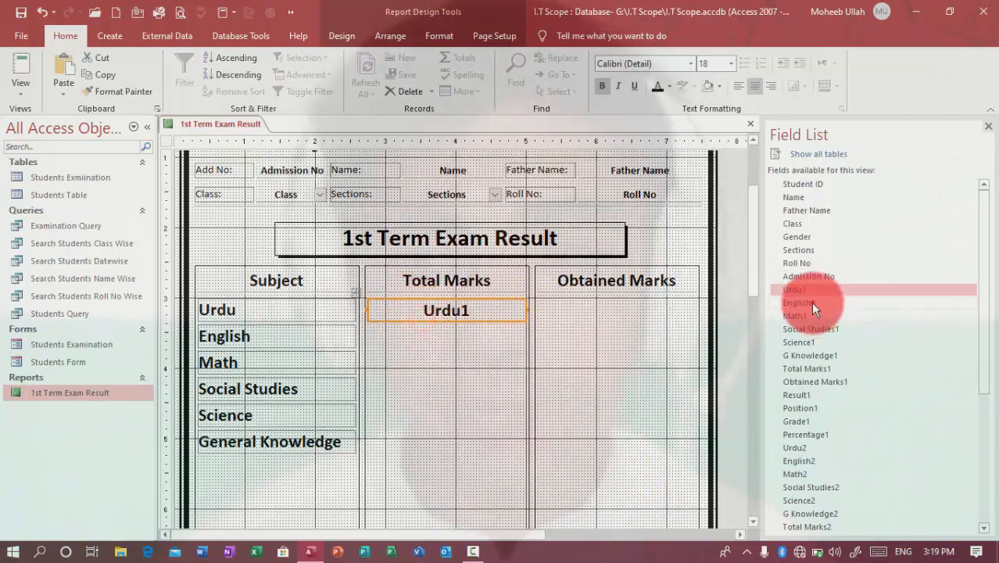
pyautogui.moveTo(810, 303); pyautogui.dragTo(458, 319)
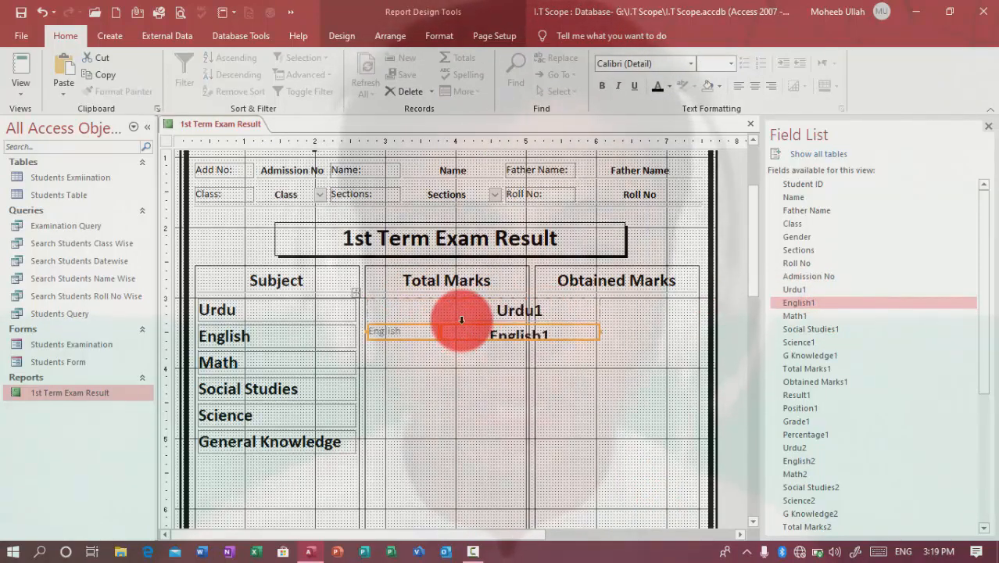
pyautogui.click(395, 333)
pyautogui.press('Delete')
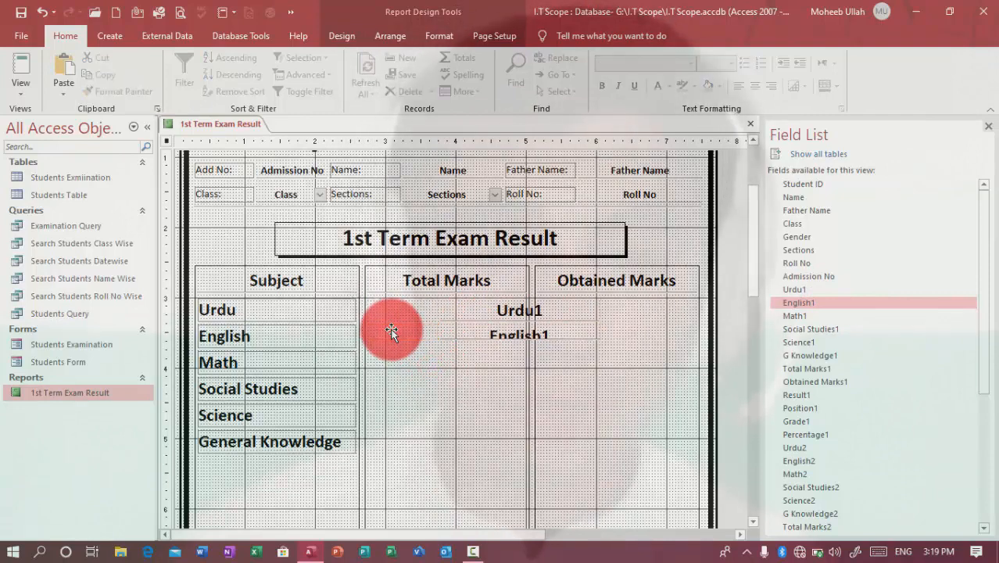
pyautogui.click(421, 329)
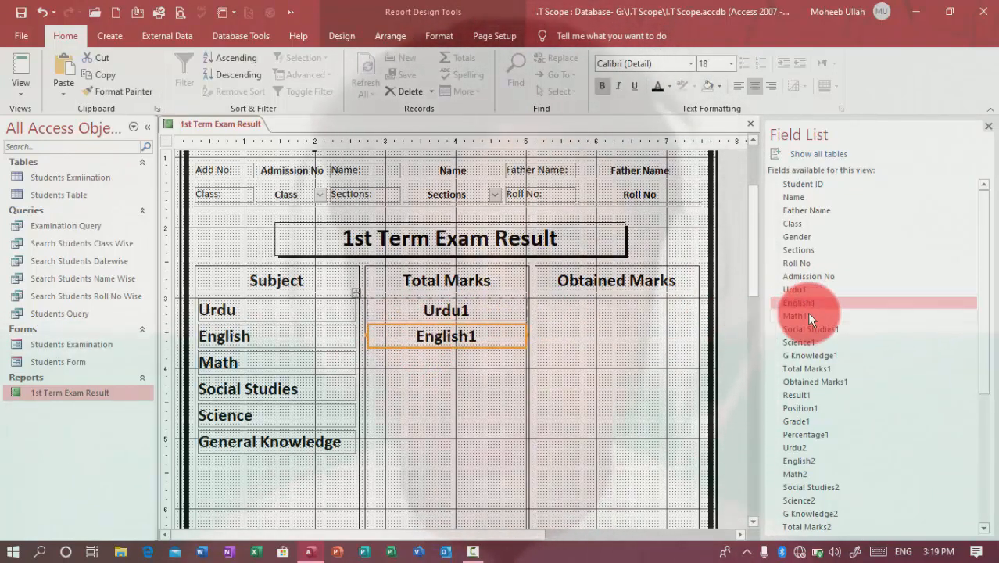
# - Add the Math1 and Social Studies1 fields below English1 under Total Marks and delete their attached labels
pyautogui.moveTo(807, 314); pyautogui.dragTo(440, 349)
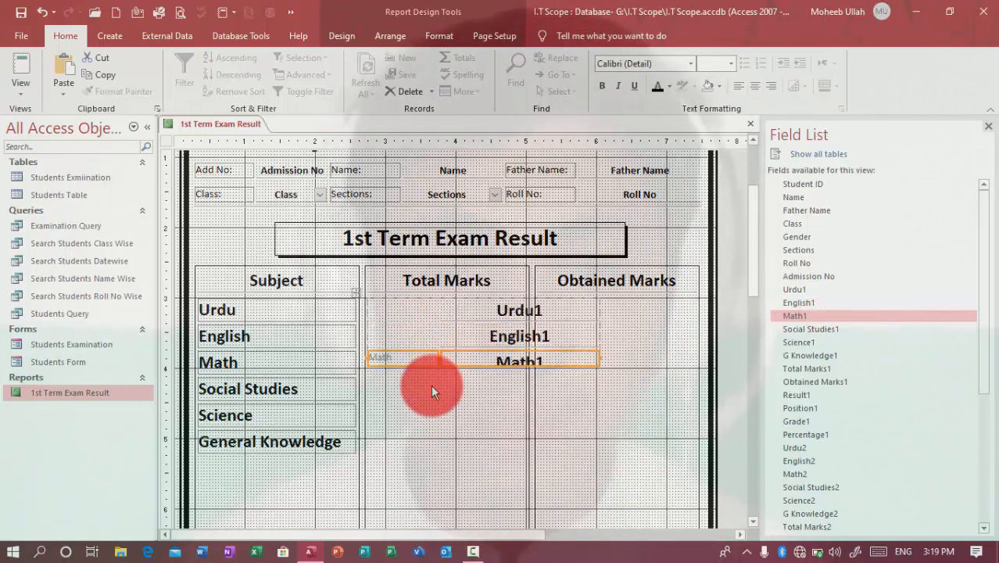
pyautogui.press('Delete')
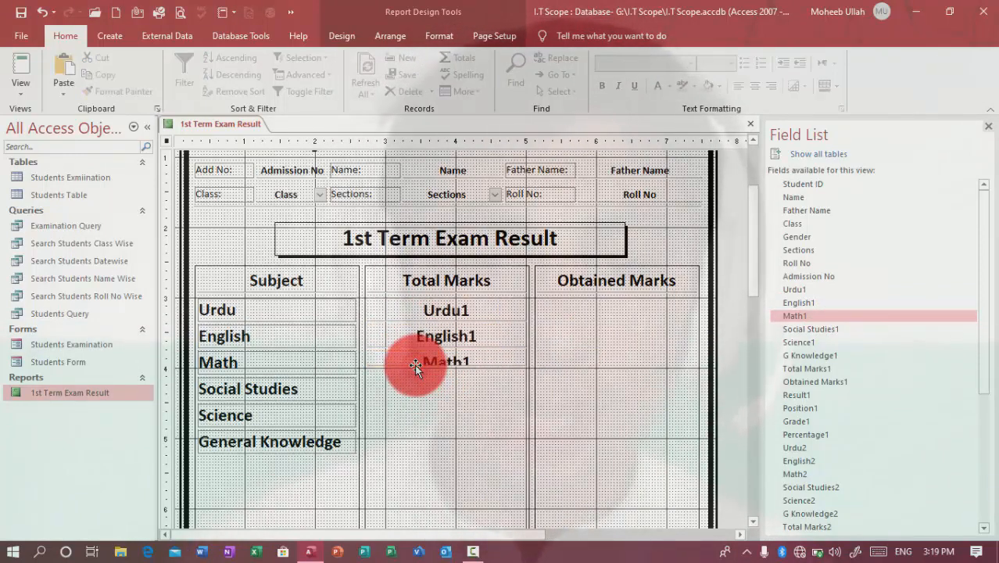
pyautogui.moveTo(819, 328); pyautogui.dragTo(459, 364)
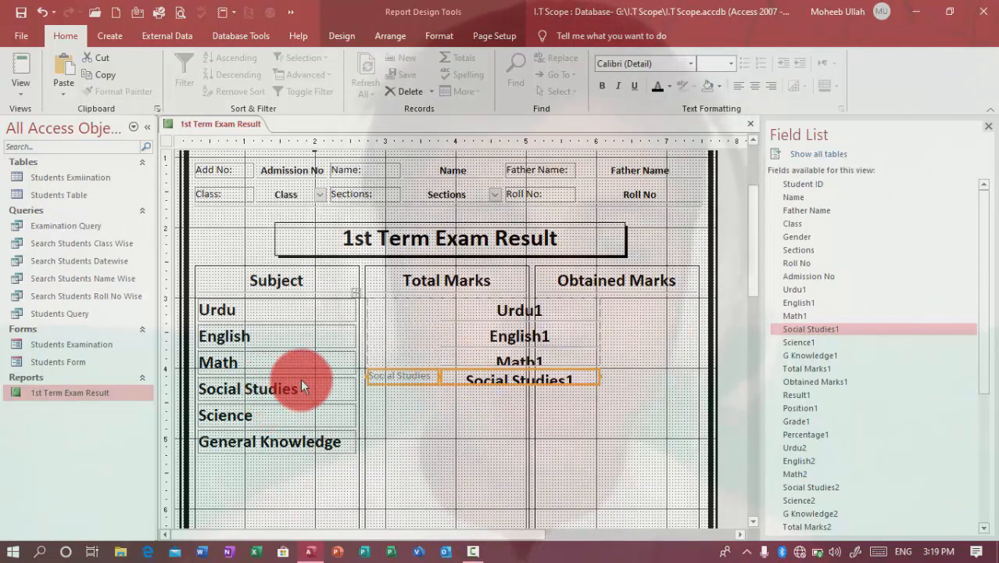
pyautogui.click(403, 377)
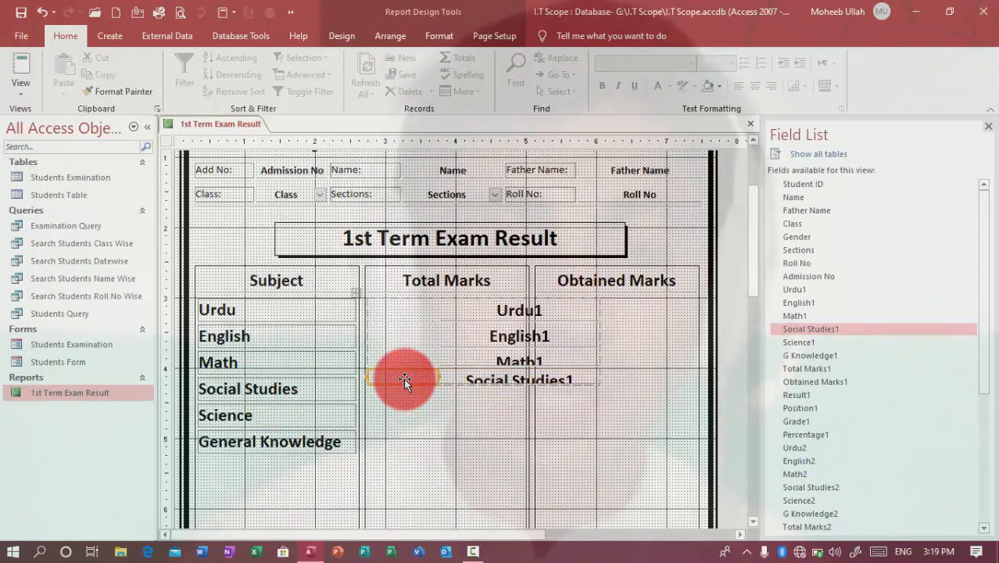
pyautogui.press('Delete')
# - Add the Science1 and G Knowledge1 fields below Social Studies1 under Total Marks and delete their attached labels
pyautogui.moveTo(798, 341); pyautogui.dragTo(408, 398)
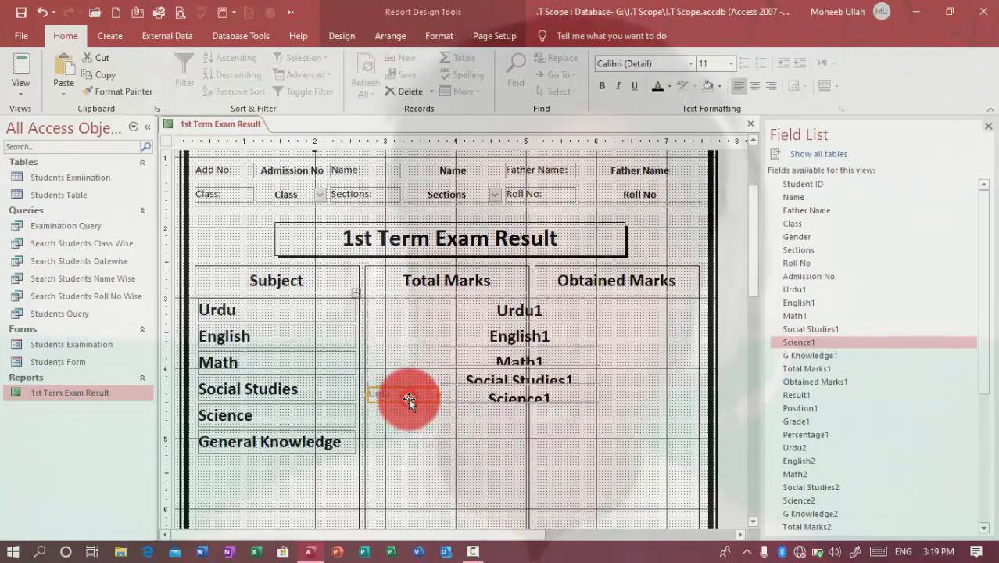
pyautogui.click(408, 398)
pyautogui.press('Delete')
pyautogui.moveTo(797, 352); pyautogui.dragTo(462, 399)
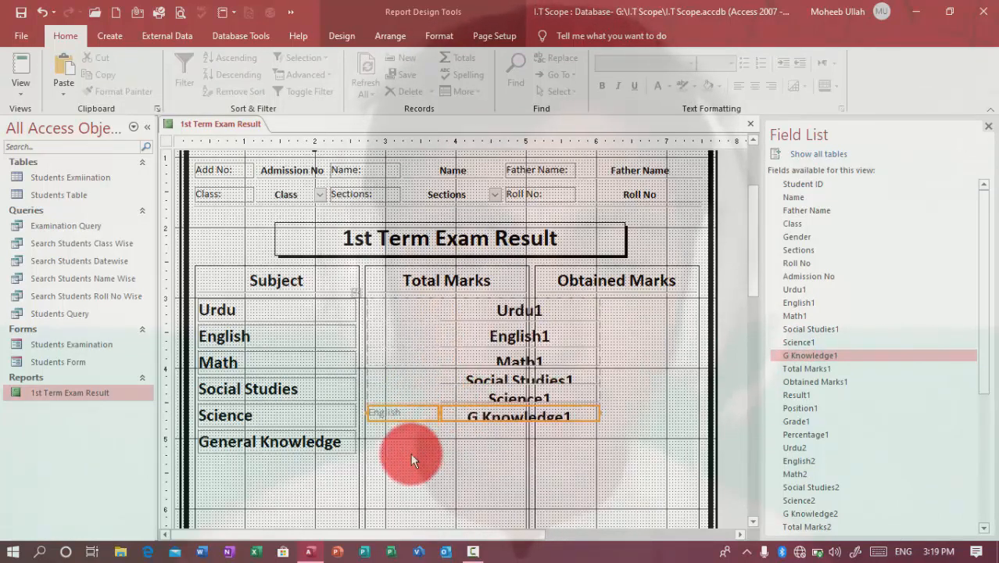
pyautogui.click(411, 410)
pyautogui.press('Delete')
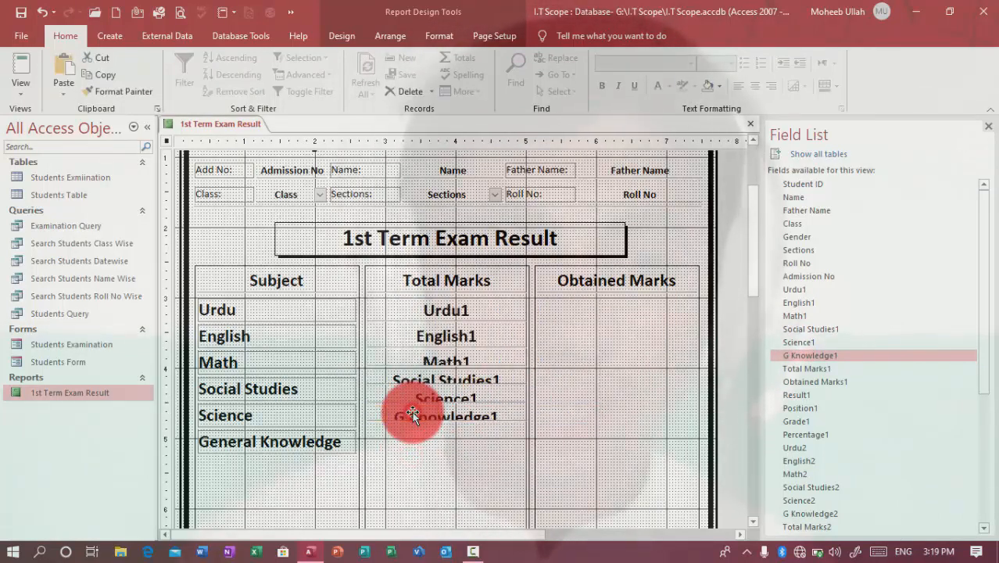
# - Heighten the Total Marks fields to match their subject rows and shift the whole group against the Subject column
pyautogui.click(420, 310)
pyautogui.click(354, 292)
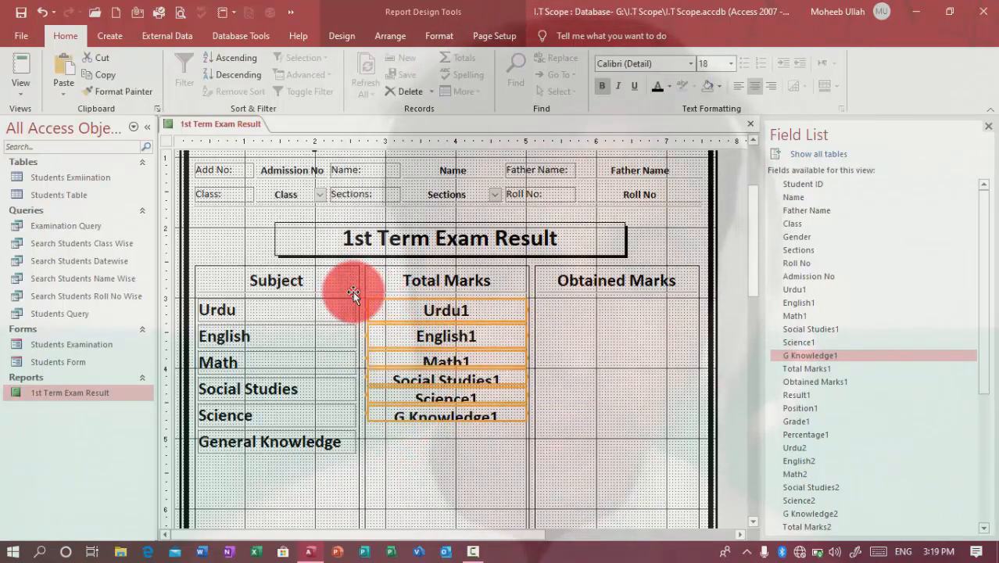
pyautogui.moveTo(399, 313); pyautogui.dragTo(353, 311)
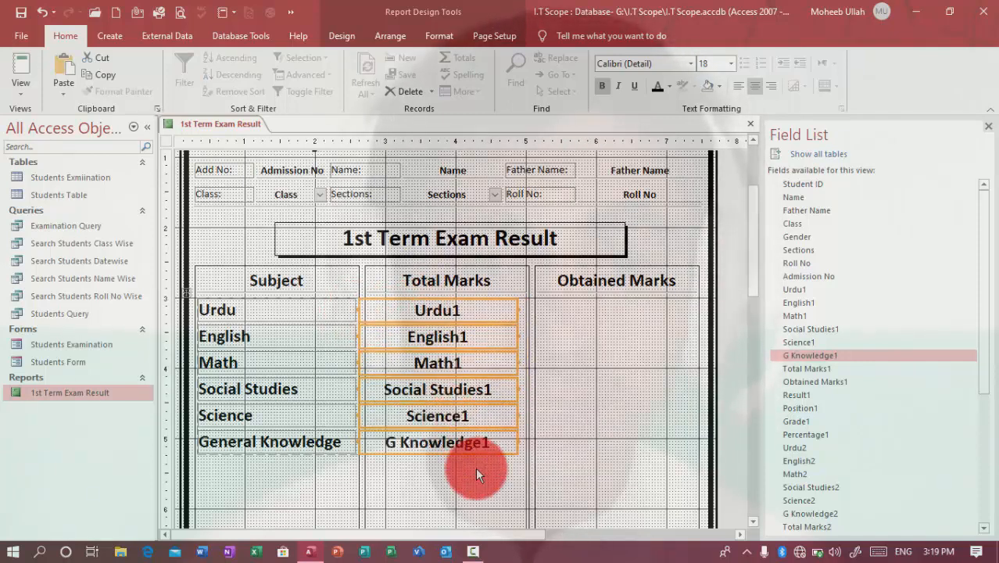
# - Replace the layout of the six marks fields with a stacked layout and centre their text
pyautogui.rightClick(429, 313)
pyautogui.moveTo(523, 272)
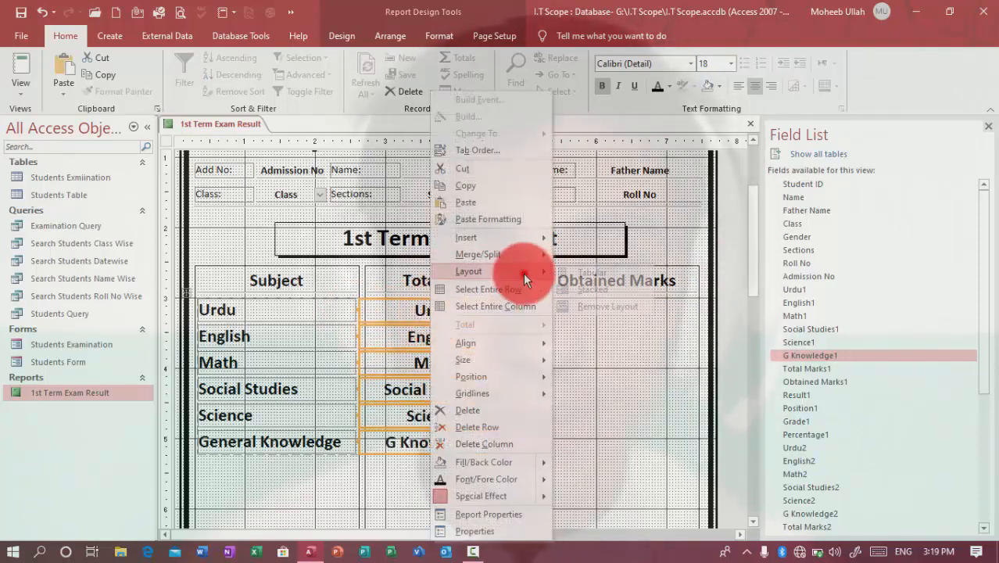
pyautogui.click(621, 309)
pyautogui.rightClick(402, 321)
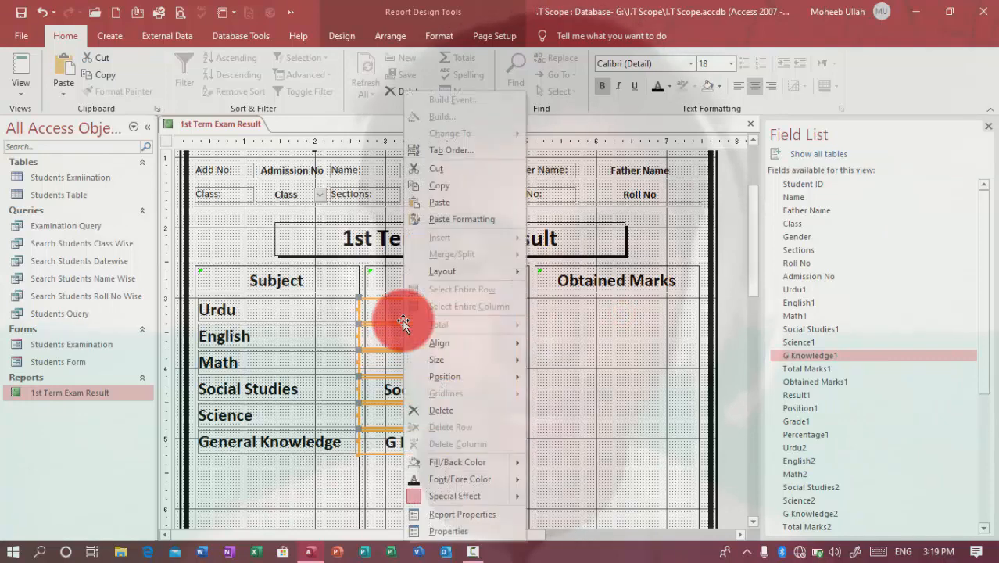
pyautogui.moveTo(495, 274)
pyautogui.click(566, 288)
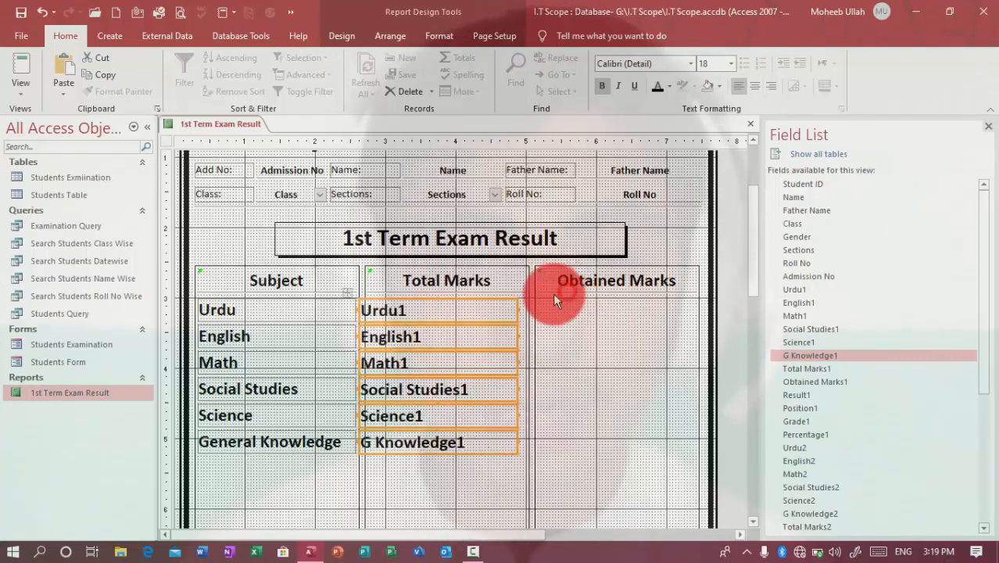
pyautogui.hotkey('ctrl', 'e')
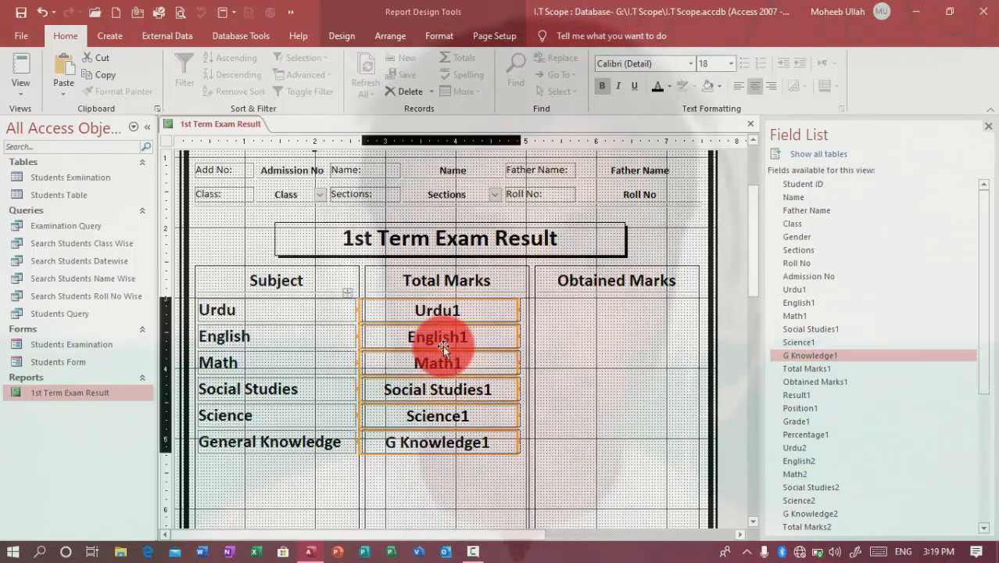
pyautogui.click(451, 479)
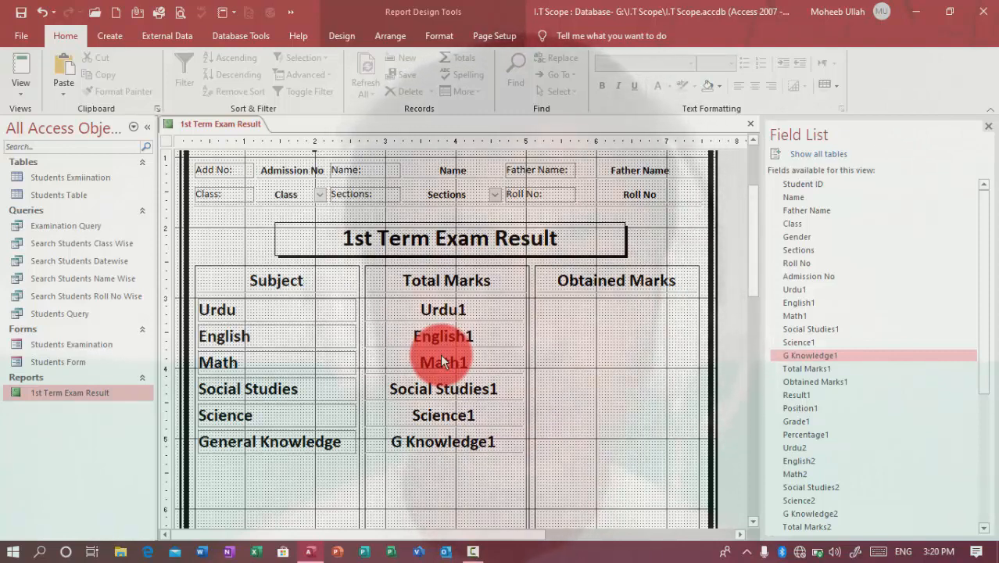
# - Nudge the whole group of marks fields rightward to centre it under the Total Marks heading
pyautogui.click(463, 335)
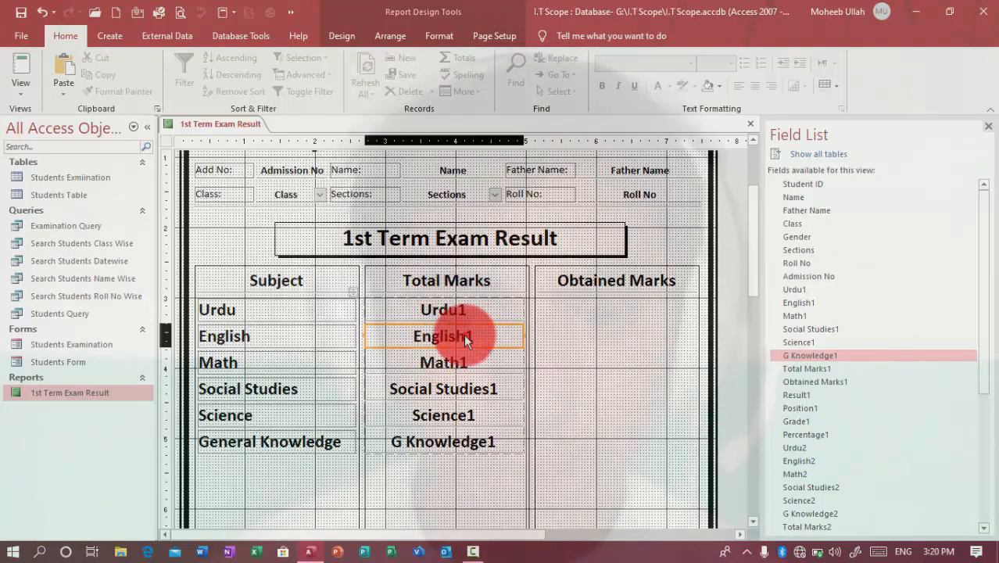
pyautogui.click(357, 293)
pyautogui.press('Right')
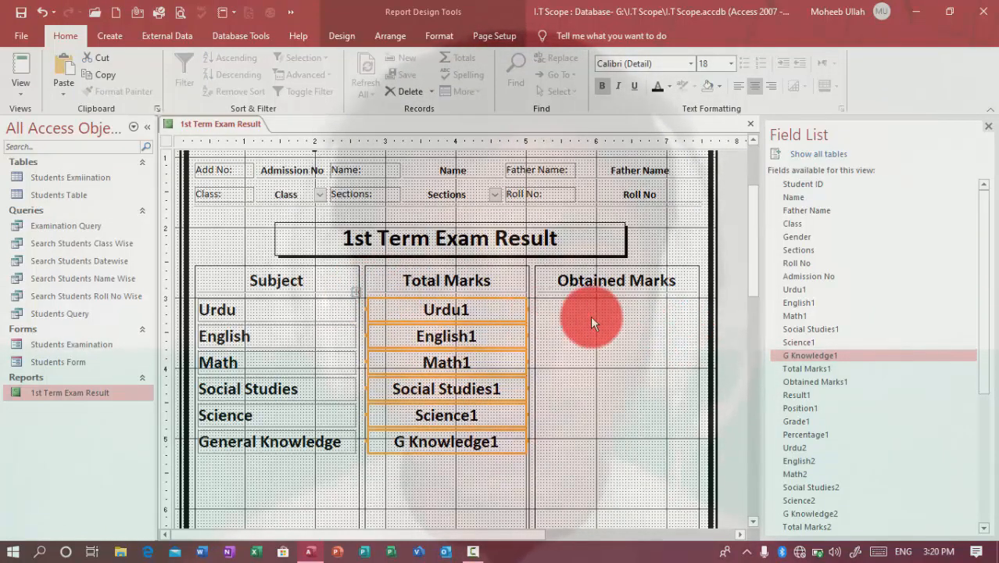
pyautogui.click(590, 315)
# - Move the whole group of six marks fields from the Total Marks column into the Obtained Marks column
pyautogui.click(380, 307)
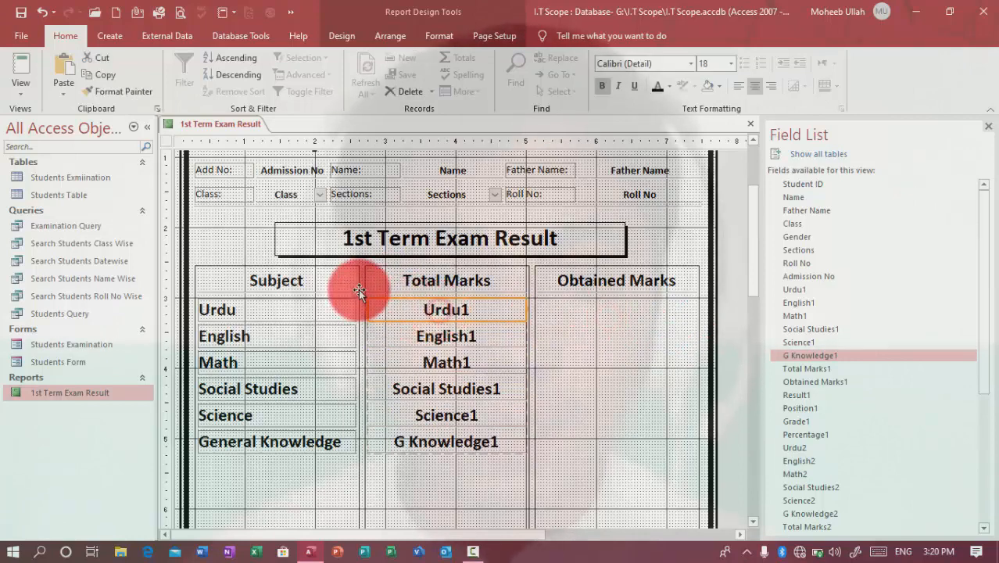
pyautogui.click(352, 290)
pyautogui.press('Right')
pyautogui.press('Right')
pyautogui.press('Right')
pyautogui.press('Right')
pyautogui.press('Right')
pyautogui.press('Right')
pyautogui.press('Right')
pyautogui.press('Right')
pyautogui.press('Right')
pyautogui.press('Right')
pyautogui.press('Right')
pyautogui.press('Right')
pyautogui.press('Right')
pyautogui.press('Right')
pyautogui.press('Right')
pyautogui.press('Right')
pyautogui.press('Right')
pyautogui.press('Right')
pyautogui.press('Right')
pyautogui.press('Right')
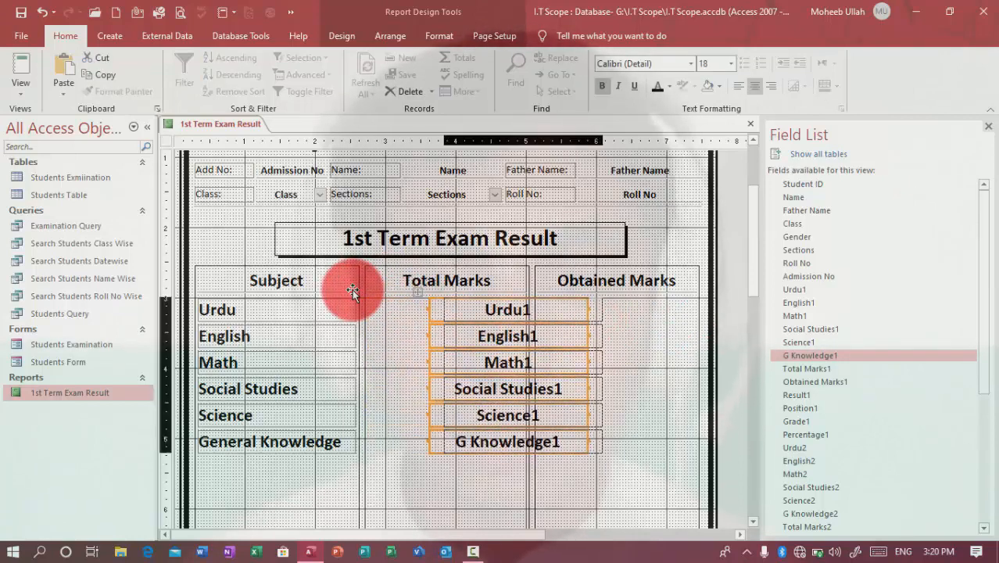
pyautogui.press('Right')
pyautogui.press('Right')
pyautogui.press('Right')
pyautogui.press('Right')
pyautogui.press('Right')
pyautogui.press('Right')
pyautogui.press('Right')
pyautogui.press('Right')
pyautogui.press('Right')
pyautogui.press('Right')
pyautogui.press('Right')
pyautogui.press('Right')
pyautogui.press('Right')
pyautogui.press('Right')
pyautogui.press('Right')
pyautogui.press('Right')
pyautogui.press('Right')
pyautogui.press('Right')
pyautogui.press('Right')
pyautogui.press('Right')
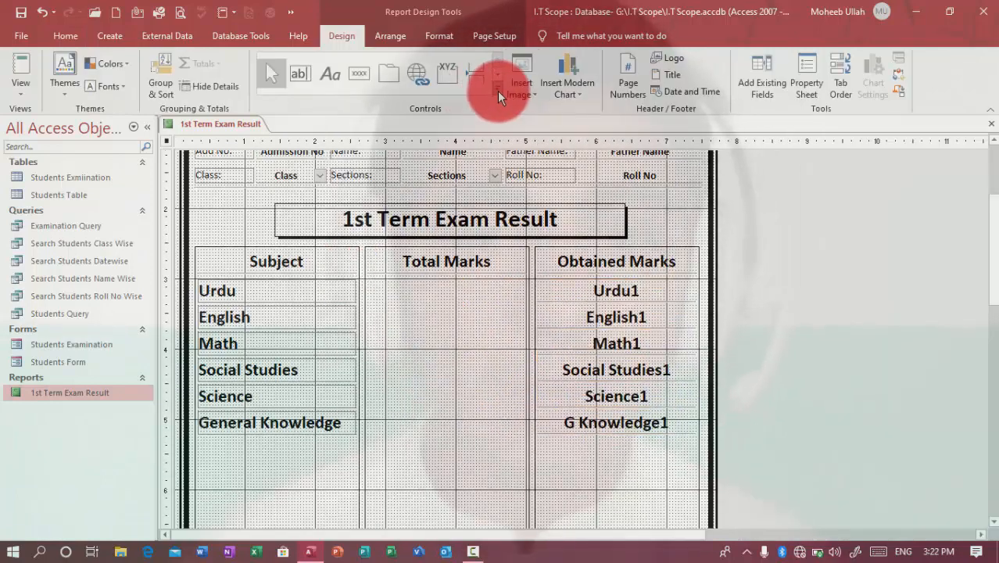
# - Draw a horizontal line across the width of the Total Marks column, at the lower edge of the Urdu row
pyautogui.click(497, 90)
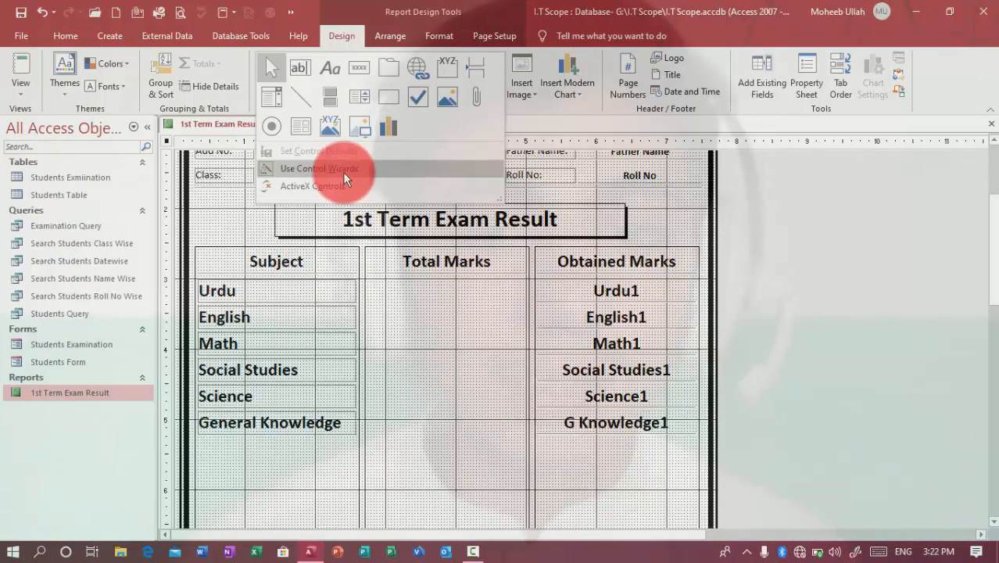
pyautogui.click(303, 100)
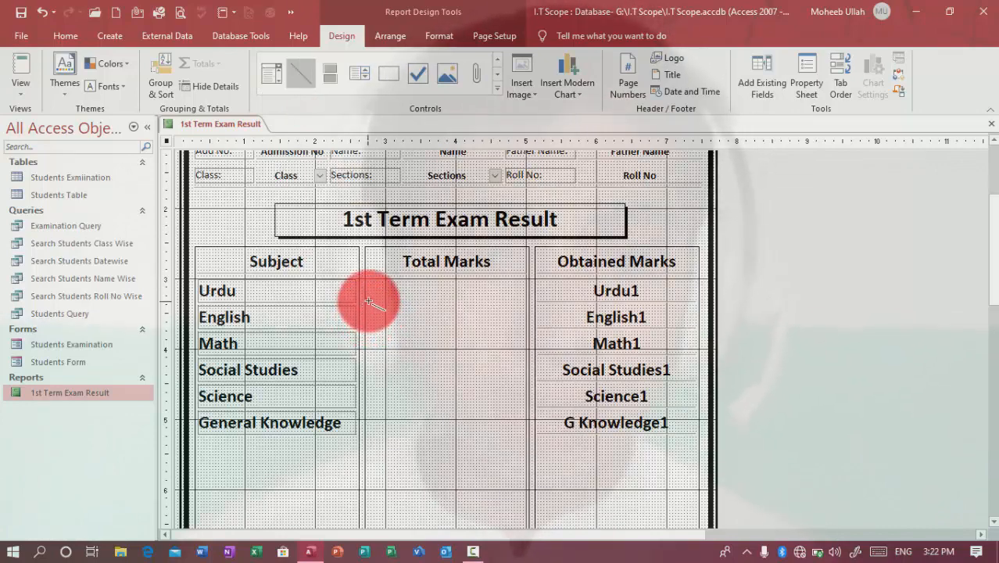
pyautogui.moveTo(368, 304); pyautogui.dragTo(518, 303)
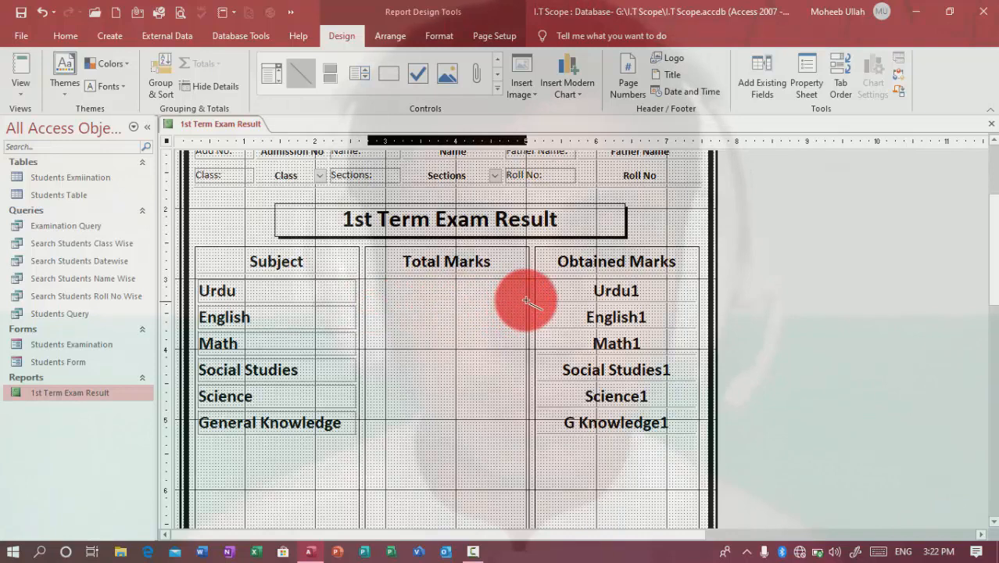
pyautogui.moveTo(525, 301); pyautogui.dragTo(527, 301)
# - Apply a thicker outline to the line in the Total Marks column
pyautogui.click(435, 33)
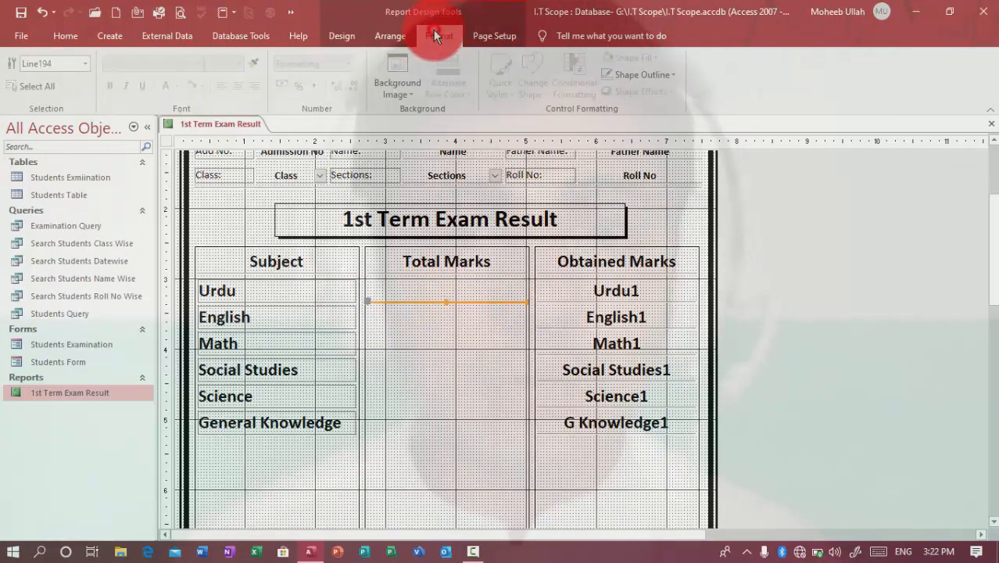
pyautogui.click(645, 75)
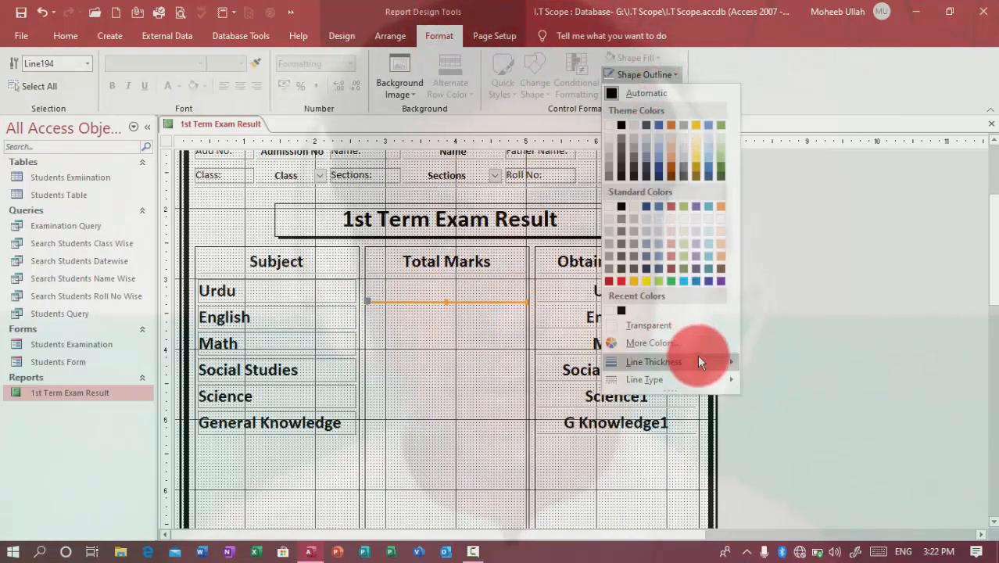
pyautogui.moveTo(698, 362)
pyautogui.click(759, 376)
pyautogui.click(421, 353)
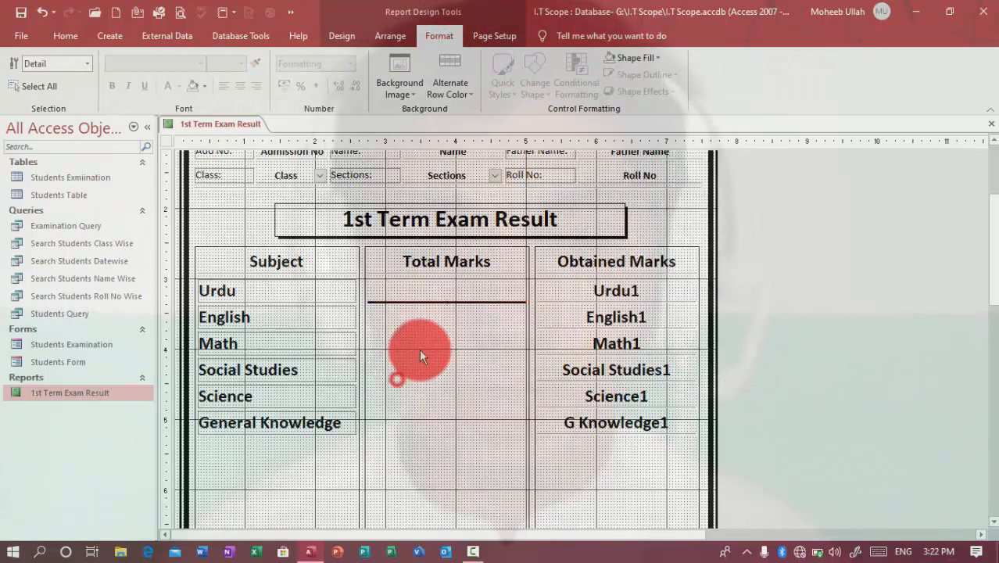
# - Adjust the position and length of the Total Marks line so it fits just inside the column's borders
pyautogui.click(426, 302)
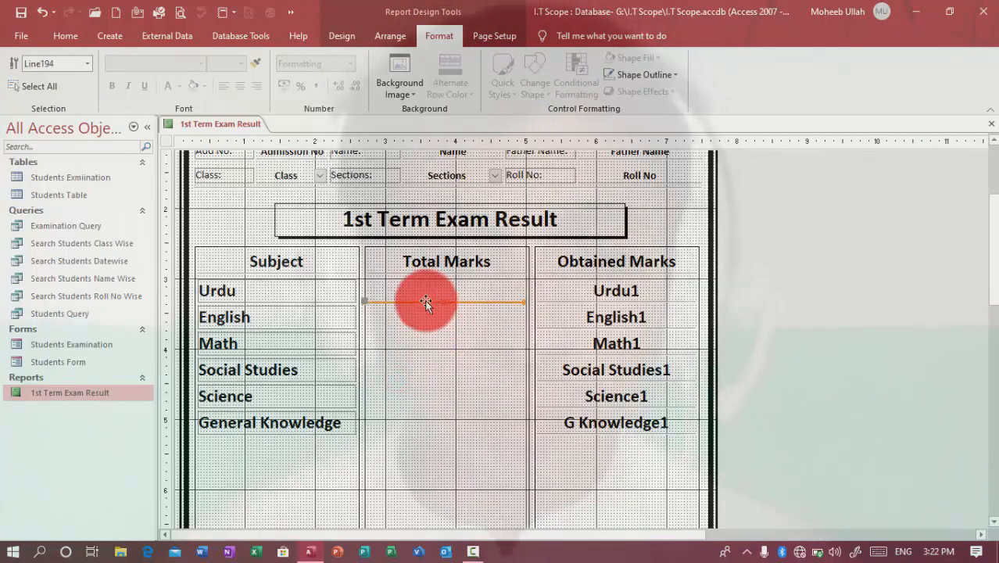
pyautogui.click(441, 326)
pyautogui.click(460, 300)
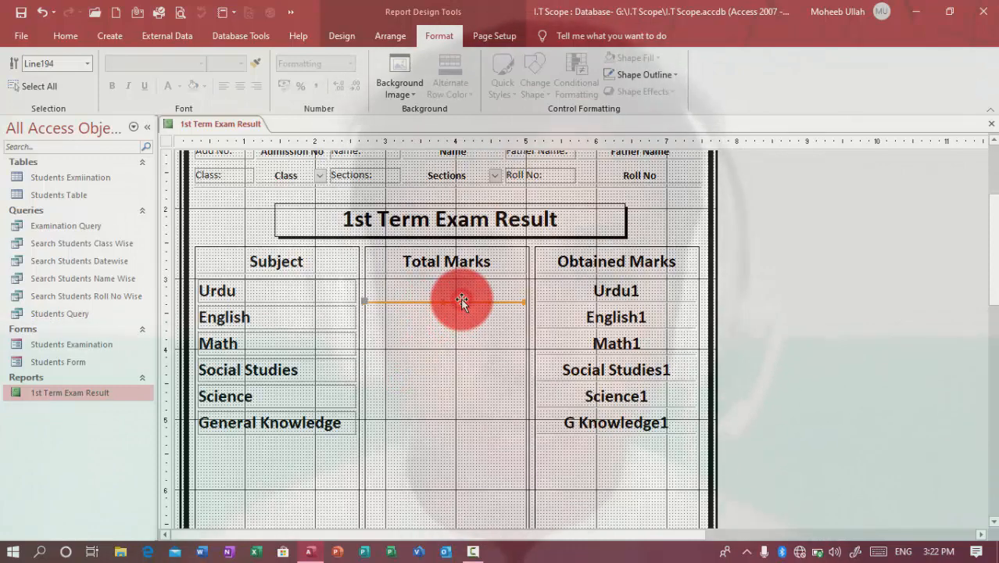
pyautogui.click(473, 323)
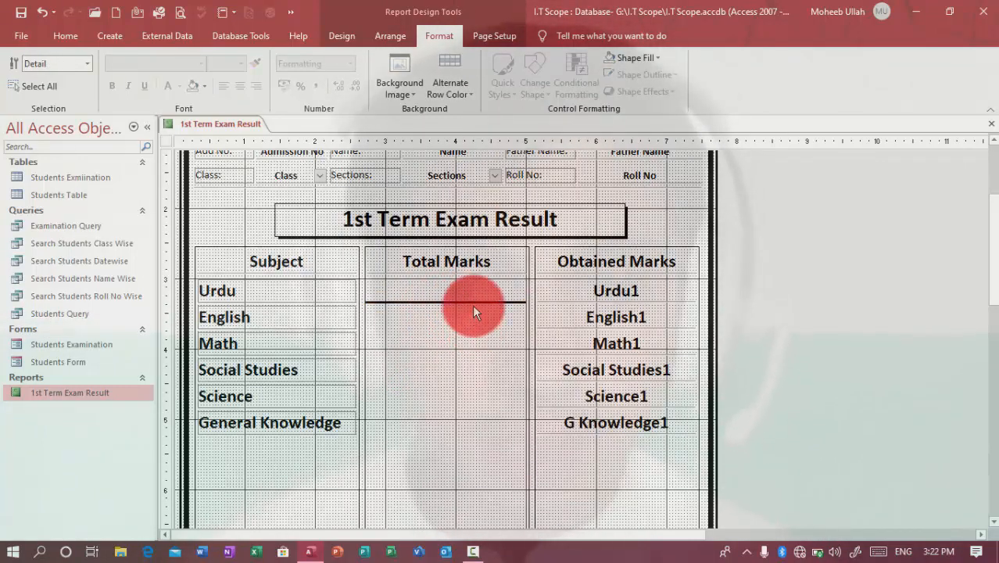
pyautogui.click(473, 301)
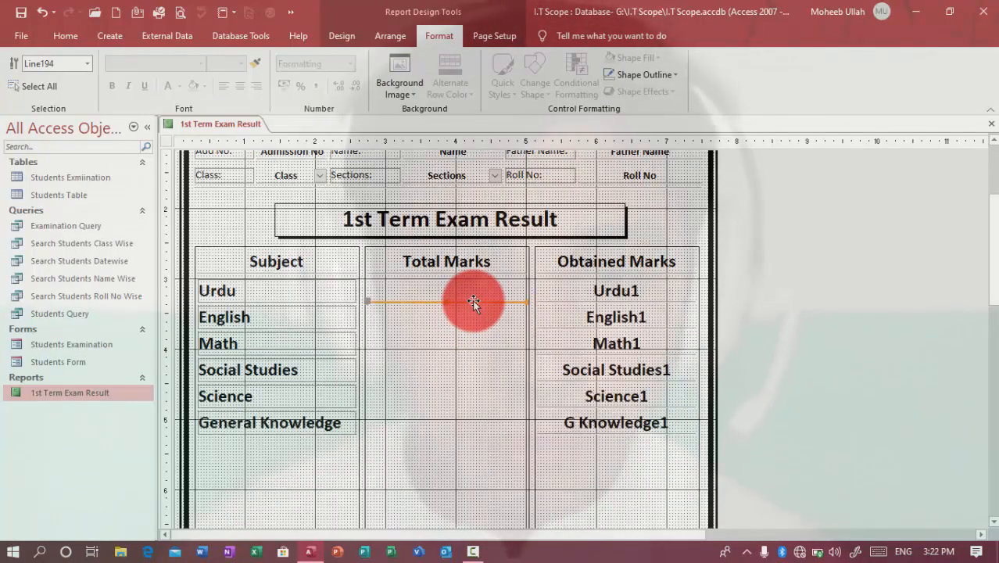
pyautogui.click(467, 329)
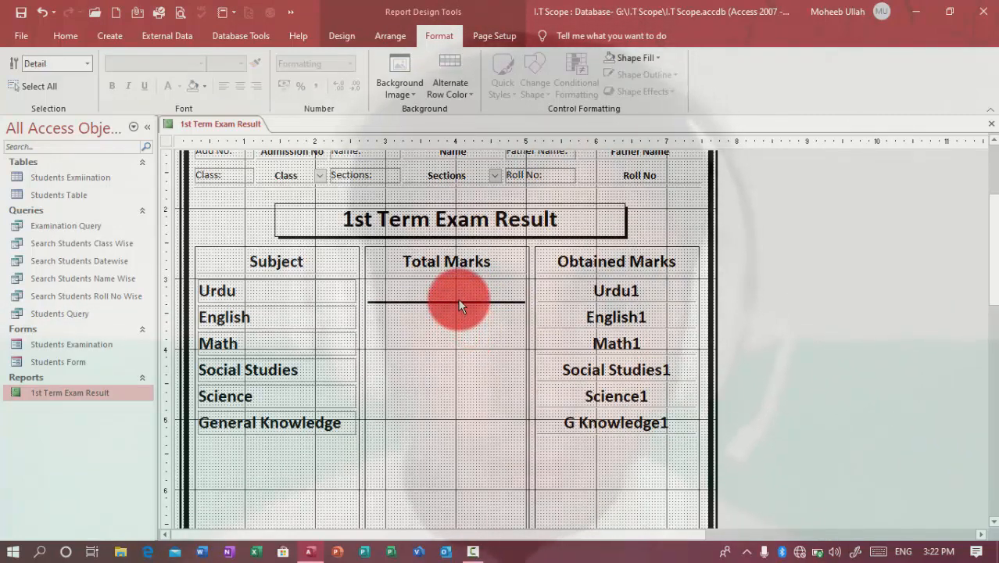
pyautogui.click(458, 300)
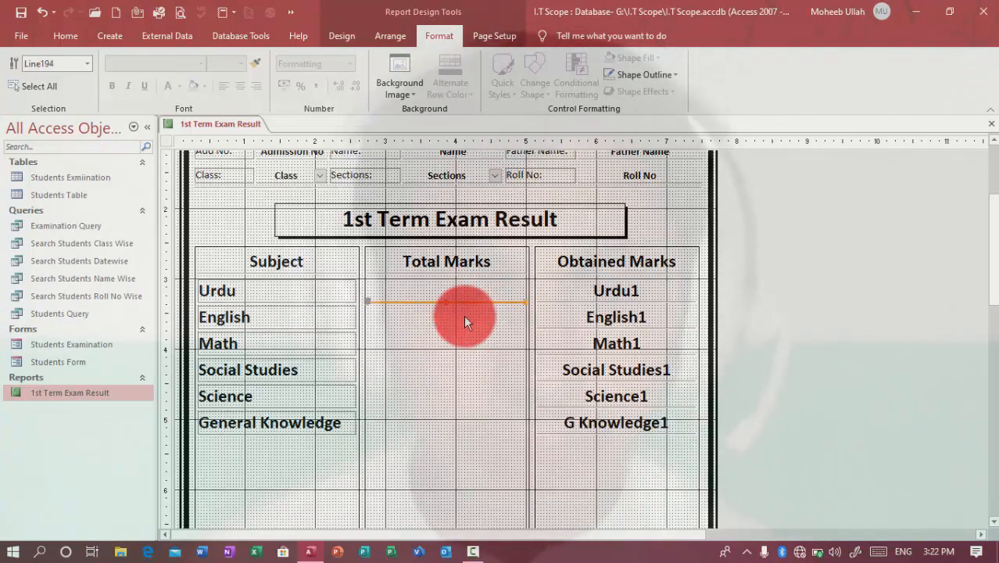
pyautogui.click(466, 332)
# - Set the Total Marks line to the thinnest line thickness and reselect it
pyautogui.click(465, 301)
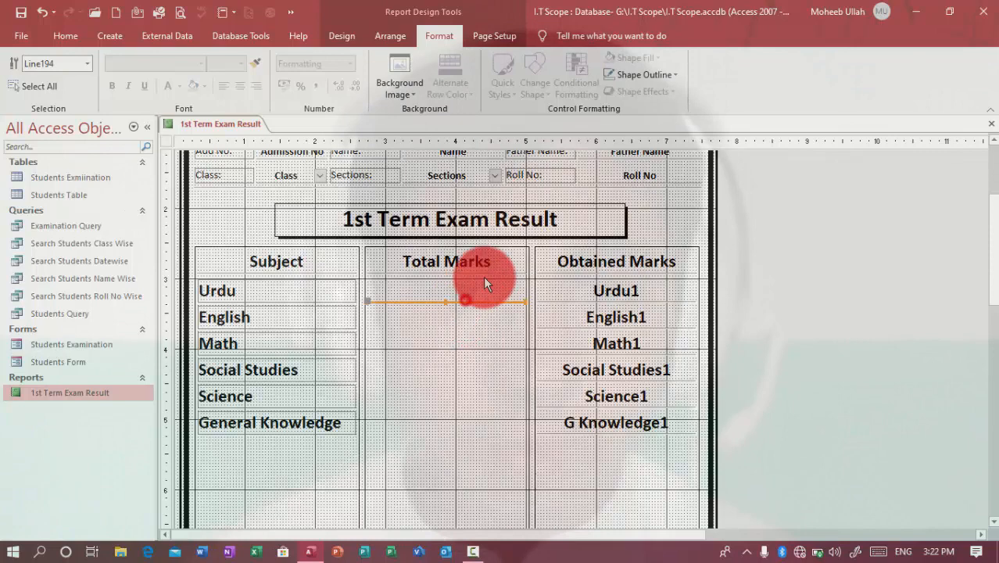
pyautogui.click(647, 73)
pyautogui.click(708, 360)
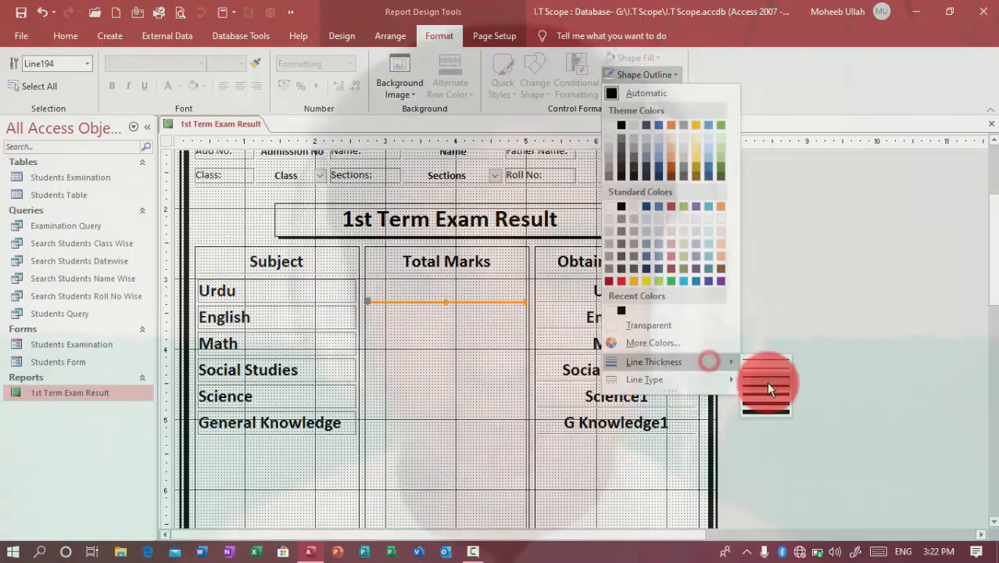
pyautogui.click(771, 359)
pyautogui.click(458, 344)
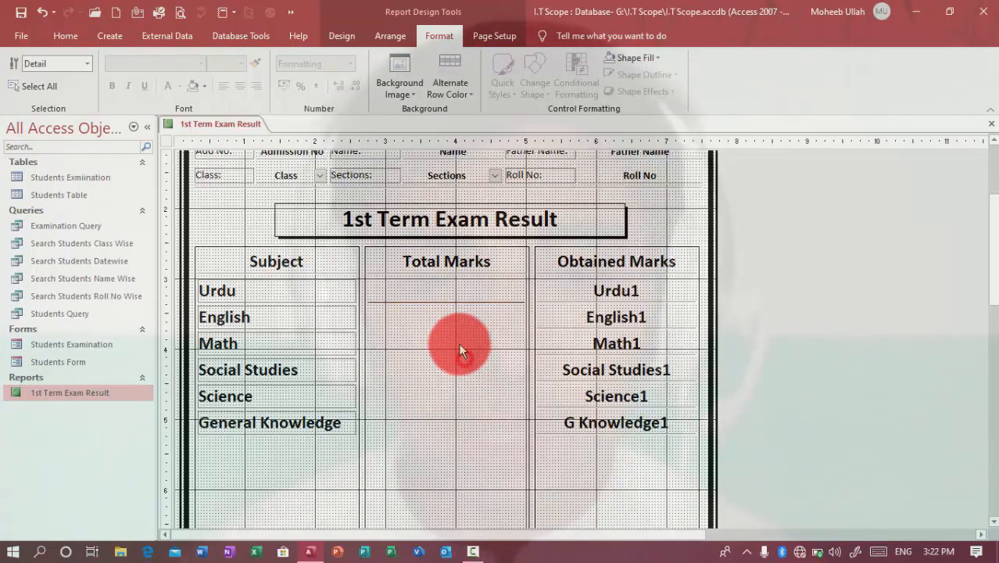
pyautogui.click(434, 301)
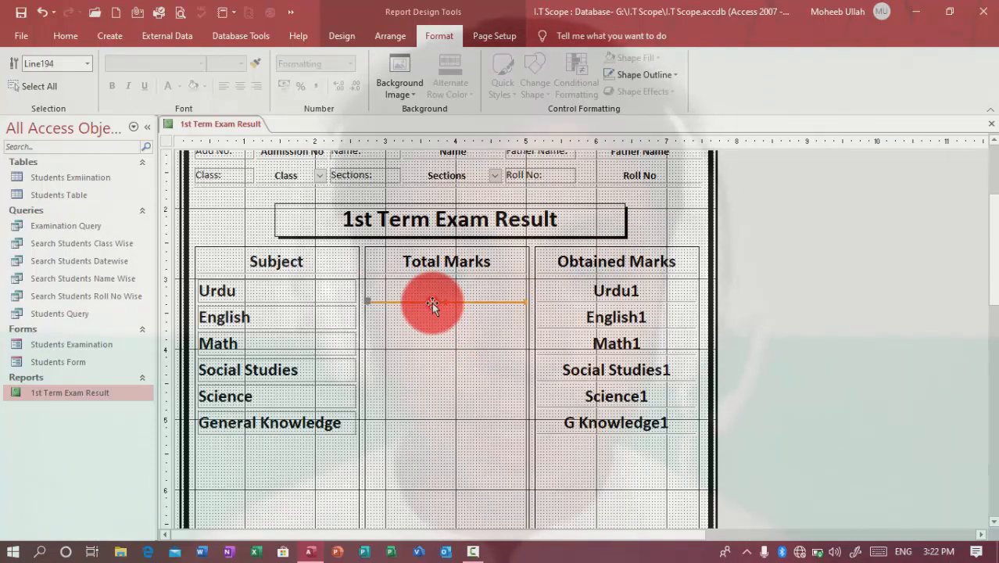
# - Duplicate the Total Marks line and position the copy at the lower edge of the English row
pyautogui.hotkey('ctrl', 'c')
pyautogui.hotkey('ctrl', 'v')
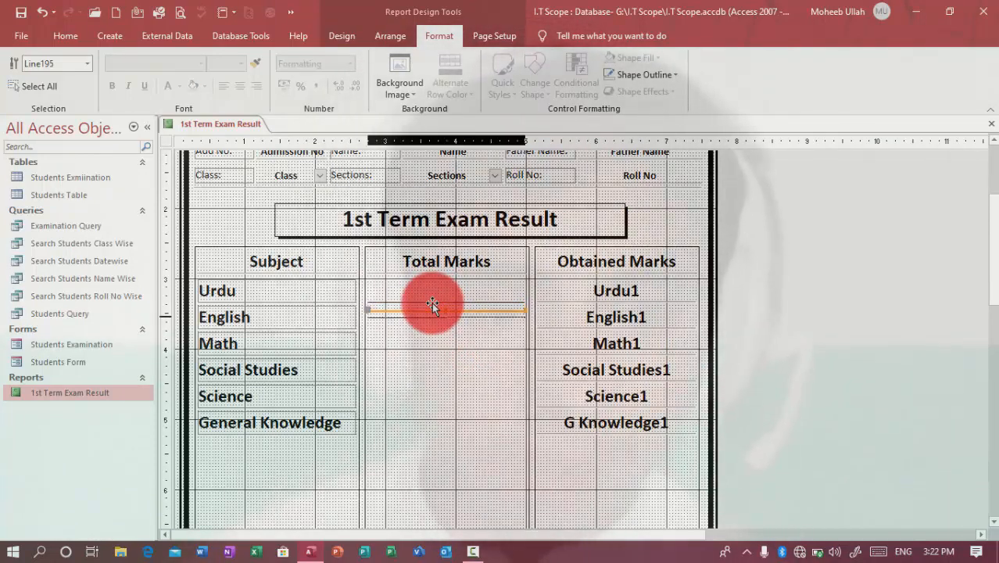
pyautogui.press('Down')
pyautogui.press('Down')
pyautogui.press('Down')
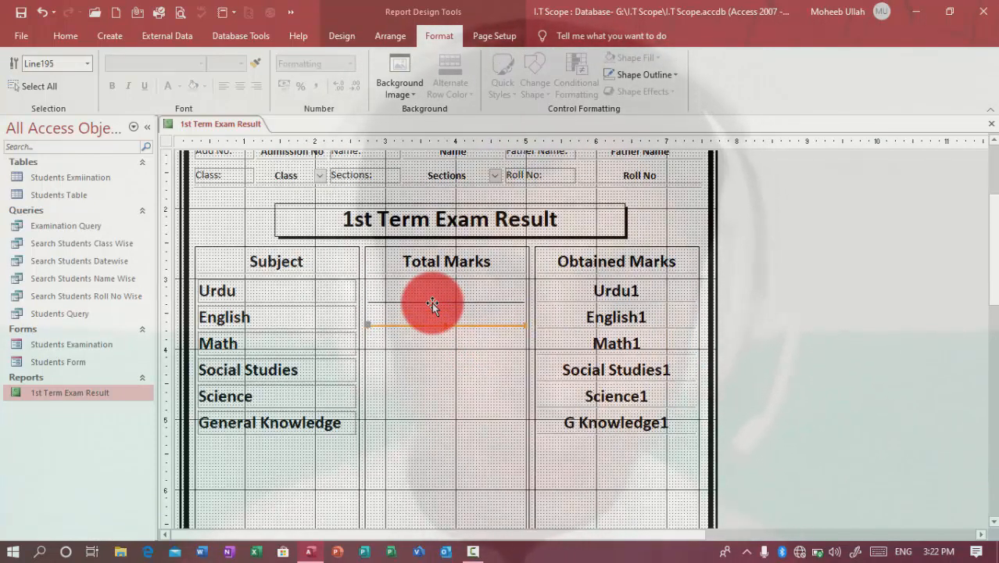
# - Add another copy of the line in the Total Marks column at the lower edge of the Math row
pyautogui.hotkey('ctrl', 'v')
pyautogui.press('Down')
pyautogui.press('Down')
pyautogui.press('Down')
pyautogui.press('Down')
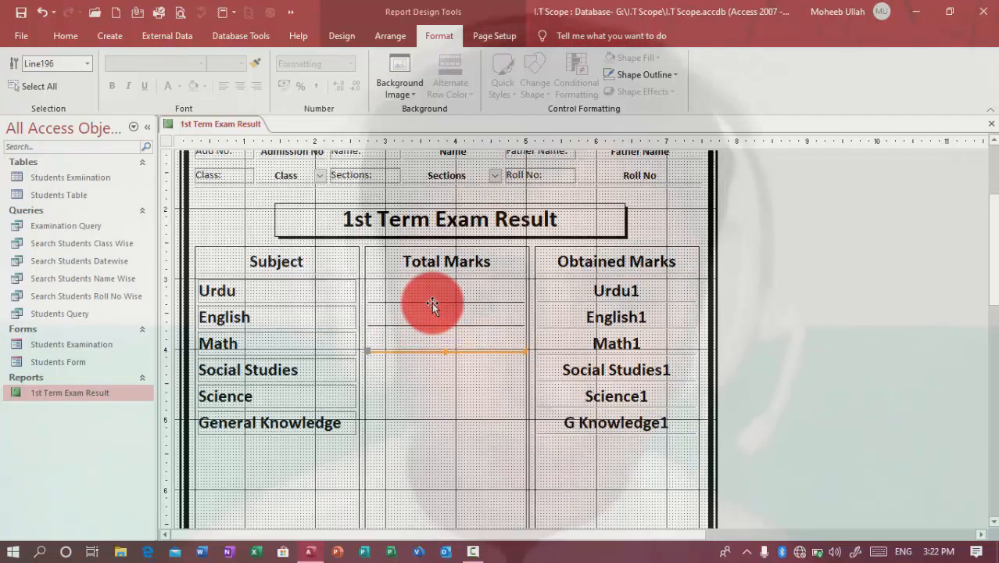
# - Add a copy of the line at the lower edge of the Social Studies row, level with the neighbouring columns
pyautogui.hotkey('ctrl', 'v')
pyautogui.press('Down')
pyautogui.press('Down')
pyautogui.press('Down')
pyautogui.press('Down')
pyautogui.press('Down')
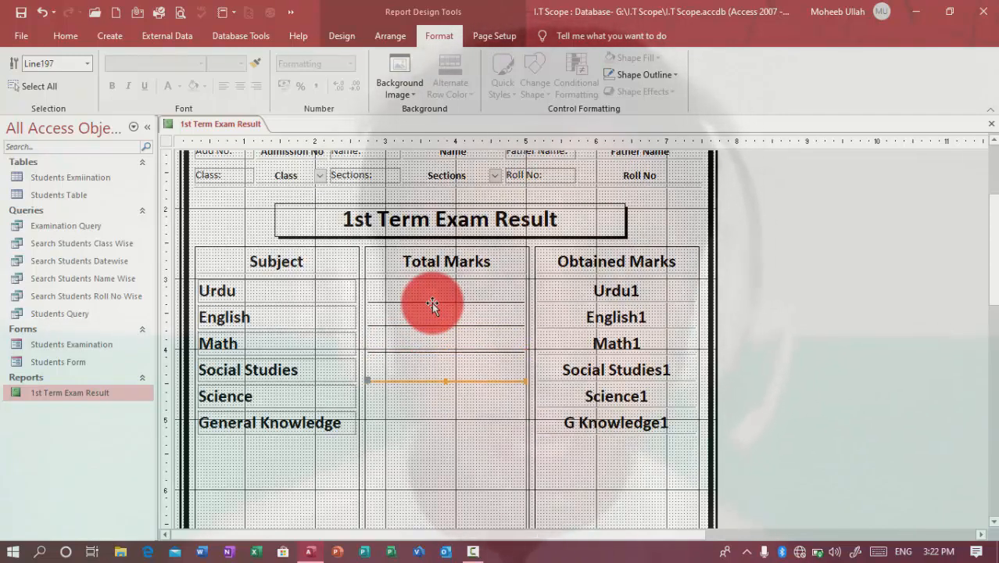
pyautogui.press('Up')
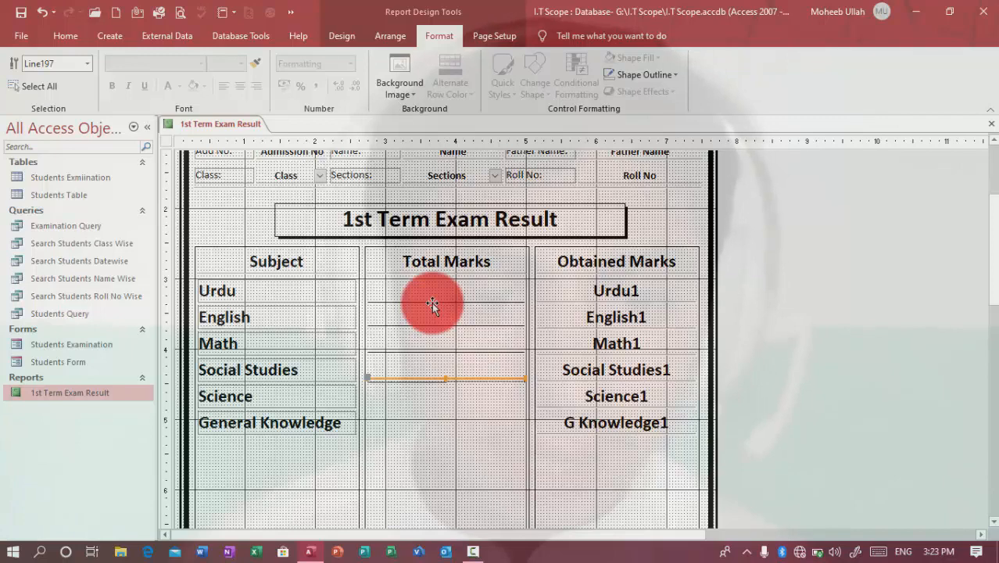
pyautogui.press('Down')
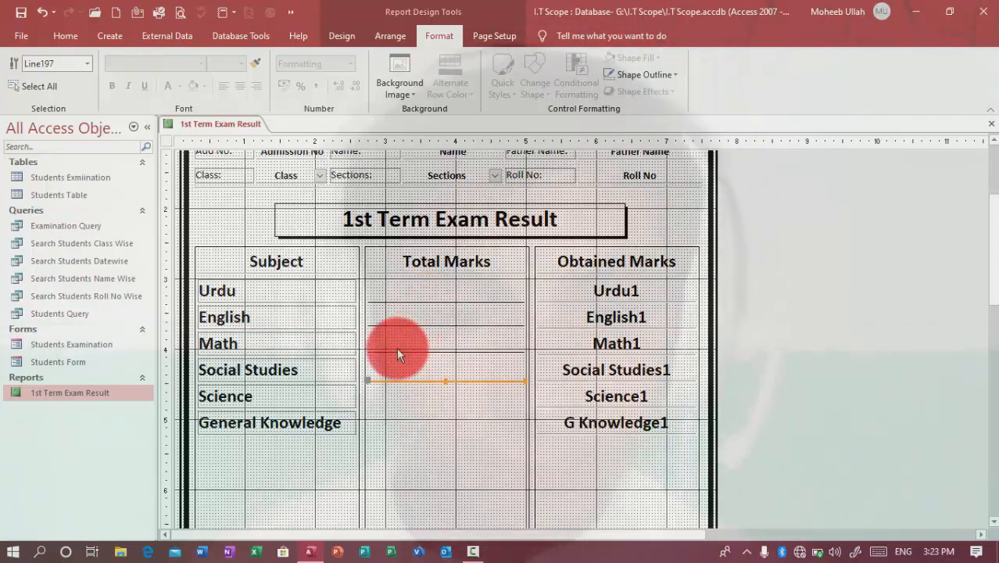
# - Nudge the Math and English lines in the Total Marks column down to match the row edges
pyautogui.click(396, 347)
pyautogui.click(393, 352)
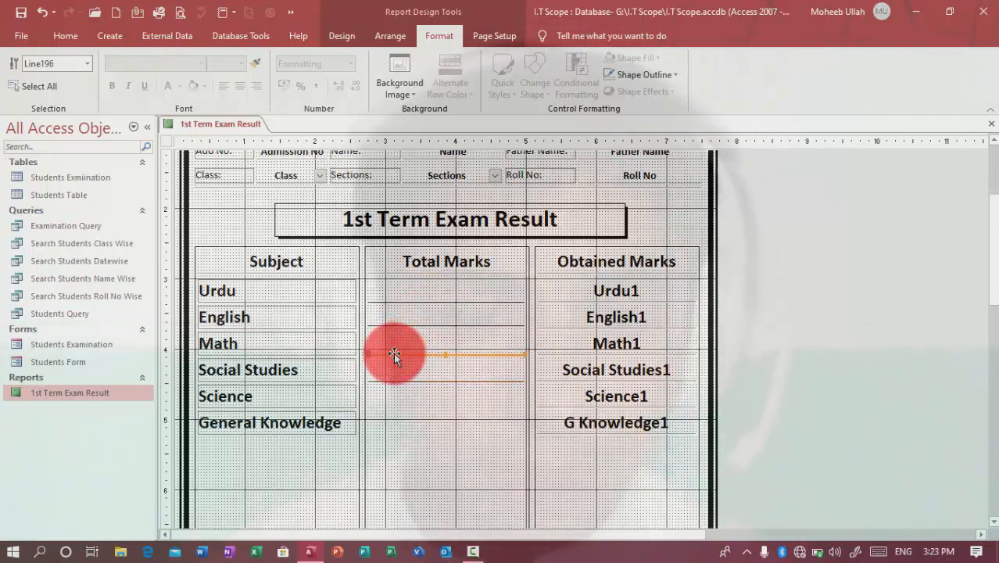
pyautogui.click(389, 332)
pyautogui.click(389, 325)
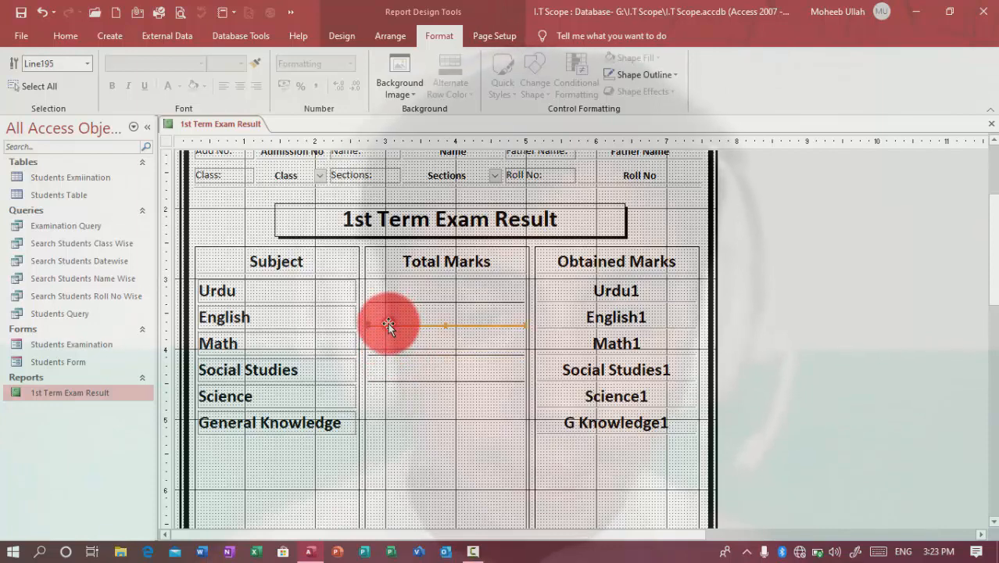
pyautogui.press('Down')
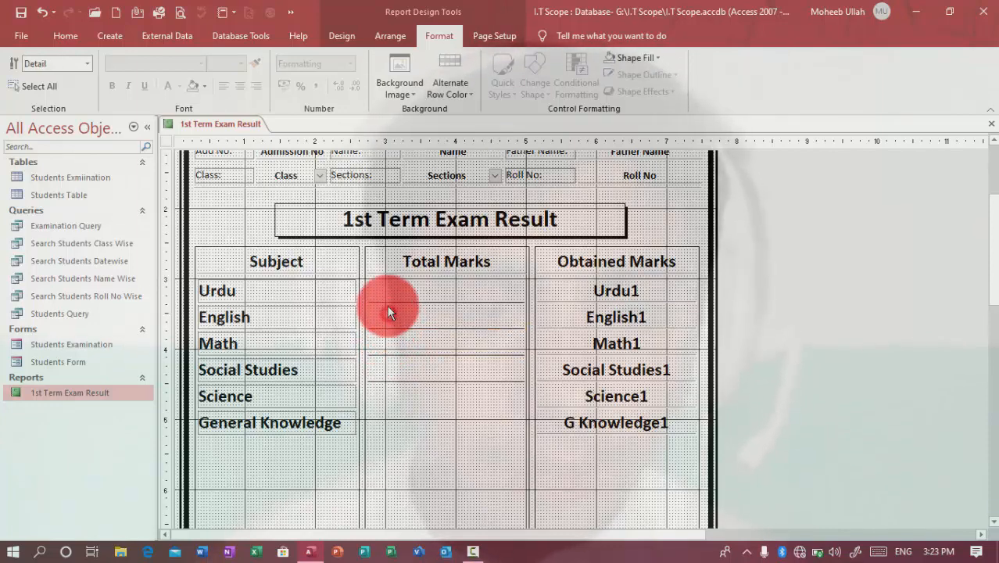
# - Add copies of the line under the Science and General Knowledge rows of the Total Marks column
pyautogui.click(414, 381)
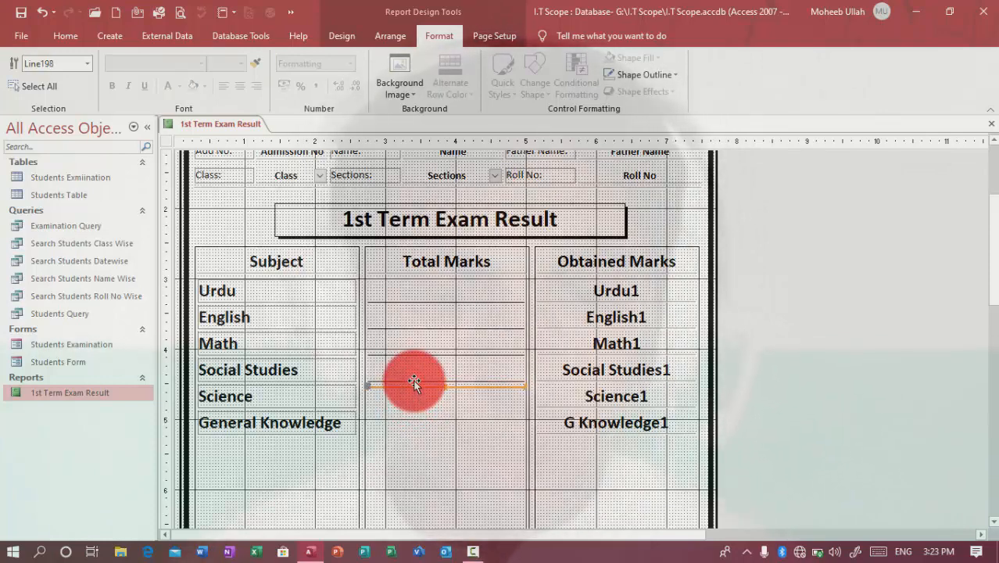
pyautogui.hotkey('ctrl', 'v')
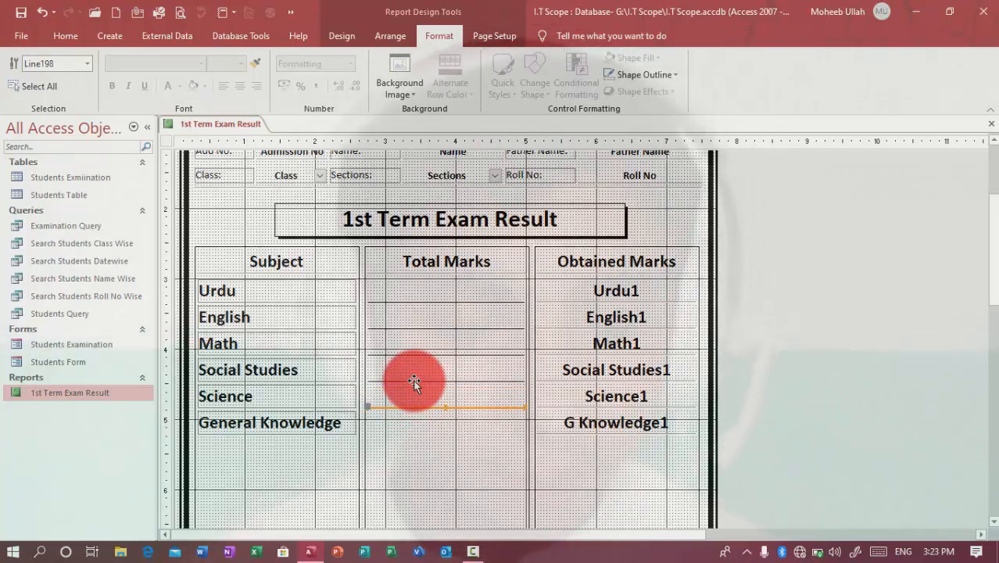
pyautogui.hotkey('ctrl', 'v')
pyautogui.click(412, 468)
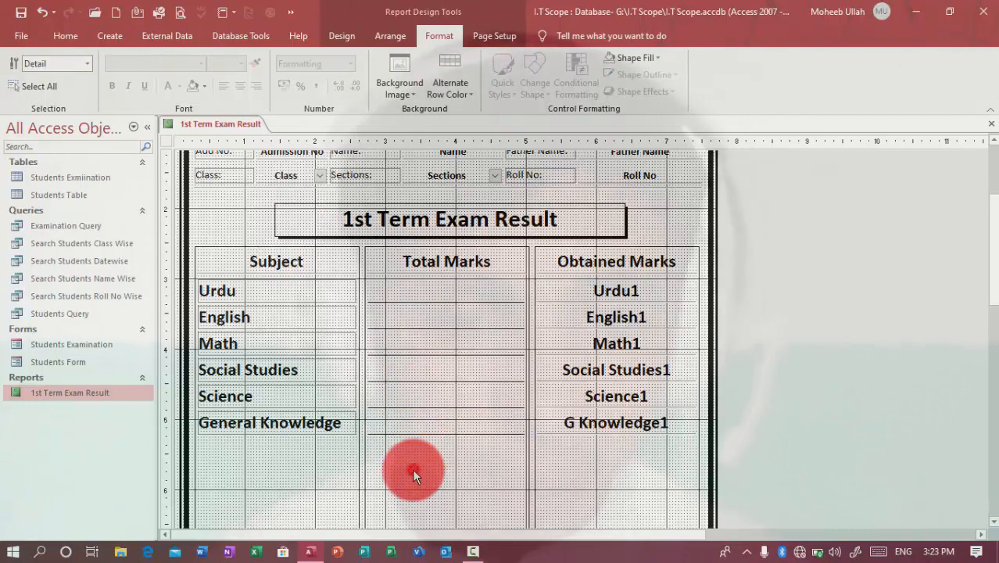
# - Close and reopen the report for class four to check the lines, and return to Design View
pyautogui.click(990, 124)
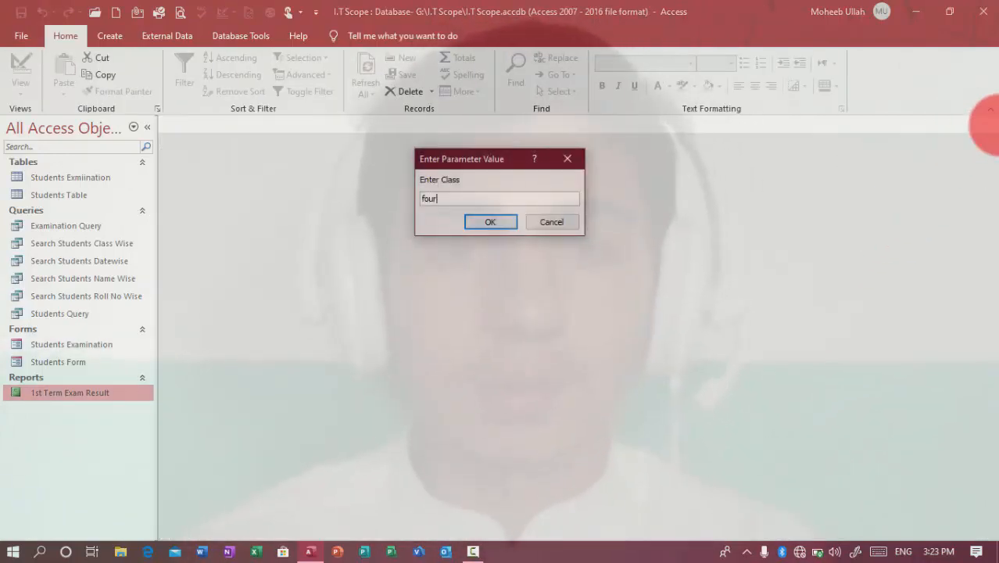
pyautogui.press('Return')
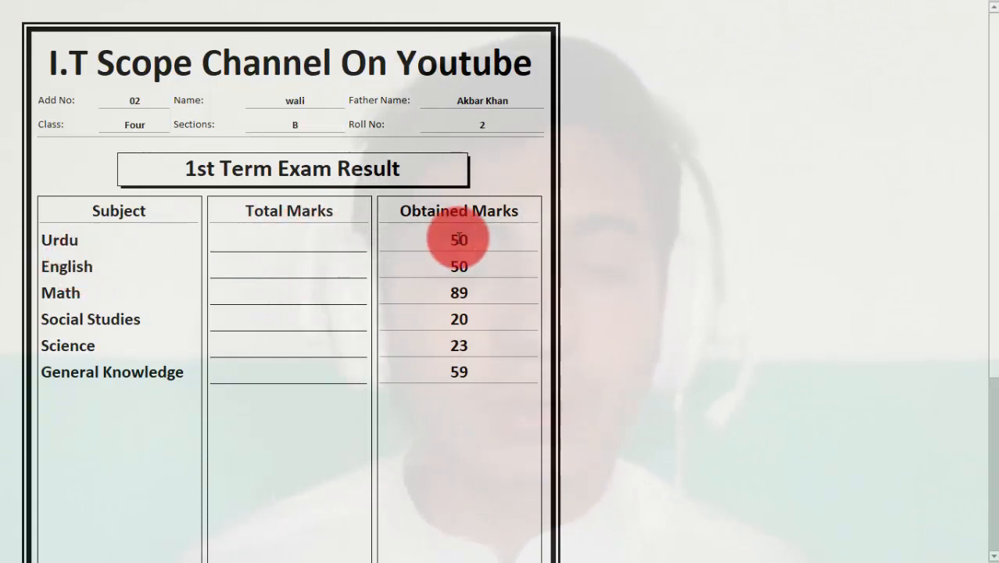
pyautogui.rightClick(676, 175)
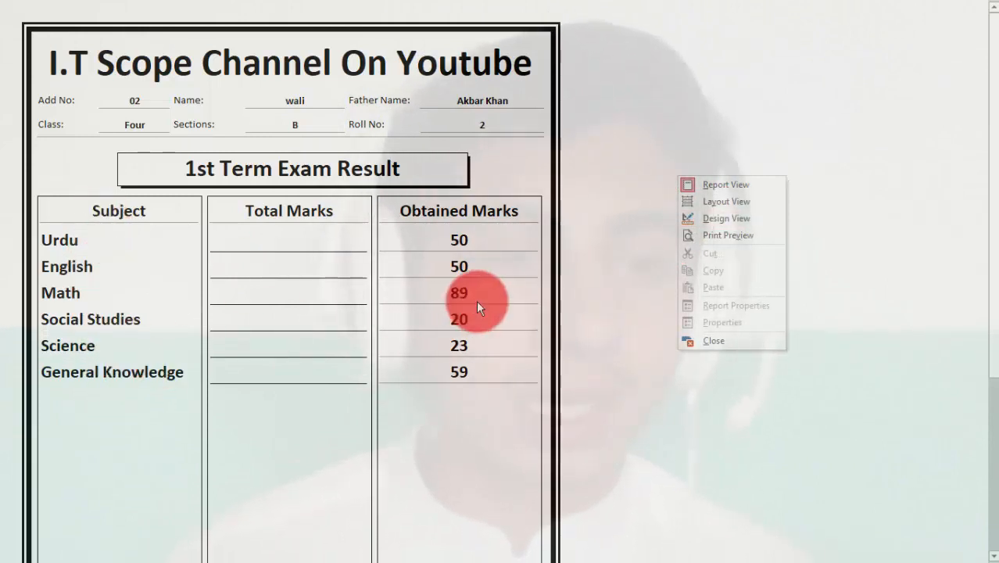
pyautogui.click(732, 218)
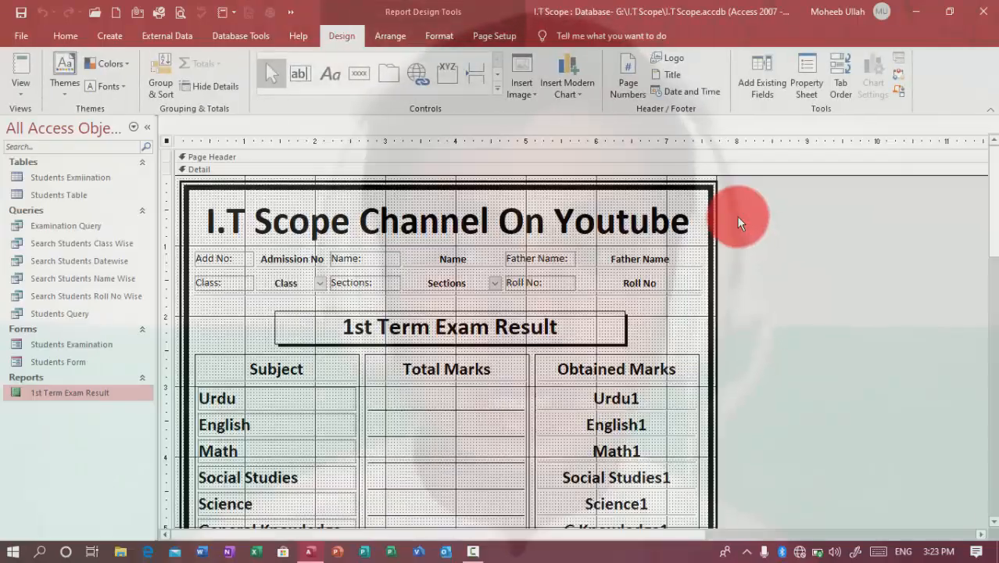
# - Apply an underline-style special effect to the six subject labels from Urdu to General Knowledge
pyautogui.scroll(-5, 910, 223)
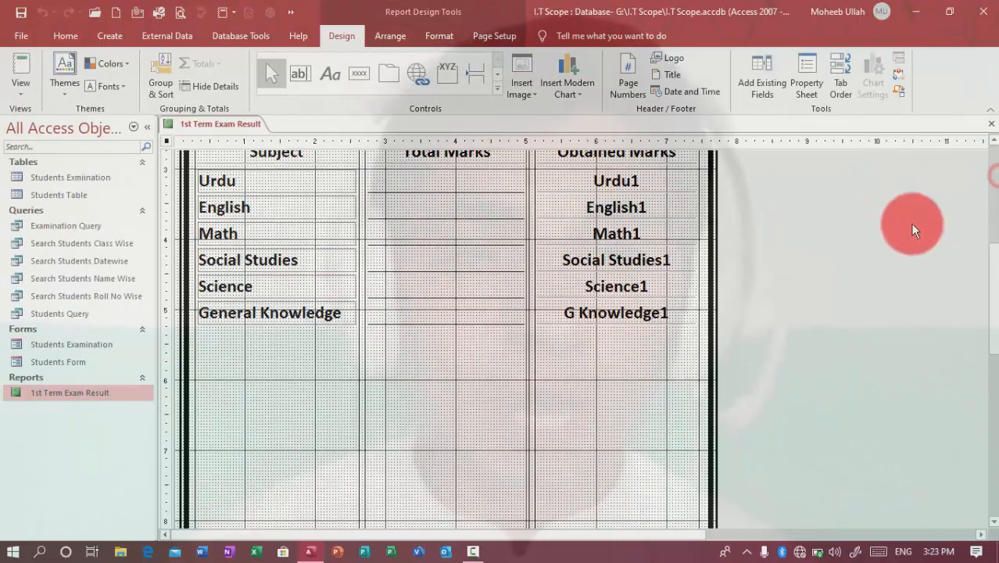
pyautogui.click(211, 179)
pyautogui.click(186, 162)
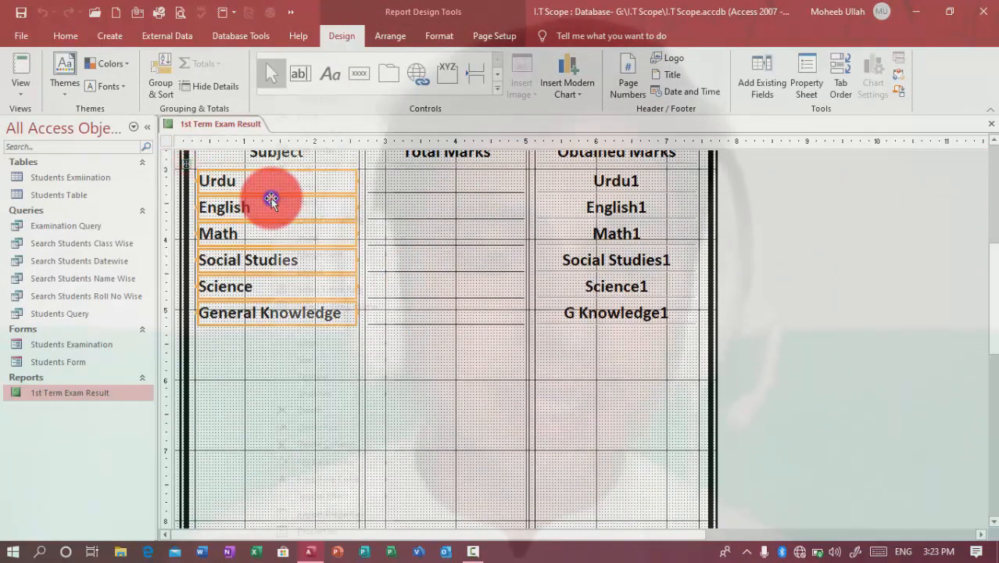
pyautogui.rightClick(270, 197)
pyautogui.press('Escape')
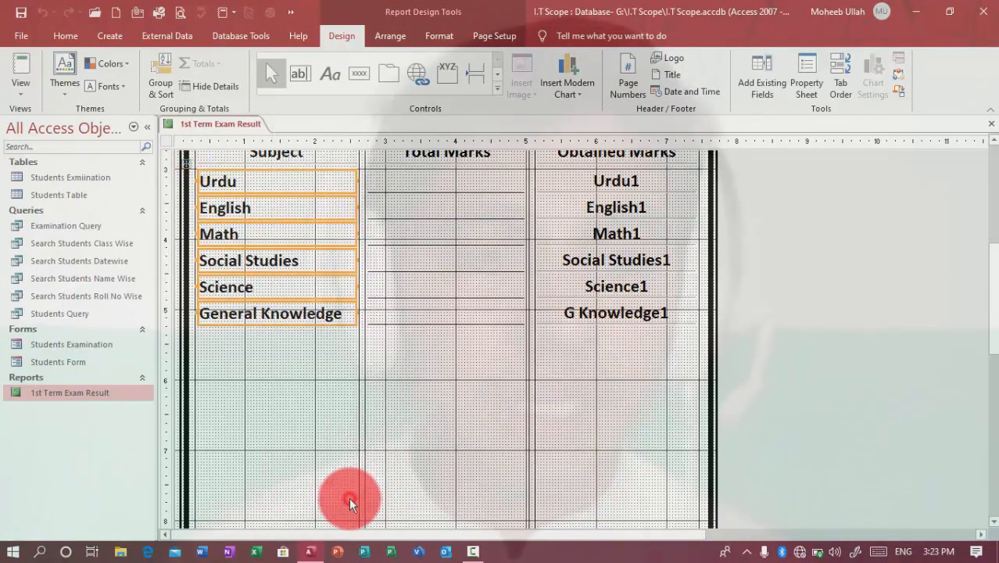
pyautogui.click(276, 378)
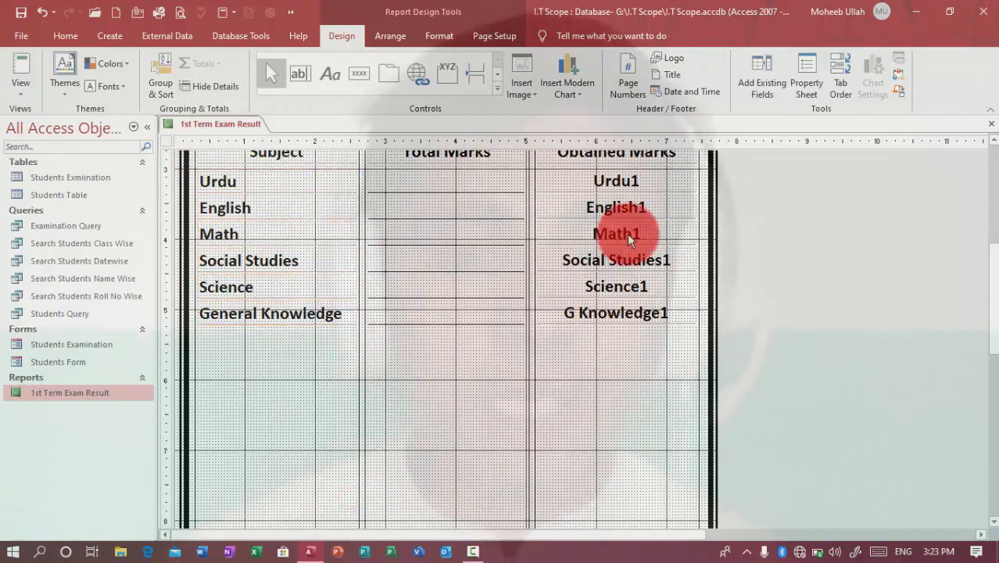
# - Close and reopen the report for class Four and examine the underlined subject rows and the empty space below them
pyautogui.click(991, 124)
pyautogui.press('Return')
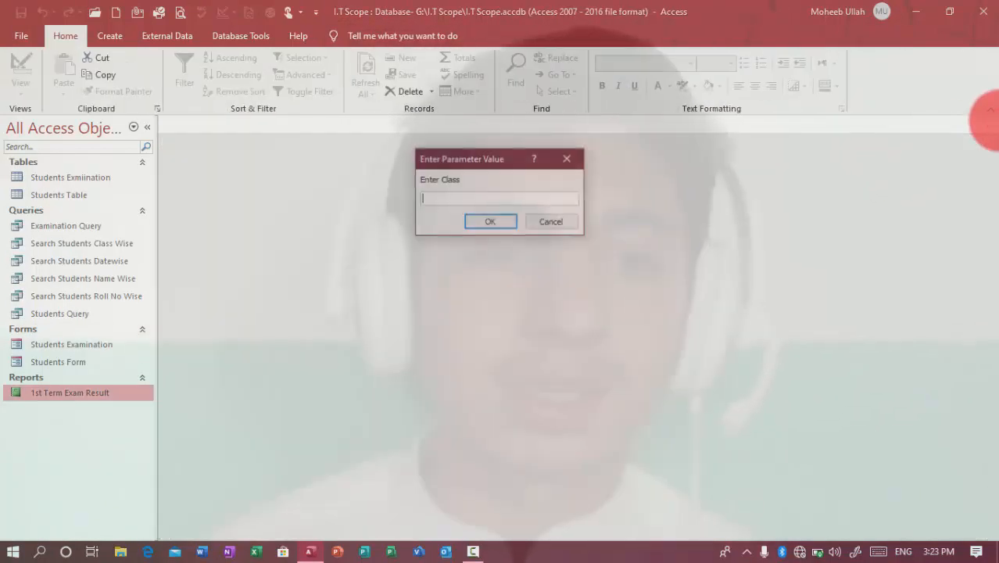
pyautogui.write('Four')
pyautogui.press('Return')
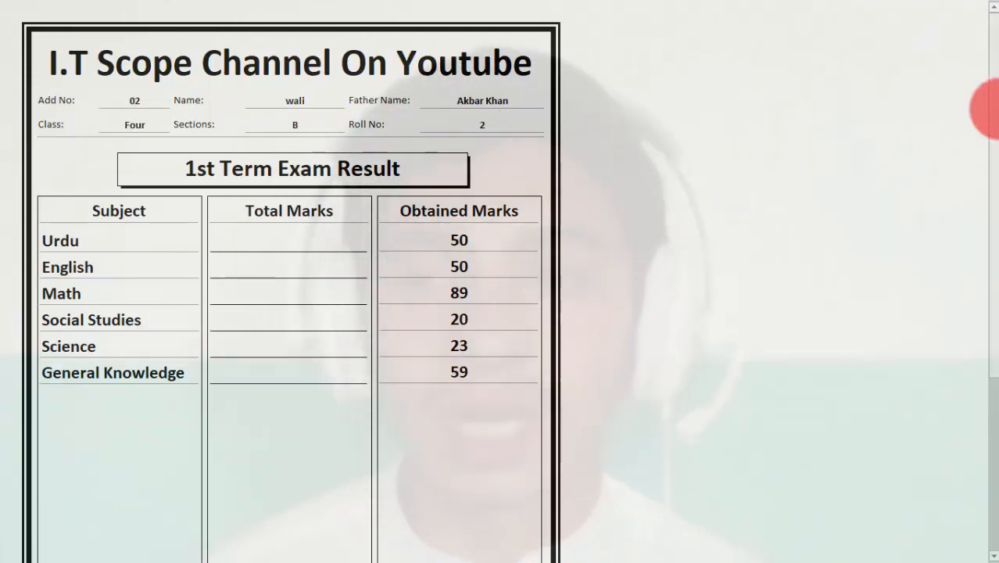
pyautogui.moveTo(990, 105)
pyautogui.mouseDown()
pyautogui.moveTo(990, 267)
pyautogui.moveTo(991, 196)
pyautogui.moveTo(994, 226)
pyautogui.mouseUp()
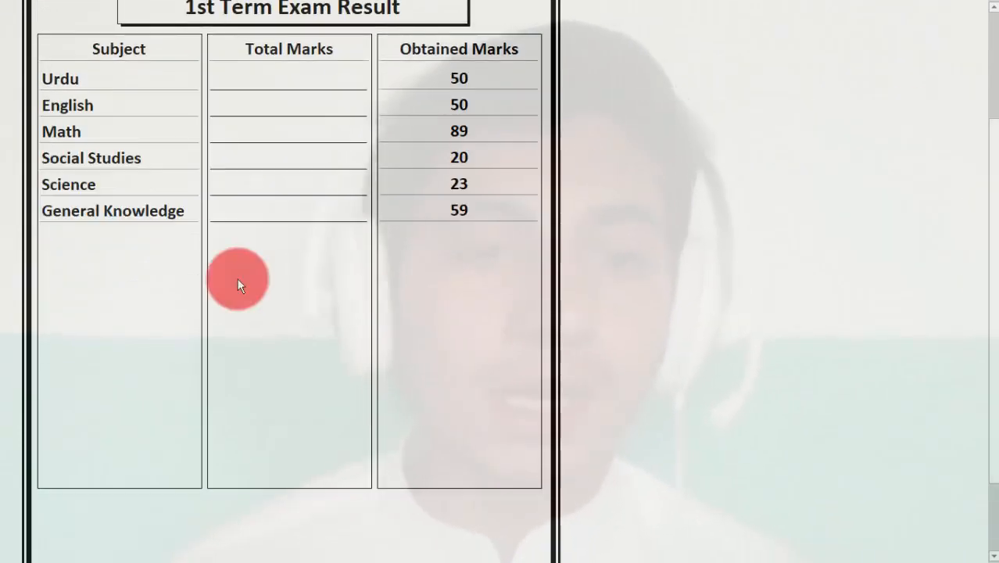
pyautogui.click(60, 234)
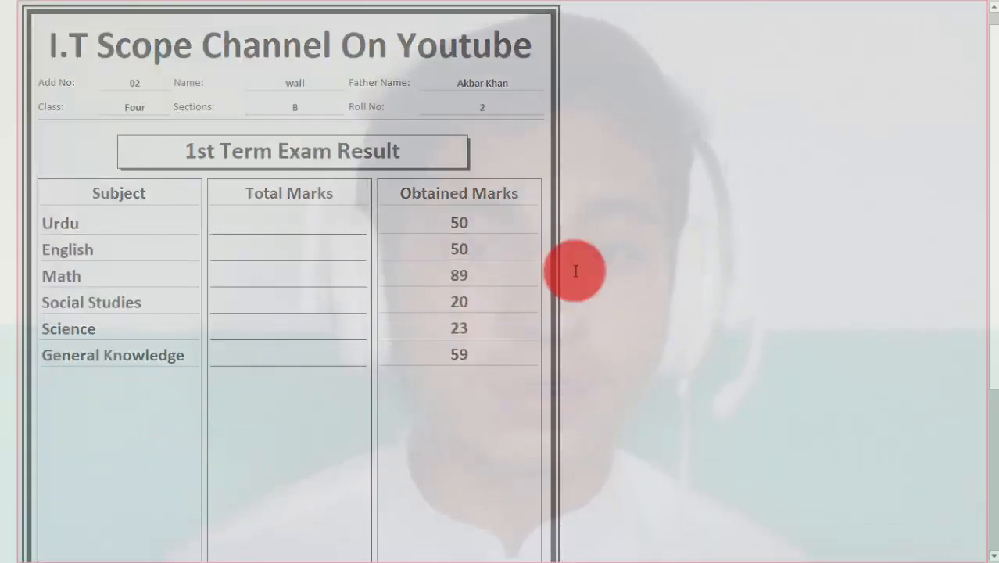
# - In Design View, shorten the three column boxes so they end just below the General Knowledge row
pyautogui.rightClick(668, 247)
pyautogui.click(700, 289)
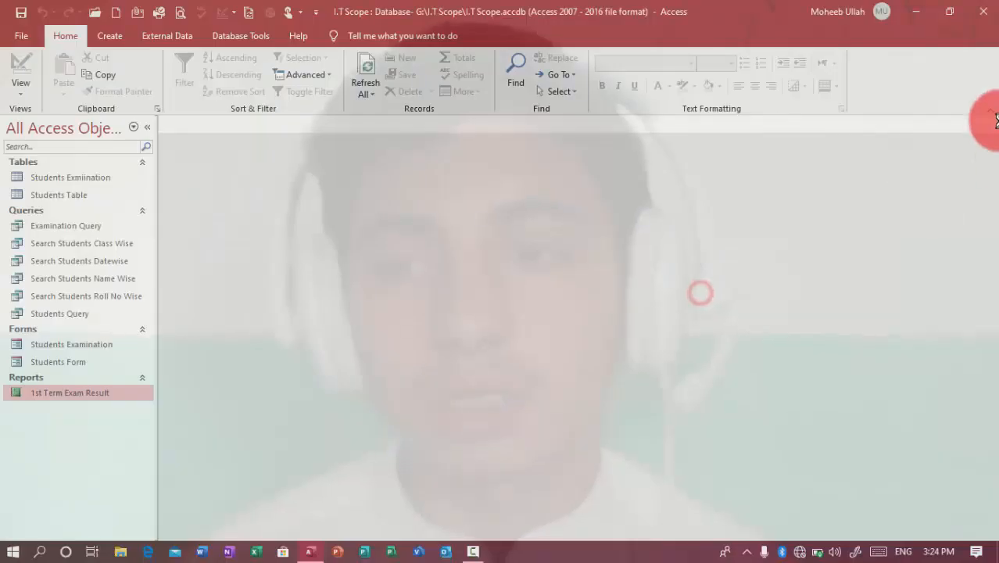
pyautogui.moveTo(998, 344); pyautogui.dragTo(998, 352)
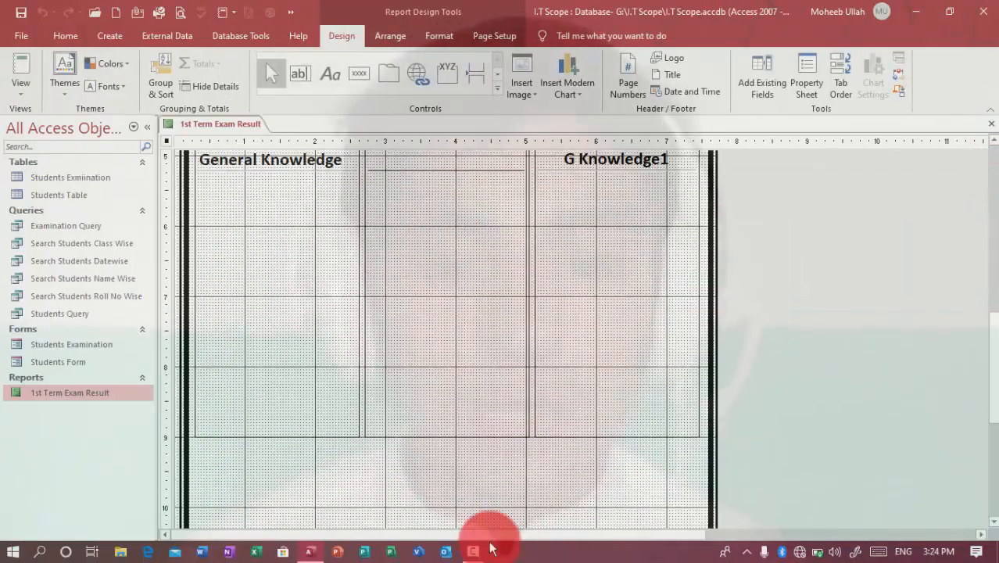
pyautogui.moveTo(631, 445); pyautogui.dragTo(236, 337)
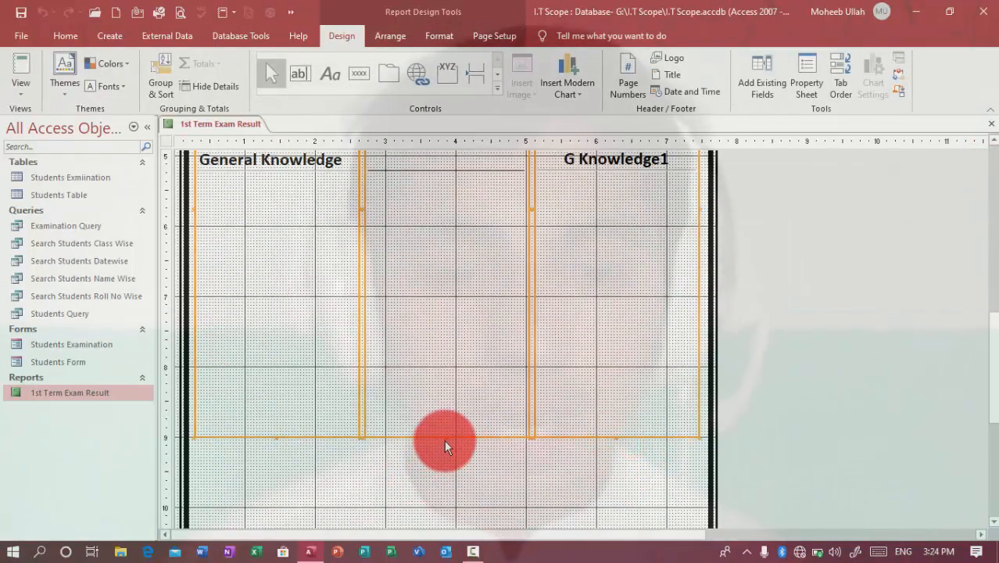
pyautogui.moveTo(446, 438); pyautogui.dragTo(438, 176)
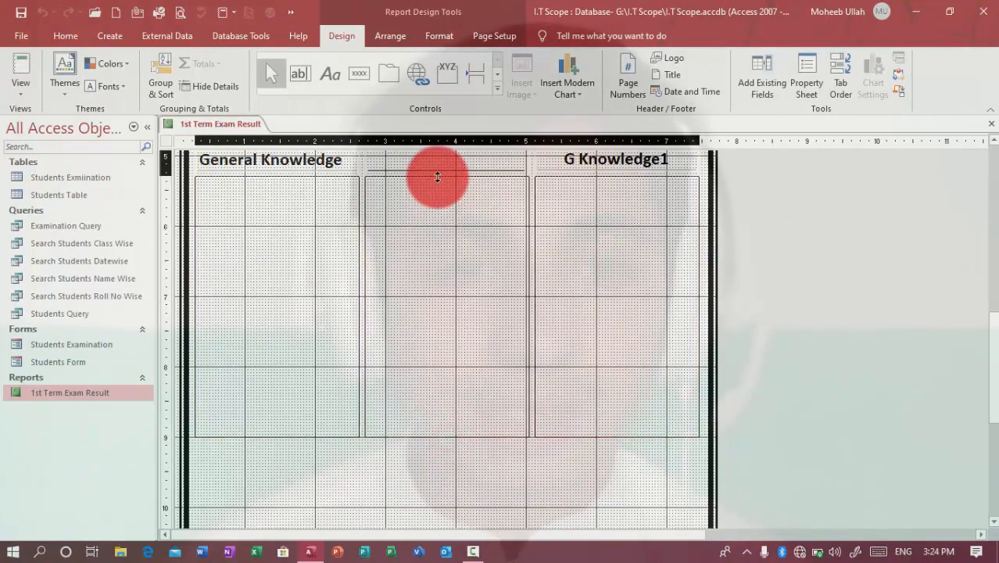
pyautogui.click(488, 301)
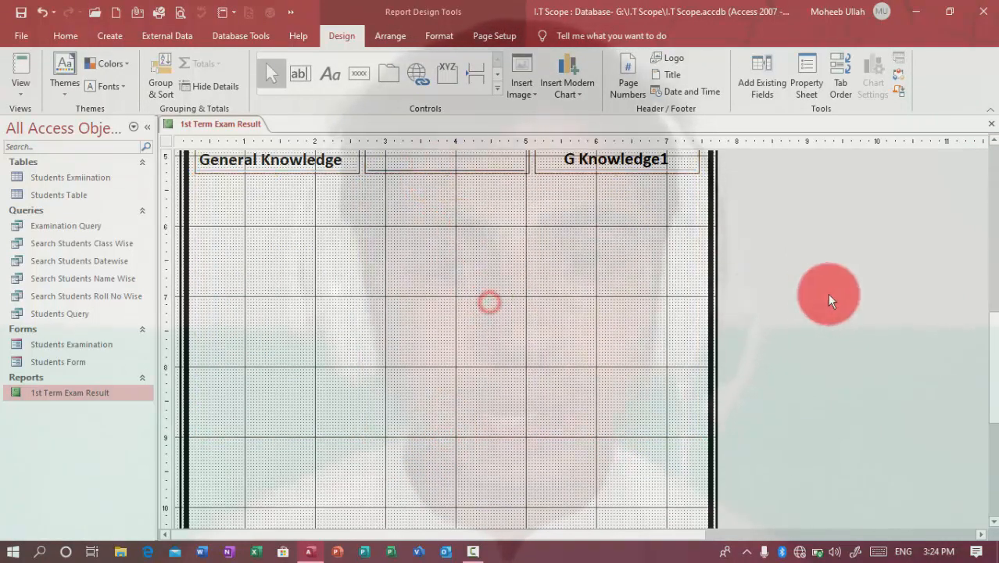
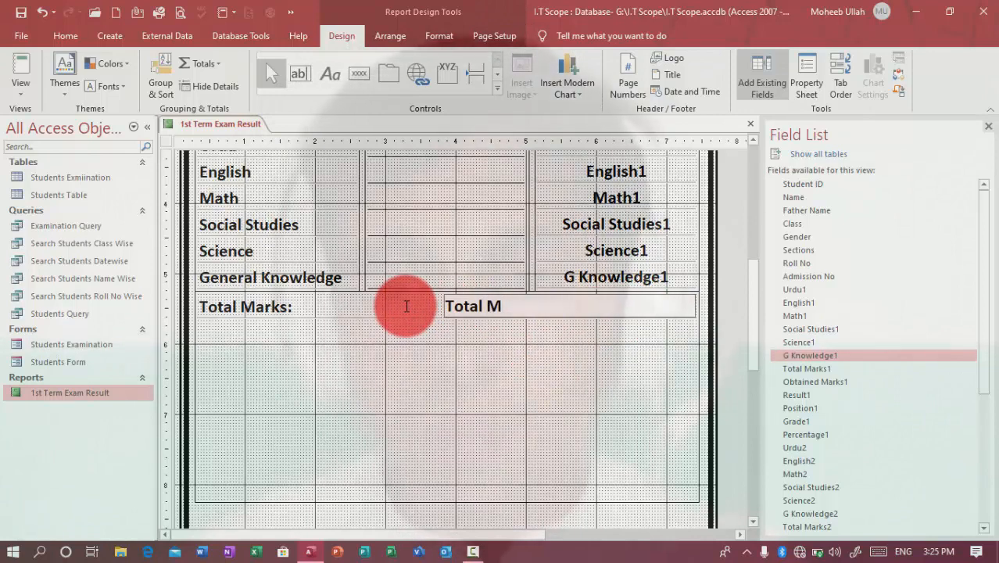
# - Bind the text box beside the Total Marks label to the Total Marks1 field
pyautogui.press('BackSpace')
pyautogui.write('arks 1')
pyautogui.press('BackSpace')
pyautogui.press('BackSpace')
pyautogui.write('1')
pyautogui.press('Return')
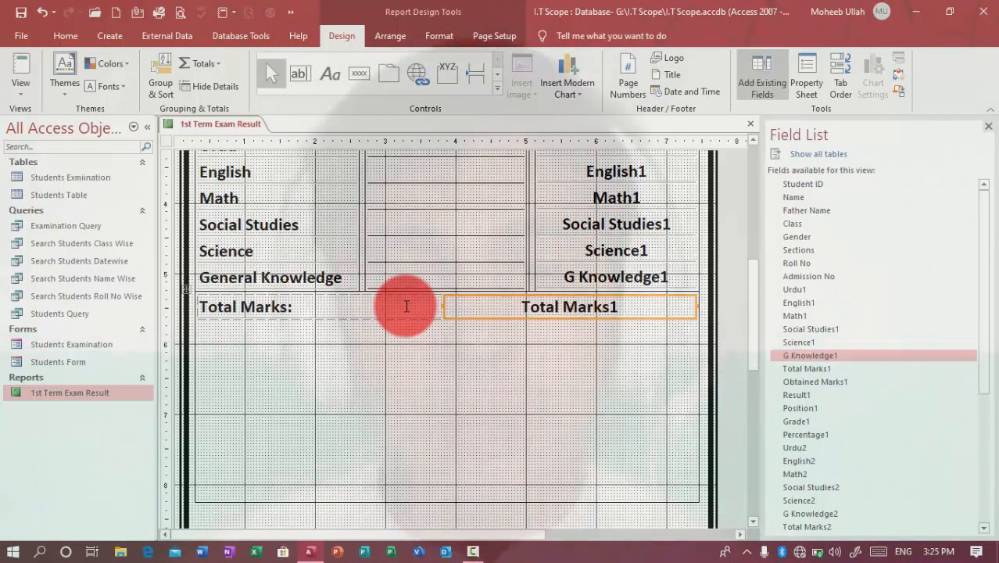
# - Duplicate the Total Marks label and its Total Marks1 field, placing the copies directly beneath the original row
pyautogui.click(498, 359)
pyautogui.click(257, 278)
pyautogui.click(224, 305)
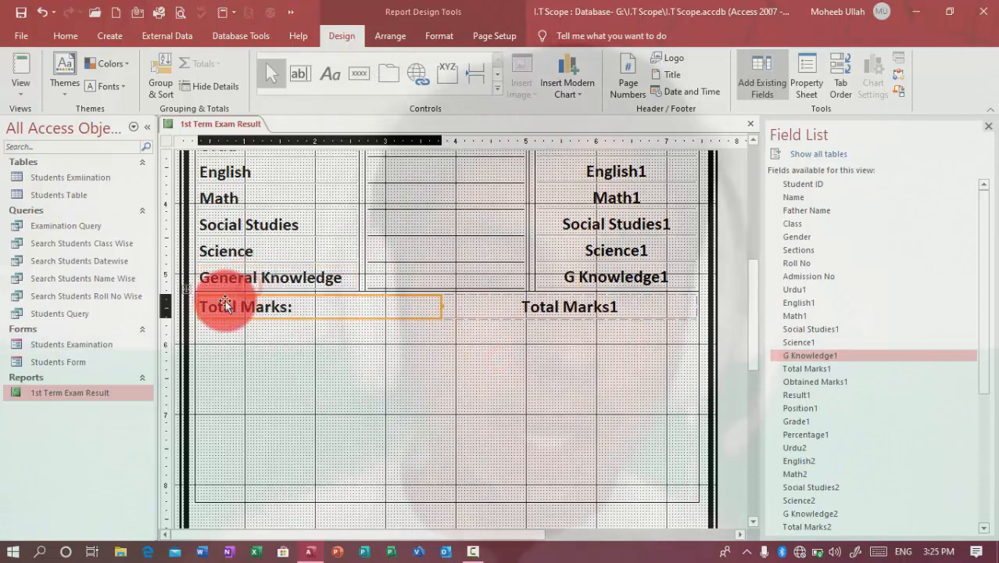
pyautogui.click(172, 301)
pyautogui.hotkey('ctrl', 'c')
pyautogui.hotkey('ctrl', 'v')
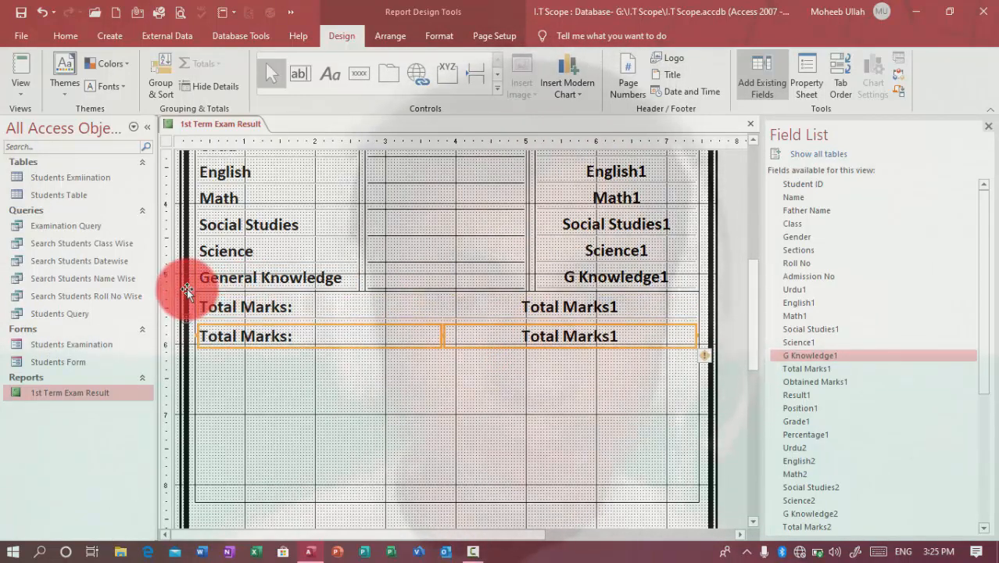
pyautogui.moveTo(521, 339); pyautogui.dragTo(519, 321)
pyautogui.click(491, 361)
# - Change the caption of the duplicated label beneath Total Marks to "Obtained Marks:"
pyautogui.moveTo(328, 348); pyautogui.dragTo(187, 328)
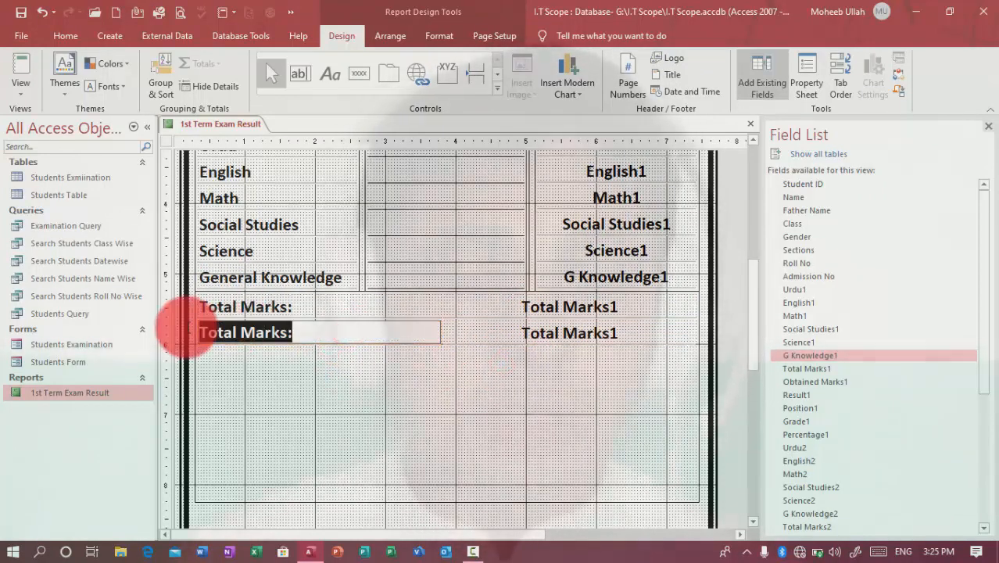
pyautogui.write('Obatined')
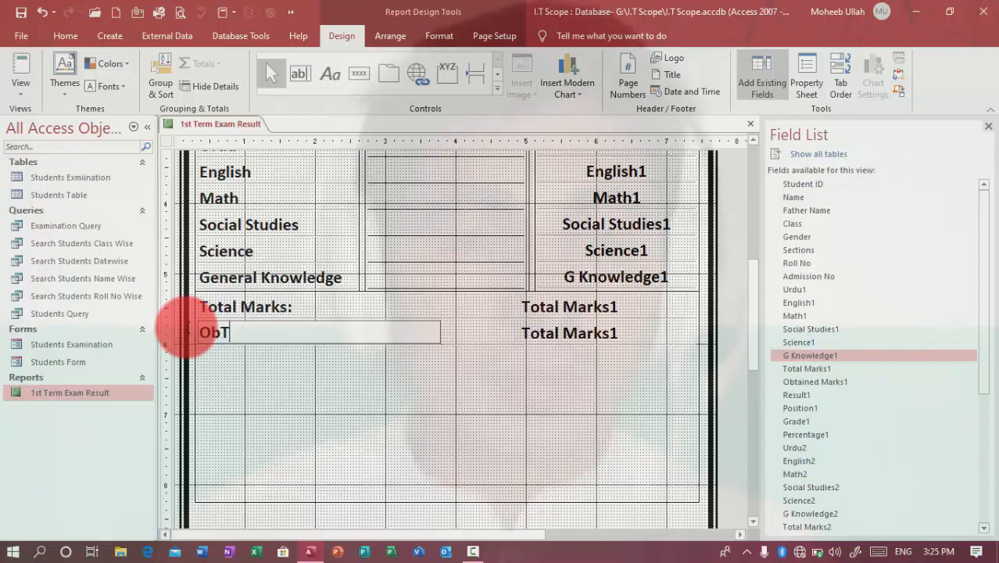
pyautogui.press('BackSpace')
pyautogui.press('BackSpace')
pyautogui.write('tained Marks')
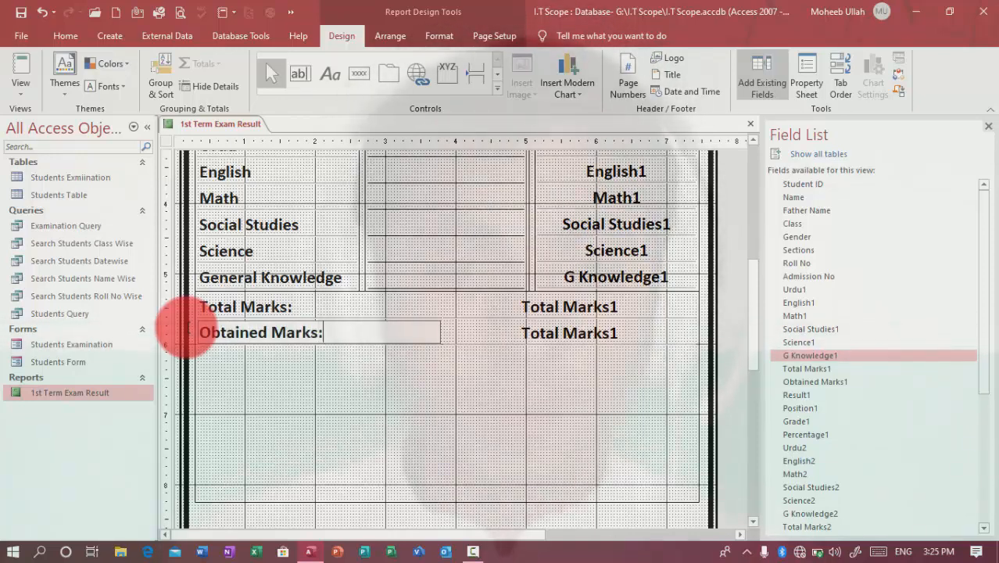
pyautogui.write(':')
pyautogui.click(187, 330)
pyautogui.click(623, 247)
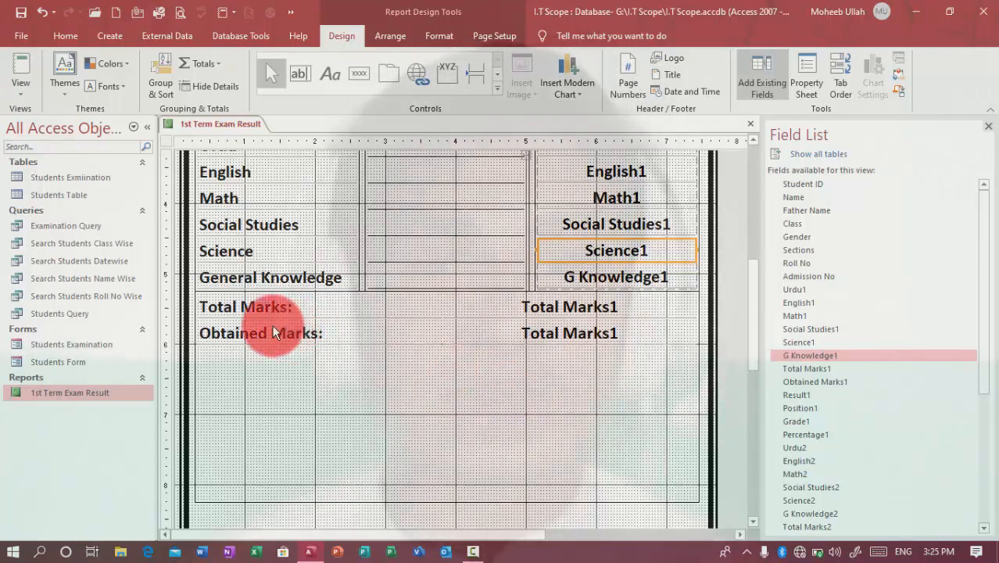
# - Bind the text box beside the Obtained Marks label to the Obtained Marks1 field
pyautogui.click(547, 331)
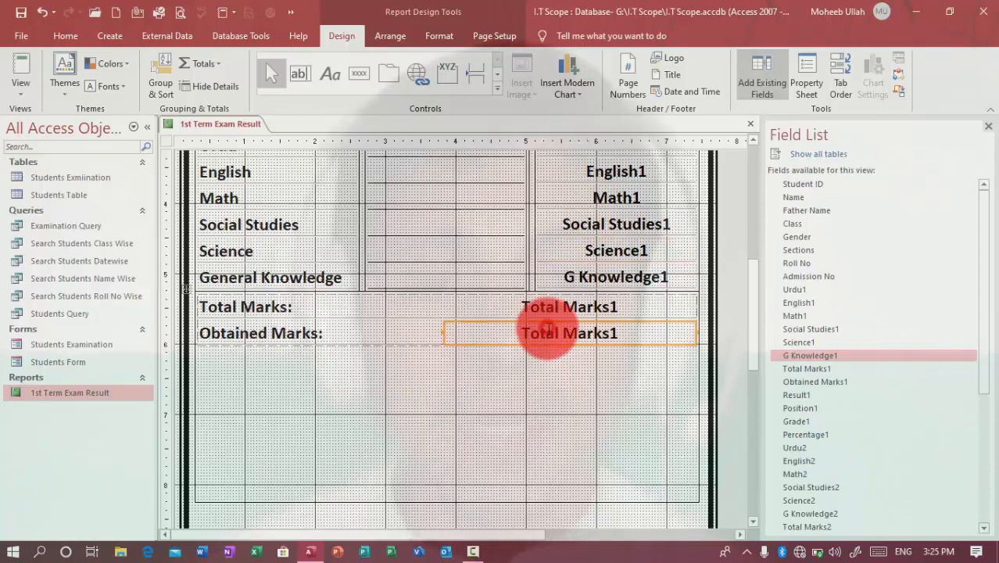
pyautogui.doubleClick(537, 327)
pyautogui.press('BackSpace')
pyautogui.press('BackSpace')
pyautogui.press('BackSpace')
pyautogui.press('BackSpace')
pyautogui.press('BackSpace')
pyautogui.press('BackSpace')
pyautogui.press('BackSpace')
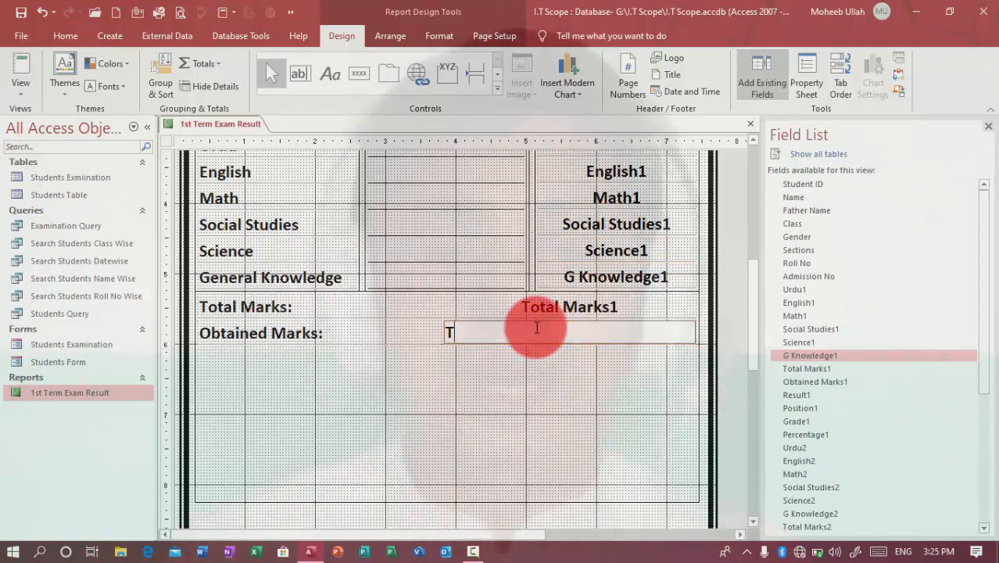
pyautogui.write('OB')
pyautogui.press('BackSpace')
pyautogui.write('btained Marks1')
pyautogui.press('Return')
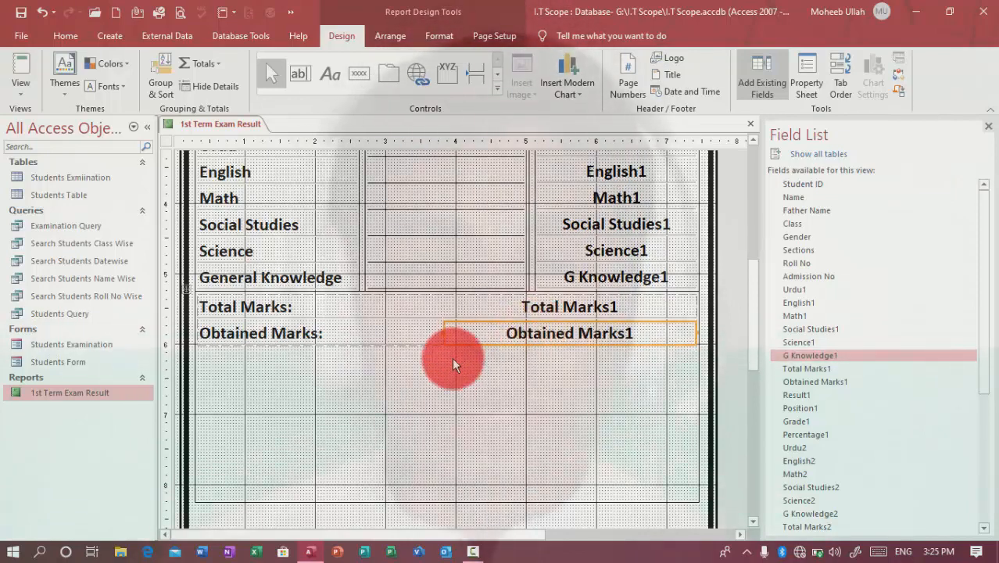
# - Duplicate the Total Marks and Obtained Marks rows, placing the copies directly beneath the originals
pyautogui.click(215, 310)
pyautogui.click(187, 291)
pyautogui.hotkey('ctrl', 'c')
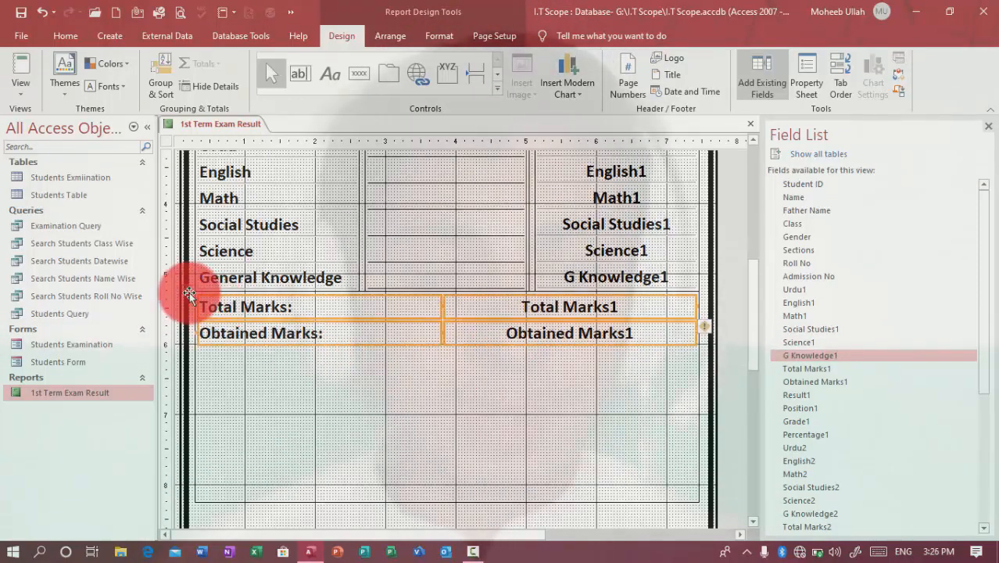
pyautogui.hotkey('ctrl', 'v')
pyautogui.moveTo(320, 358); pyautogui.dragTo(323, 346)
pyautogui.click(330, 417)
# - Change the caption of the third summary row's label to "Result:"
pyautogui.click(267, 359)
pyautogui.press('F2')
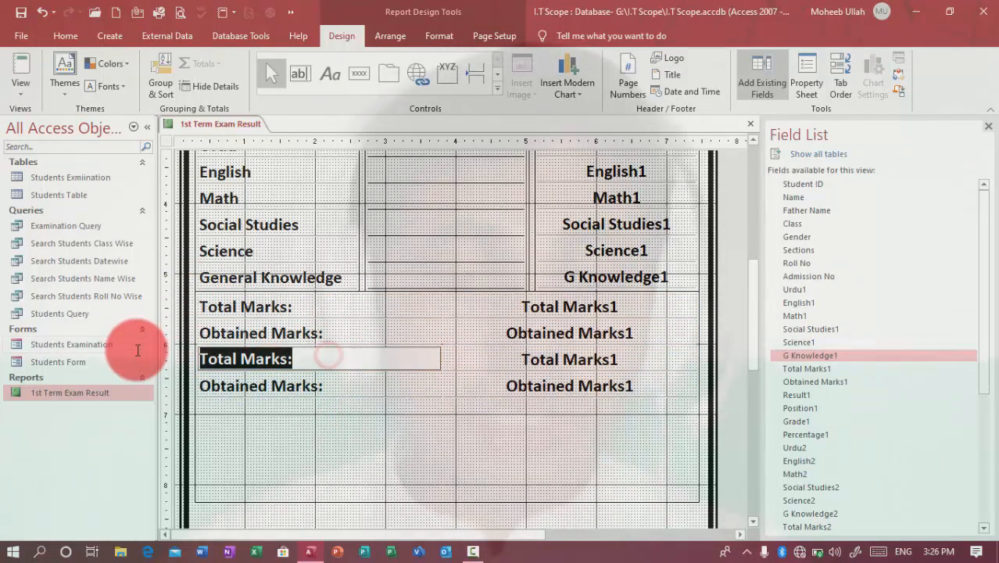
pyautogui.write('Result')
pyautogui.press('BackSpace')
pyautogui.write('lt:')
pyautogui.press('Tab')
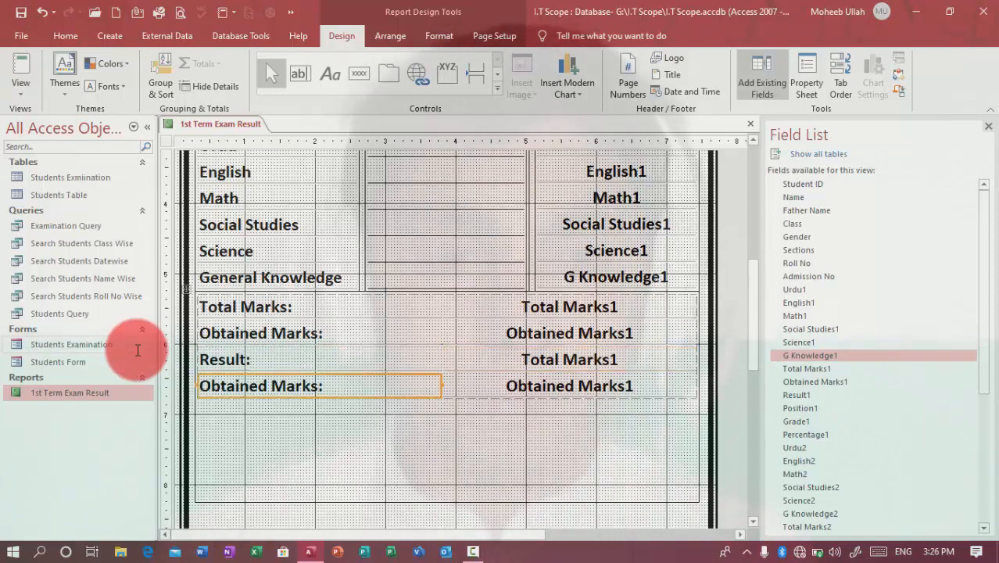
# - Change the caption of the fourth summary row's label to "Position:"
pyautogui.press('F2')
pyautogui.press('BackSpace')
pyautogui.press('BackSpace')
pyautogui.press('BackSpace')
pyautogui.press('BackSpace')
pyautogui.press('BackSpace')
pyautogui.press('BackSpace')
pyautogui.press('BackSpace')
pyautogui.press('BackSpace')
pyautogui.press('BackSpace')
pyautogui.press('BackSpace')
pyautogui.press('BackSpace')
pyautogui.press('BackSpace')
pyautogui.press('BackSpace')
pyautogui.press('BackSpace')
pyautogui.press('BackSpace')
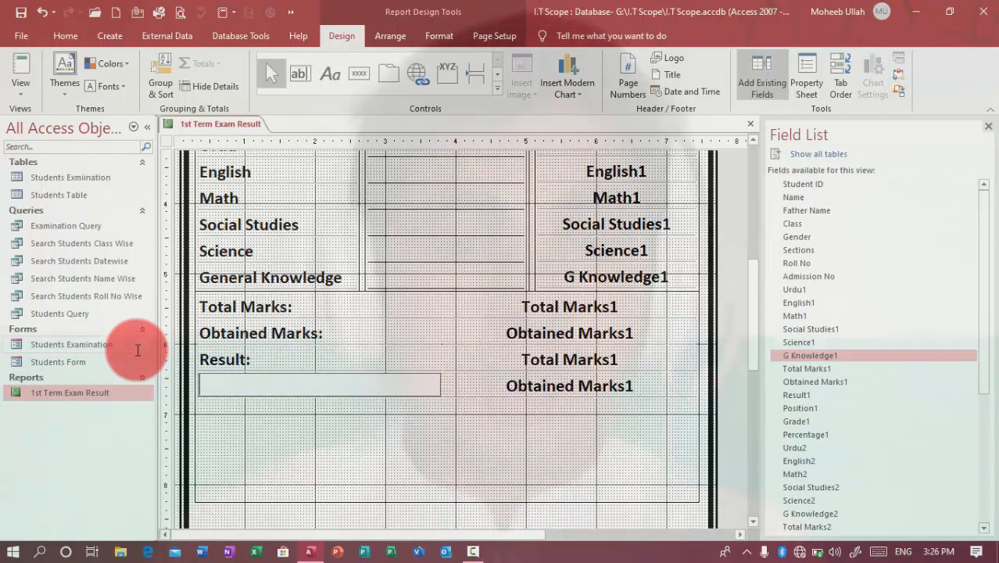
pyautogui.write('Posit')
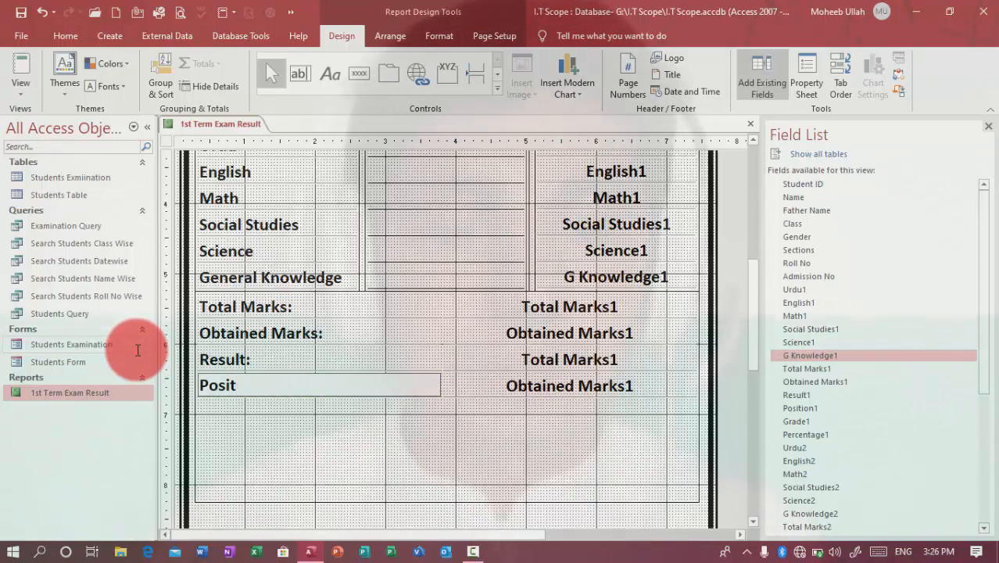
pyautogui.write('ion:')
pyautogui.click(231, 425)
pyautogui.click(258, 386)
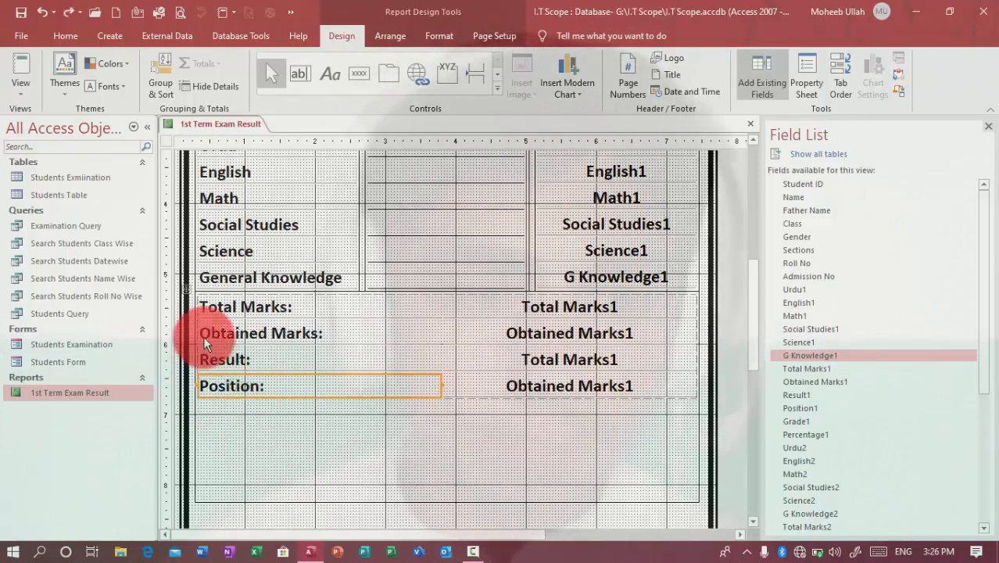
# - Duplicate all four summary rows, placing the copies directly beneath the Position row
pyautogui.click(185, 291)
pyautogui.hotkey('ctrl', 'c')
pyautogui.hotkey('ctrl', 'v')
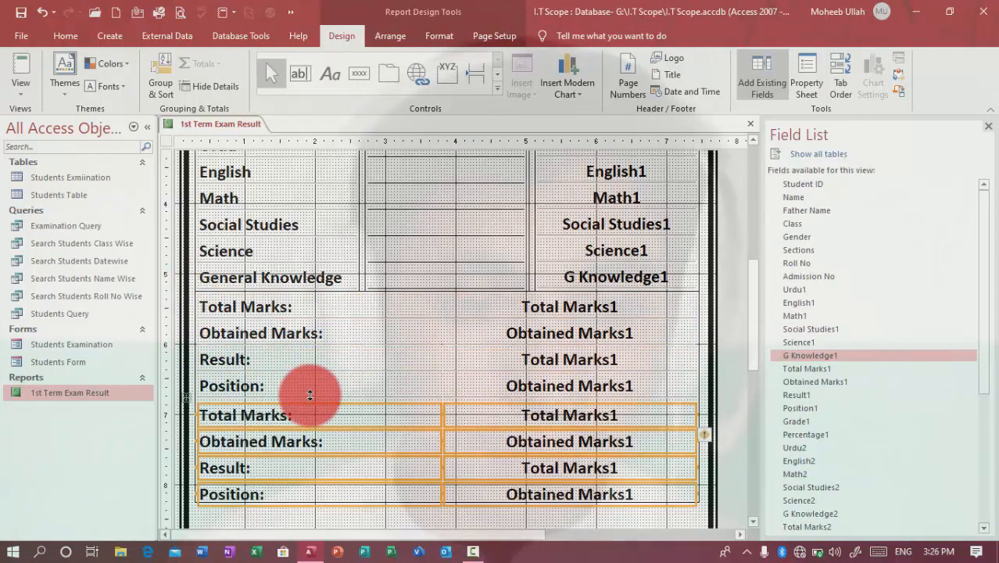
pyautogui.click(352, 358)
# - Change the caption of the fifth summary row's label to "Grade:"
pyautogui.click(314, 409)
pyautogui.moveTo(314, 410); pyautogui.dragTo(178, 411)
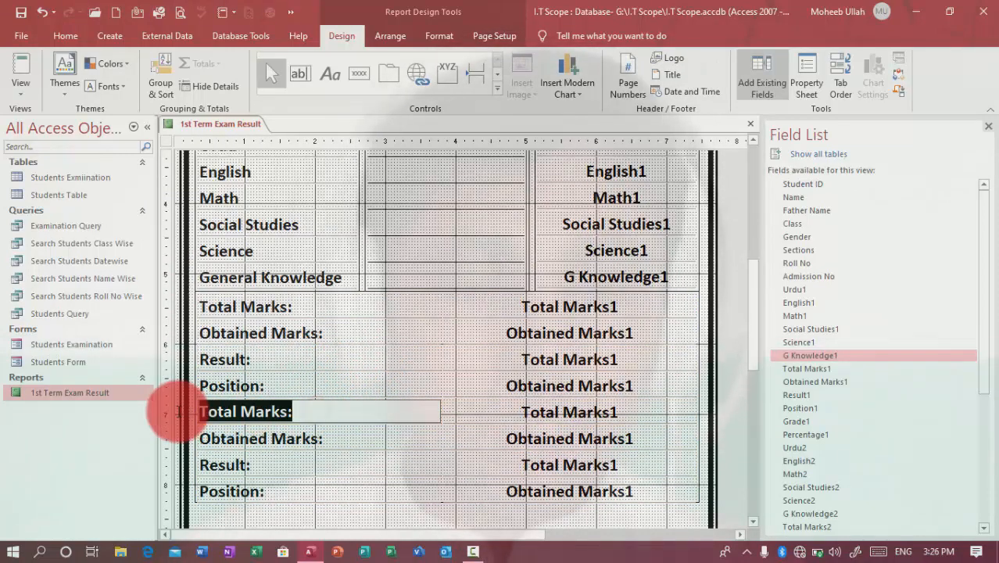
pyautogui.write('Grade')
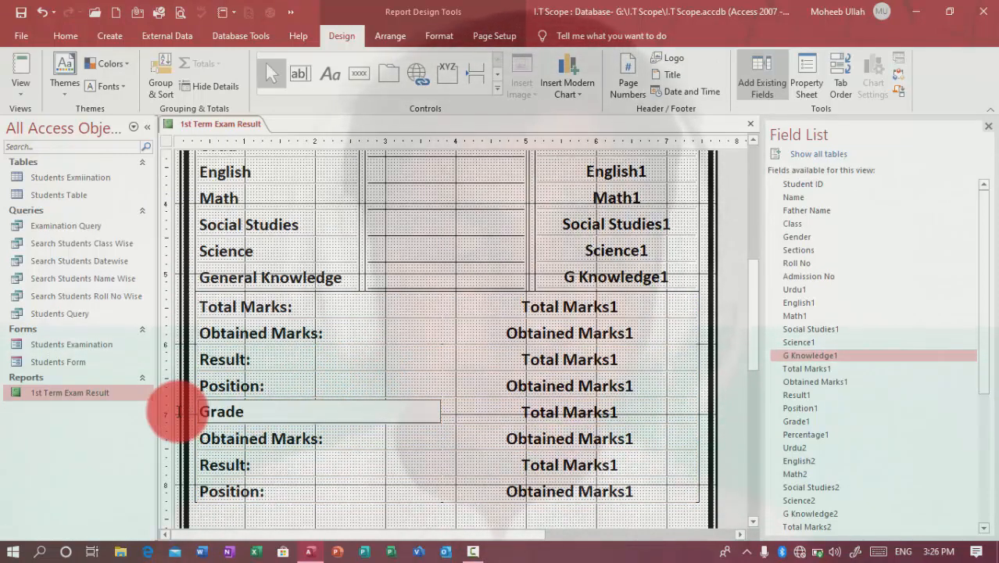
pyautogui.press('Return')
# - Change the caption of the sixth summary row's label to "Percentage:"
pyautogui.click(239, 443)
pyautogui.press('F2')
pyautogui.press('BackSpace')
pyautogui.press('BackSpace')
pyautogui.press('BackSpace')
pyautogui.press('BackSpace')
pyautogui.press('BackSpace')
pyautogui.press('BackSpace')
pyautogui.press('BackSpace')
pyautogui.press('BackSpace')
pyautogui.press('BackSpace')
pyautogui.press('BackSpace')
pyautogui.press('BackSpace')
pyautogui.press('BackSpace')
pyautogui.press('BackSpace')
pyautogui.press('BackSpace')
pyautogui.press('BackSpace')
pyautogui.write('Pwer')
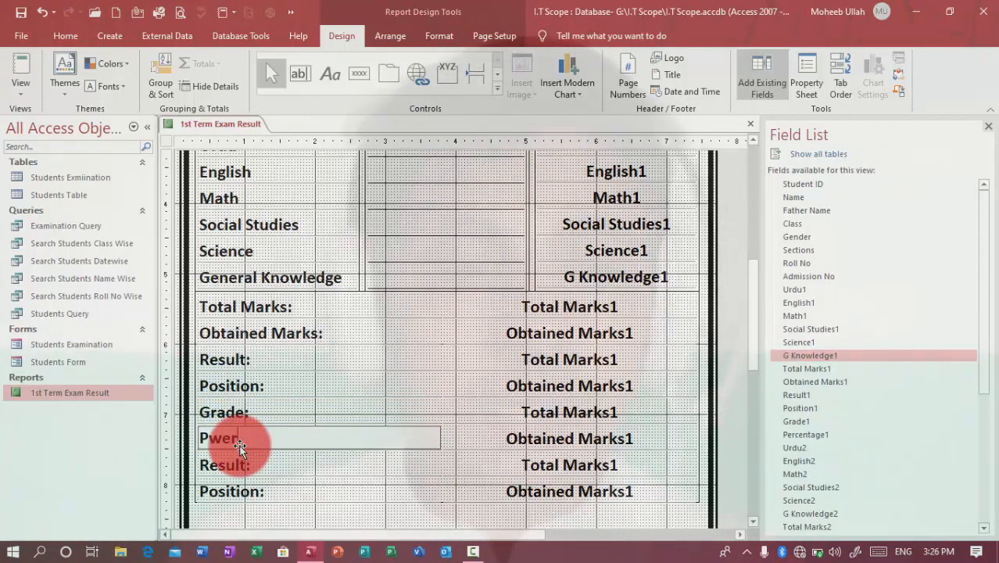
pyautogui.press('BackSpace')
pyautogui.write('ercentage:')
pyautogui.press('Return')
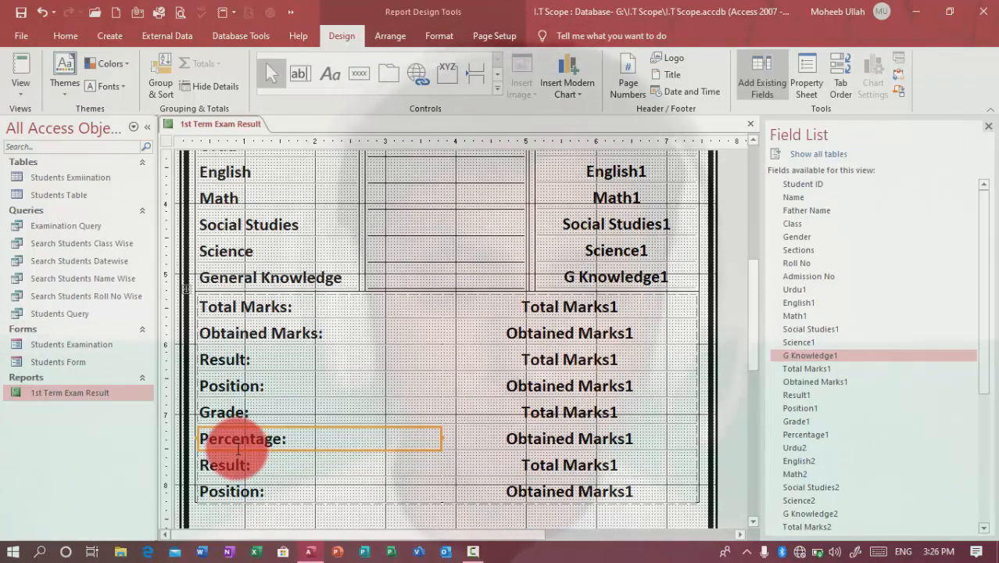
# - Delete the two surplus rows of duplicated labels and text boxes beneath the Percentage row
pyautogui.click(221, 464)
pyautogui.press('Delete')
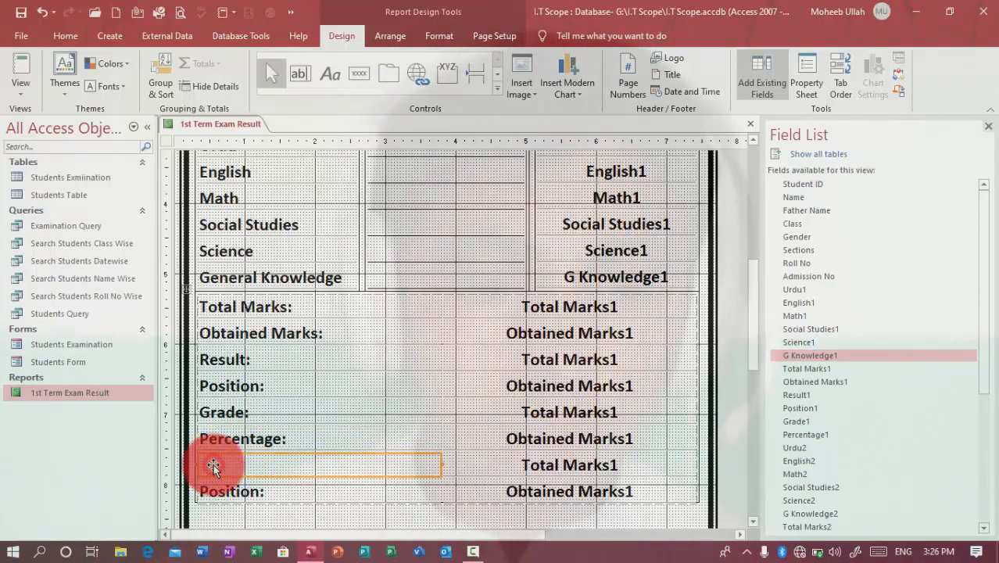
pyautogui.click(581, 478)
pyautogui.press('Delete')
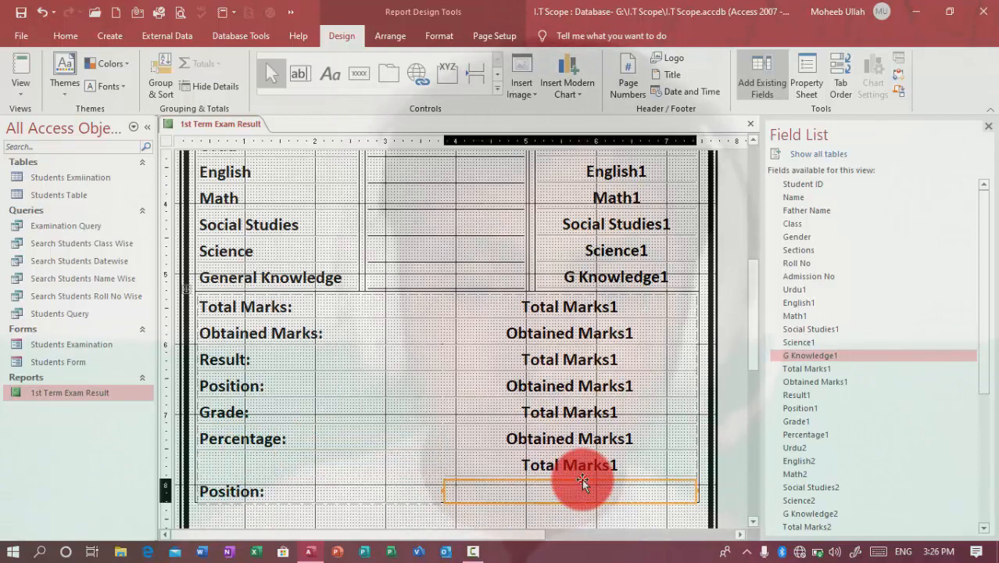
pyautogui.click(582, 467)
pyautogui.press('Delete')
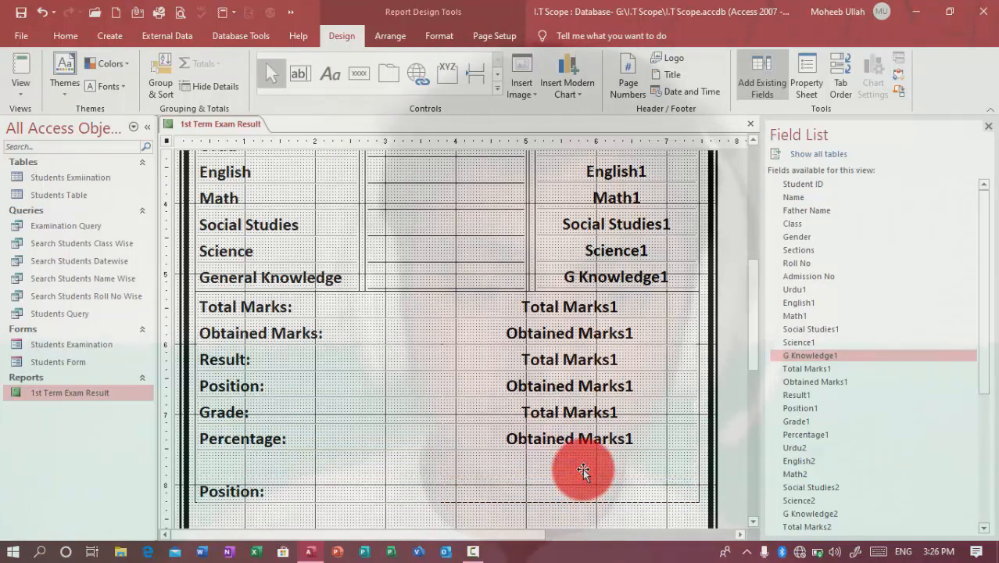
pyautogui.click(582, 468)
pyautogui.press('Delete')
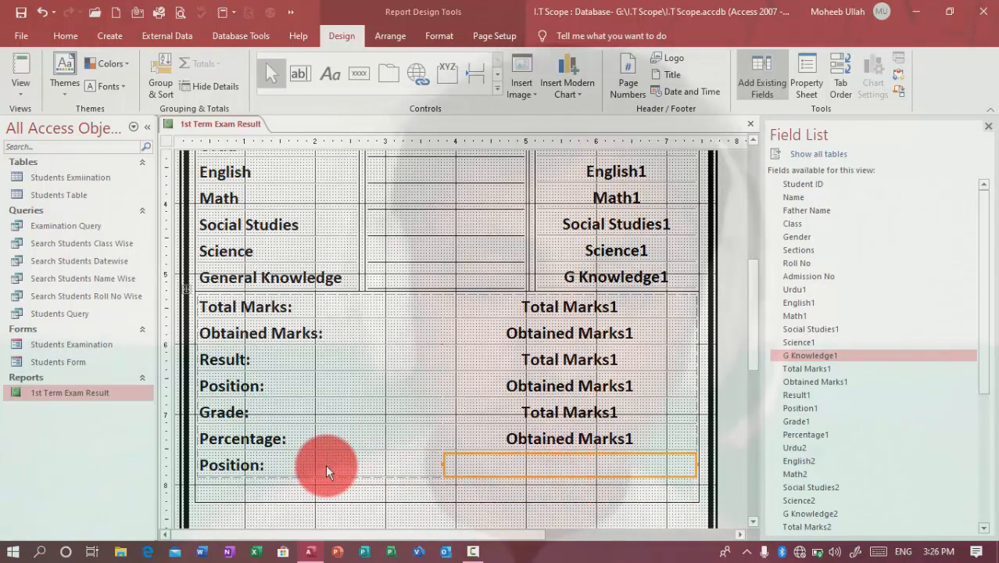
pyautogui.click(325, 465)
pyautogui.press('Delete')
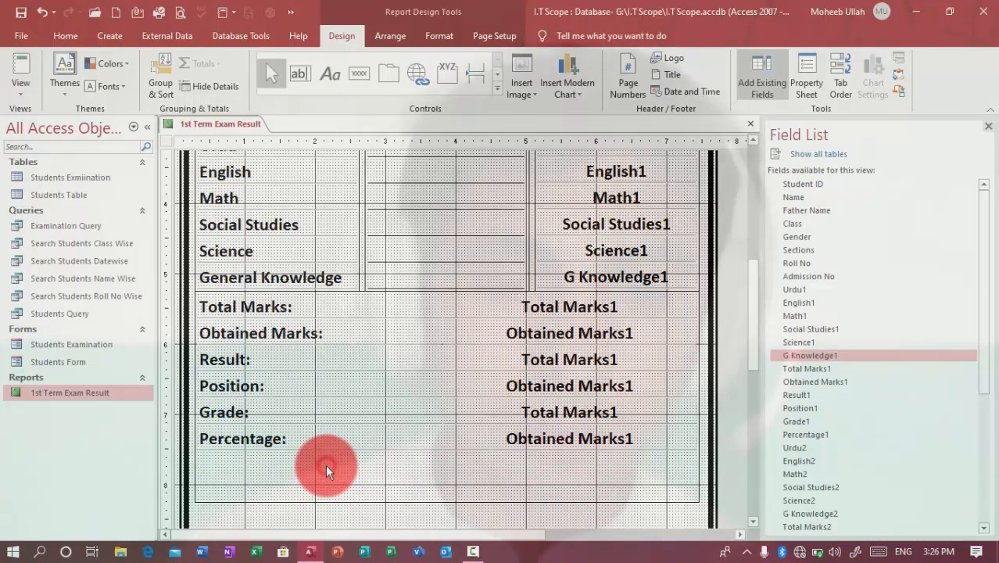
# - Bind the text box beside the Result label to the Result1 field
pyautogui.click(581, 313)
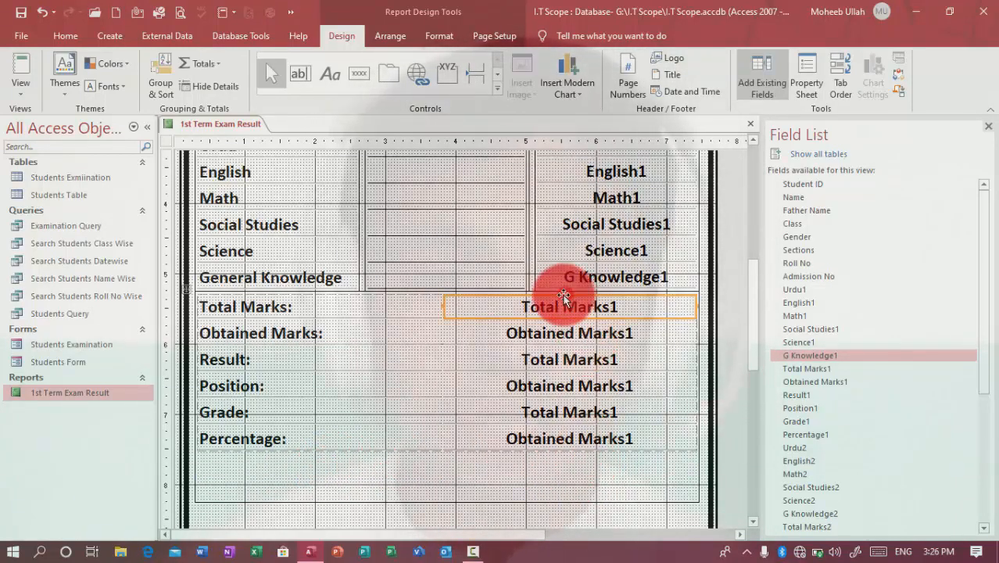
pyautogui.click(564, 361)
pyautogui.click(597, 353)
pyautogui.moveTo(598, 357); pyautogui.dragTo(385, 353)
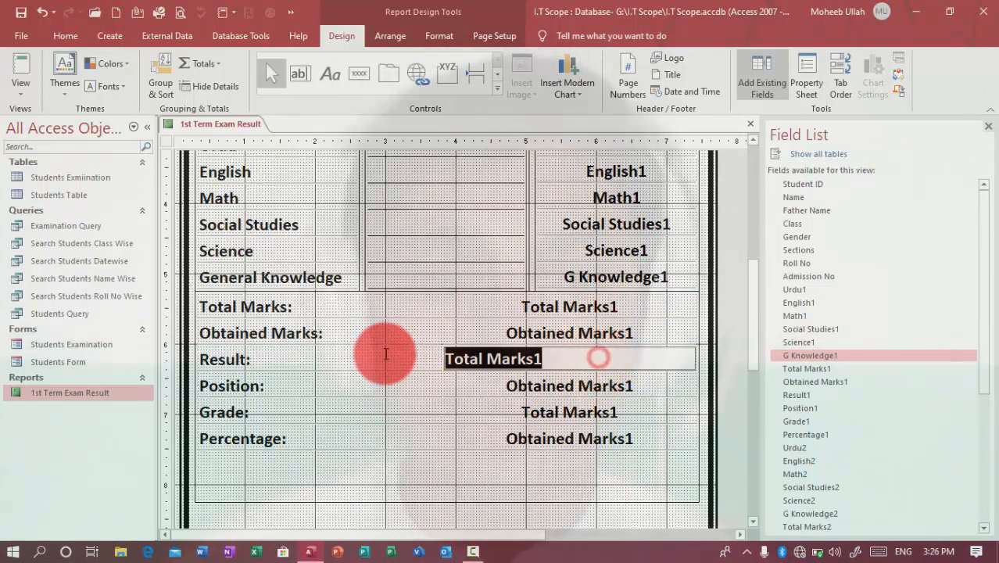
pyautogui.write('Result1')
pyautogui.press('Return')
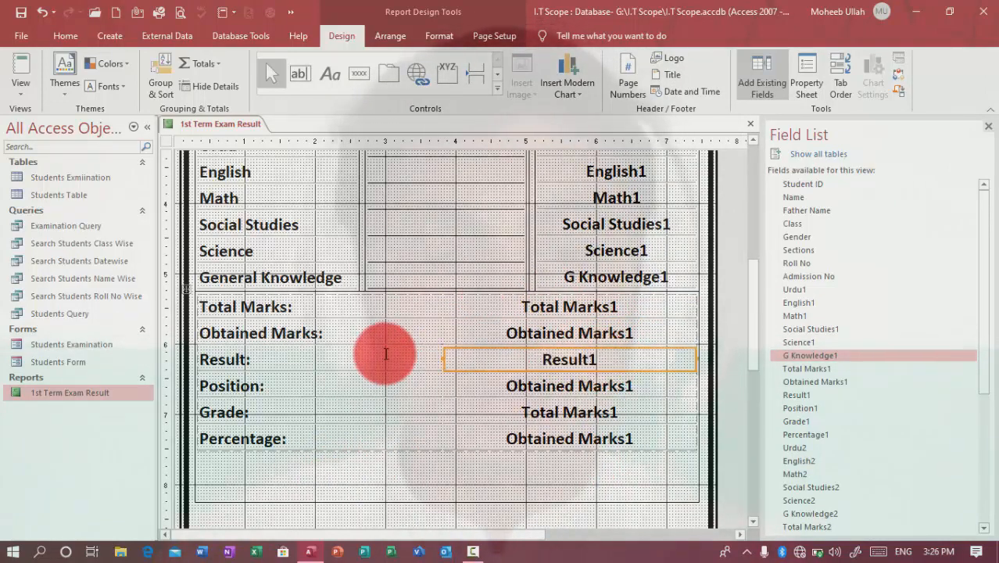
# - Bind the text box beside the Position label to the Position1 field
pyautogui.click(550, 383)
pyautogui.click(550, 384)
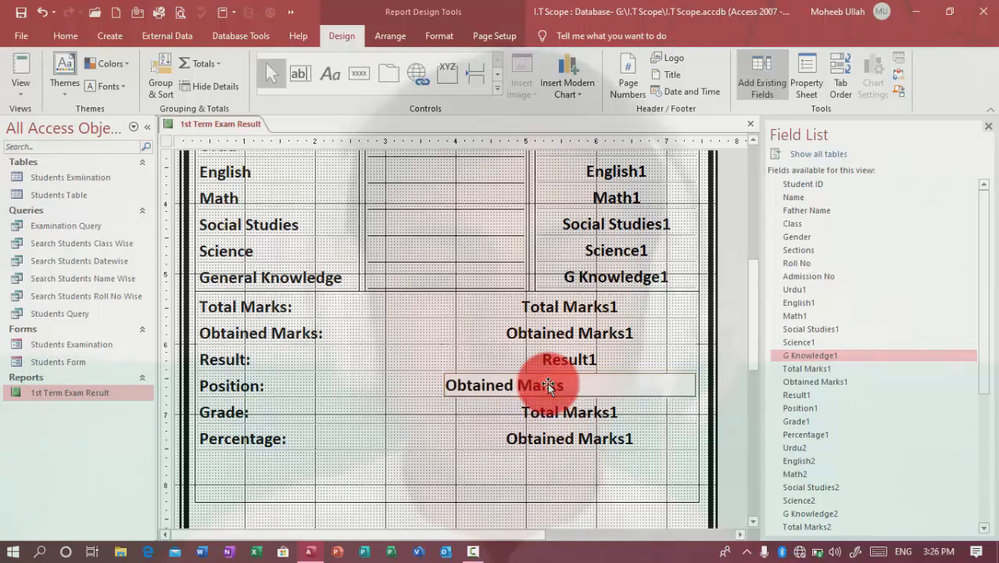
pyautogui.write('Positio')
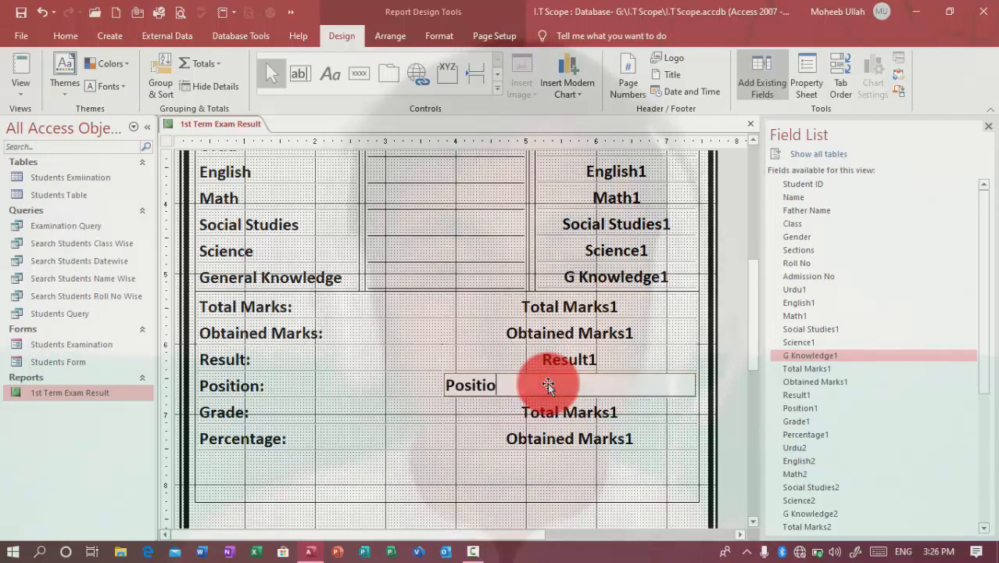
pyautogui.write('n1')
pyautogui.press('Return')
# - Bind the text box beside the Grade label to the Grade1 field
pyautogui.click(568, 415)
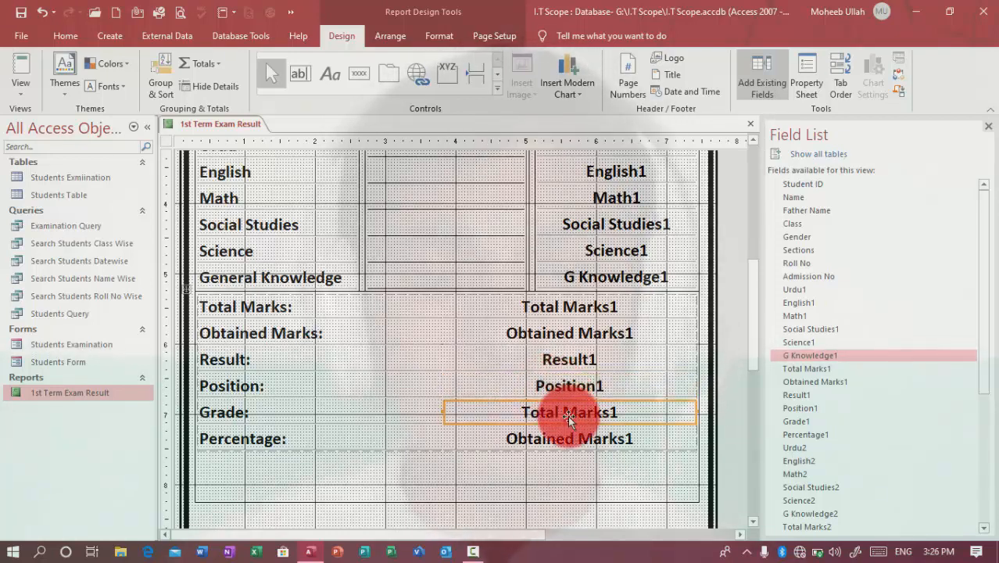
pyautogui.click(567, 415)
pyautogui.press('BackSpace')
pyautogui.press('BackSpace')
pyautogui.press('BackSpace')
pyautogui.press('BackSpace')
pyautogui.press('BackSpace')
pyautogui.press('BackSpace')
pyautogui.press('BackSpace')
pyautogui.press('BackSpace')
pyautogui.press('BackSpace')
pyautogui.press('BackSpace')
pyautogui.press('BackSpace')
pyautogui.press('BackSpace')
pyautogui.write('Grade1')
pyautogui.press('Return')
# - Bind the text box beside the Percentage label to the Percentage1 field
pyautogui.click(585, 440)
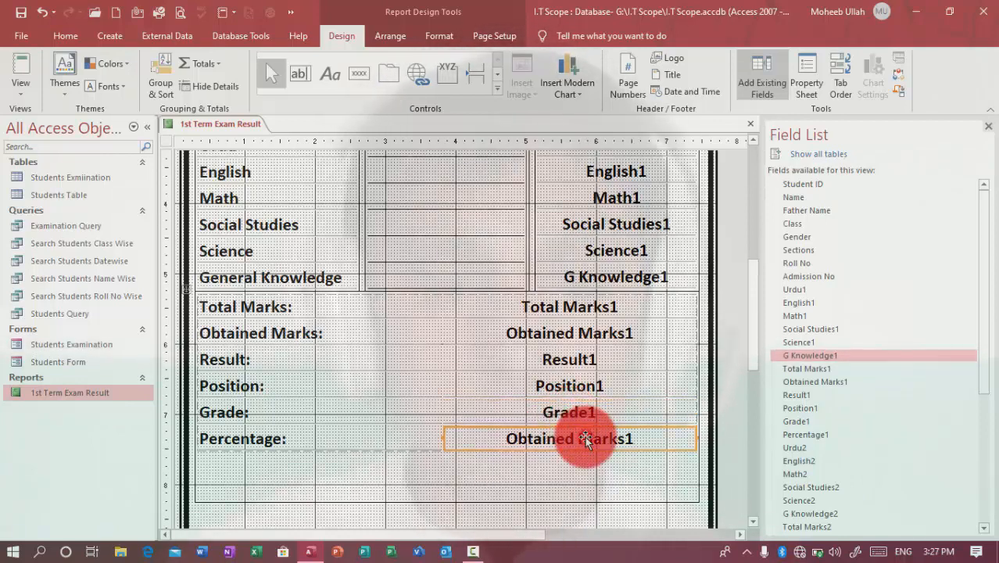
pyautogui.click(584, 438)
pyautogui.press('BackSpace')
pyautogui.press('BackSpace')
pyautogui.press('BackSpace')
pyautogui.press('BackSpace')
pyautogui.press('BackSpace')
pyautogui.press('BackSpace')
pyautogui.press('BackSpace')
pyautogui.press('BackSpace')
pyautogui.press('BackSpace')
pyautogui.press('BackSpace')
pyautogui.press('BackSpace')
pyautogui.press('BackSpace')
pyautogui.press('BackSpace')
pyautogui.press('BackSpace')
pyautogui.press('BackSpace')
pyautogui.write('Per')
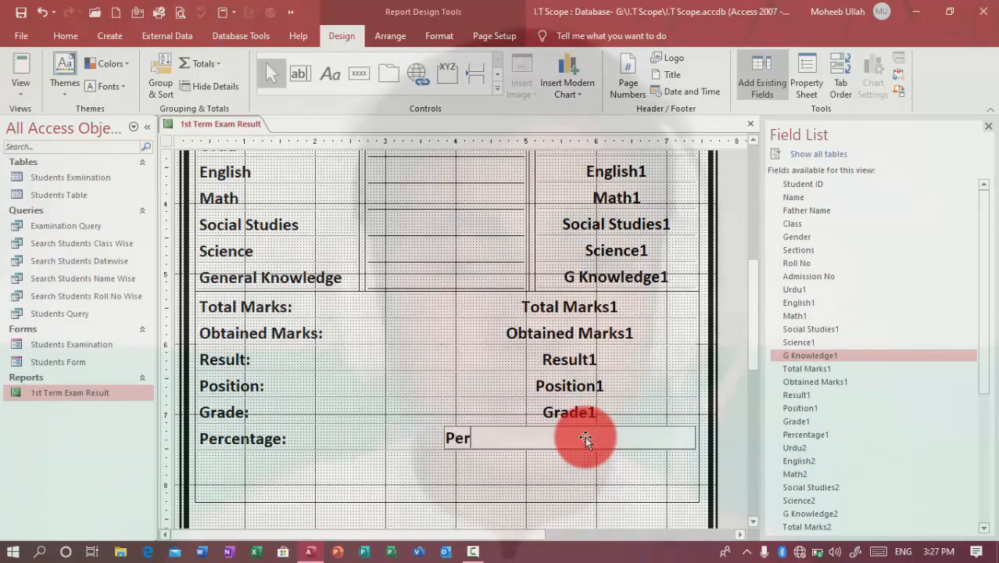
pyautogui.write('centage')
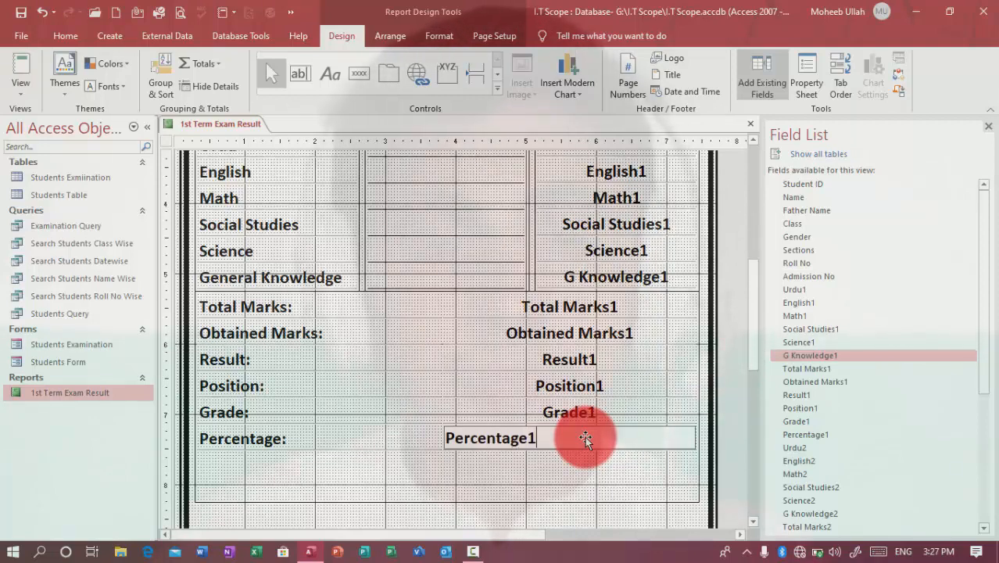
pyautogui.write('1')
pyautogui.press('Return')
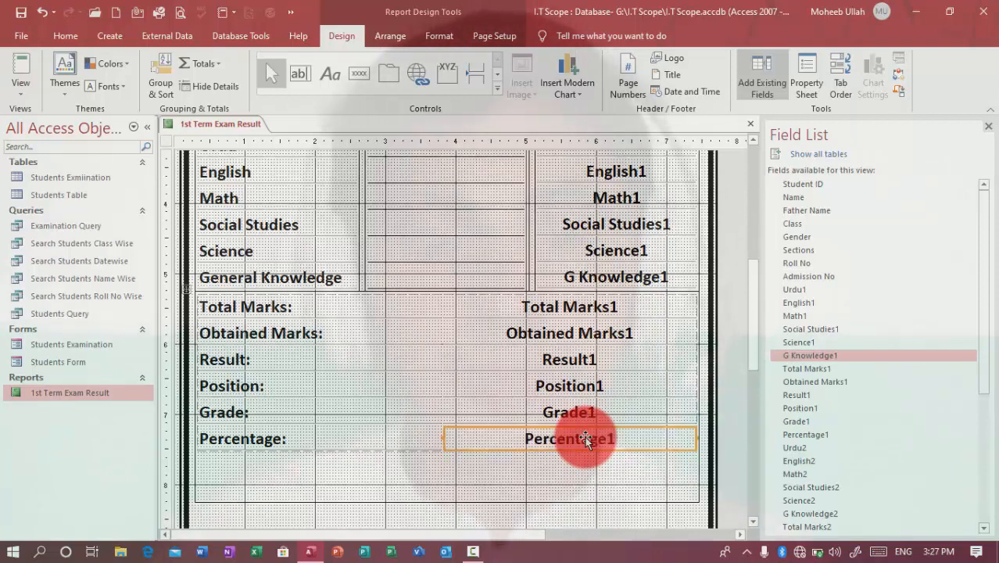
# - Close the field list and reopen the report, submitting the class parameter to examine the six summary rows
pyautogui.click(987, 127)
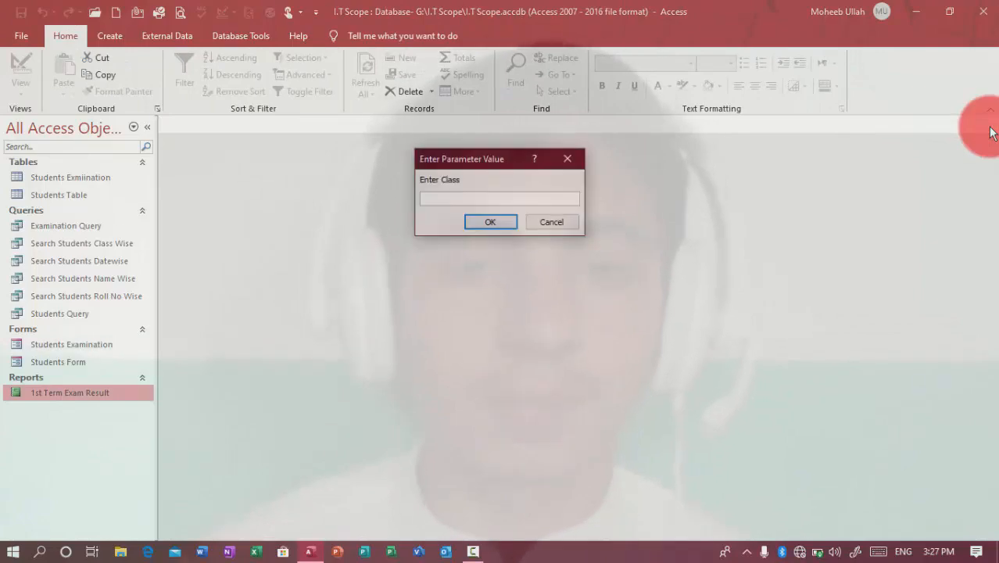
pyautogui.press('Return')
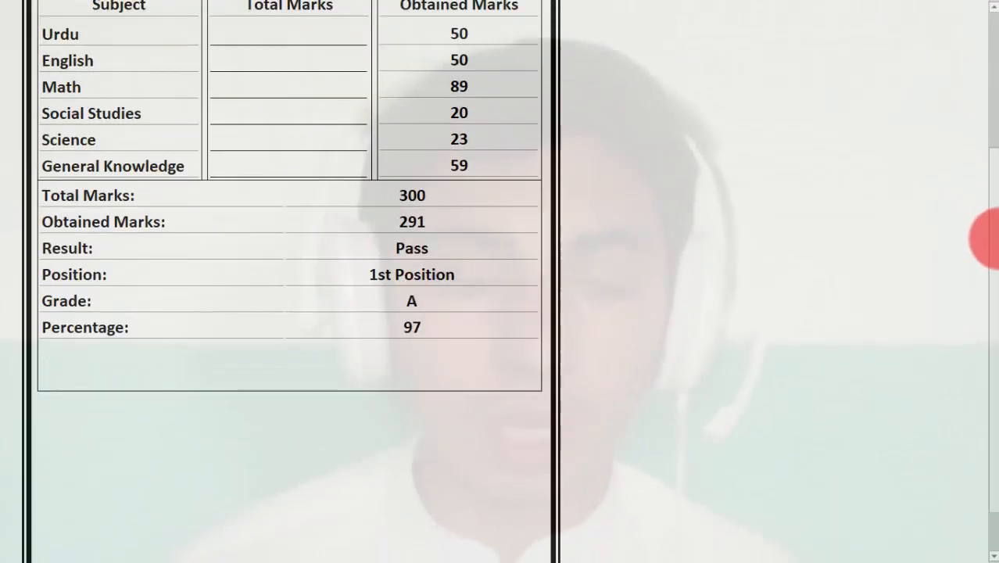
# - Return the report to design mode and draw a thin full-width rectangle between the General Knowledge and Total Marks rows
pyautogui.click(415, 196)
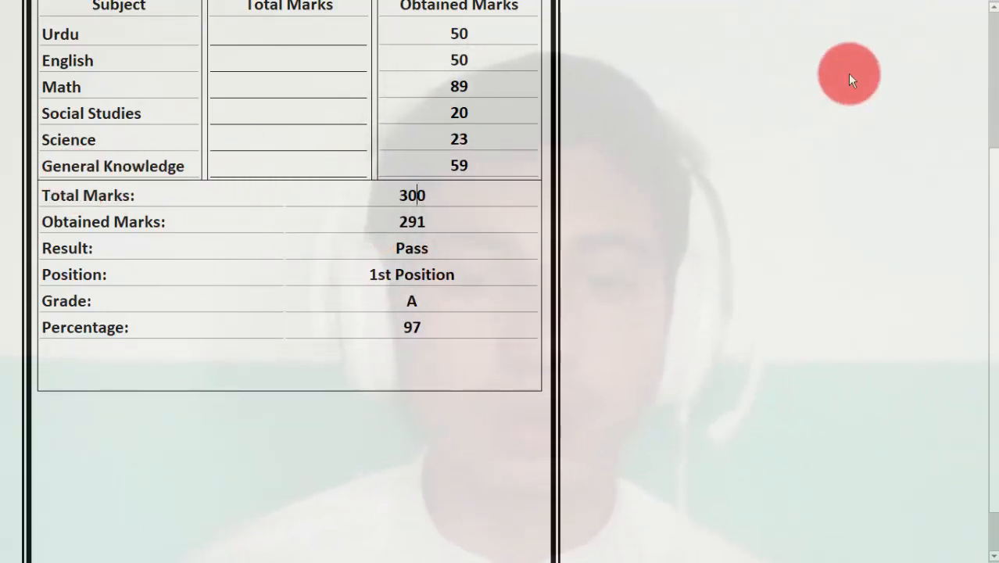
pyautogui.rightClick(847, 73)
pyautogui.click(871, 125)
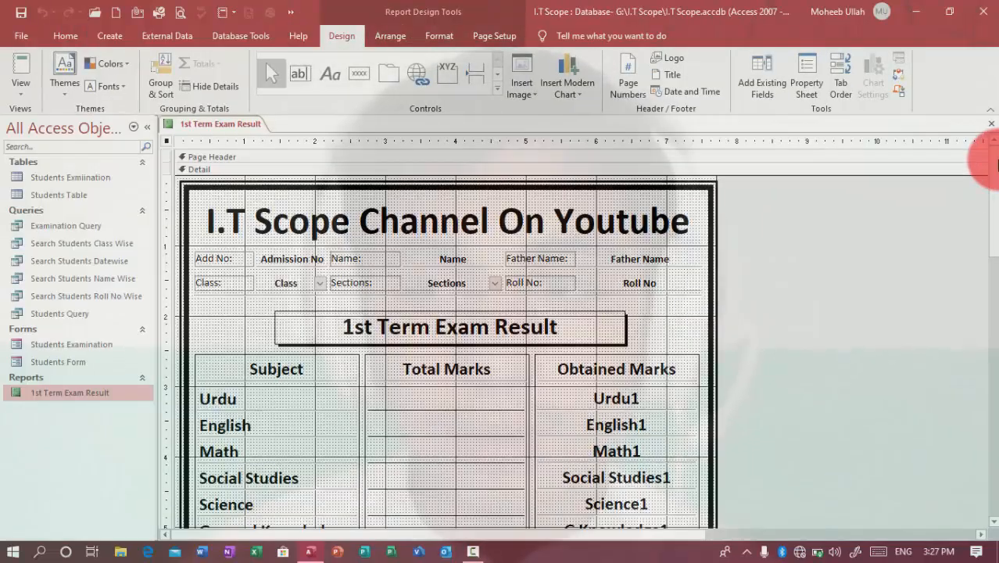
pyautogui.moveTo(994, 166); pyautogui.dragTo(997, 280)
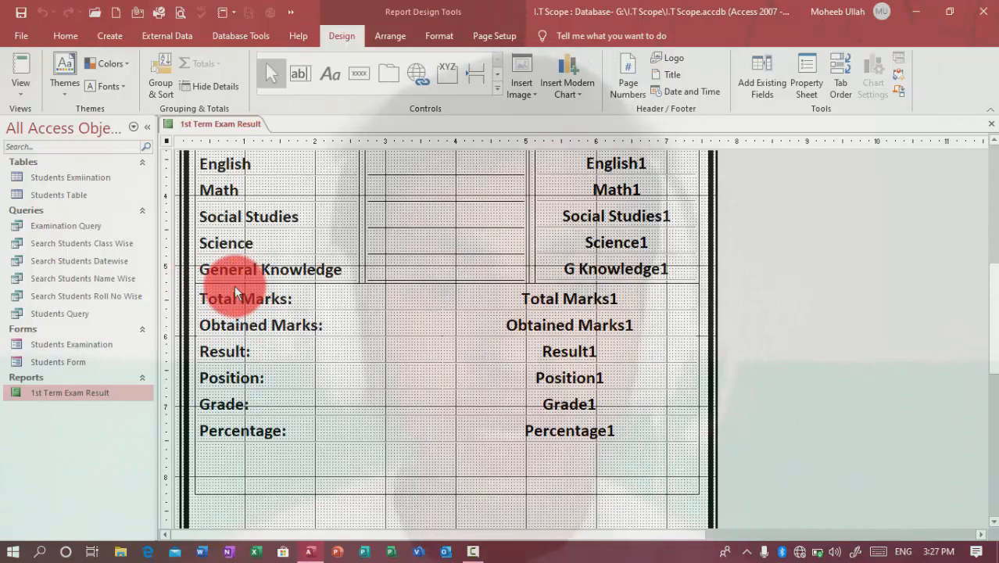
pyautogui.click(497, 87)
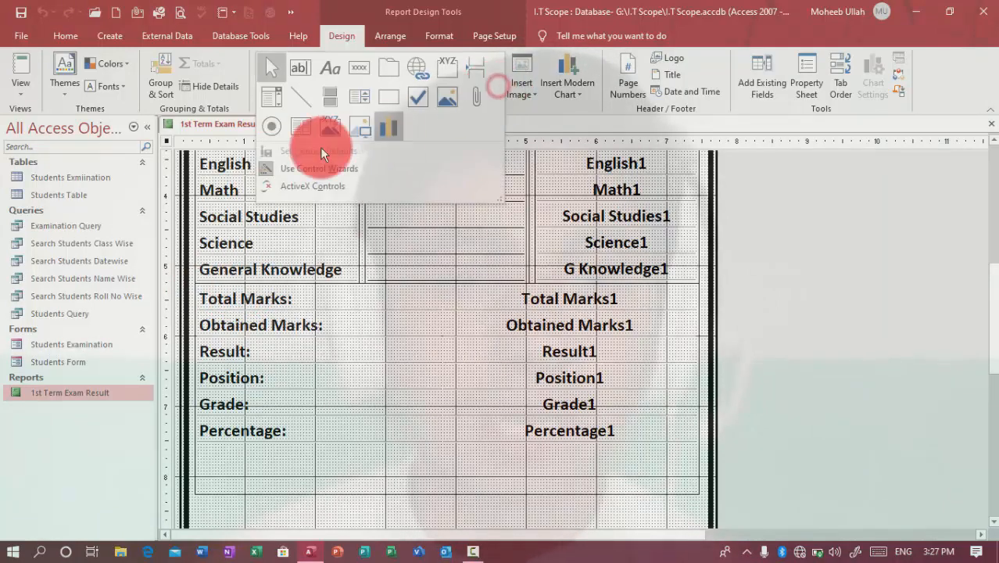
pyautogui.click(387, 98)
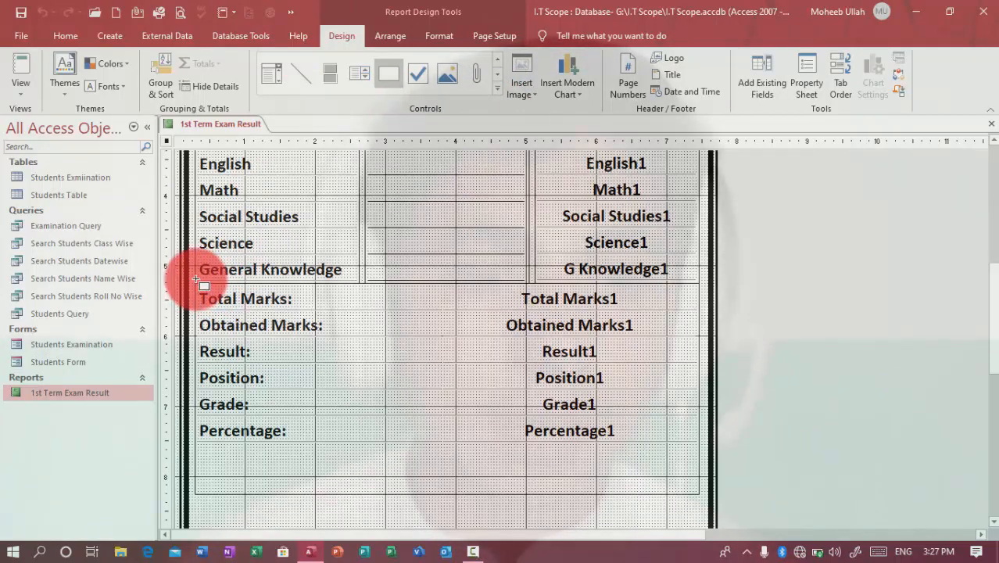
pyautogui.moveTo(221, 286); pyautogui.dragTo(694, 288)
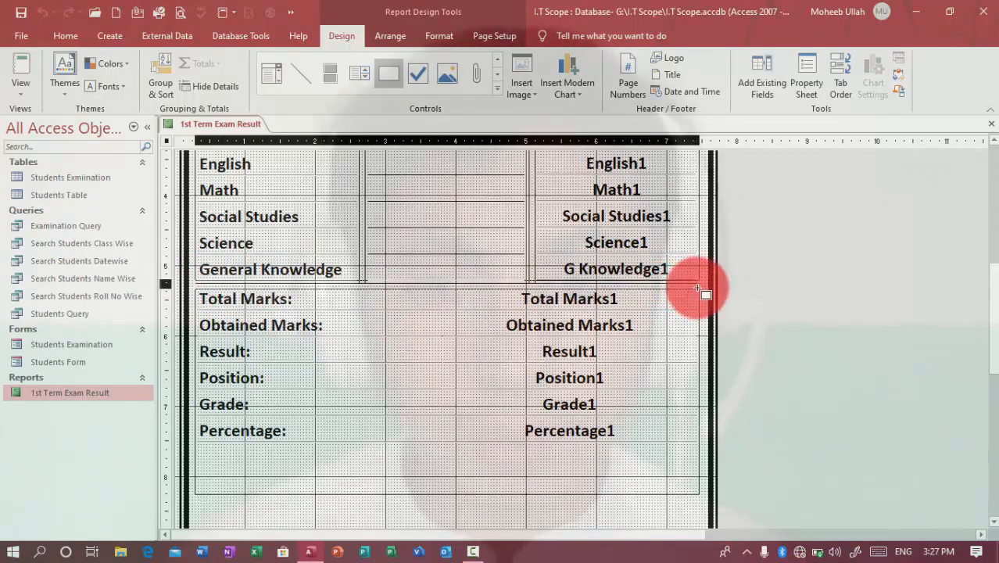
pyautogui.moveTo(697, 286); pyautogui.dragTo(697, 286)
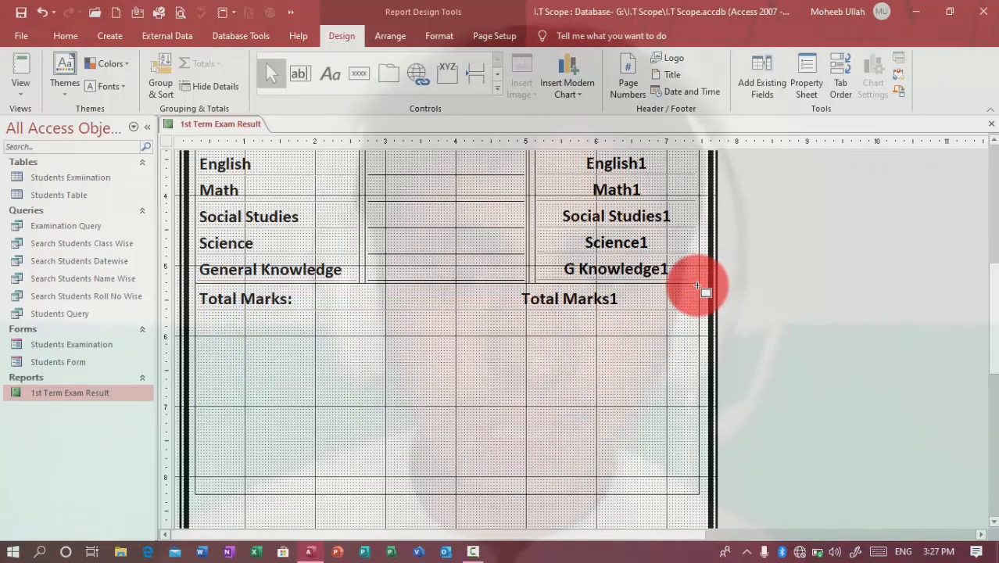
# - Set the outline of the thin rectangle between the marks table and the summary to Transparent
pyautogui.click(455, 39)
pyautogui.click(655, 75)
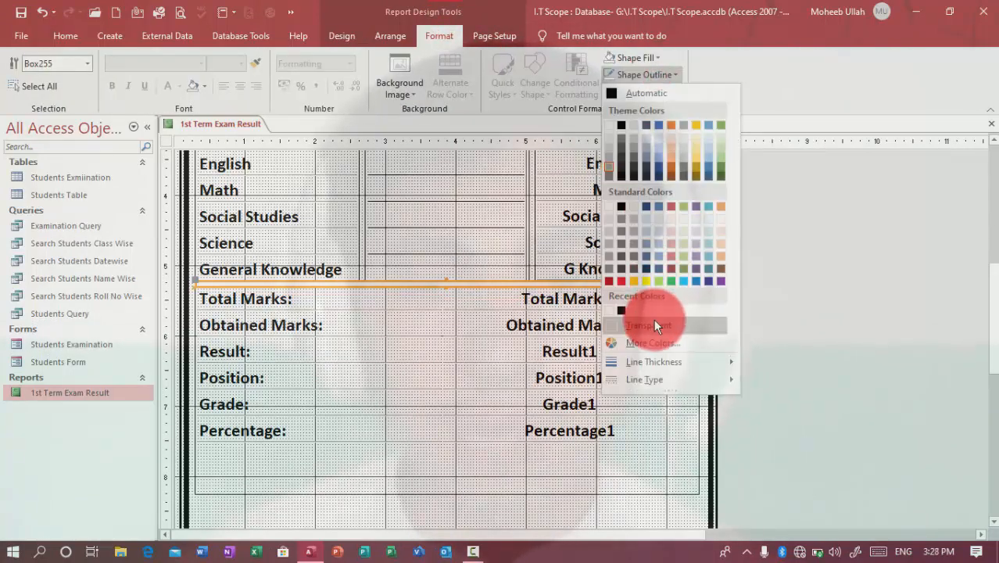
pyautogui.click(653, 323)
pyautogui.click(791, 316)
# - Save and close the report, reopen it for class Nazra and examine the separation between the marks table and the summary
pyautogui.click(992, 125)
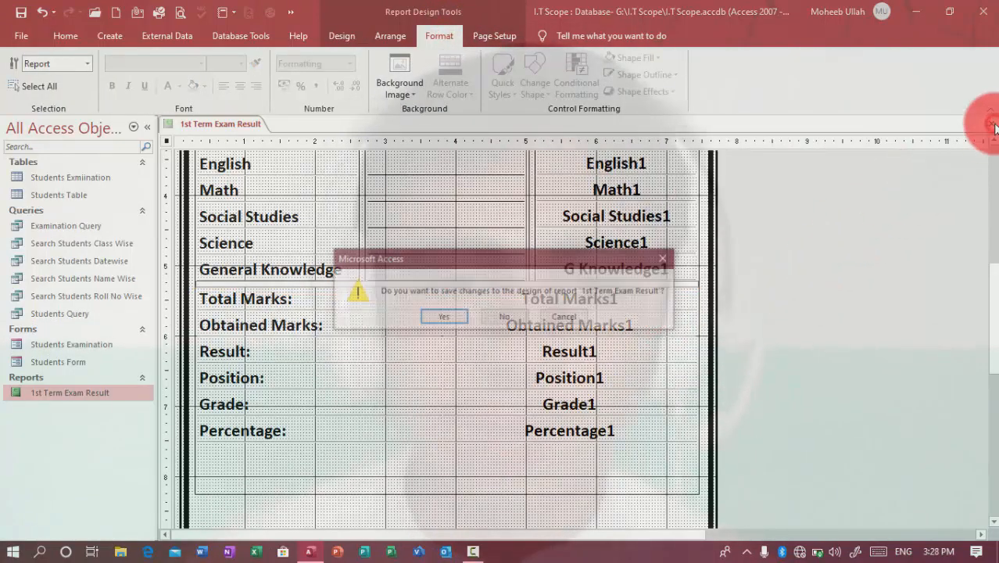
pyautogui.press('Return')
pyautogui.press('Return')
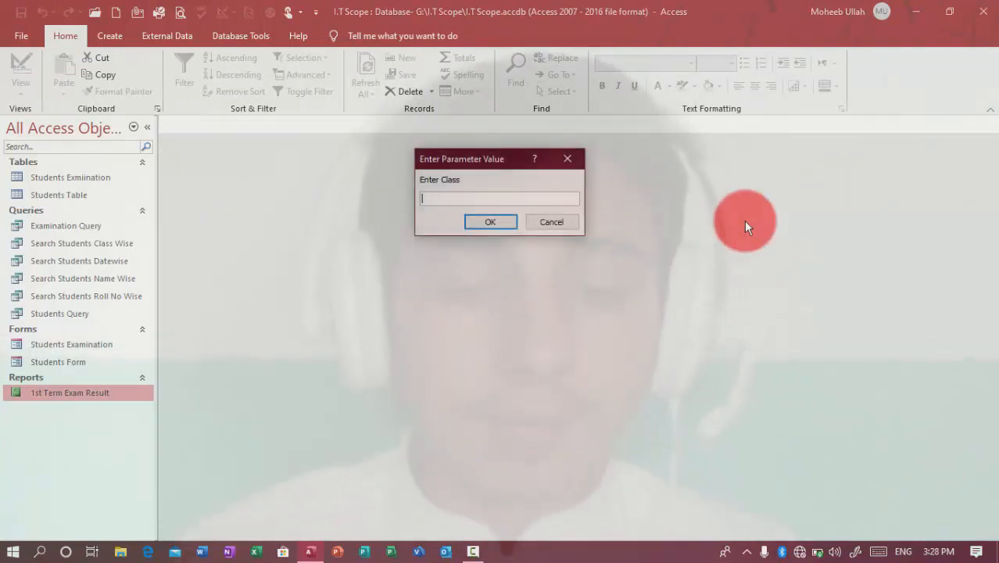
pyautogui.write('Nazra')
pyautogui.press('Return')
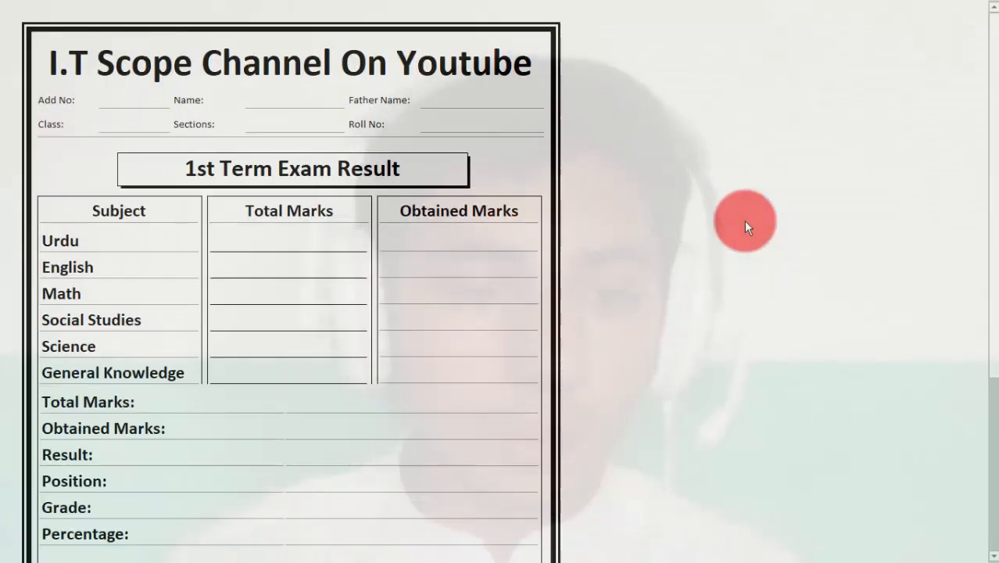
pyautogui.moveTo(995, 143); pyautogui.dragTo(997, 166)
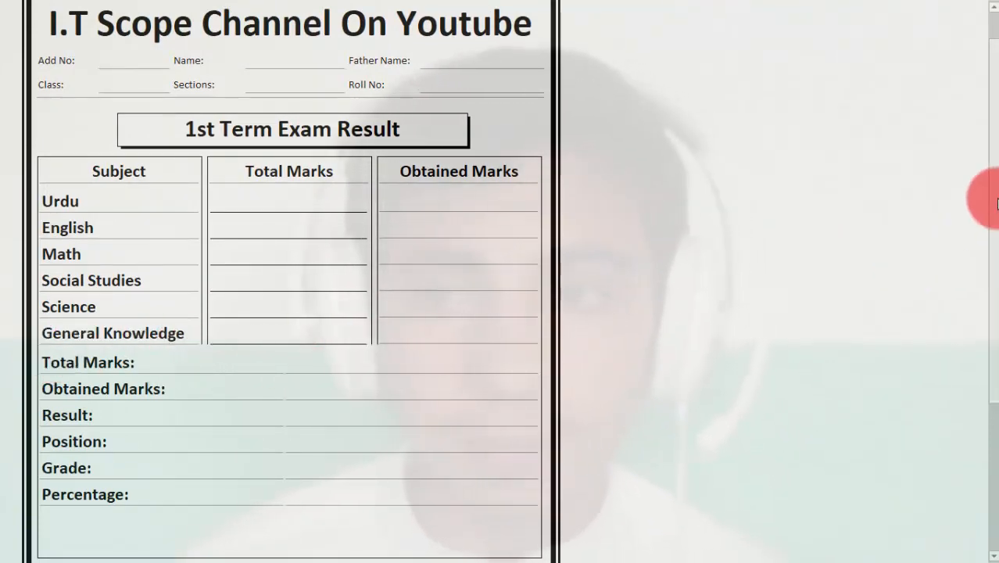
pyautogui.moveTo(989, 196); pyautogui.dragTo(989, 292)
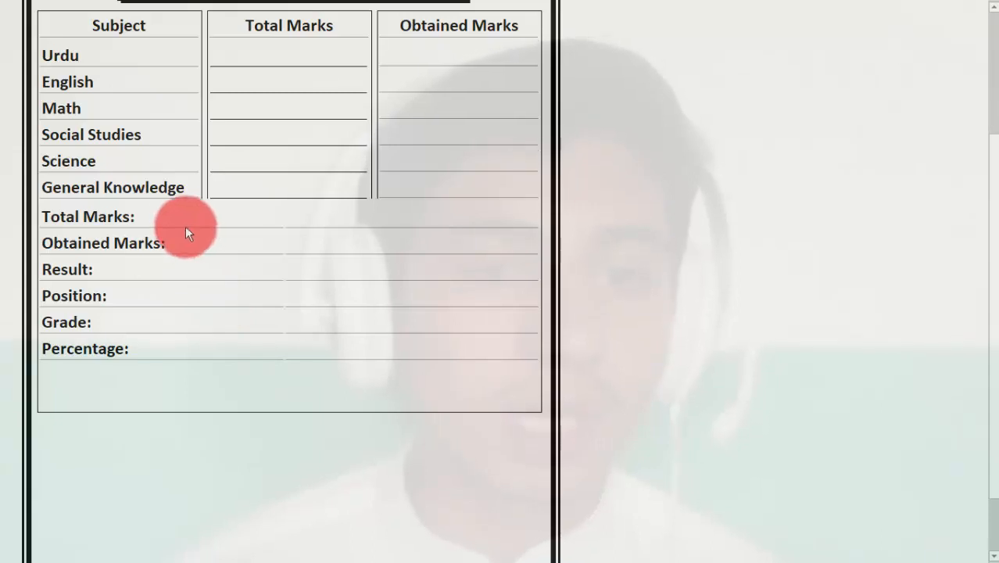
pyautogui.click(404, 243)
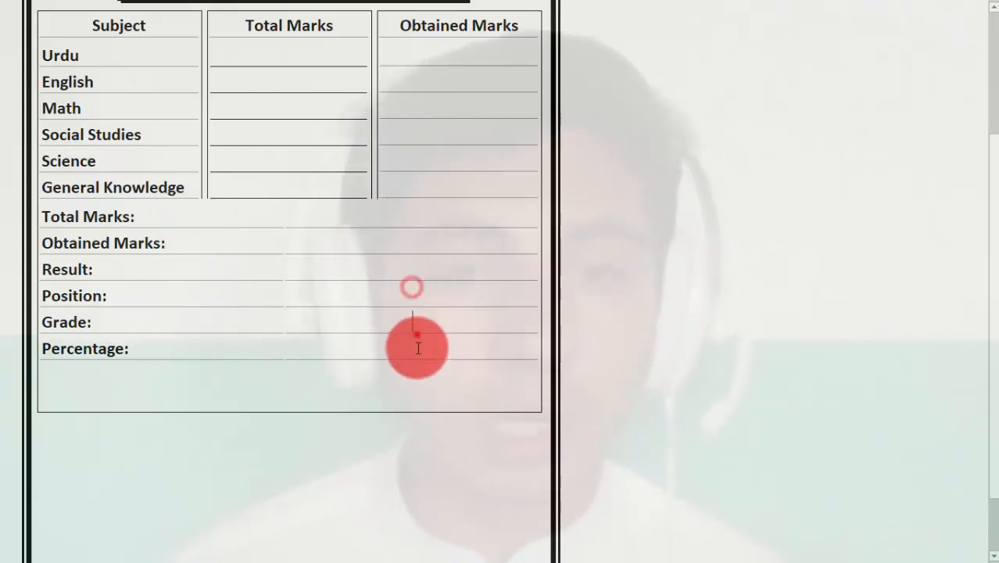
# - Return to design mode and shift all six summary rows slightly down, away from the marks table
pyautogui.rightClick(701, 101)
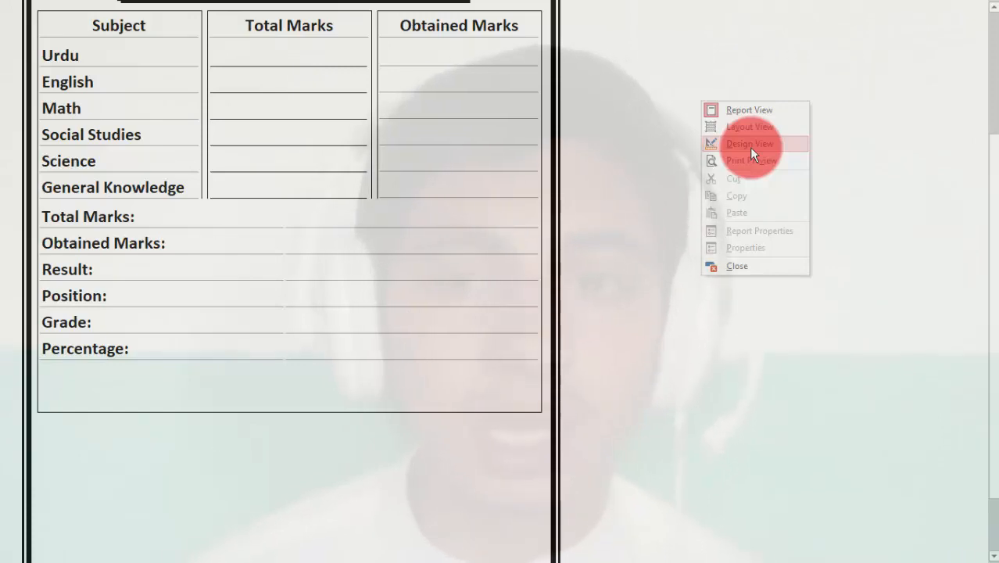
pyautogui.click(749, 147)
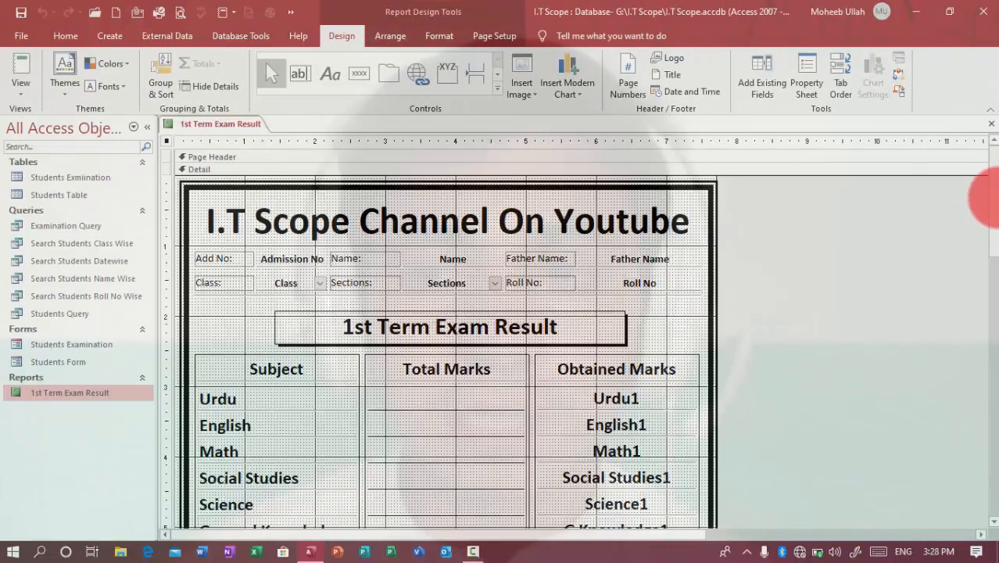
pyautogui.moveTo(991, 195); pyautogui.dragTo(987, 346)
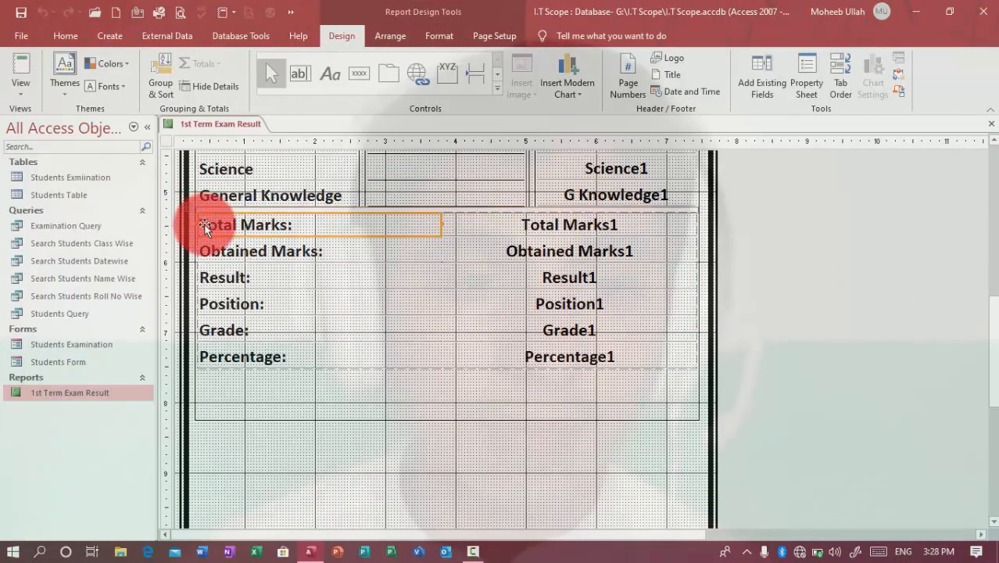
pyautogui.click(185, 210)
pyautogui.press('Down')
pyautogui.press('Down')
pyautogui.press('Down')
pyautogui.press('Down')
pyautogui.press('Down')
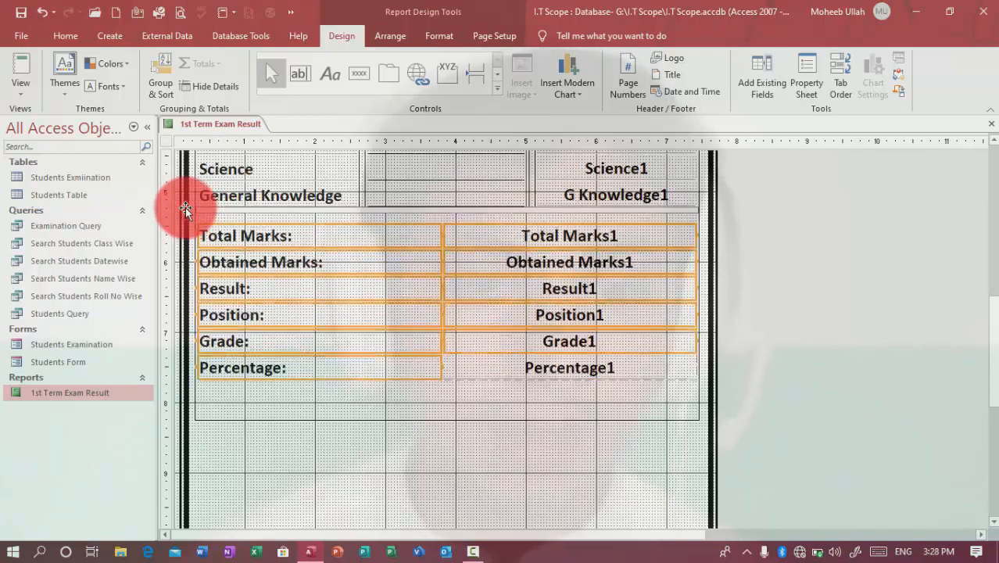
pyautogui.click(808, 311)
# - Left-align the six bound summary text boxes and shorten the surrounding box to end just below the Percentage row
pyautogui.click(458, 242)
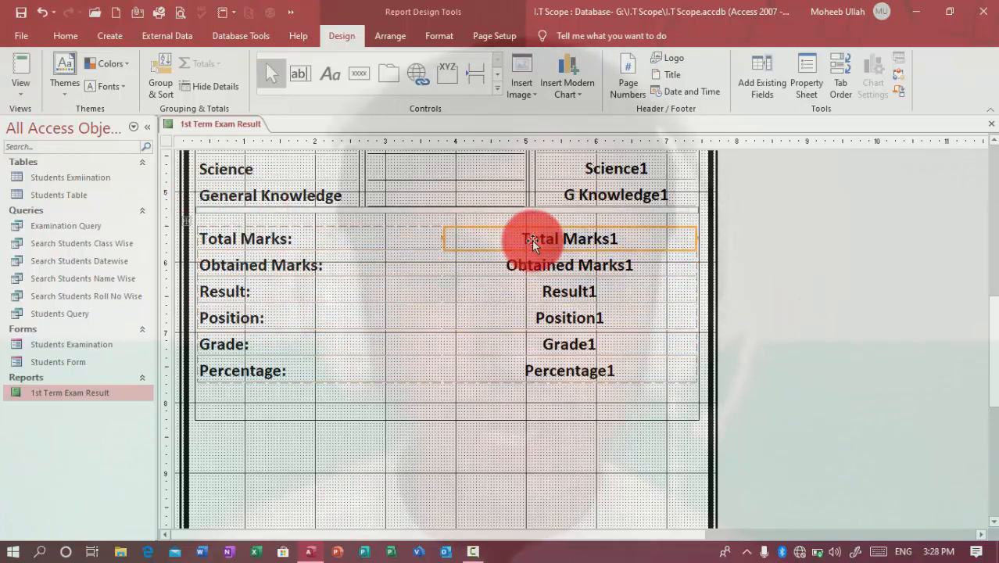
pyautogui.click(545, 222)
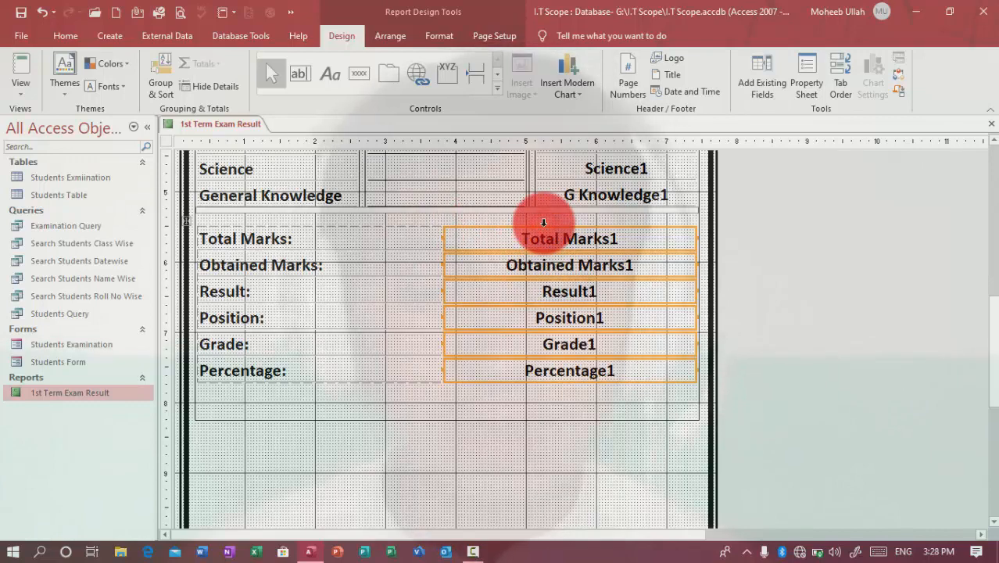
pyautogui.hotkey('ctrl', 'l')
pyautogui.click(842, 285)
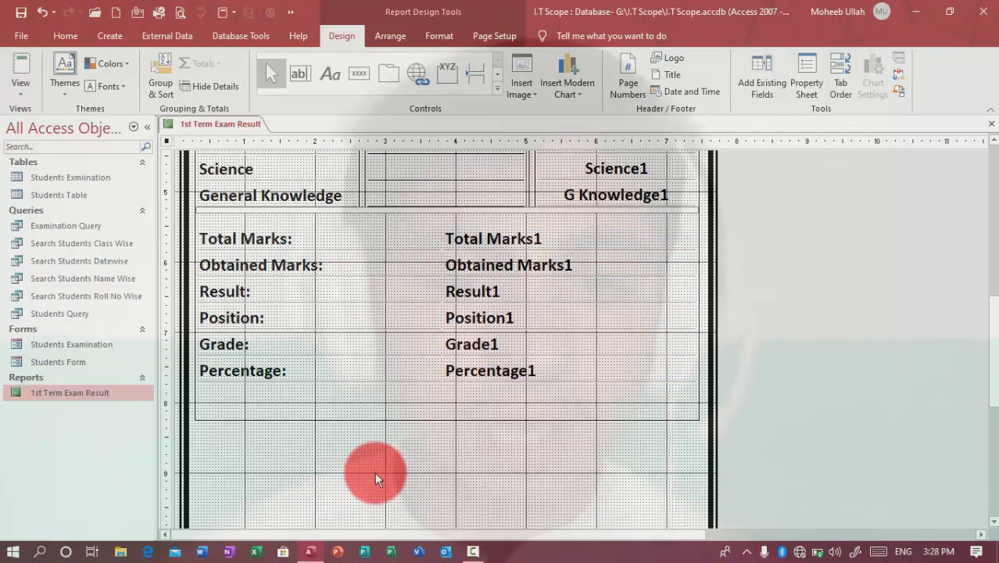
pyautogui.click(383, 422)
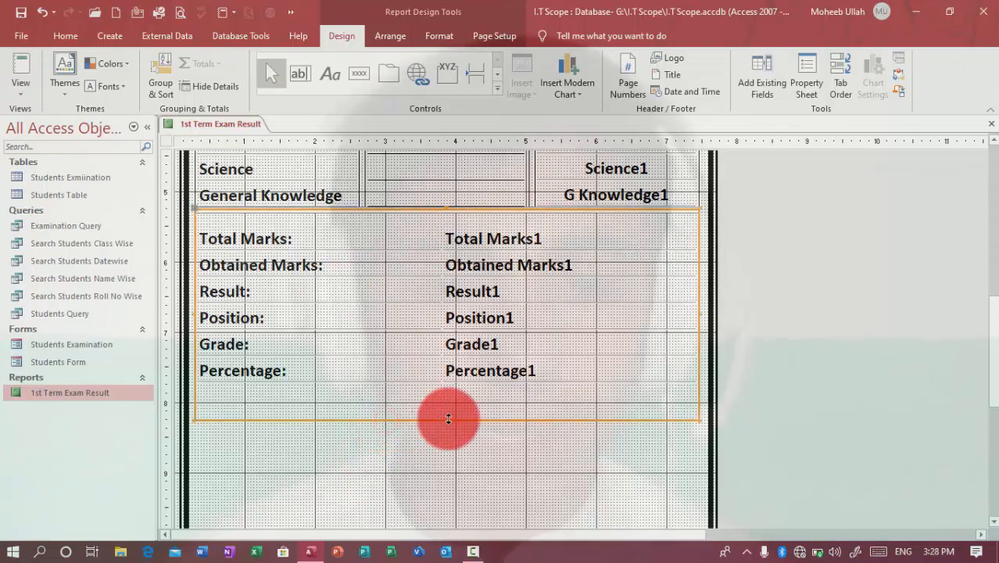
pyautogui.moveTo(444, 419); pyautogui.dragTo(452, 406)
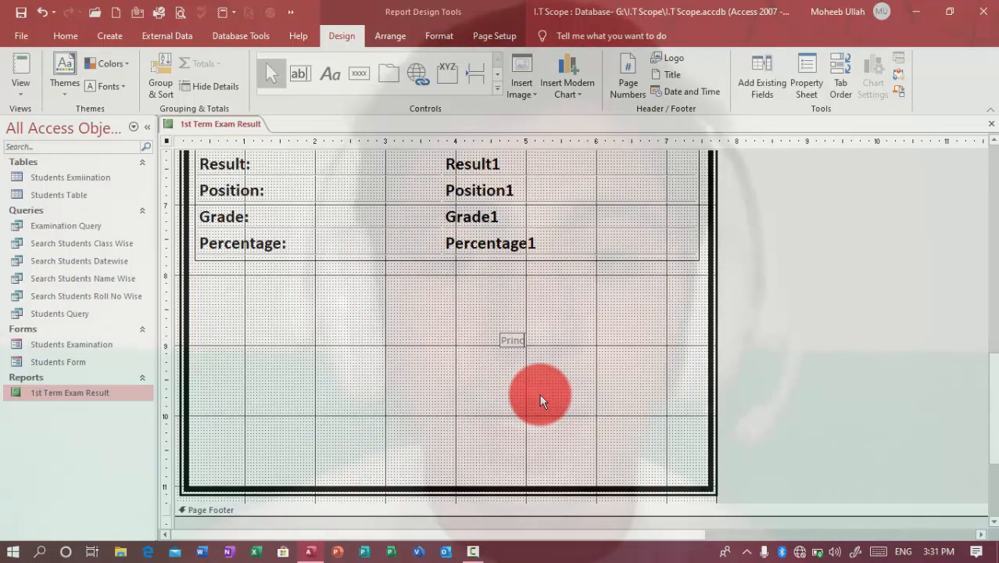
# - Complete the caption of the new label below the summary box as "Principel Signature:"
pyautogui.write('ipel')
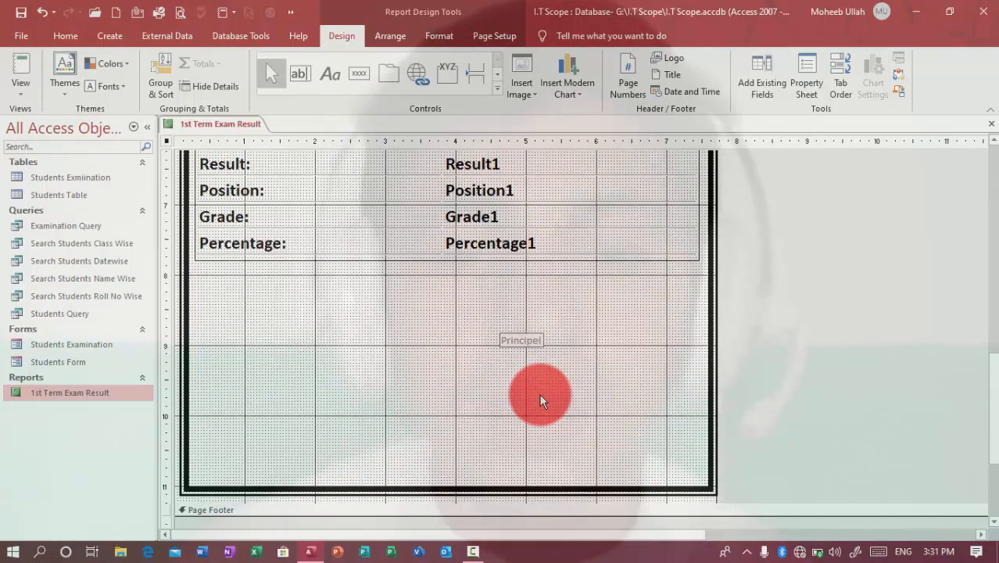
pyautogui.write(' Signature')
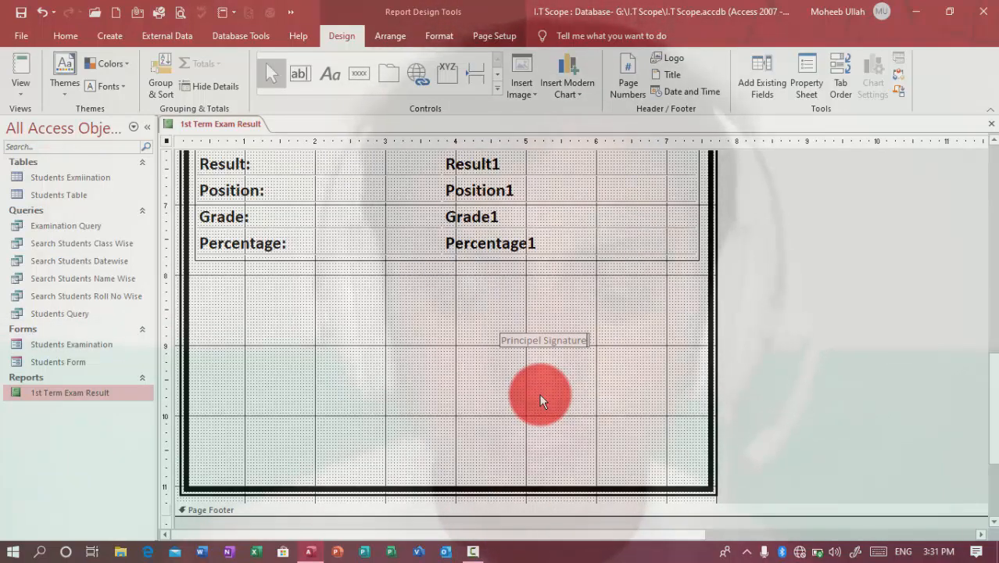
pyautogui.press('Return')
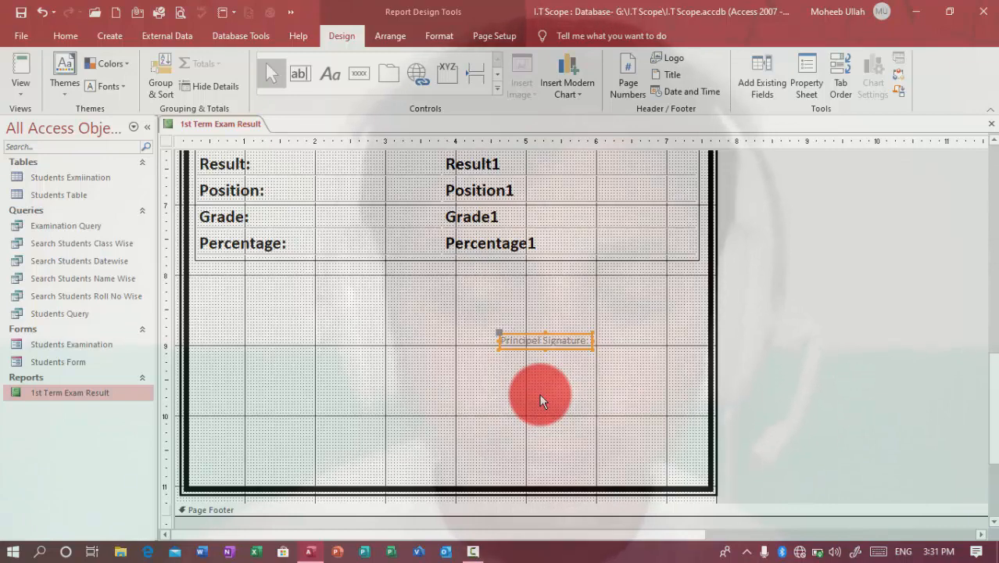
# - Paste a copy of the principal signature label directly below it and erase the copy's caption text
pyautogui.hotkey('ctrl', 'v')
pyautogui.press('F2')
pyautogui.press('BackSpace')
pyautogui.press('BackSpace')
pyautogui.press('BackSpace')
pyautogui.press('BackSpace')
pyautogui.press('BackSpace')
pyautogui.press('BackSpace')
pyautogui.press('BackSpace')
pyautogui.press('BackSpace')
pyautogui.press('BackSpace')
pyautogui.press('BackSpace')
pyautogui.press('BackSpace')
pyautogui.press('BackSpace')
pyautogui.press('BackSpace')
pyautogui.press('BackSpace')
pyautogui.press('BackSpace')
pyautogui.press('BackSpace')
pyautogui.press('BackSpace')
pyautogui.press('BackSpace')
pyautogui.press('BackSpace')
pyautogui.press('BackSpace')
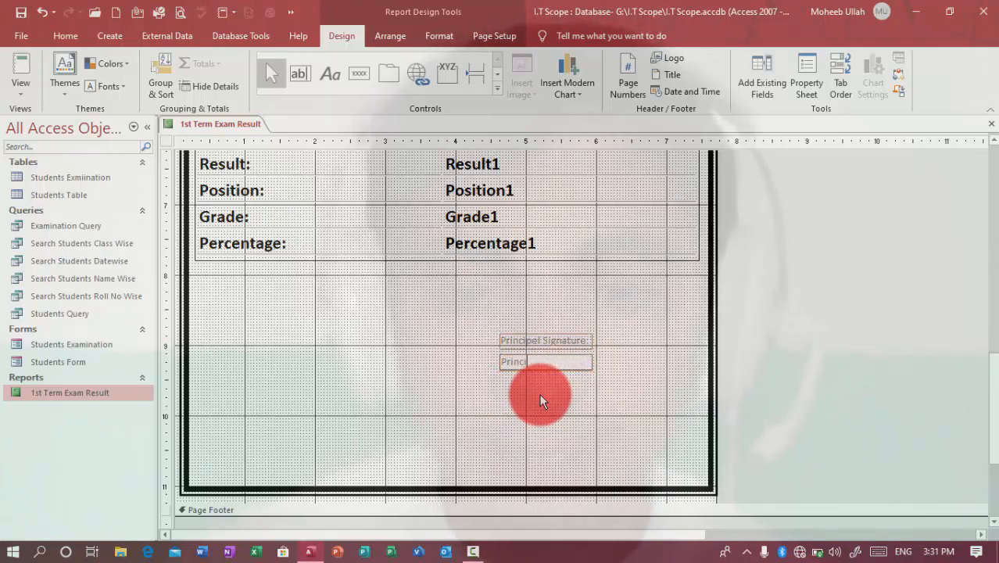
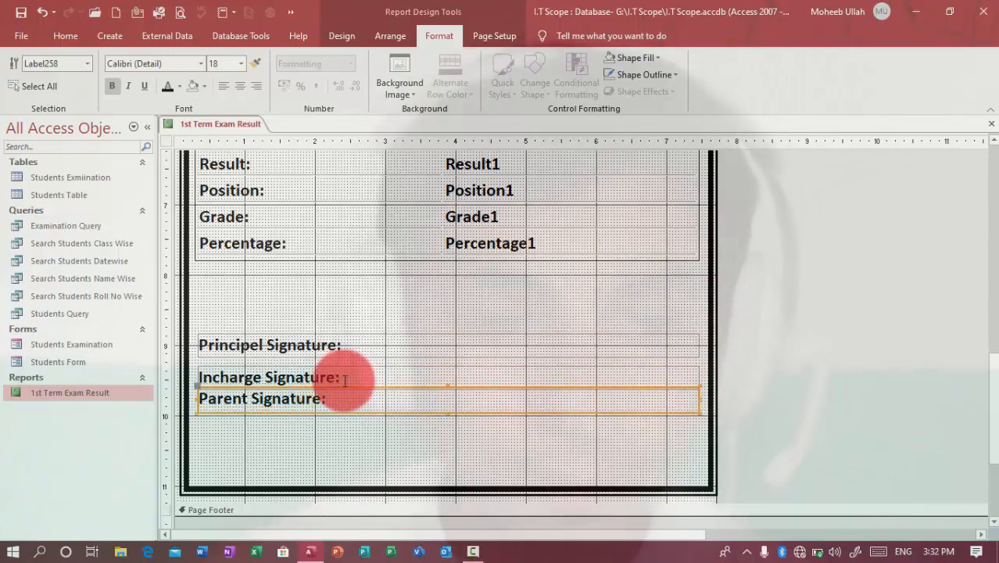
# - Nudge the Incharge Signature label up so the three signature labels are evenly spaced
pyautogui.click(329, 372)
pyautogui.press('Up')
pyautogui.press('Up')
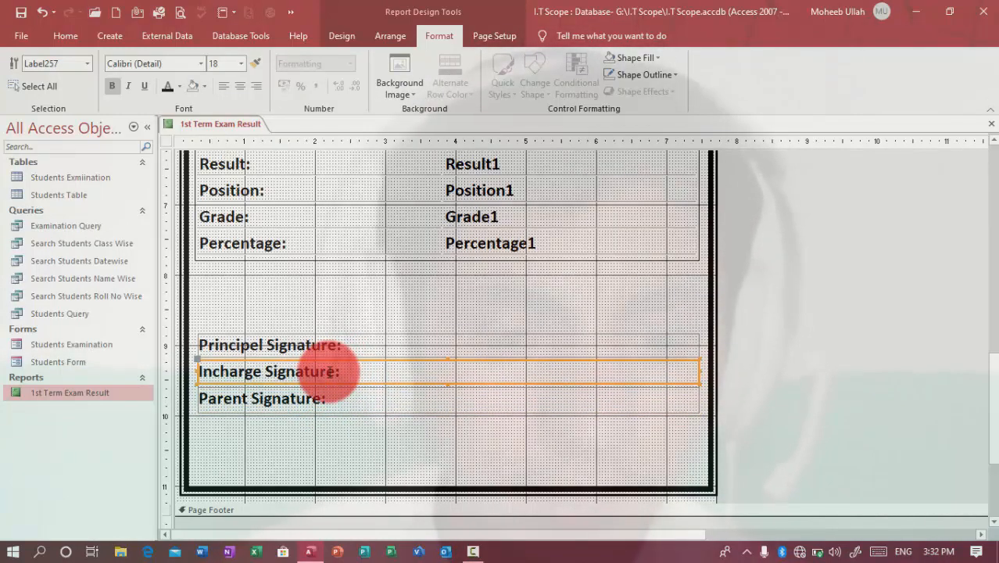
pyautogui.click(309, 400)
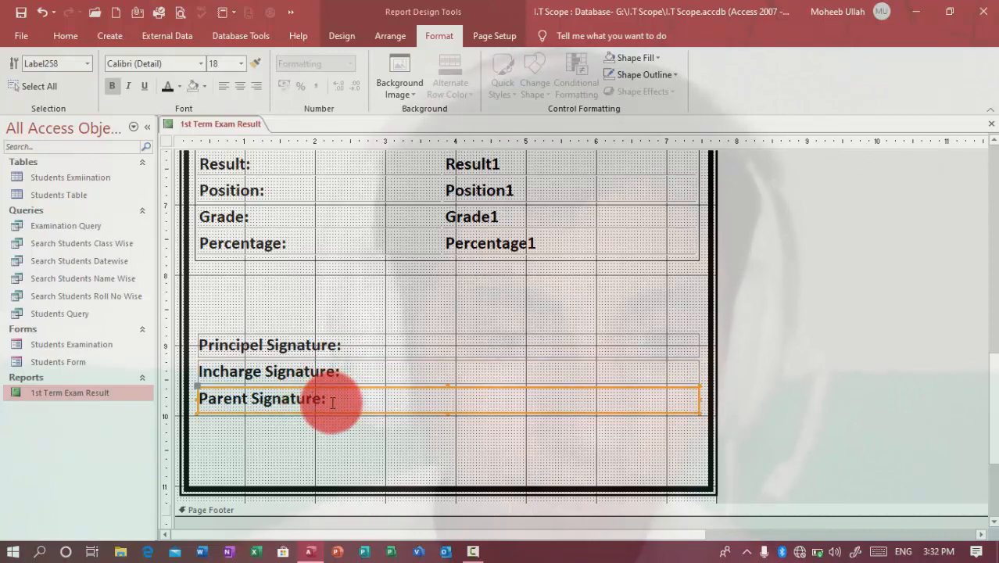
pyautogui.click(358, 438)
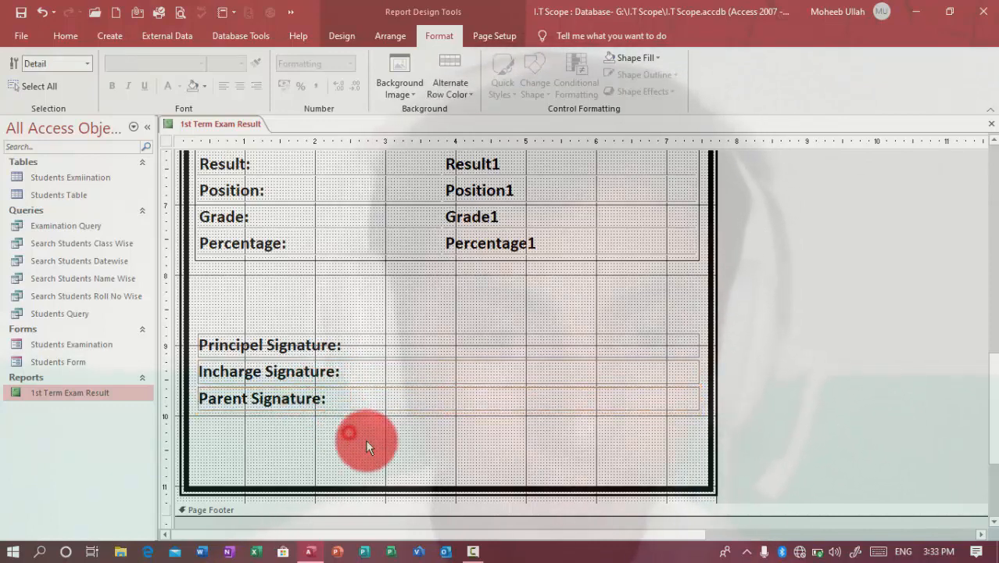
# - Move the three signature labels up together, keeping a gap of over half a ruler unit below the summary box
pyautogui.moveTo(371, 443); pyautogui.dragTo(341, 321)
pyautogui.press('Down')
pyautogui.press('Up')
pyautogui.press('Up')
pyautogui.press('Up')
pyautogui.press('Up')
pyautogui.press('Up')
pyautogui.press('Up')
pyautogui.press('Up')
pyautogui.press('Up')
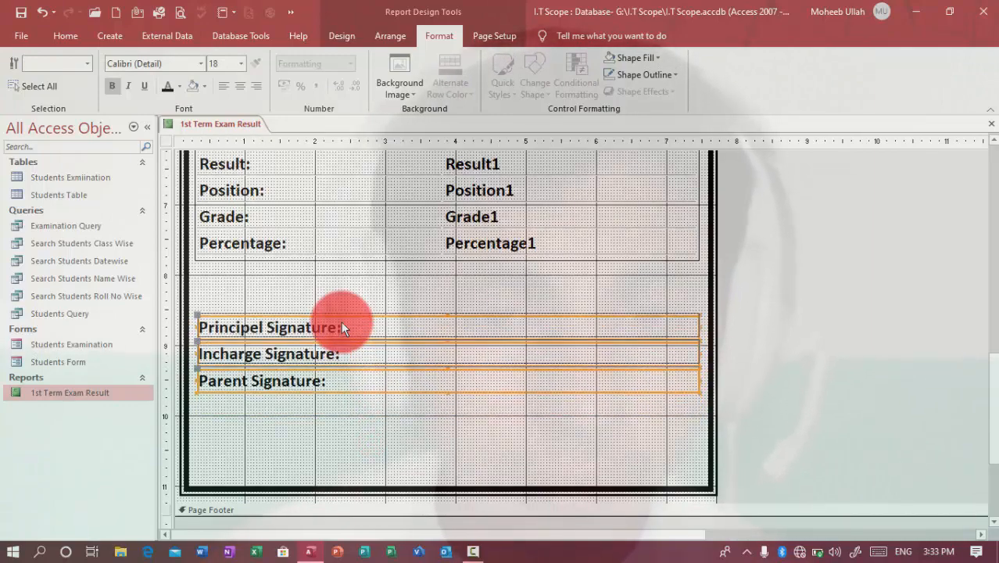
pyautogui.press('Up')
pyautogui.press('Up')
pyautogui.press('Up')
pyautogui.press('Up')
pyautogui.press('Up')
pyautogui.press('Up')
pyautogui.press('Down')
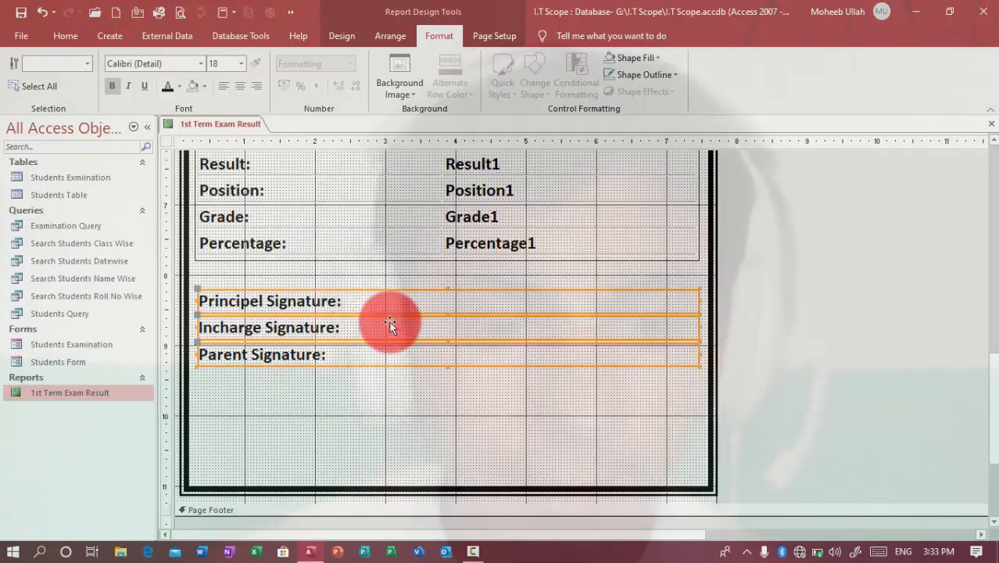
pyautogui.press('Down')
pyautogui.press('Down')
pyautogui.press('Down')
pyautogui.press('Down')
pyautogui.press('Down')
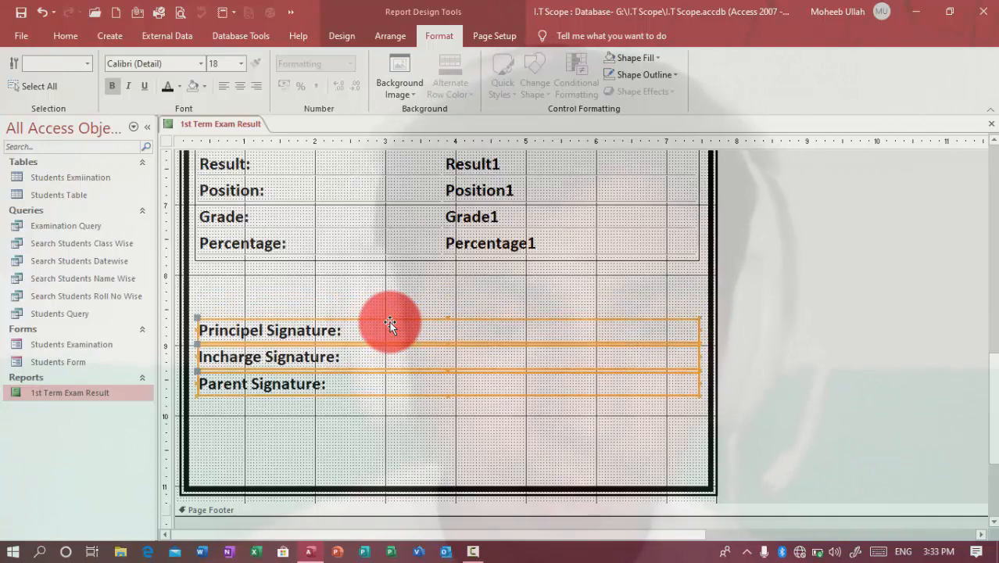
pyautogui.click(386, 296)
pyautogui.click(327, 320)
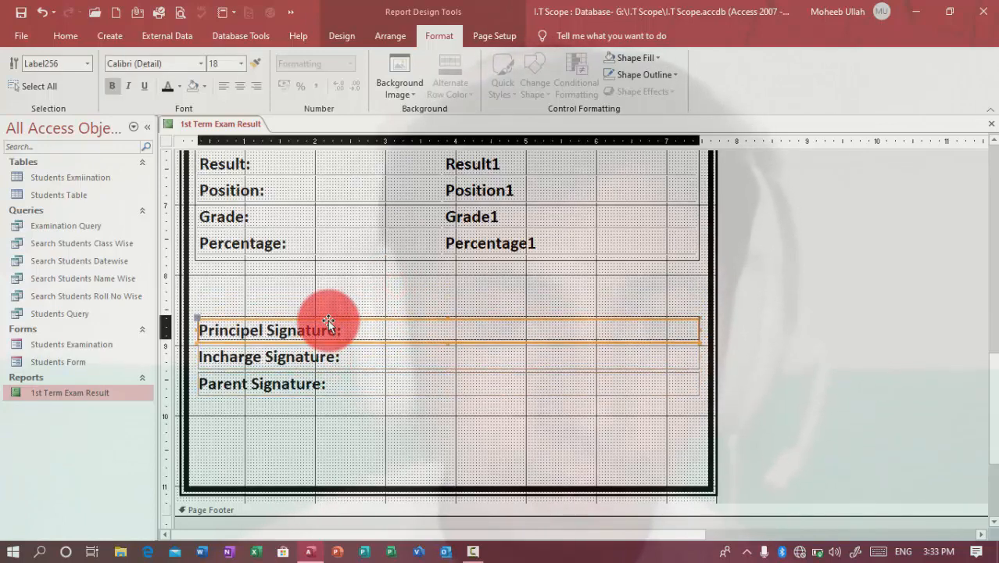
# - Spread out the signature labels evenly by moving the Principel label up and the Parent label down, about half a ruler unit apart
pyautogui.press('Up')
pyautogui.press('Up')
pyautogui.click(330, 382)
pyautogui.press('Down')
pyautogui.press('Down')
pyautogui.press('Down')
pyautogui.press('Down')
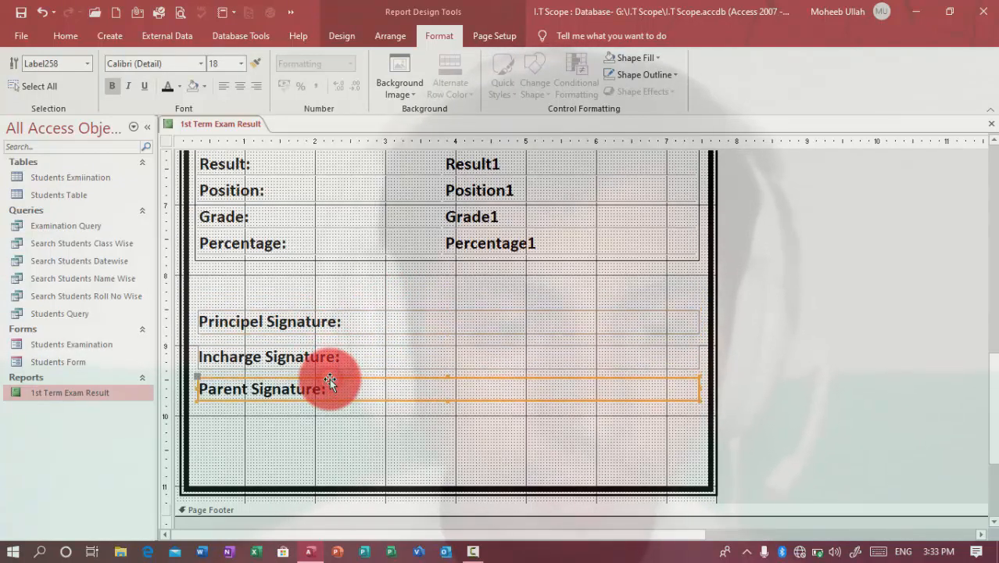
pyautogui.click(381, 442)
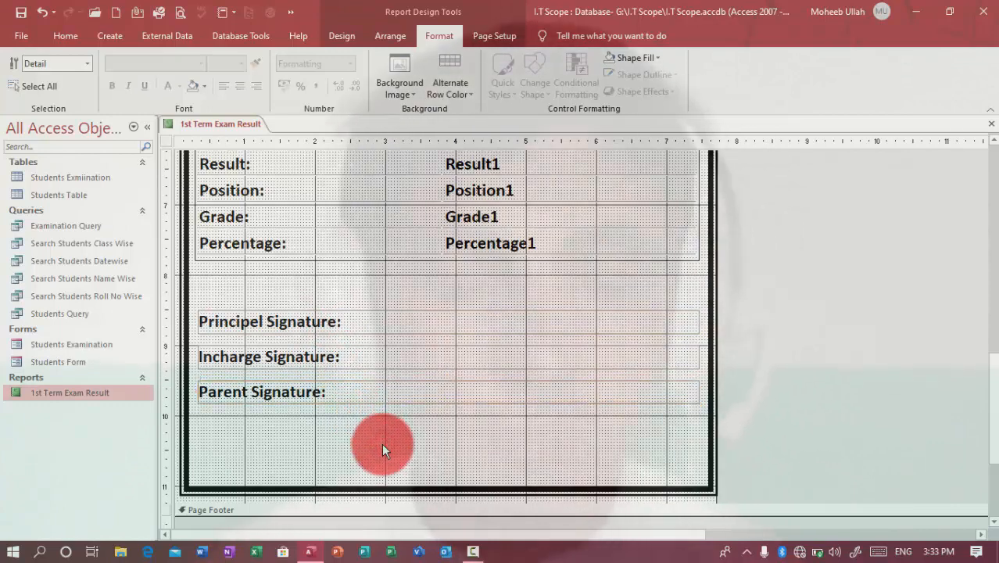
# - Paste a copy of the Parent Signature label and move it down to just above the page border's bottom edge
pyautogui.click(234, 390)
pyautogui.hotkey('ctrl', 'c')
pyautogui.hotkey('ctrl', 'v')
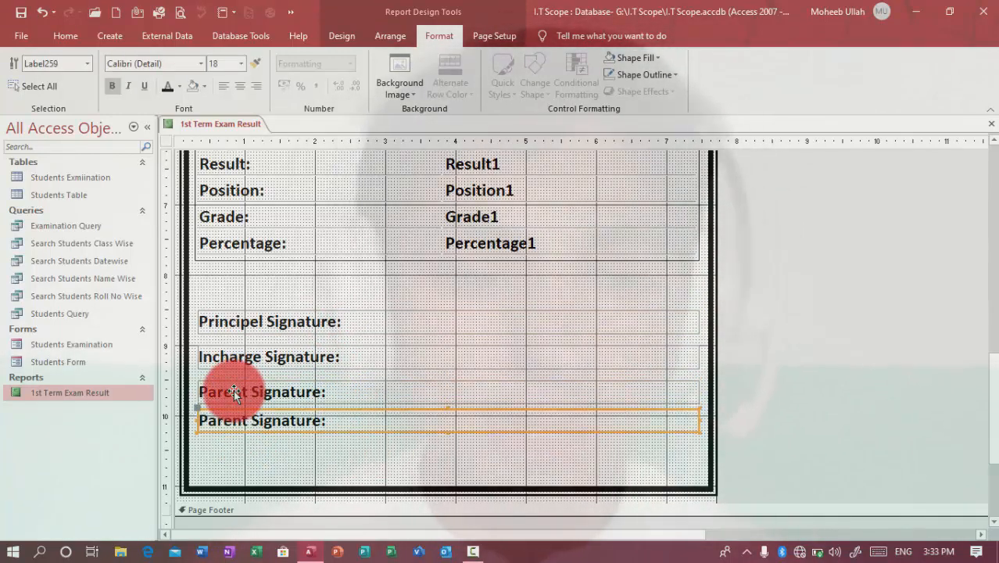
pyautogui.press('Down')
pyautogui.press('Down')
pyautogui.press('Down')
pyautogui.press('Down')
pyautogui.press('Down')
pyautogui.press('Down')
pyautogui.press('Down')
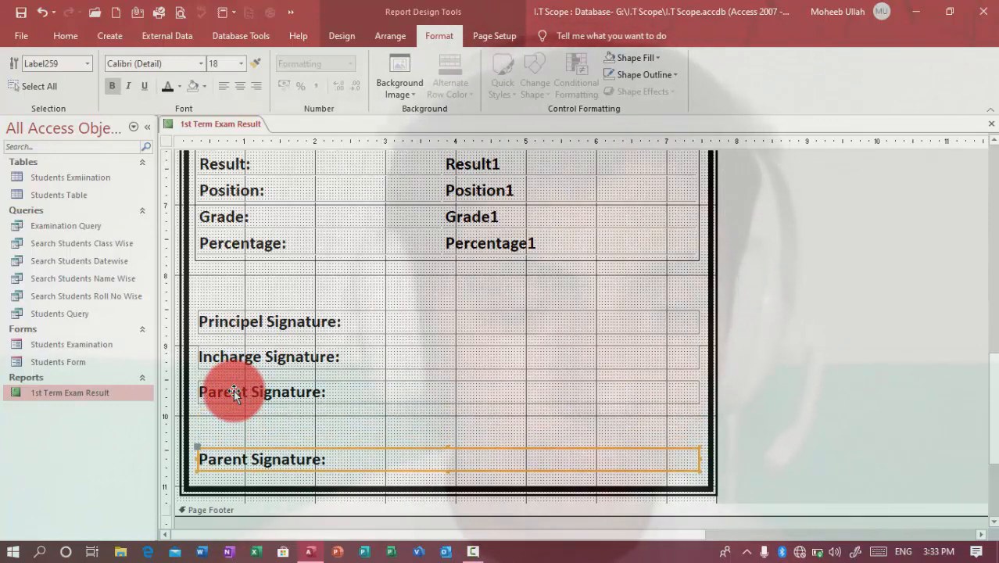
pyautogui.press('Down')
pyautogui.press('Up')
# - Replace the copied label's caption with "Address: YouTube Channel Namely (I.T Scope)"
pyautogui.press('F2')
pyautogui.press('BackSpace')
pyautogui.press('BackSpace')
pyautogui.press('BackSpace')
pyautogui.press('BackSpace')
pyautogui.press('BackSpace')
pyautogui.press('BackSpace')
pyautogui.press('BackSpace')
pyautogui.press('BackSpace')
pyautogui.press('BackSpace')
pyautogui.press('BackSpace')
pyautogui.press('BackSpace')
pyautogui.press('BackSpace')
pyautogui.press('BackSpace')
pyautogui.press('BackSpace')
pyautogui.press('BackSpace')
pyautogui.press('BackSpace')
pyautogui.press('BackSpace')
pyautogui.write('A')
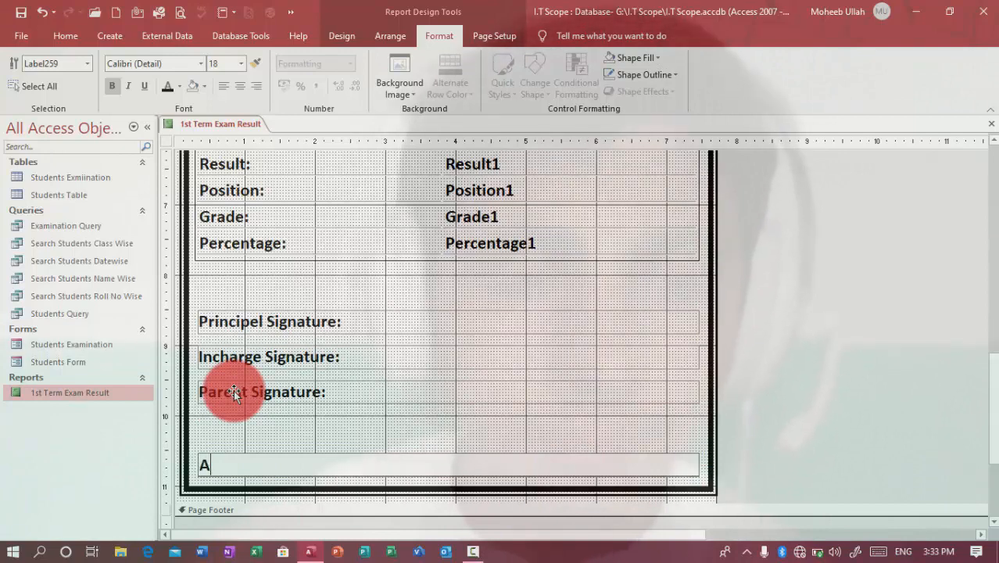
pyautogui.write('ddee')
pyautogui.press('BackSpace')
pyautogui.press('BackSpace')
pyautogui.write('r')
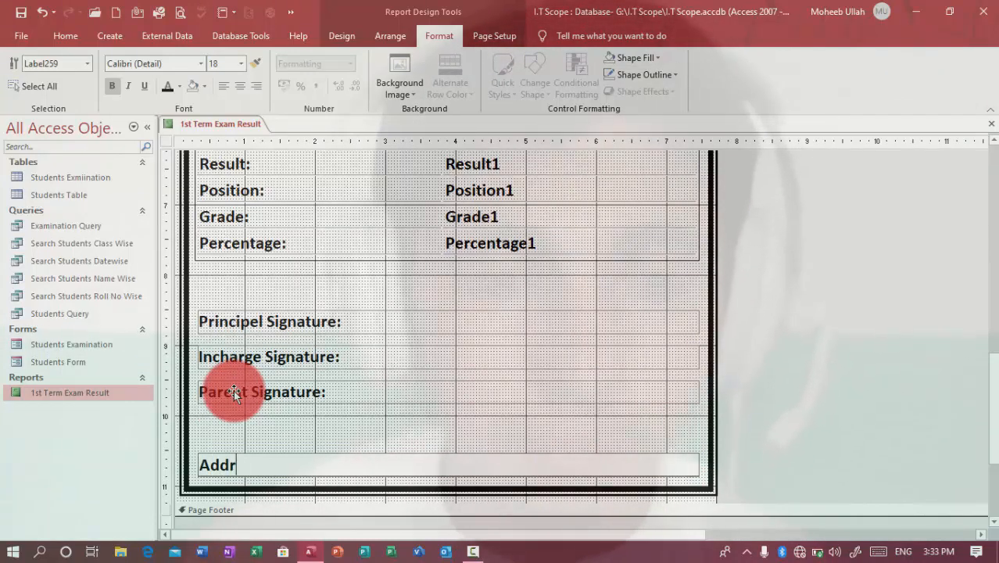
pyautogui.write('ess:')
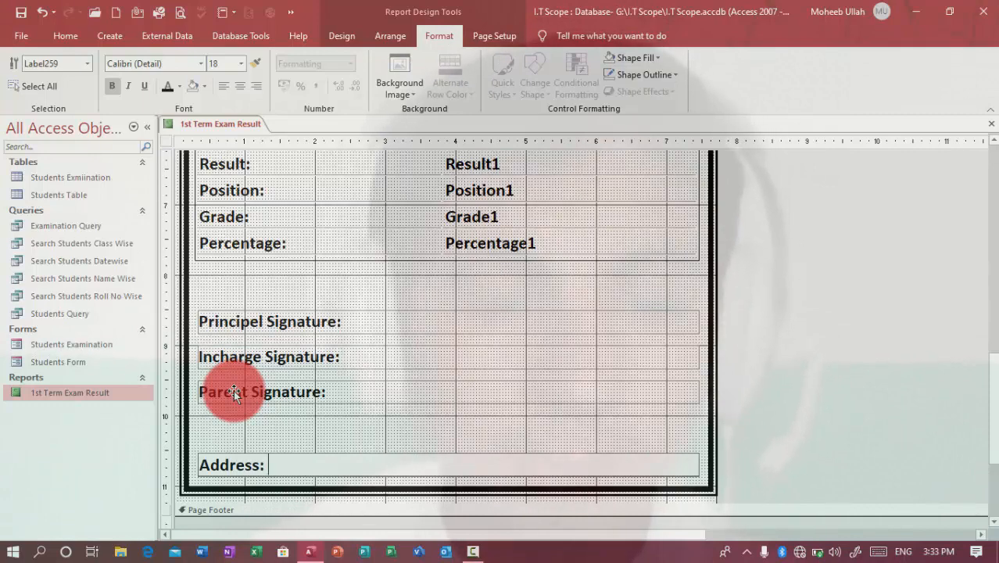
pyautogui.write(' YouTube ')
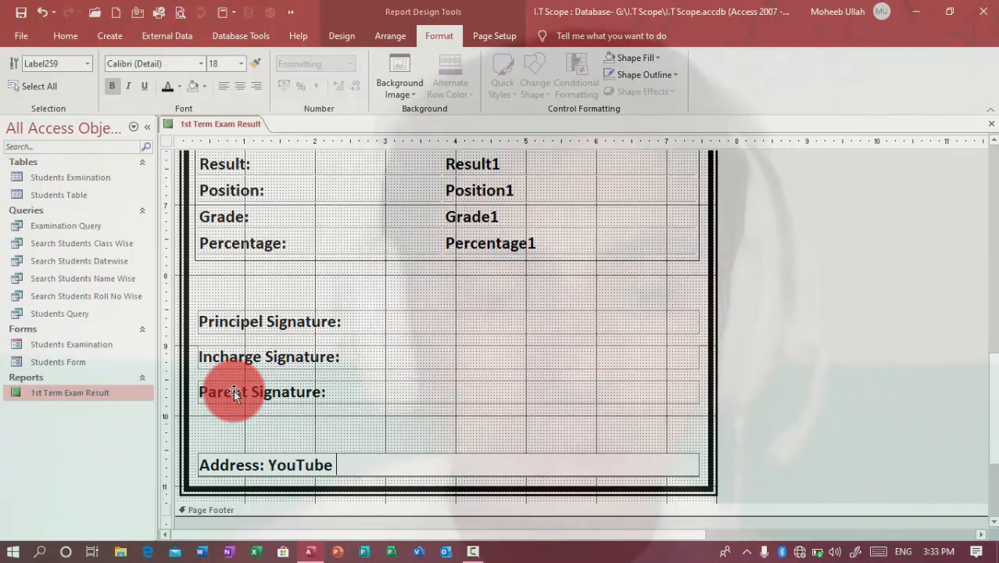
pyautogui.write('Chan')
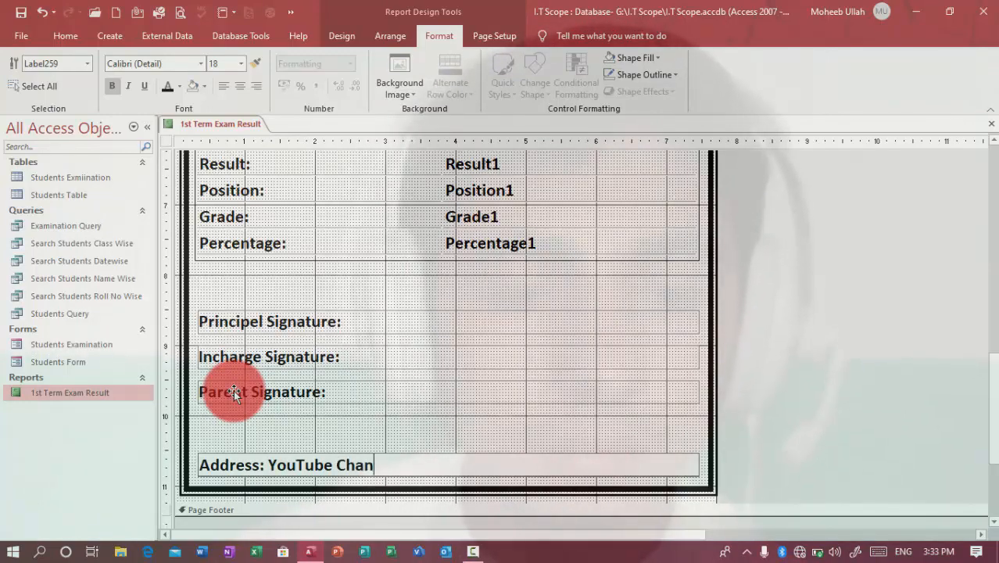
pyautogui.write('nel Nam')
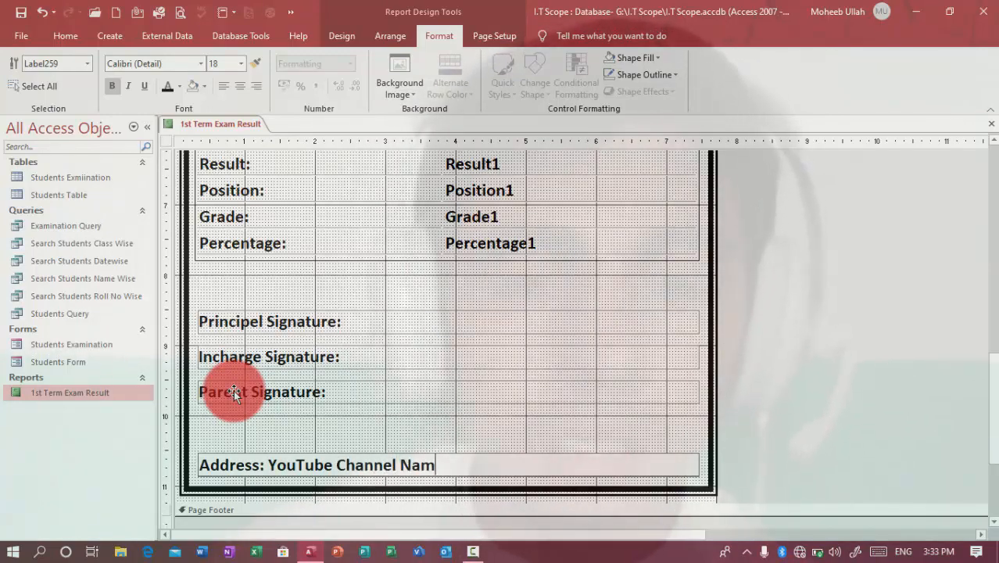
pyautogui.write('ely (')
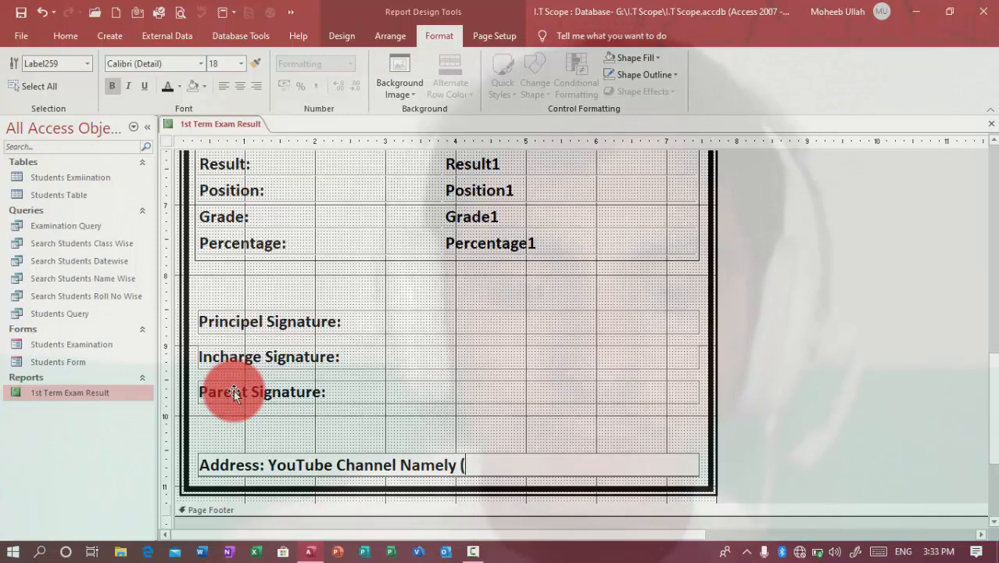
pyautogui.write('I.T')
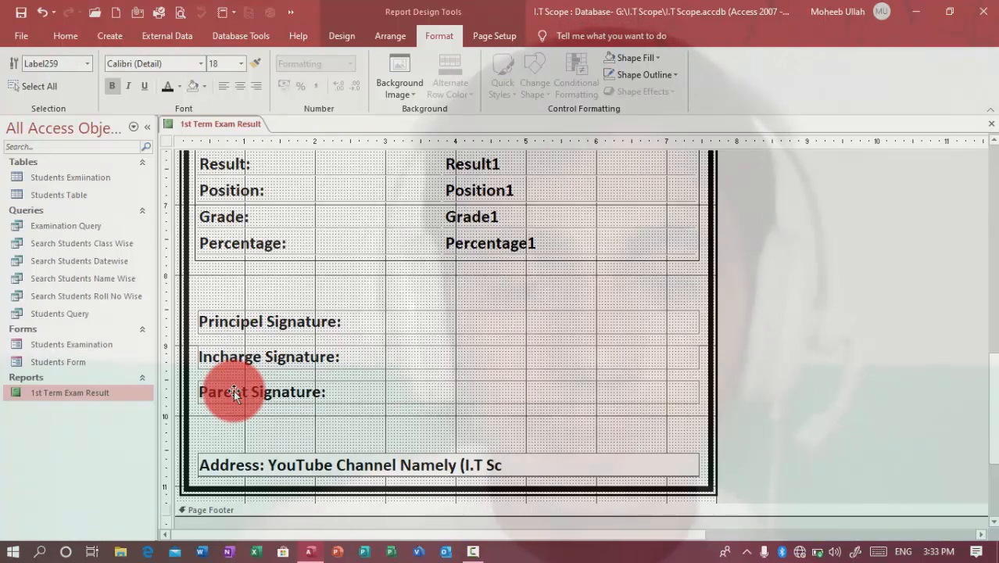
pyautogui.write('Scope)')
pyautogui.press('Return')
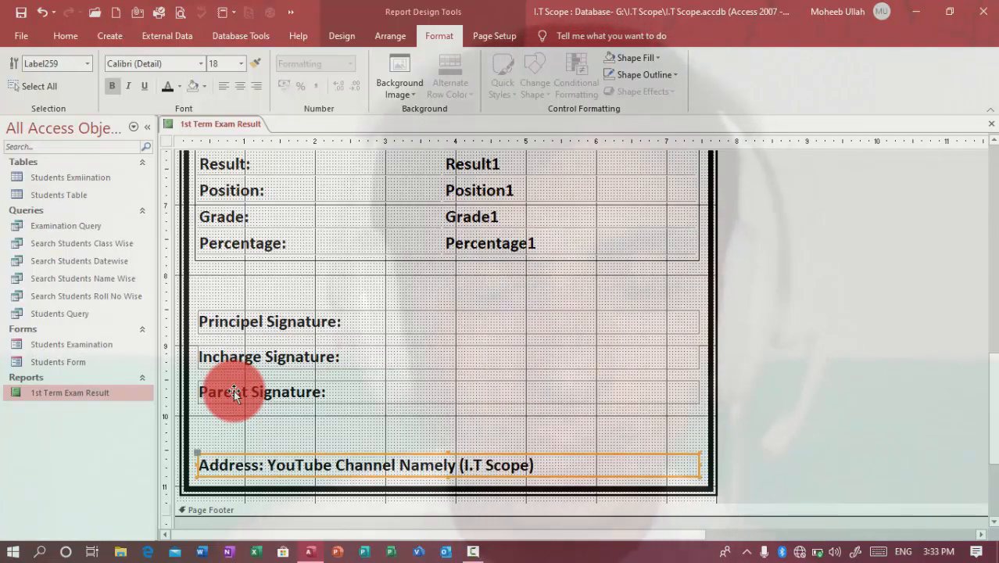
pyautogui.press('Delete')
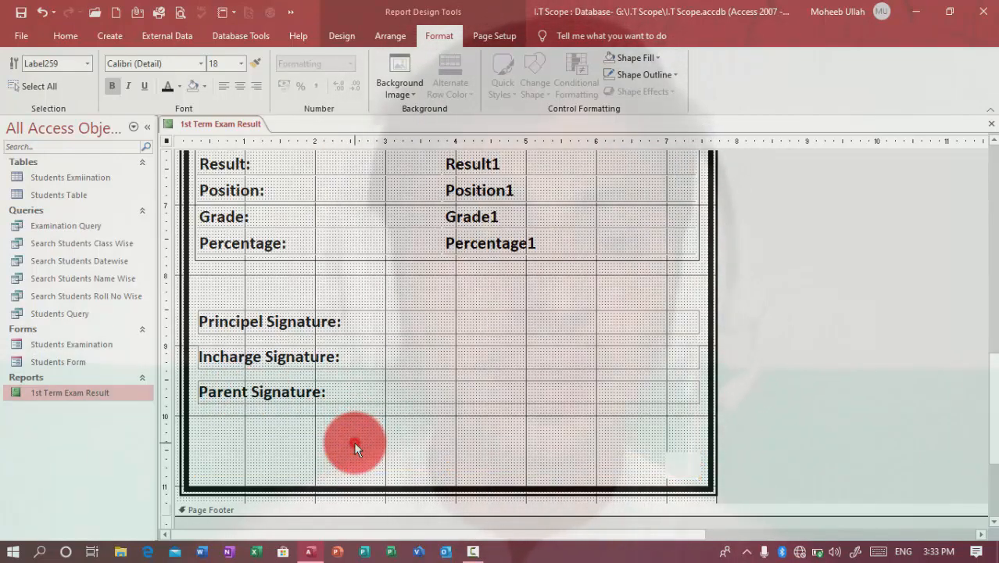
pyautogui.hotkey('ctrl', 'z')
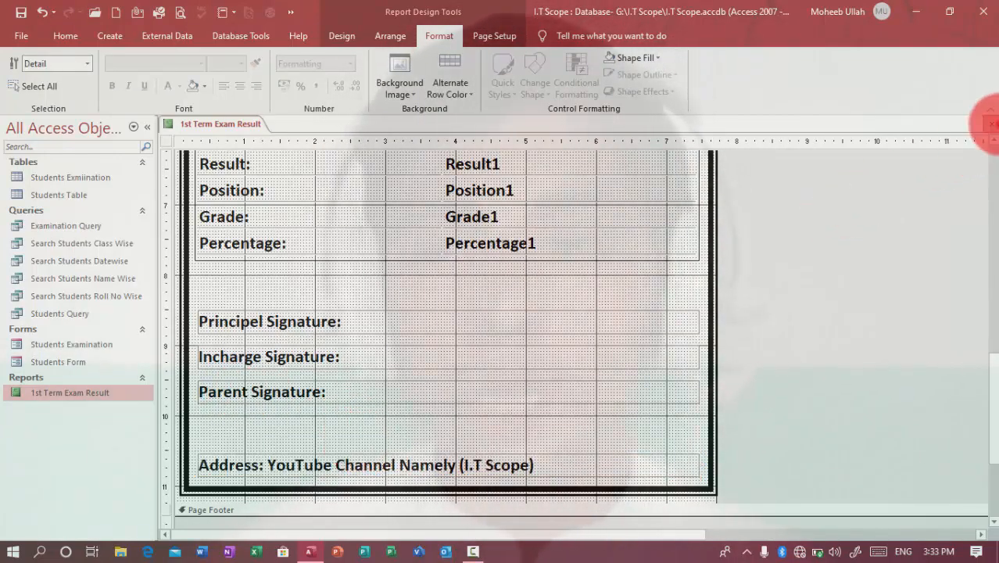
# - Save and close the report, and reopen it for class Four to review the finished result page
pyautogui.click(993, 124)
pyautogui.press('Return')
pyautogui.write('Four')
pyautogui.press('Return')
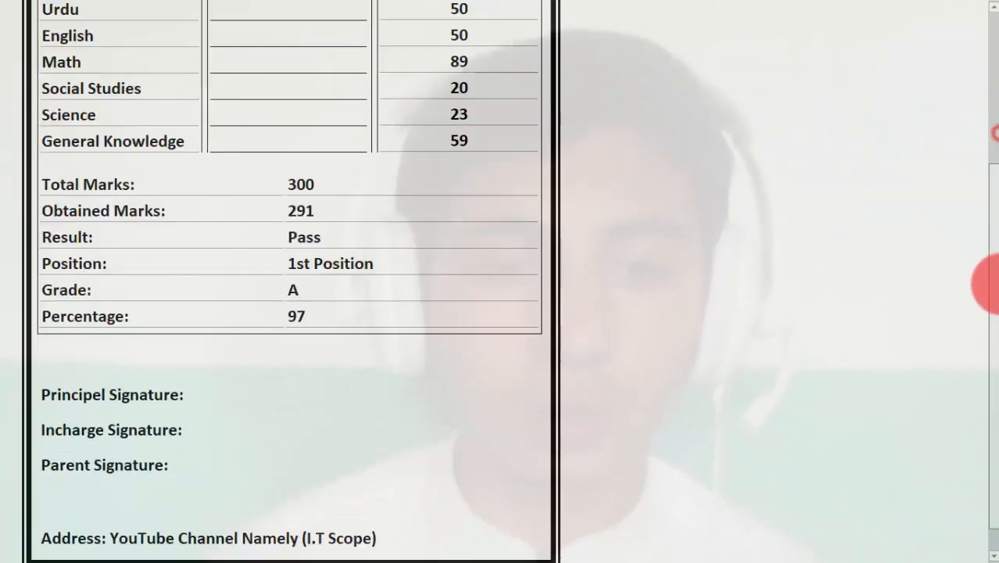
pyautogui.moveTo(996, 285); pyautogui.dragTo(984, 109)
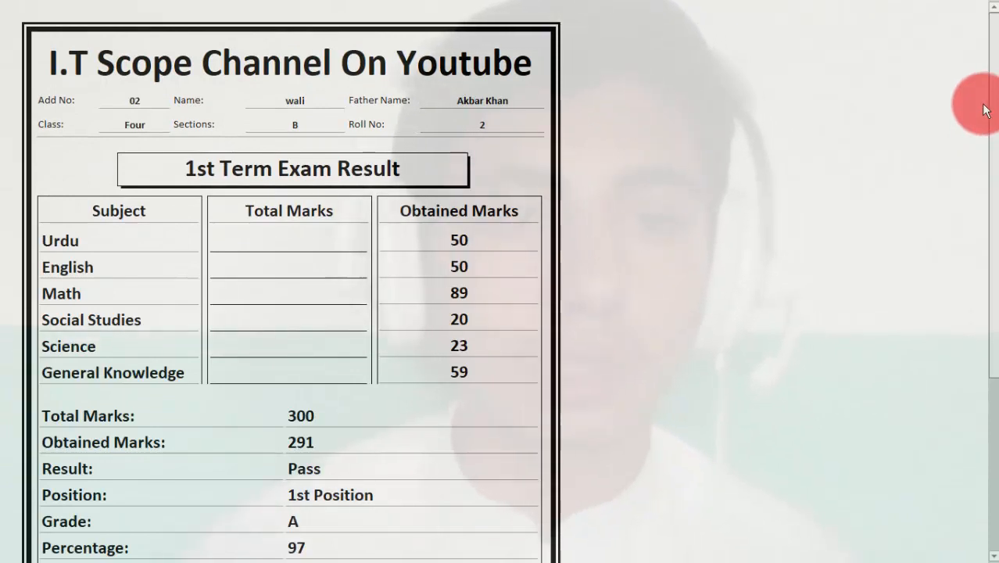
pyautogui.moveTo(984, 110)
pyautogui.mouseDown()
pyautogui.moveTo(980, 380)
pyautogui.moveTo(975, 80)
pyautogui.mouseUp()
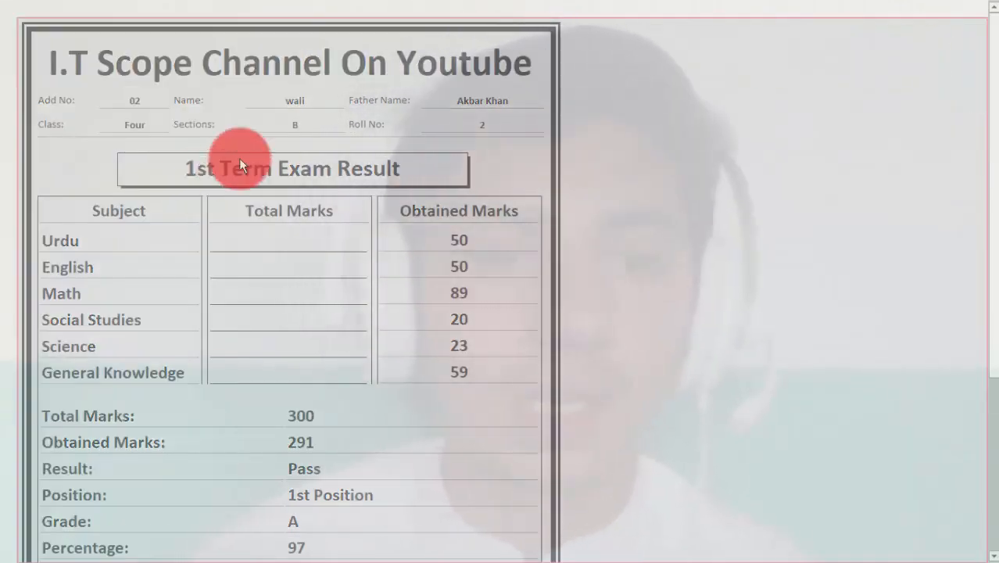
pyautogui.click(278, 107)
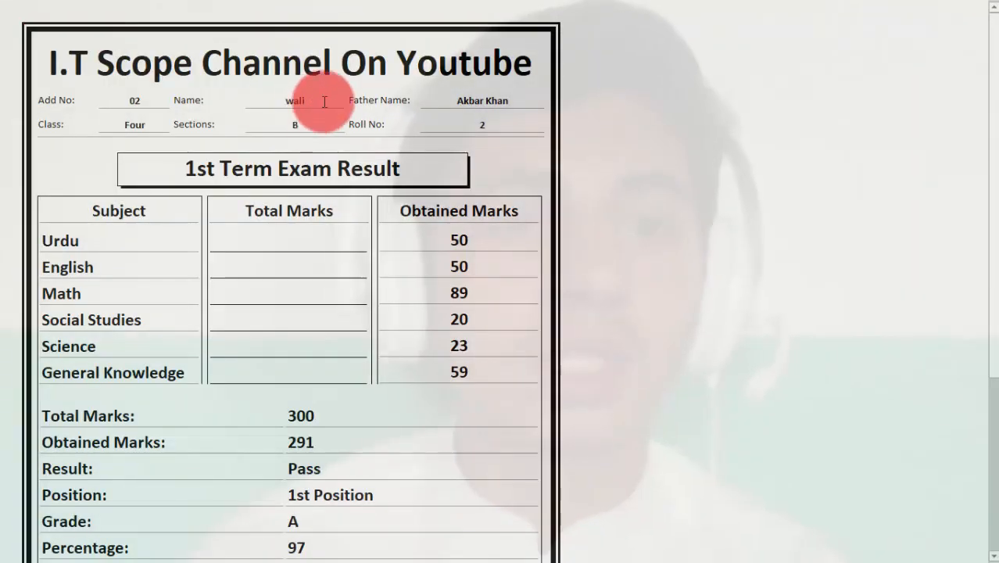
pyautogui.click(655, 100)
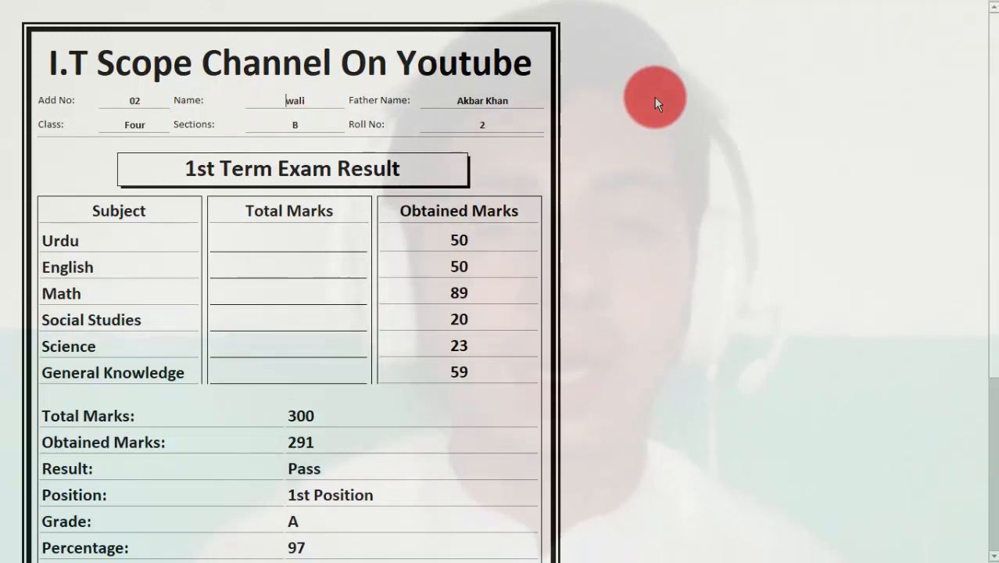
# - Return the report to Design View and open the Students Form in Design View as well
pyautogui.rightClick(657, 99)
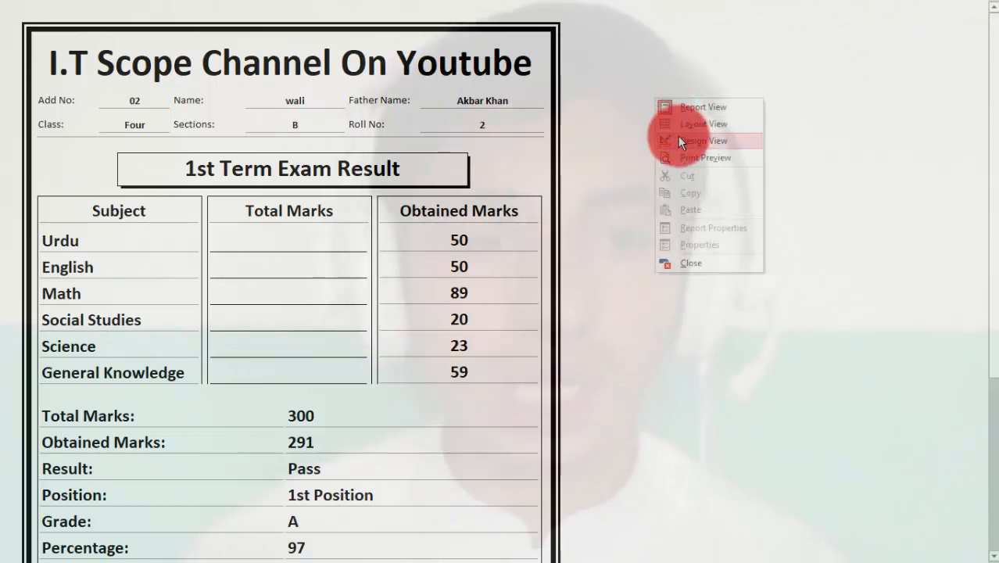
pyautogui.click(706, 138)
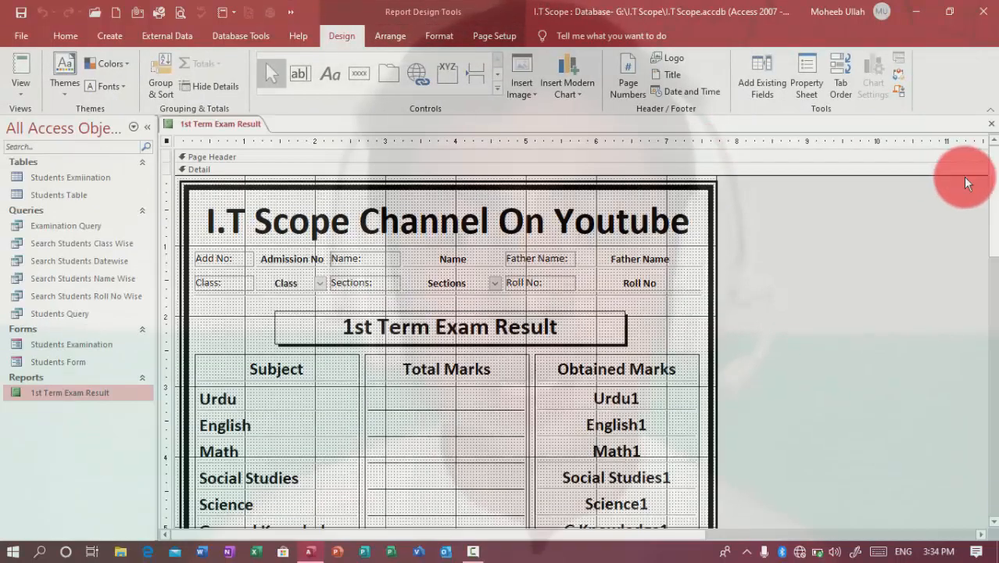
pyautogui.moveTo(993, 196); pyautogui.dragTo(992, 389)
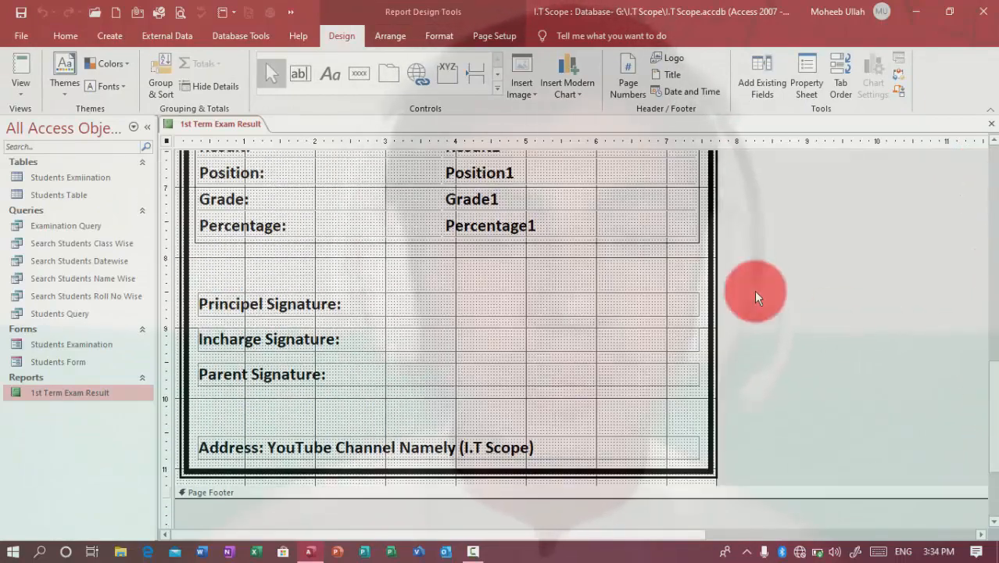
pyautogui.click(50, 362)
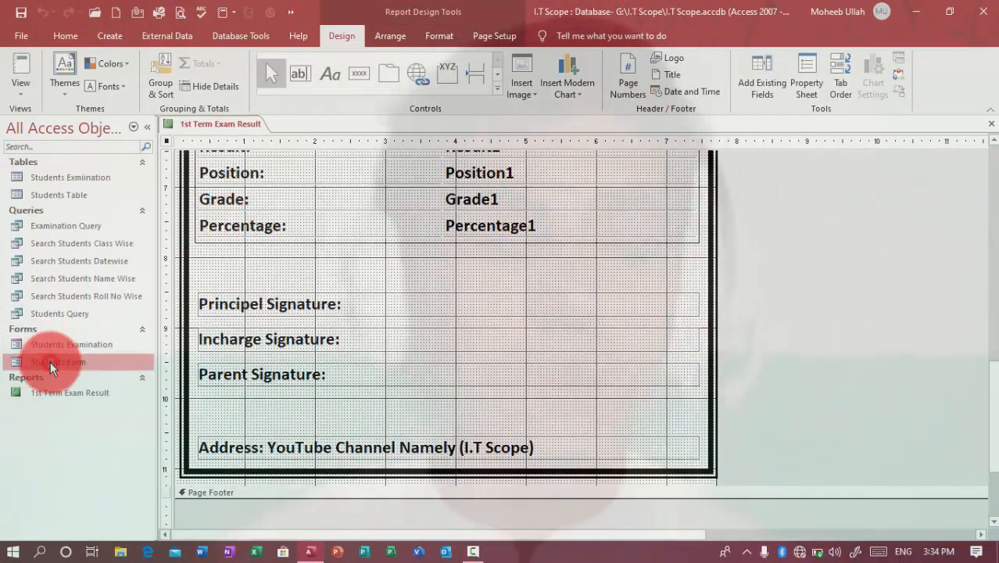
pyautogui.hotkey('ctrl', 'Return')
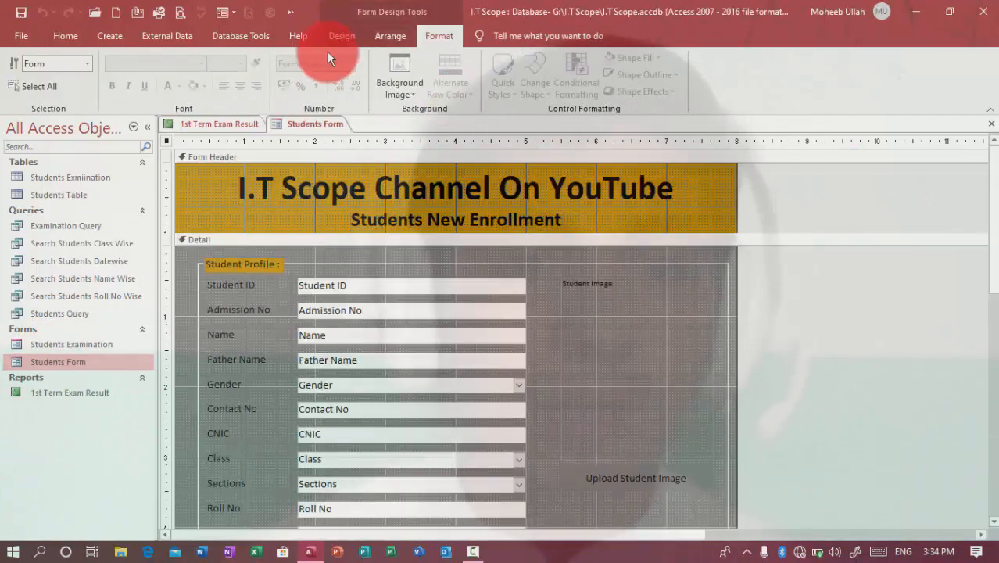
# - Add a command button beside the form header title that sends the 1st Term Exam Result report to a file, keeping the default name
pyautogui.click(341, 37)
pyautogui.click(247, 74)
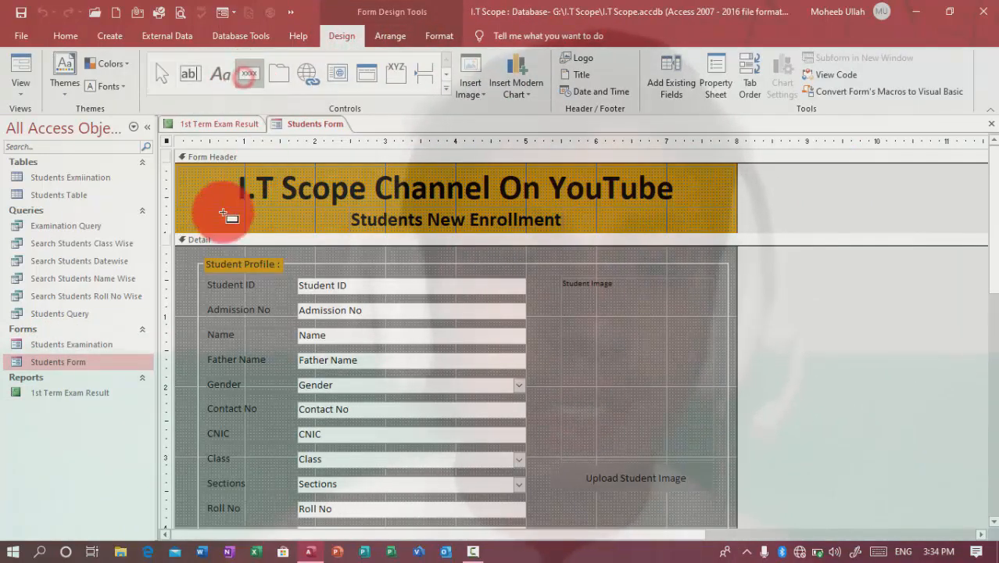
pyautogui.click(193, 188)
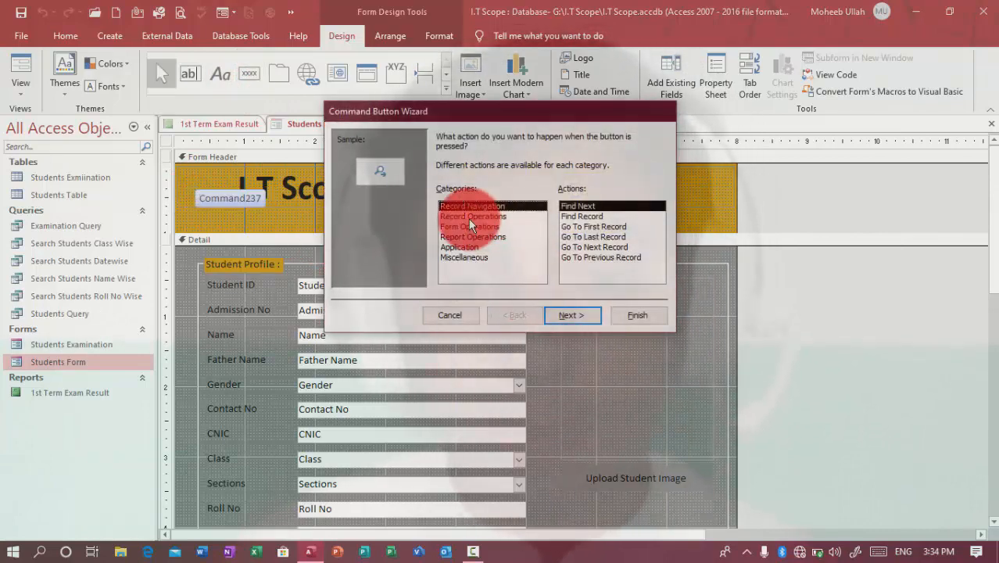
pyautogui.click(470, 226)
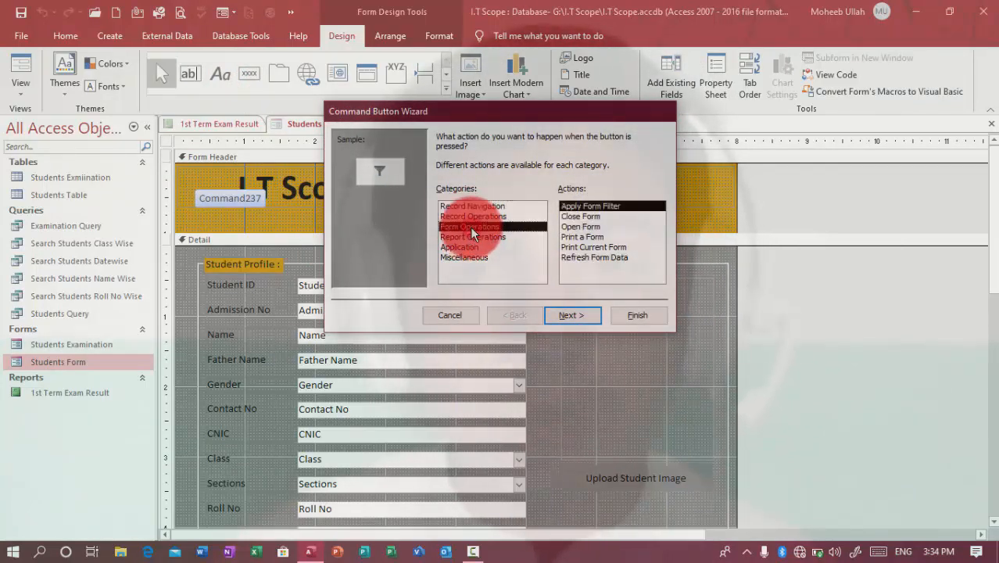
pyautogui.click(459, 236)
pyautogui.click(578, 208)
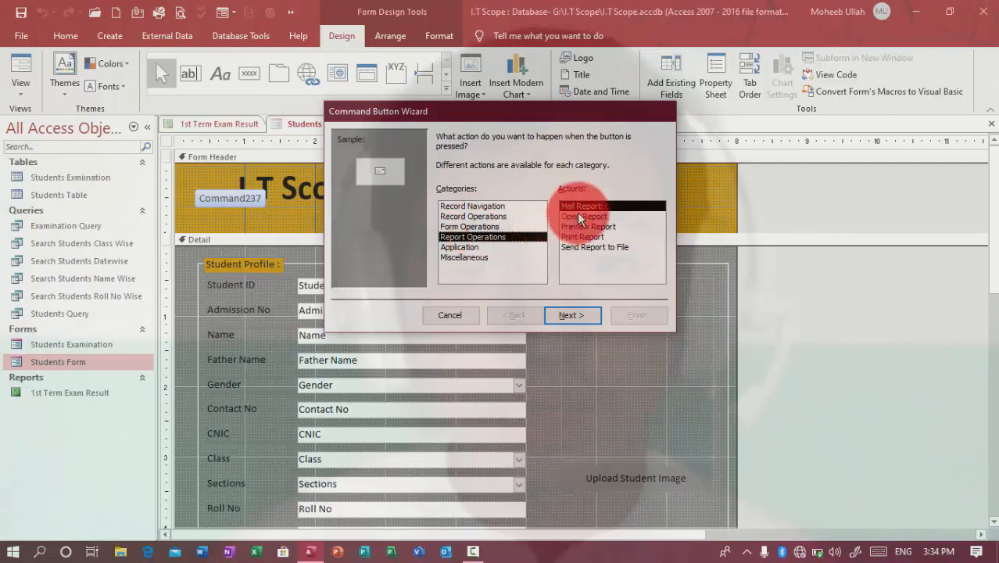
pyautogui.click(576, 247)
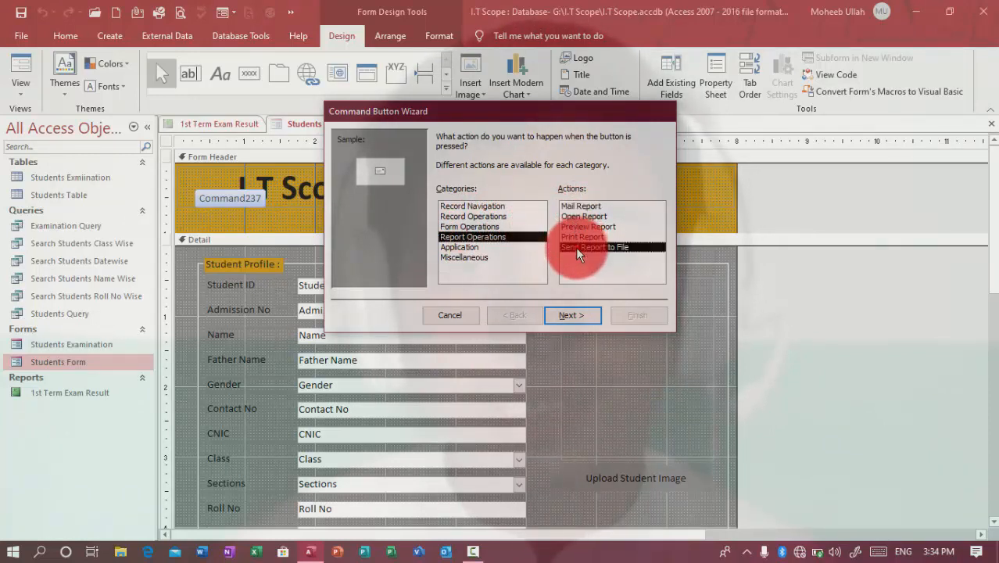
pyautogui.click(585, 314)
pyautogui.click(477, 199)
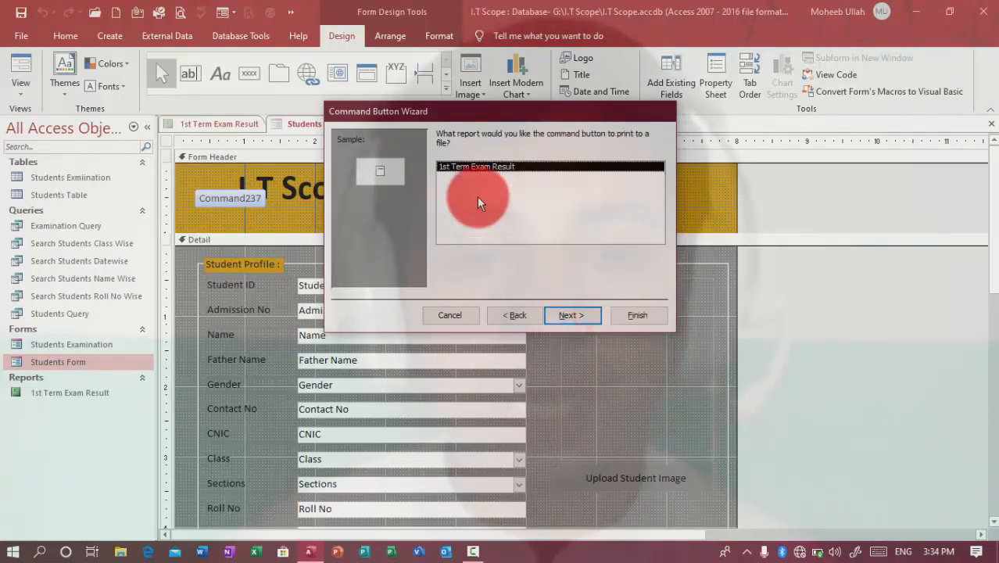
pyautogui.click(564, 316)
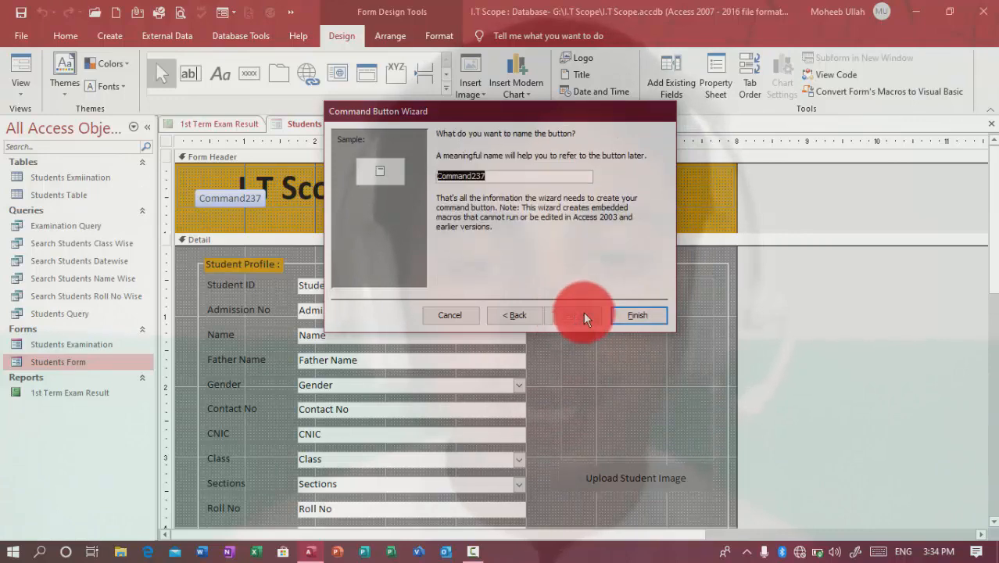
pyautogui.click(643, 313)
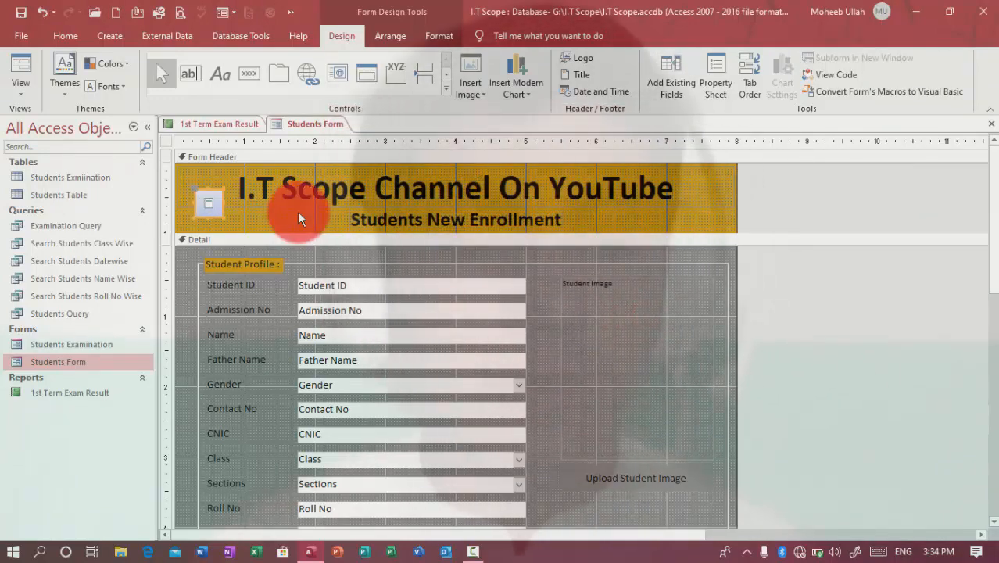
# - Add a command button in the form header that closes the form, keeping the Exit Doorway picture and the default name
pyautogui.click(249, 72)
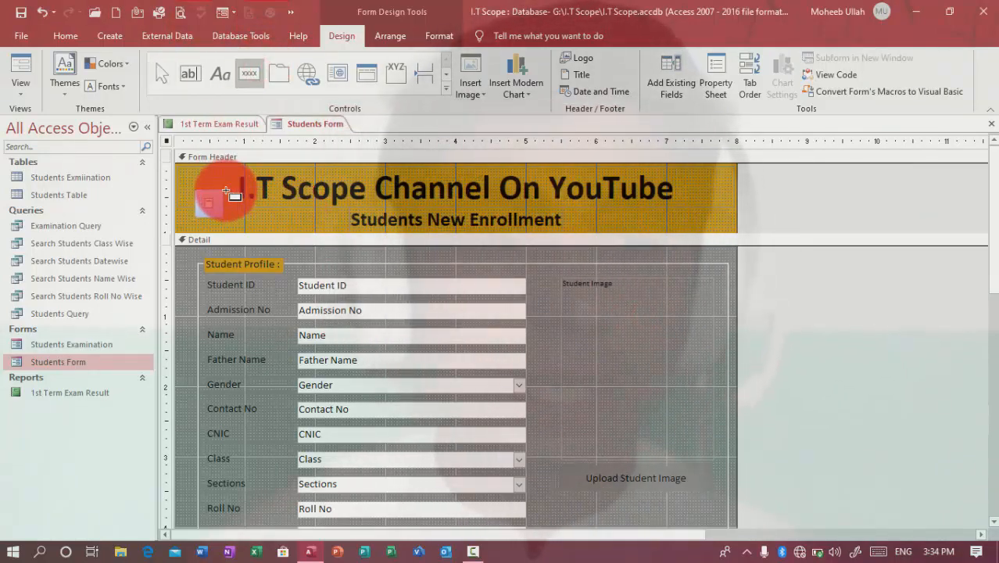
pyautogui.click(226, 191)
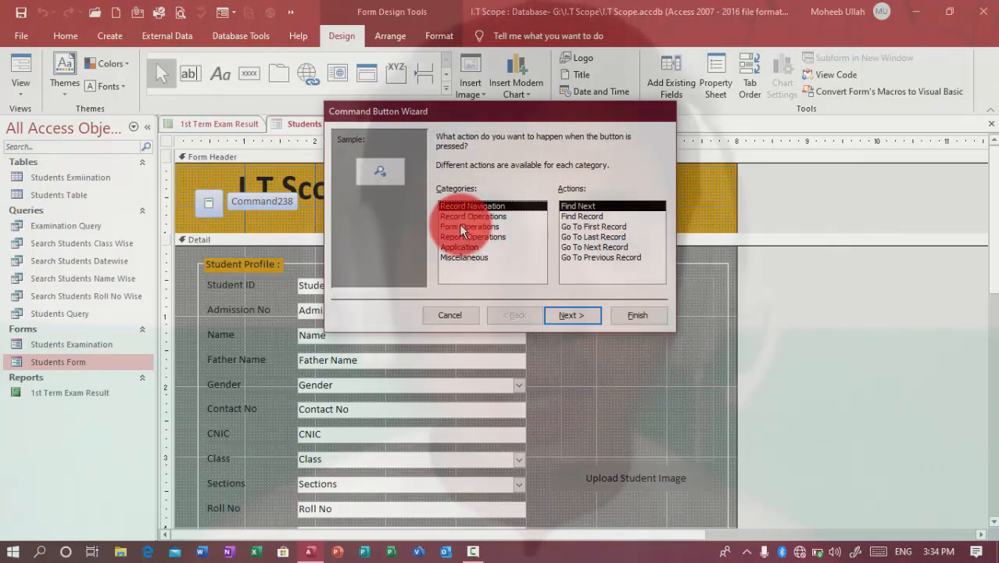
pyautogui.click(458, 226)
pyautogui.click(586, 227)
pyautogui.click(586, 216)
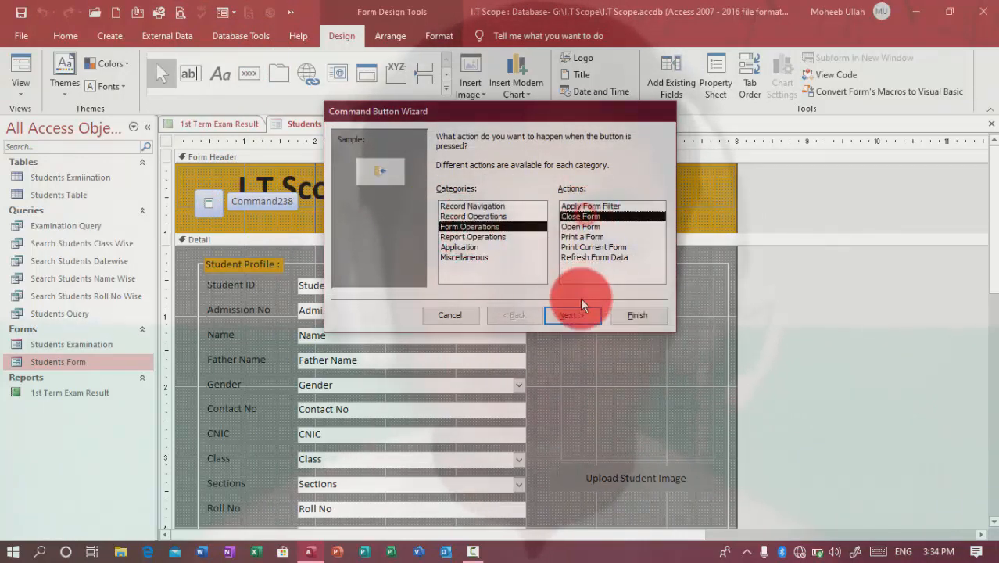
pyautogui.click(572, 316)
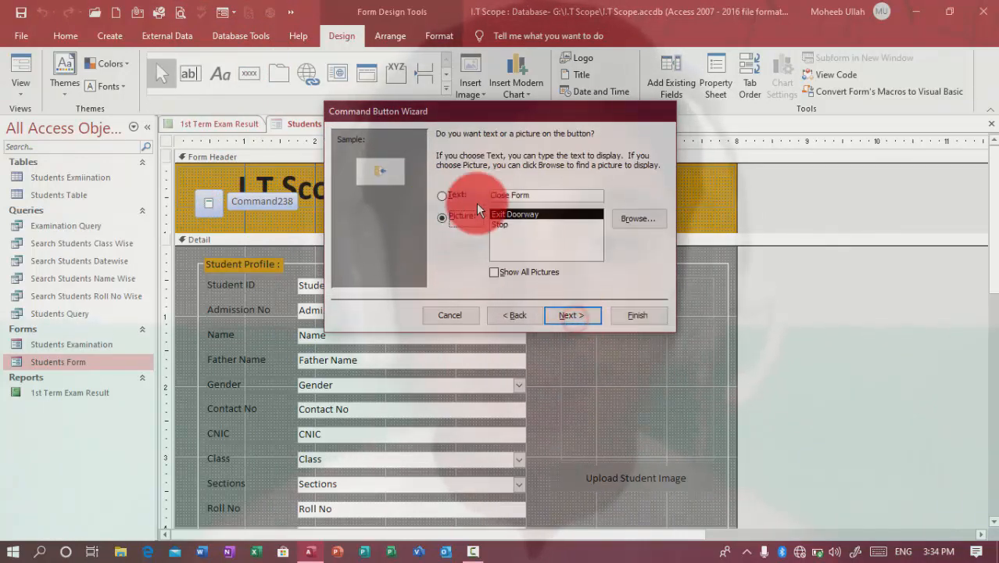
pyautogui.click(580, 317)
pyautogui.click(625, 314)
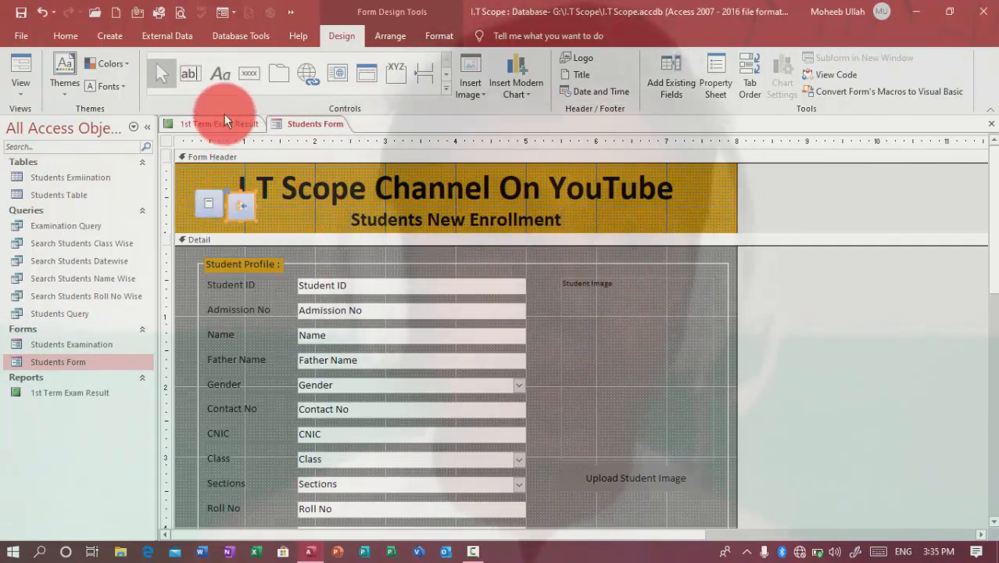
# - Add a third command button in the form header that prints the 1st Term Exam Result report, keeping the default picture and name
pyautogui.click(249, 72)
pyautogui.click(264, 197)
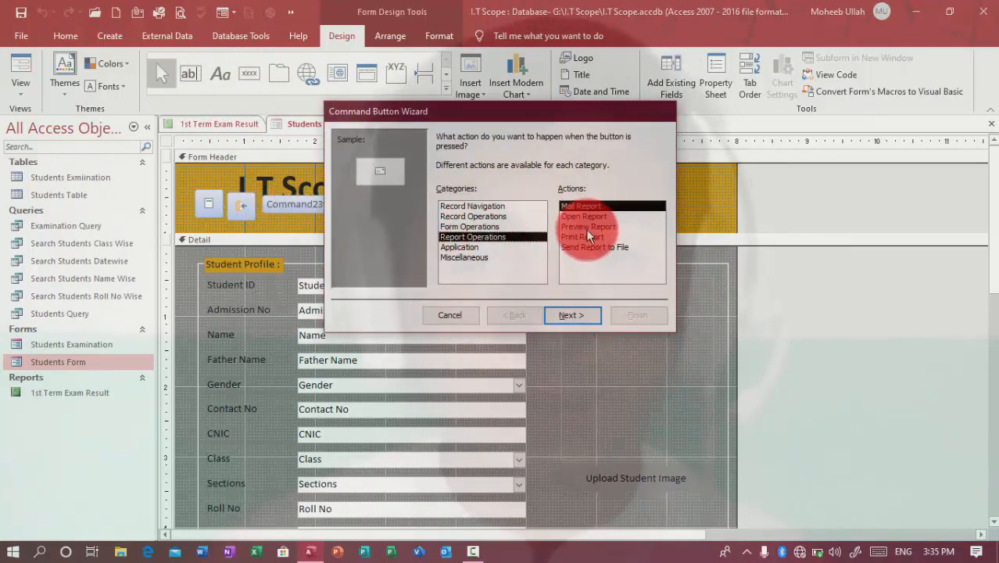
pyautogui.click(585, 236)
pyautogui.click(571, 312)
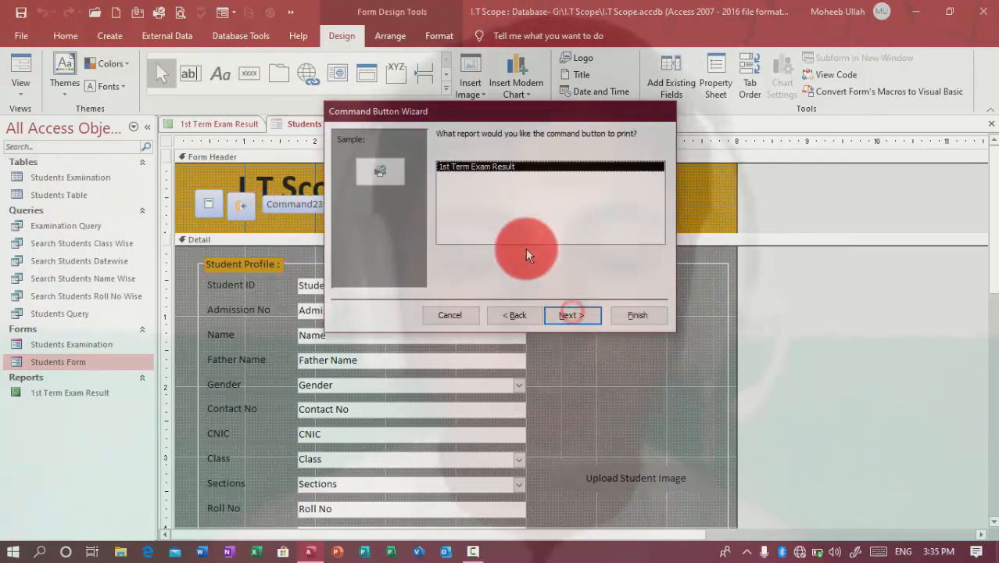
pyautogui.click(560, 315)
pyautogui.click(559, 314)
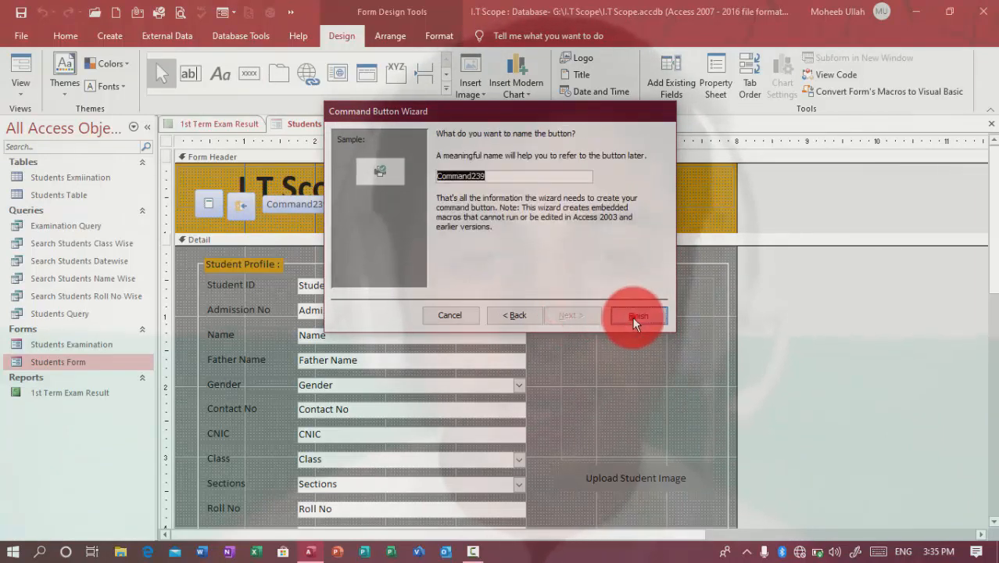
pyautogui.click(633, 315)
# - Cut all three command buttons from the Students Form header and close the form
pyautogui.keyDown('shift'); pyautogui.click(239, 206); pyautogui.keyUp('shift')
pyautogui.keyDown('shift'); pyautogui.click(198, 197); pyautogui.keyUp('shift')
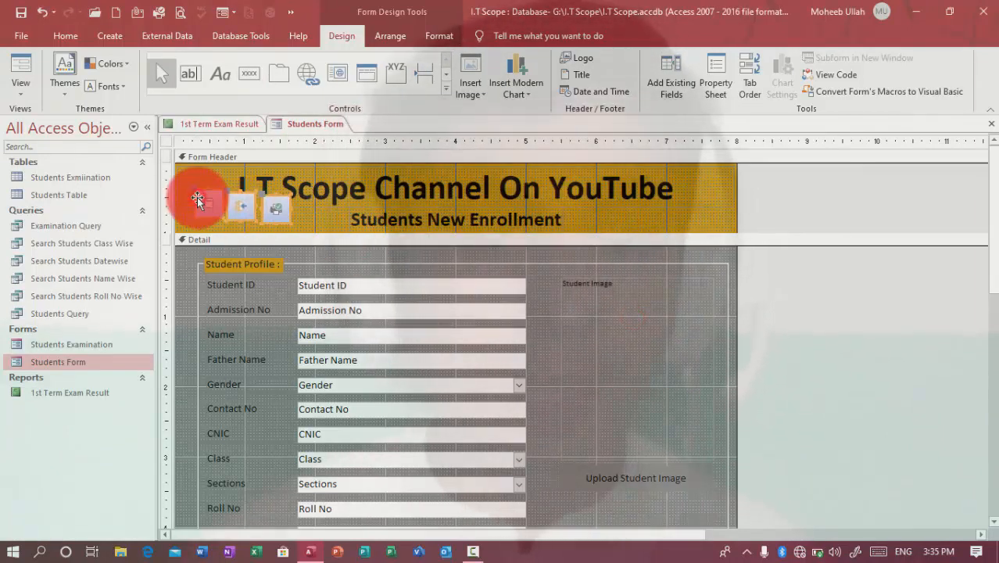
pyautogui.press('Delete')
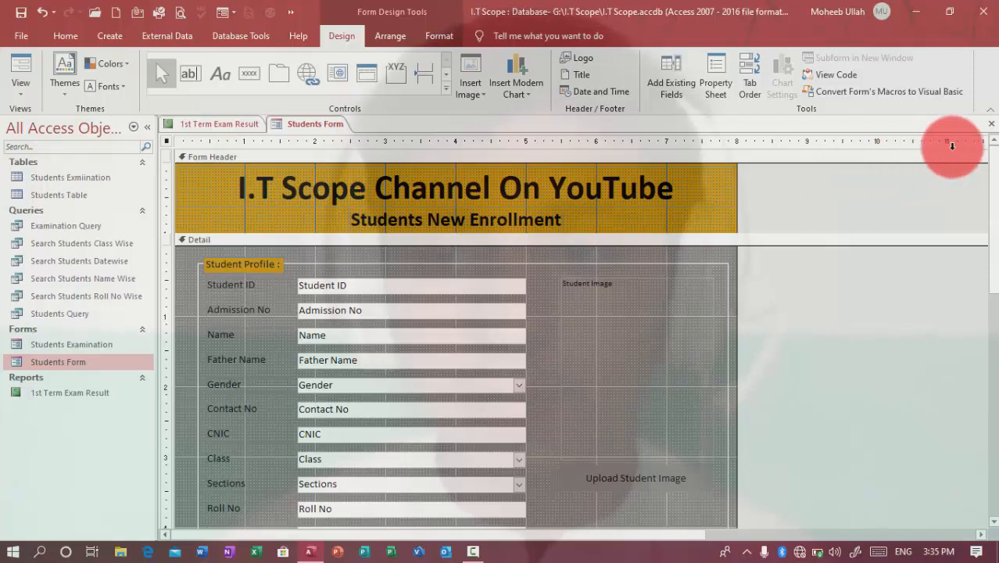
pyautogui.click(990, 123)
pyautogui.press('Return')
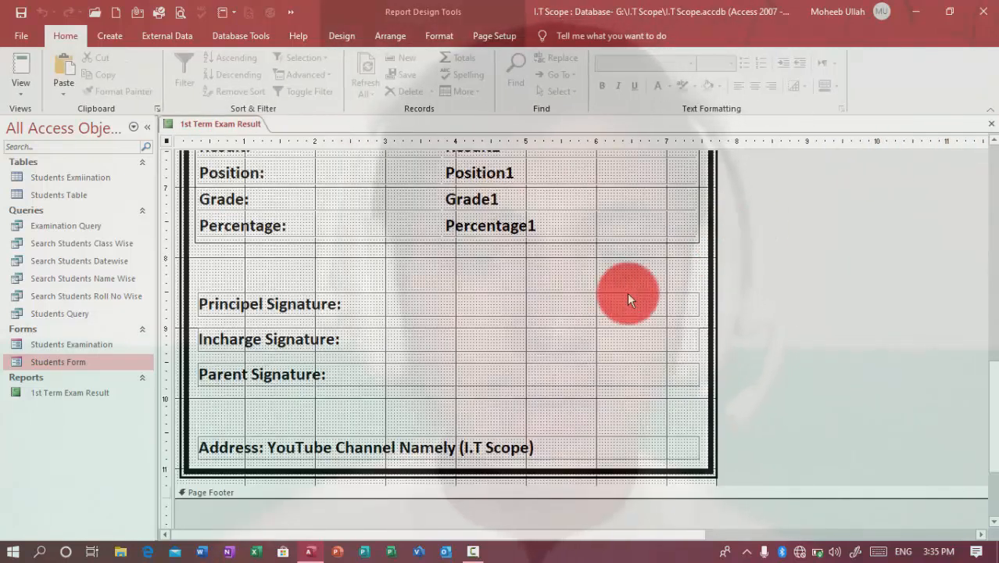
# - Paste the three command buttons into the report's Detail section and place them in the blank band above Principel Signature
pyautogui.click(544, 285)
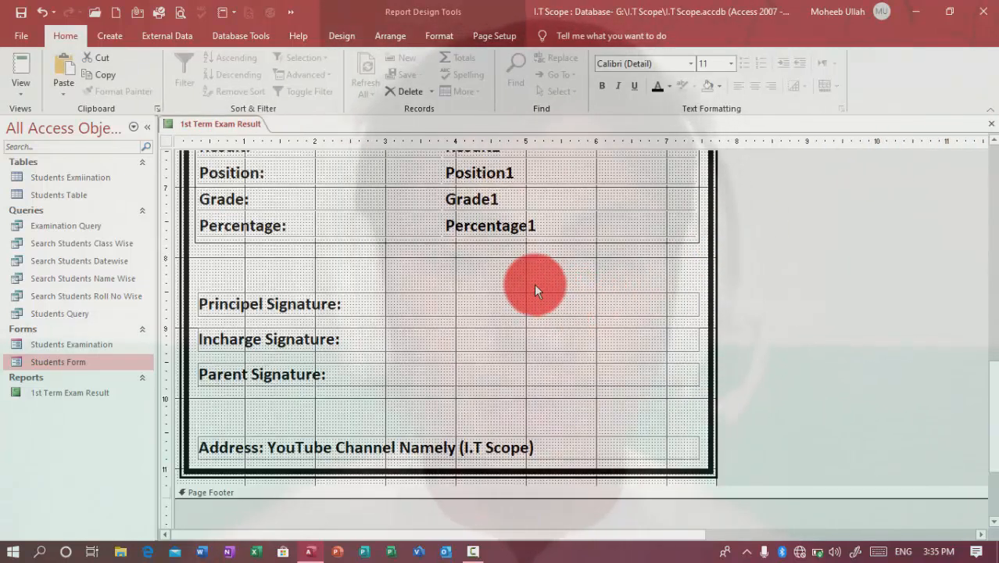
pyautogui.click(319, 262)
pyautogui.press('Down')
pyautogui.press('Down')
pyautogui.press('Down')
pyautogui.press('Down')
pyautogui.press('Down')
pyautogui.press('Down')
pyautogui.press('Down')
pyautogui.press('Down')
pyautogui.press('Down')
pyautogui.press('Down')
pyautogui.press('Down')
pyautogui.press('Down')
pyautogui.moveTo(262, 325)
pyautogui.mouseDown()
pyautogui.moveTo(322, 275)
pyautogui.moveTo(314, 274)
pyautogui.mouseUp()
# - Arrange the pasted buttons in a tabular layout and move the group up below the Class row near the report's start
pyautogui.rightClick(314, 273)
pyautogui.moveTo(362, 271)
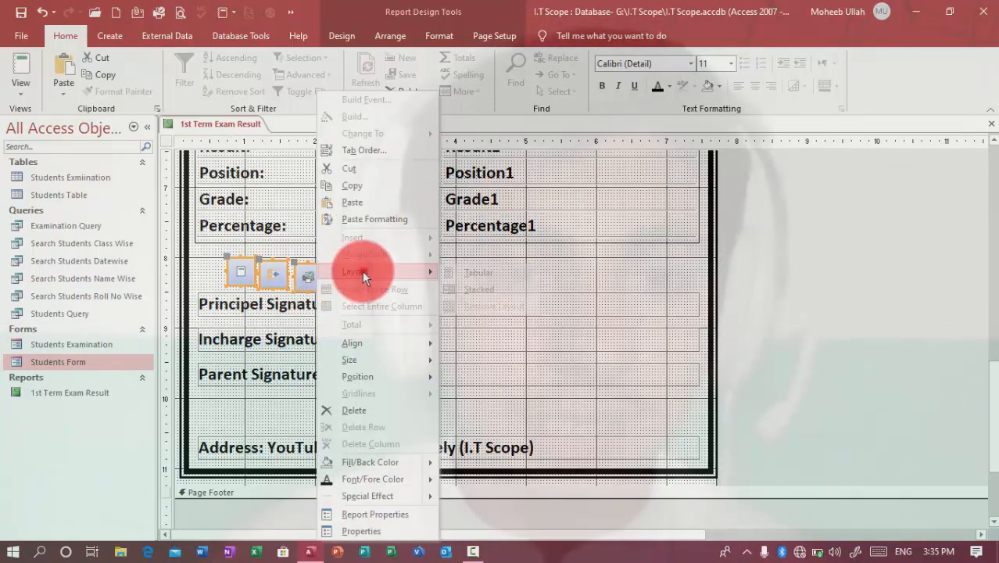
pyautogui.click(506, 273)
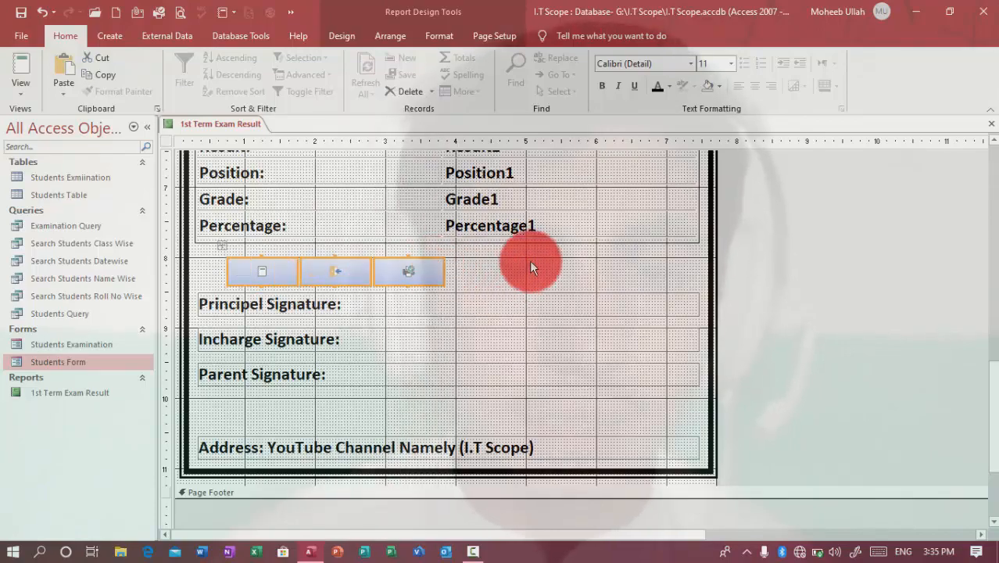
pyautogui.moveTo(334, 268); pyautogui.dragTo(298, 305)
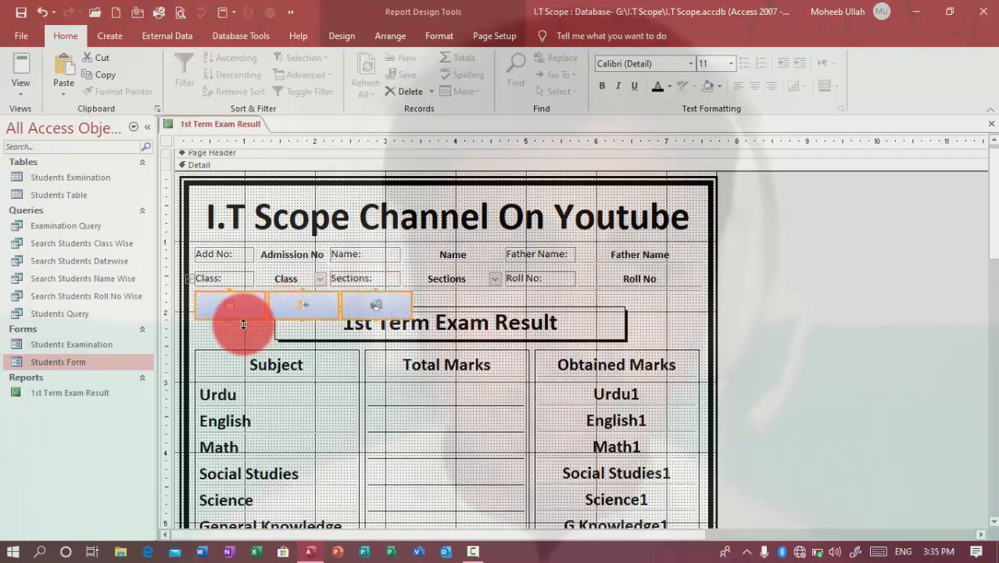
# - Narrow the send-to-file button to about its icon's width and slightly reduce the height of the button row
pyautogui.click(233, 304)
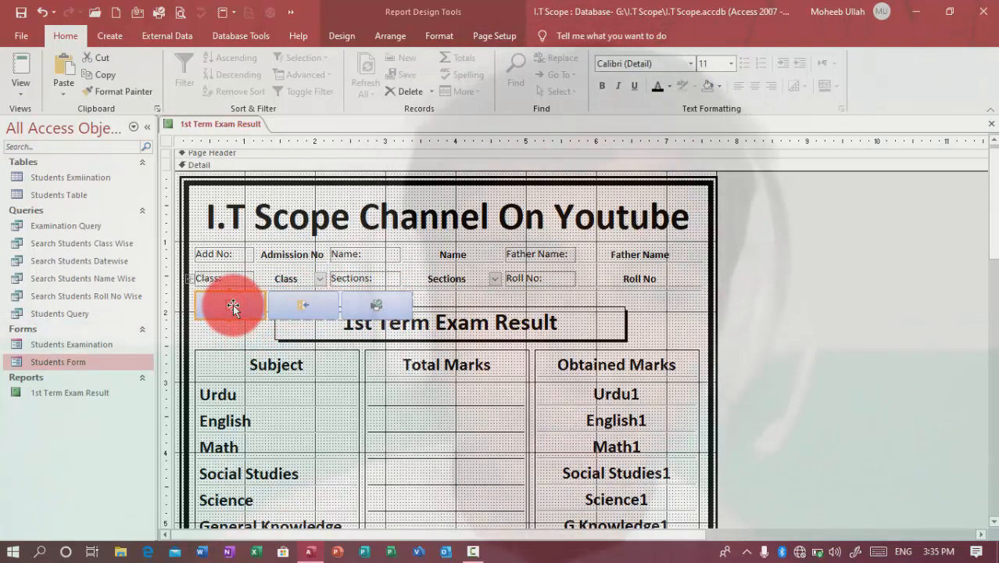
pyautogui.press('Delete')
pyautogui.hotkey('ctrl', 'z')
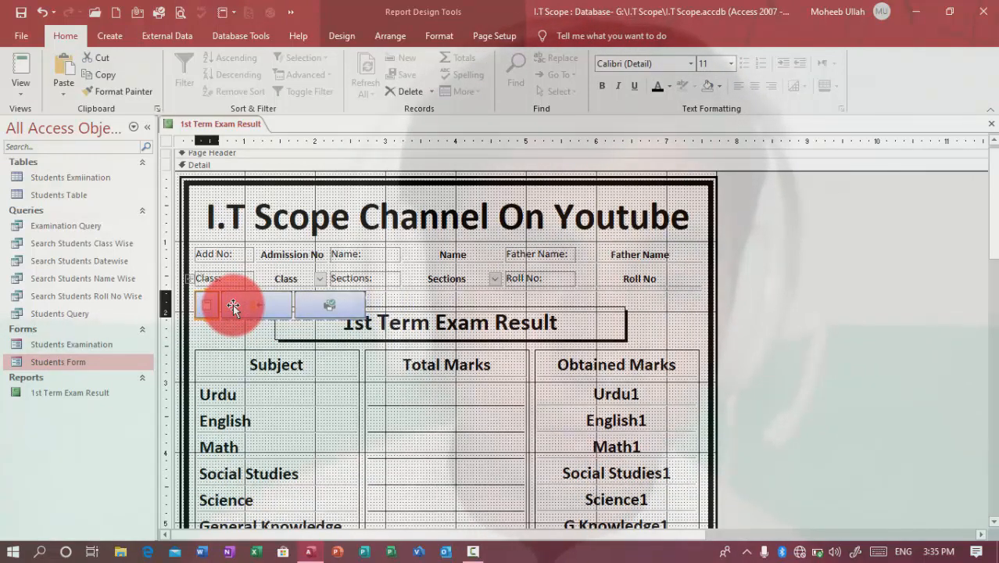
pyautogui.hotkey('shift', 'Up')
pyautogui.hotkey('shift', 'Up')
pyautogui.hotkey('shift', 'Up')
pyautogui.hotkey('shift', 'Left')
# - Narrow the close button to about its icon's width
pyautogui.click(233, 304)
pyautogui.hotkey('shift', 'Left')
pyautogui.hotkey('shift', 'Left')
pyautogui.hotkey('shift', 'Left')
pyautogui.hotkey('shift', 'Left')
pyautogui.hotkey('shift', 'Left')
pyautogui.hotkey('shift', 'Left')
pyautogui.hotkey('shift', 'Left')
pyautogui.hotkey('shift', 'Left')
pyautogui.hotkey('shift', 'Left')
pyautogui.hotkey('shift', 'Left')
pyautogui.hotkey('shift', 'Left')
pyautogui.hotkey('shift', 'Left')
pyautogui.hotkey('shift', 'Left')
pyautogui.hotkey('shift', 'Left')
pyautogui.hotkey('shift', 'Left')
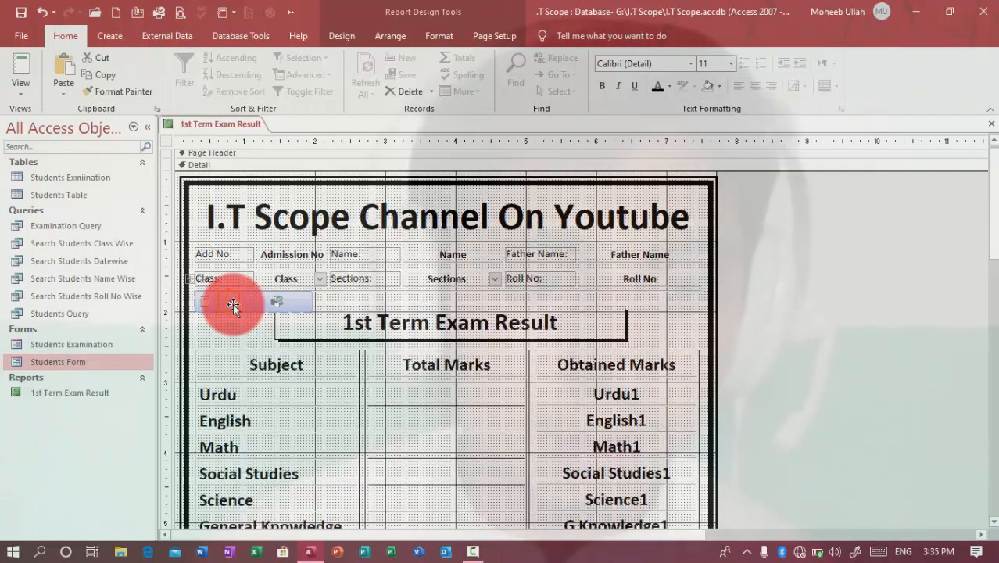
# - Narrow the print button to match the other two small buttons
pyautogui.click(269, 303)
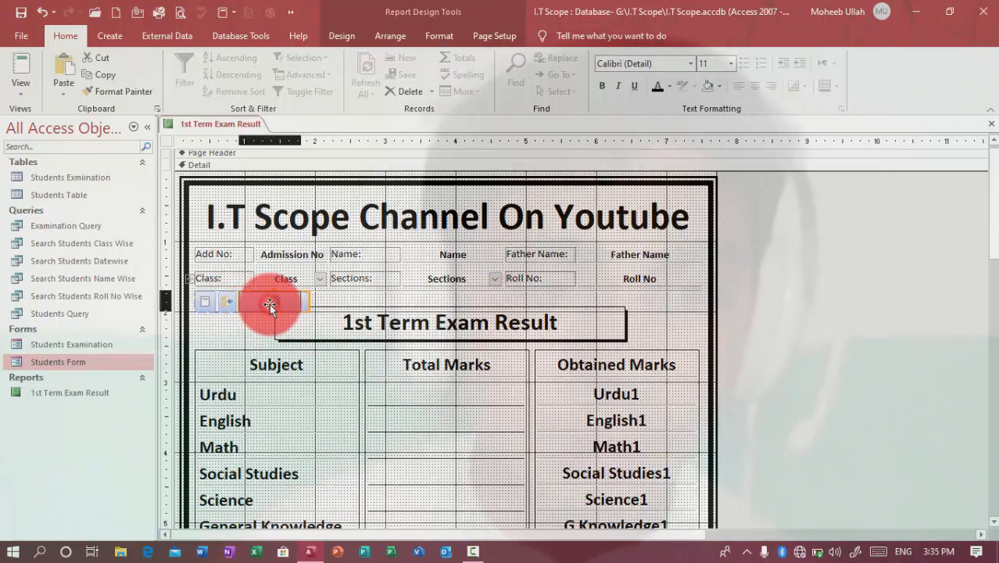
pyautogui.hotkey('shift', 'Left')
pyautogui.hotkey('shift', 'Left')
pyautogui.hotkey('shift', 'Left')
pyautogui.hotkey('shift', 'Left')
pyautogui.hotkey('shift', 'Left')
pyautogui.hotkey('shift', 'Left')
pyautogui.hotkey('shift', 'Left')
pyautogui.hotkey('shift', 'Left')
# - Select the whole button layout and move it down level with the 1st Term Exam Result title box
pyautogui.click(234, 299)
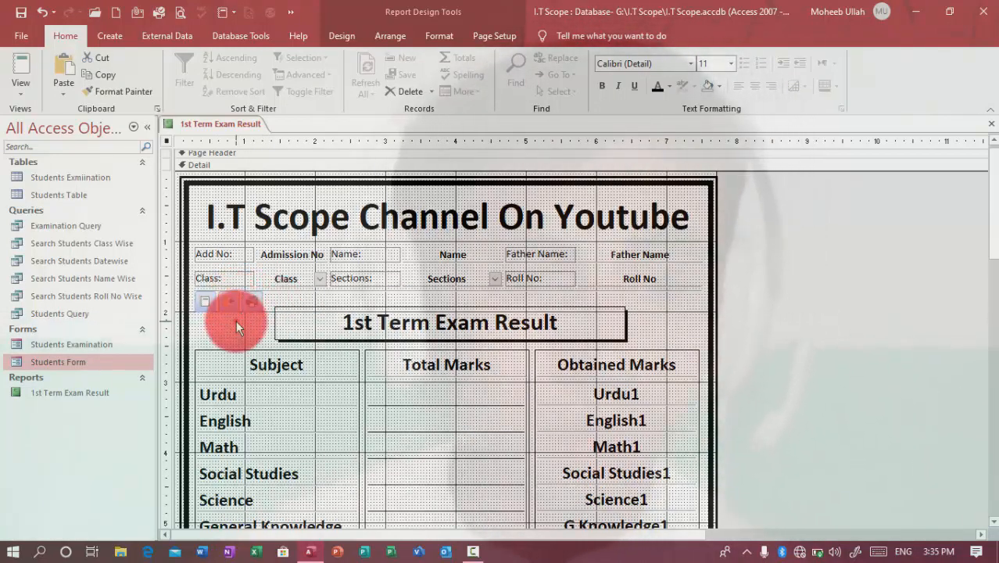
pyautogui.click(193, 284)
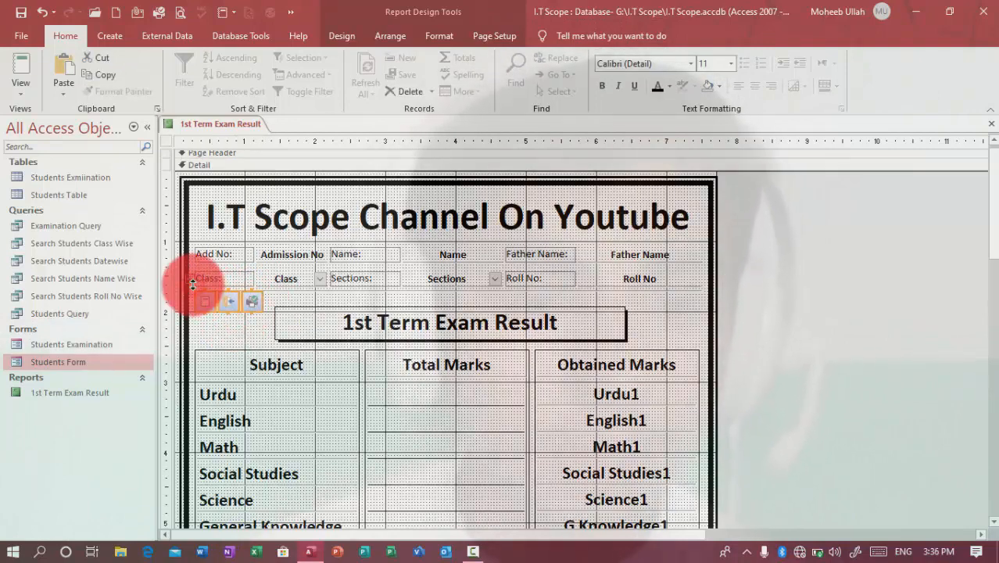
pyautogui.press('Down')
pyautogui.press('Down')
pyautogui.press('Down')
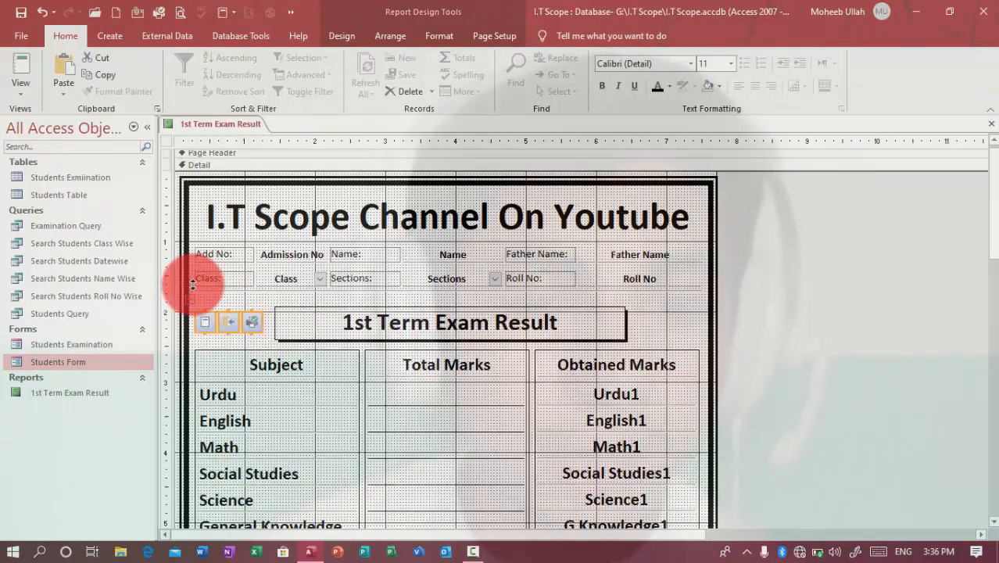
pyautogui.press('Up')
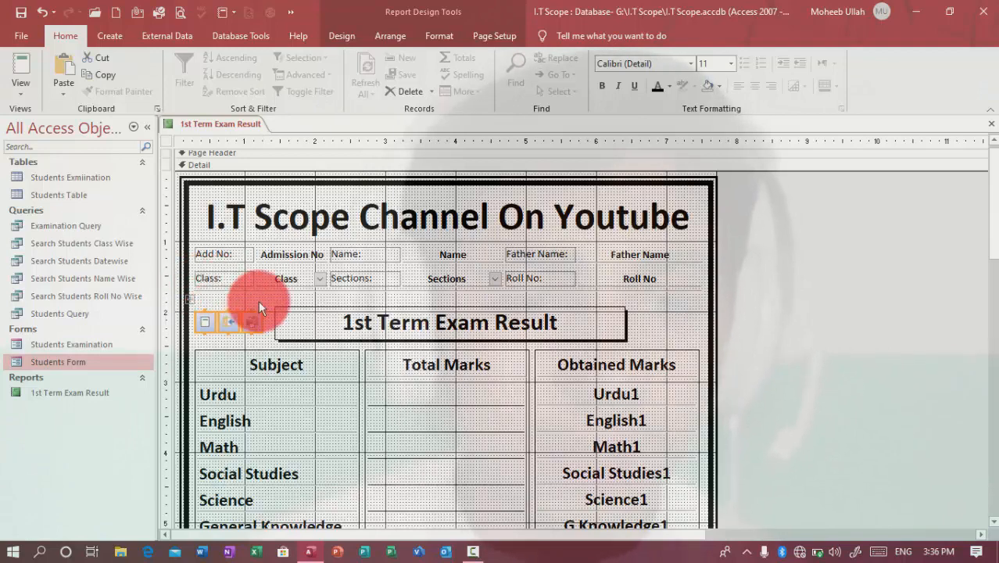
# - Apply the black quick style from the last row of theme styles to the three buttons
pyautogui.click(445, 33)
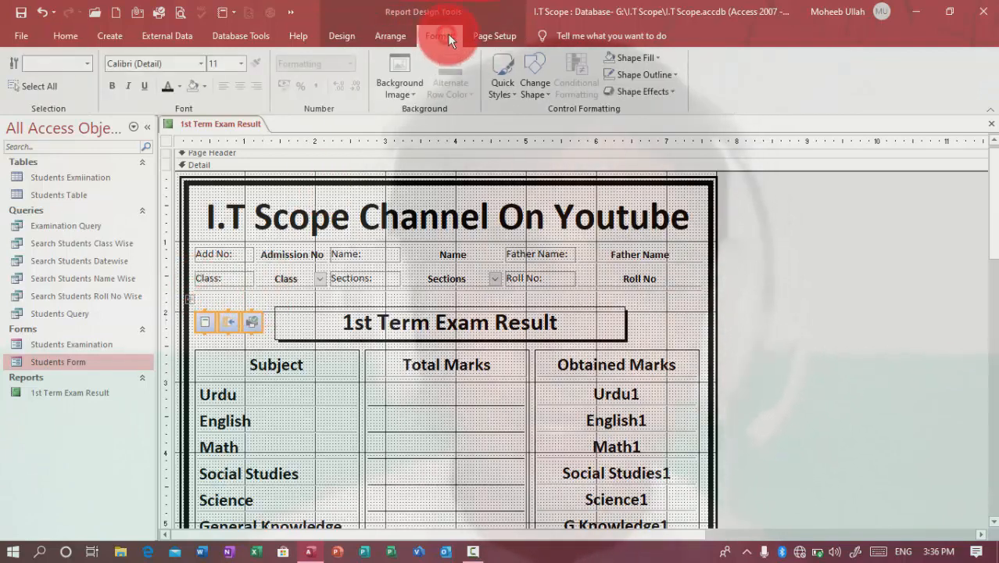
pyautogui.click(506, 78)
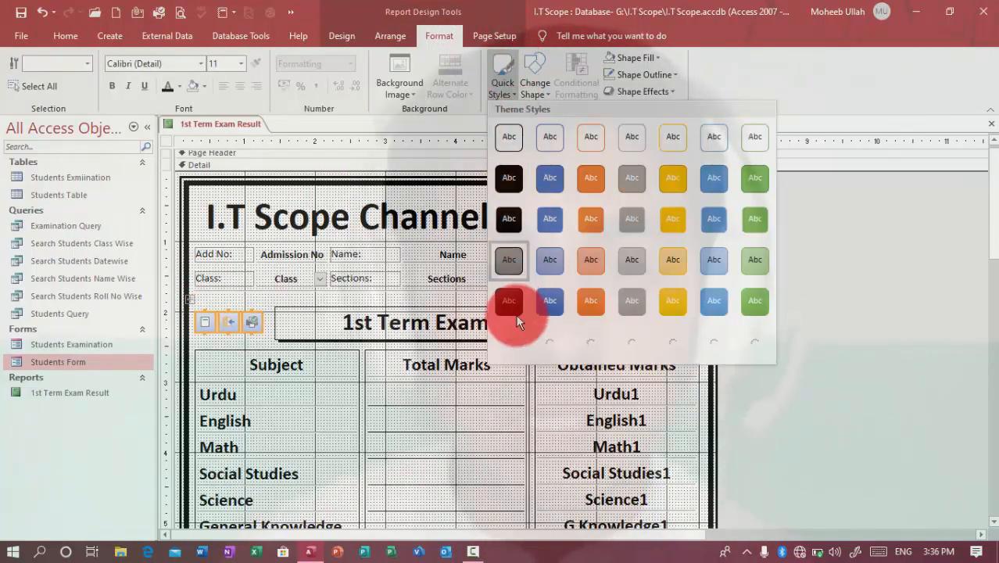
pyautogui.click(519, 343)
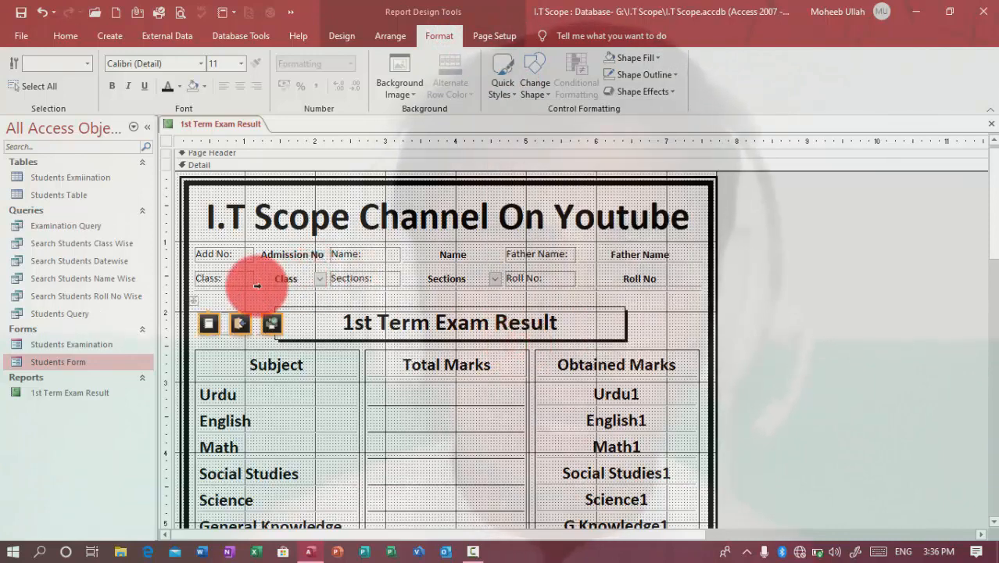
# - Show the properties of the selected buttons and set Cursor On Hover to Hyperlink hand
pyautogui.click(322, 39)
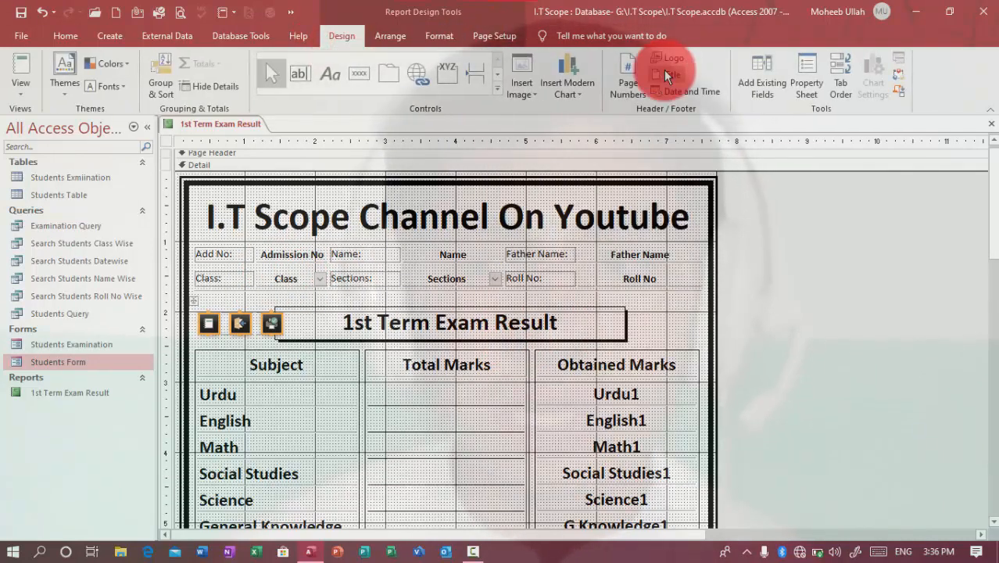
pyautogui.click(806, 78)
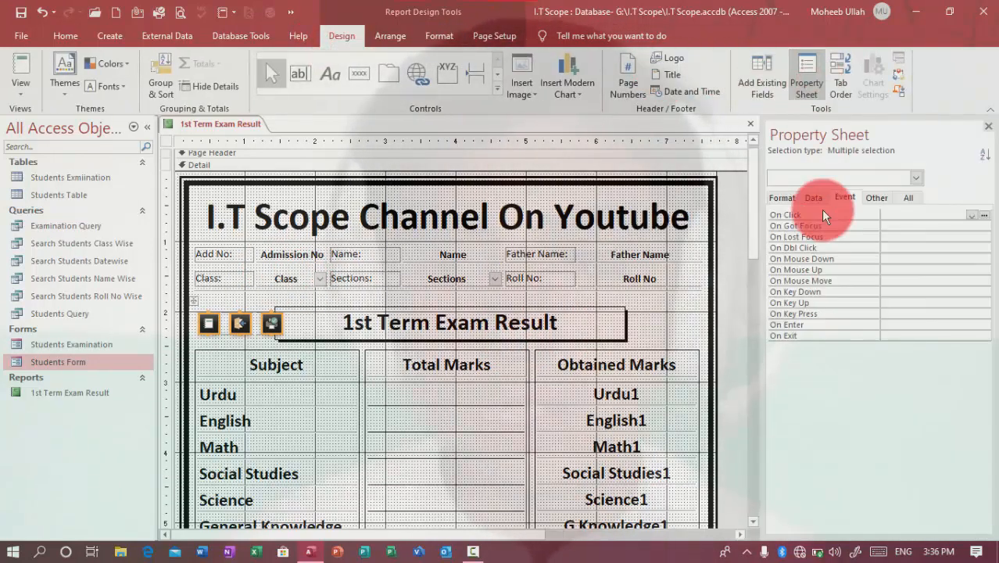
pyautogui.click(879, 200)
pyautogui.click(862, 210)
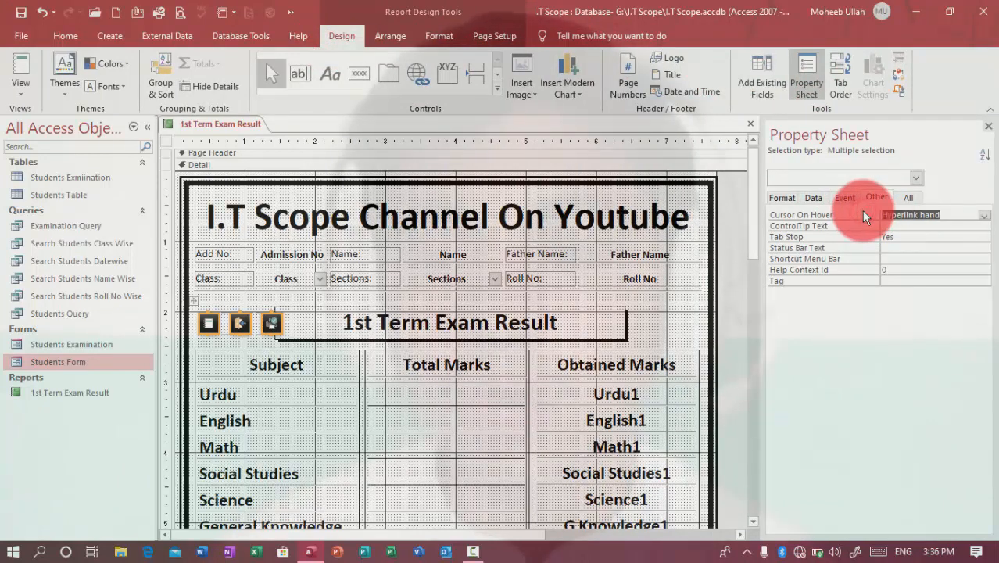
# - Change the shape of the three buttons to a circle and deselect them
pyautogui.click(439, 36)
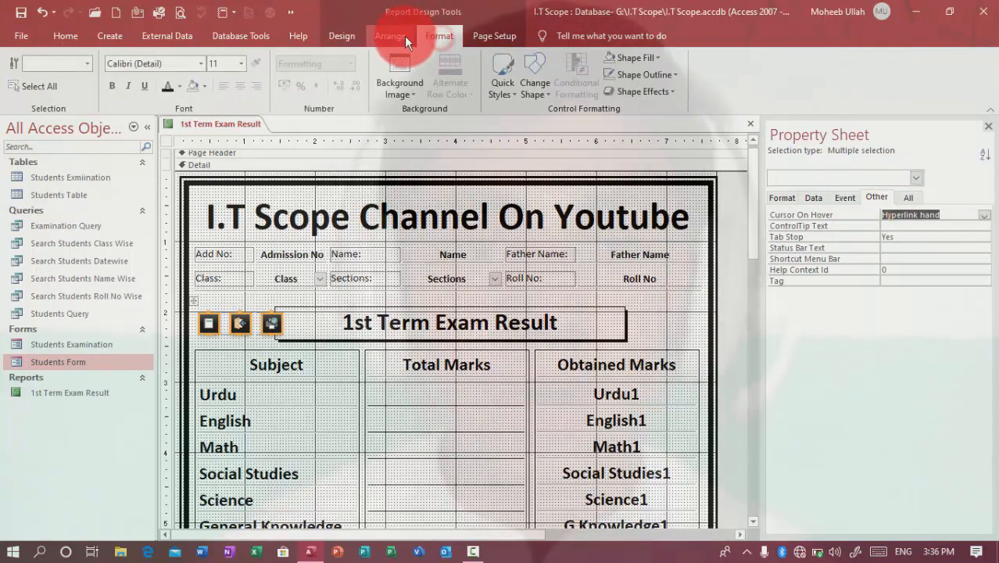
pyautogui.click(536, 87)
pyautogui.click(559, 174)
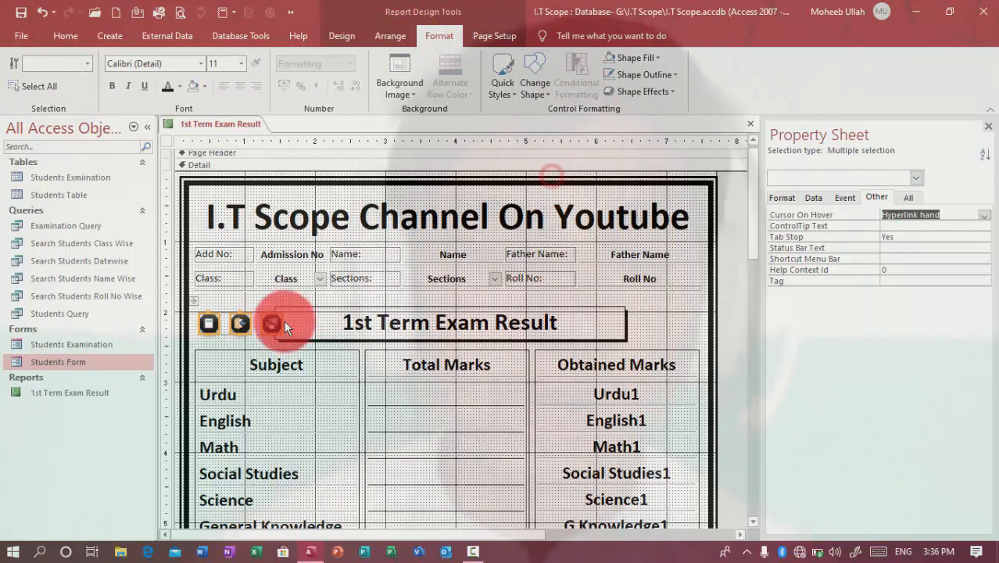
pyautogui.click(236, 343)
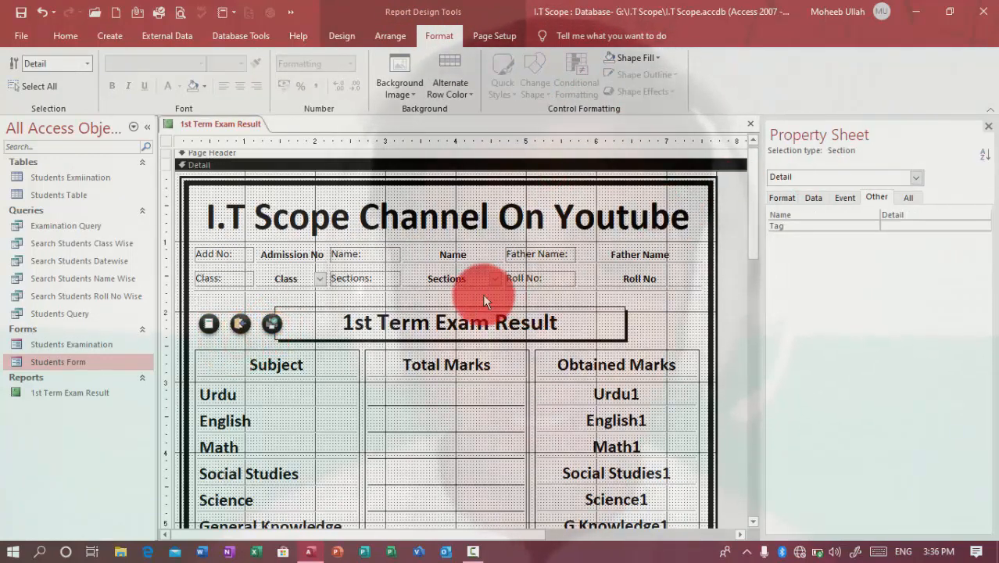
# - Select the button layout and nudge it left until it clears the 1st Term Exam Result title box
pyautogui.click(209, 324)
pyautogui.click(195, 299)
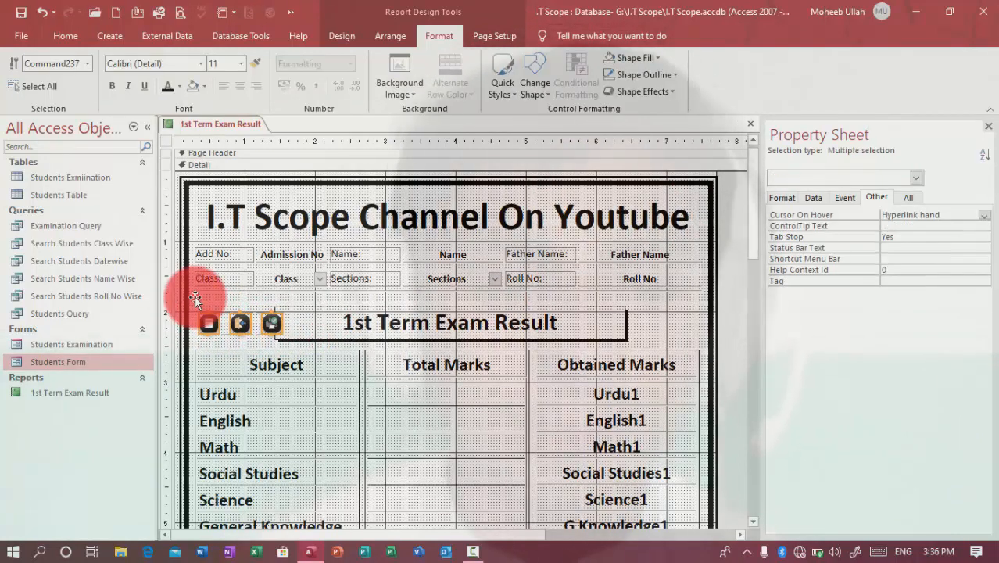
pyautogui.press('Left')
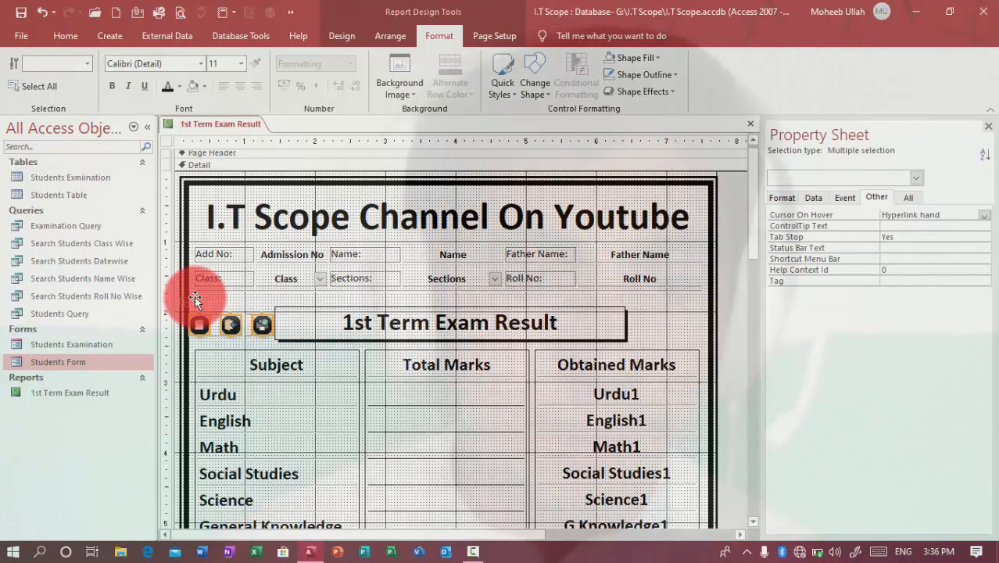
pyautogui.press('Left')
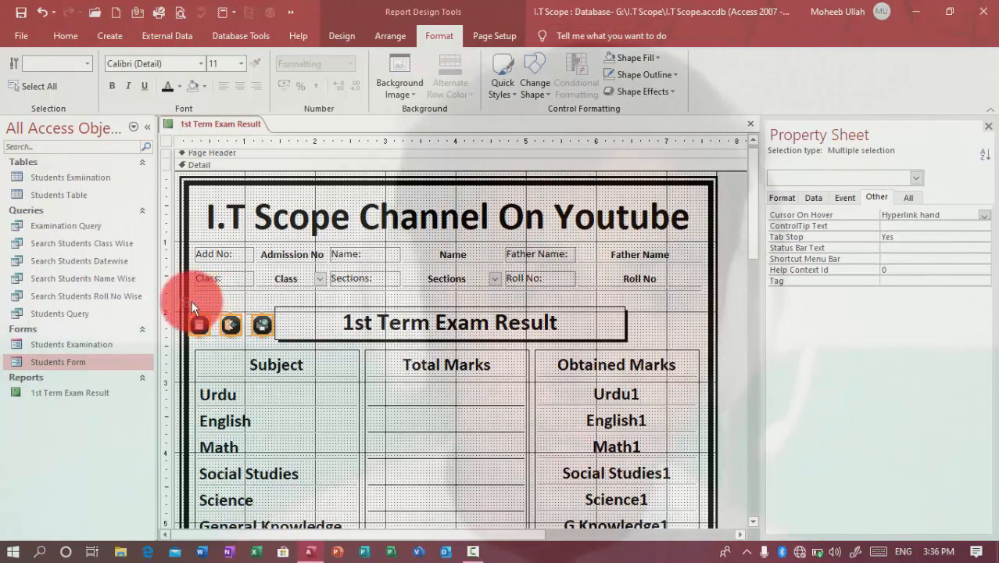
# - Remove the shared control layout from the three report buttons so each can be moved separately
pyautogui.press('Right')
pyautogui.rightClick(201, 322)
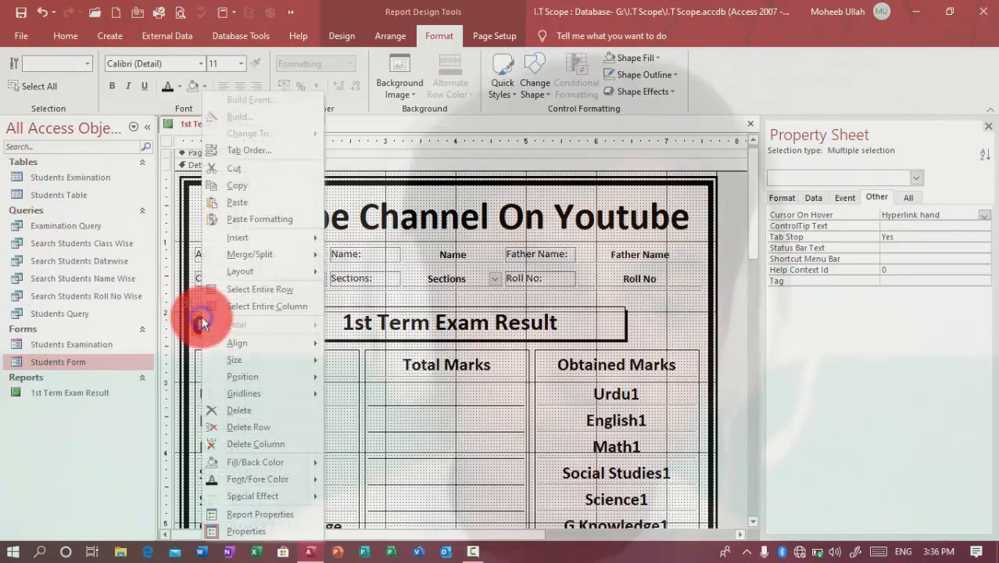
pyautogui.moveTo(293, 267)
pyautogui.click(350, 306)
# - Move the close and print buttons close beside the send-to-file button, and select all three together
pyautogui.click(229, 324)
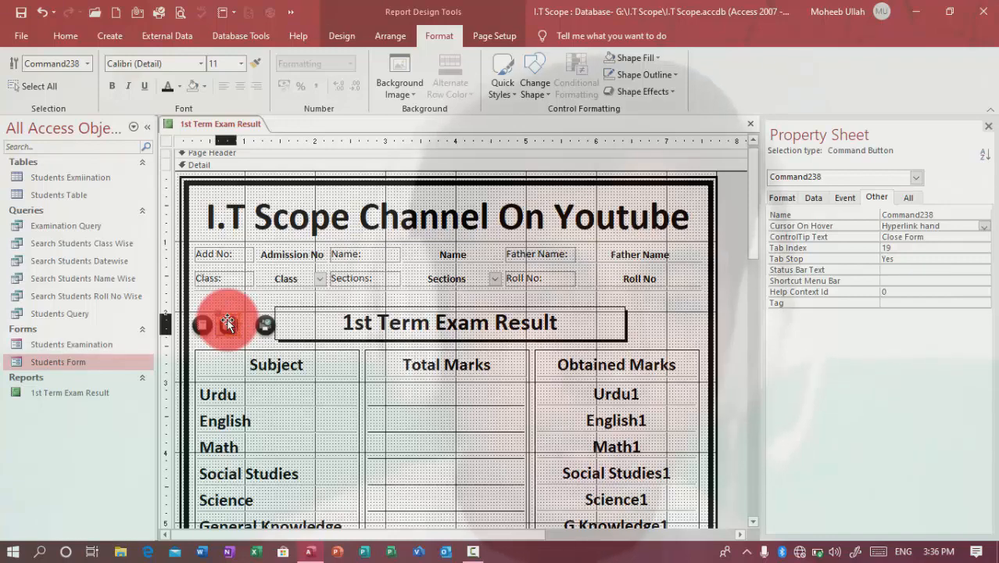
pyautogui.click(263, 325)
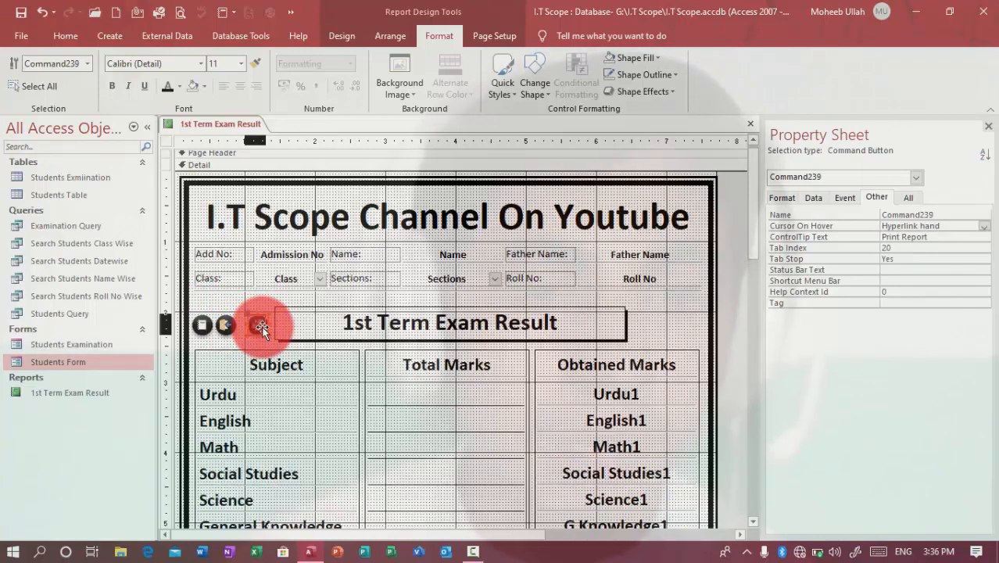
pyautogui.keyDown('shift'); pyautogui.click(202, 325); pyautogui.keyUp('shift')
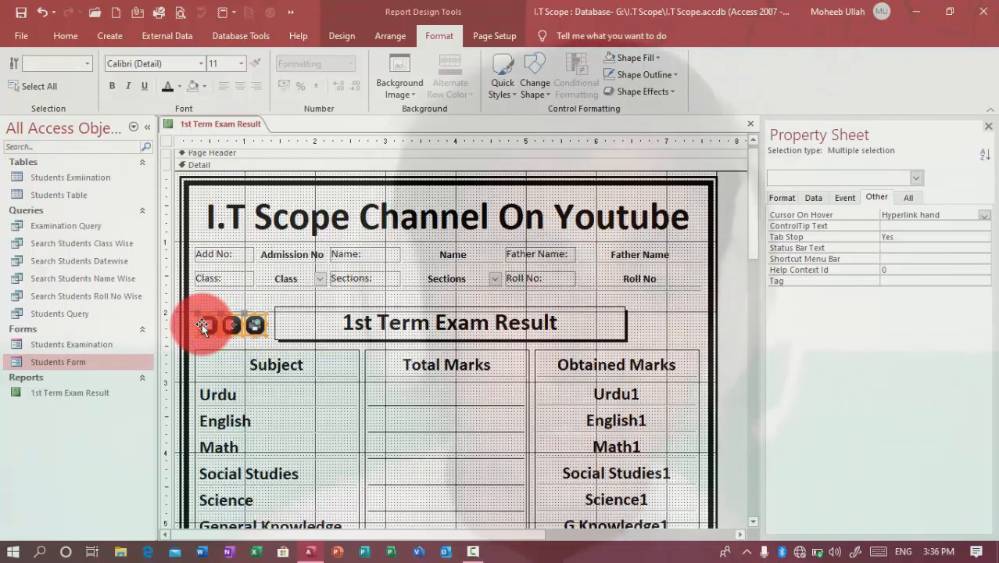
# - Close the property sheet and the Students New Enrollment form
pyautogui.click(988, 126)
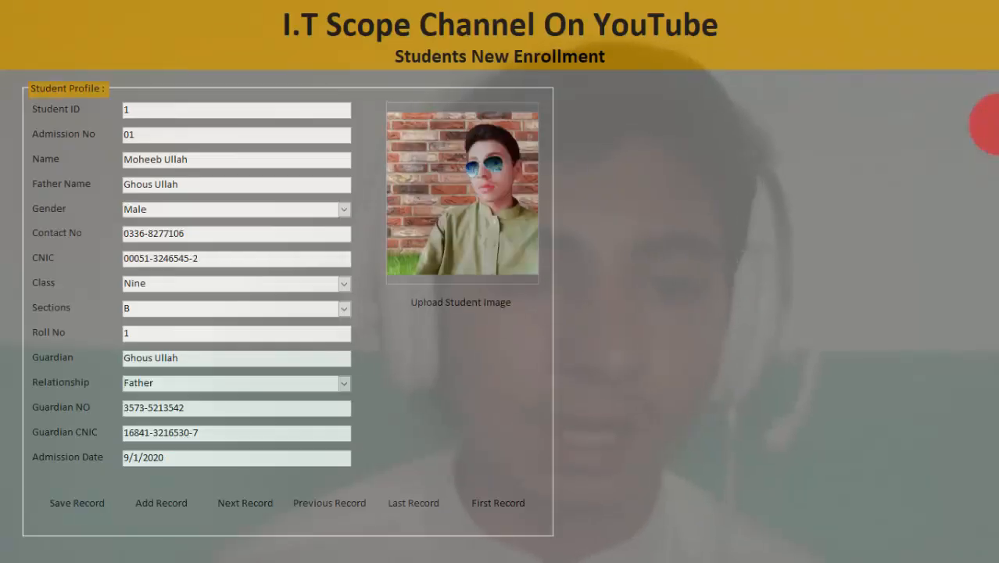
pyautogui.rightClick(683, 123)
pyautogui.click(712, 271)
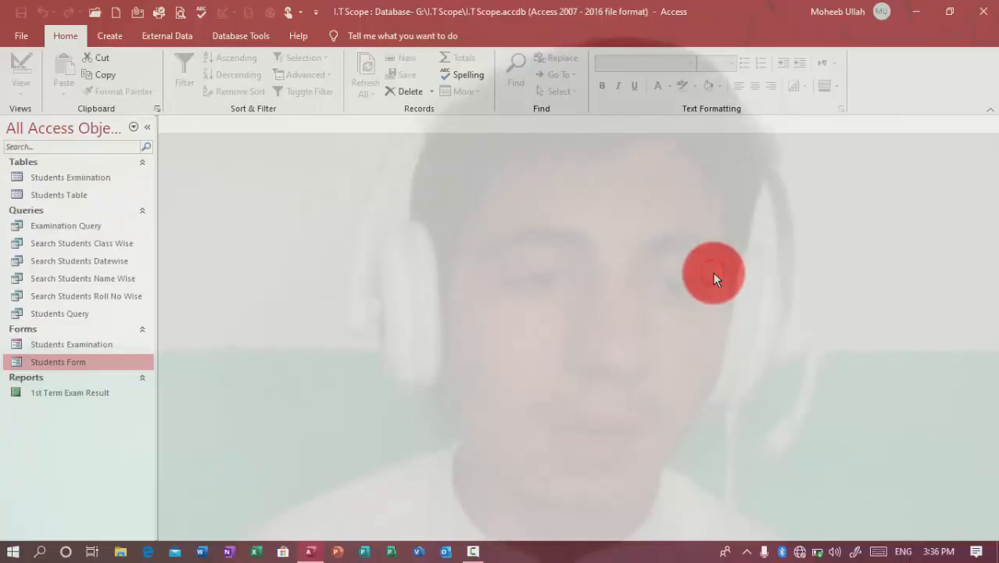
# - Open the 1st Term Exam Result report for class four
pyautogui.press('Down')
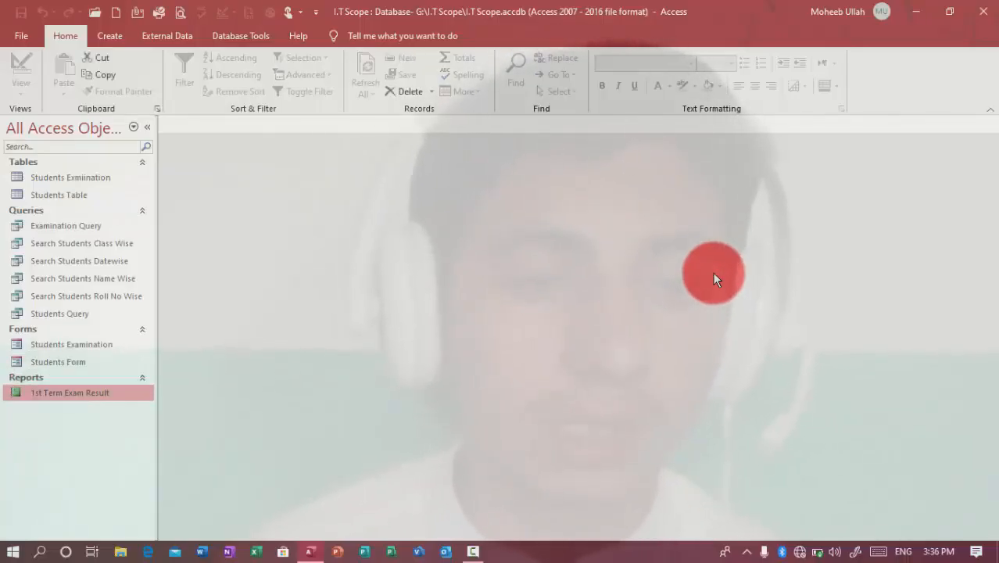
pyautogui.press('Return')
pyautogui.write('four')
pyautogui.press('Return')
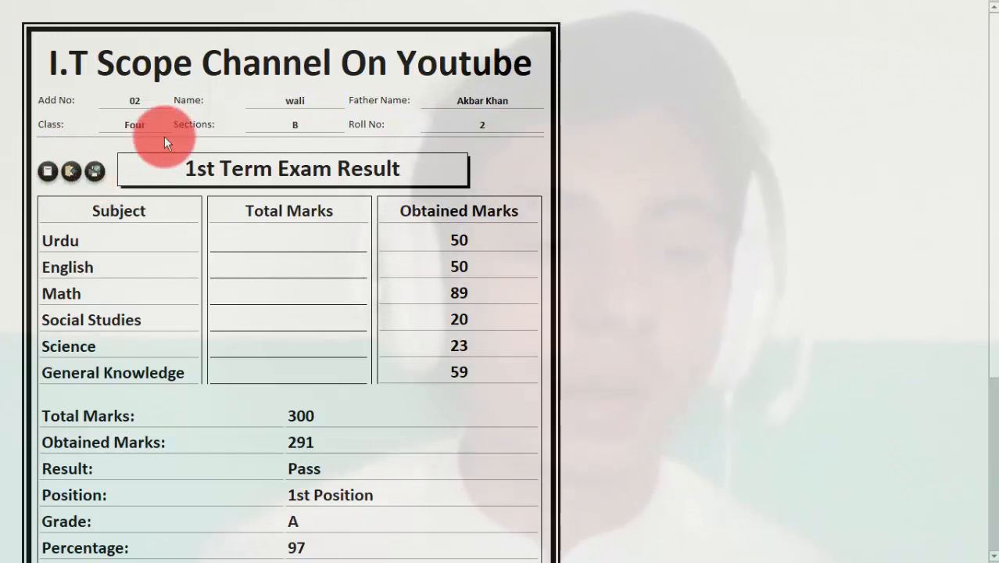
# - Return the report to Design View and open the On Click macro of the send-to-file button
pyautogui.rightClick(128, 139)
pyautogui.click(164, 184)
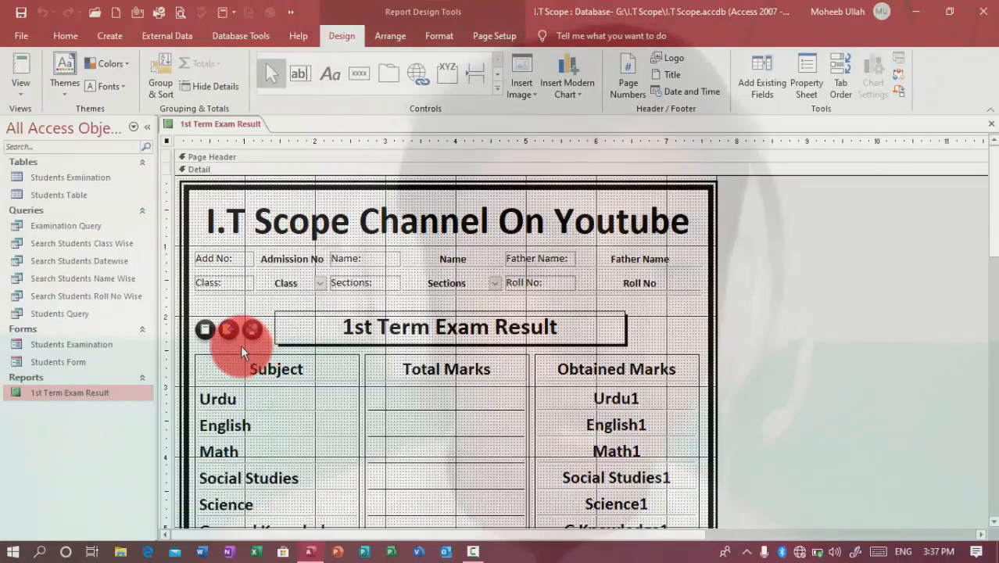
pyautogui.click(206, 330)
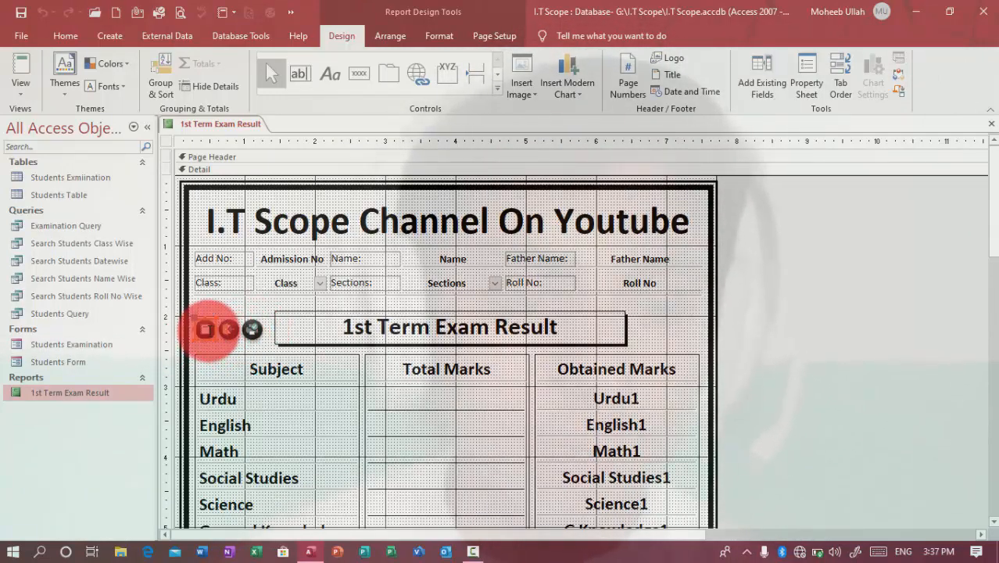
pyautogui.click(797, 78)
pyautogui.click(844, 197)
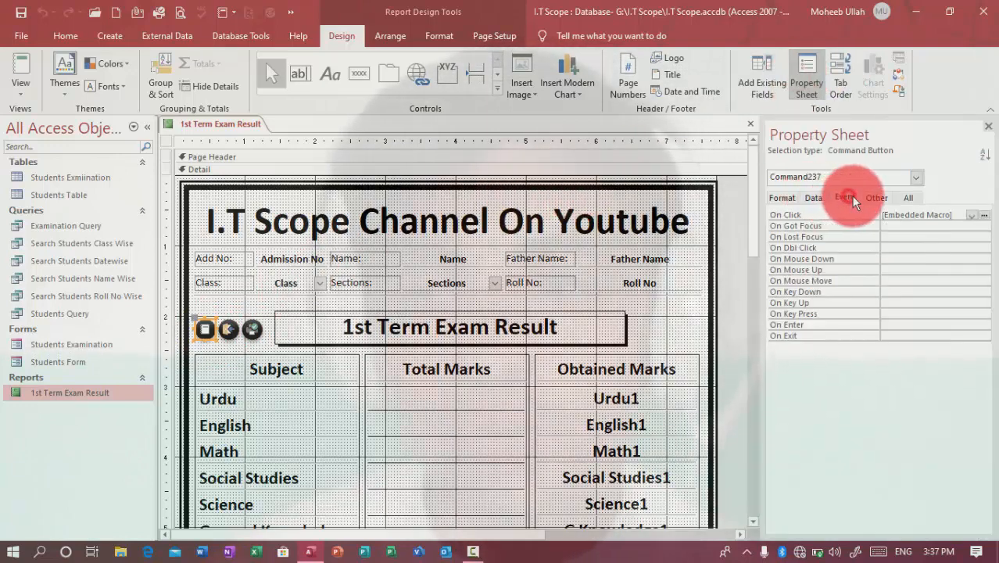
pyautogui.click(983, 216)
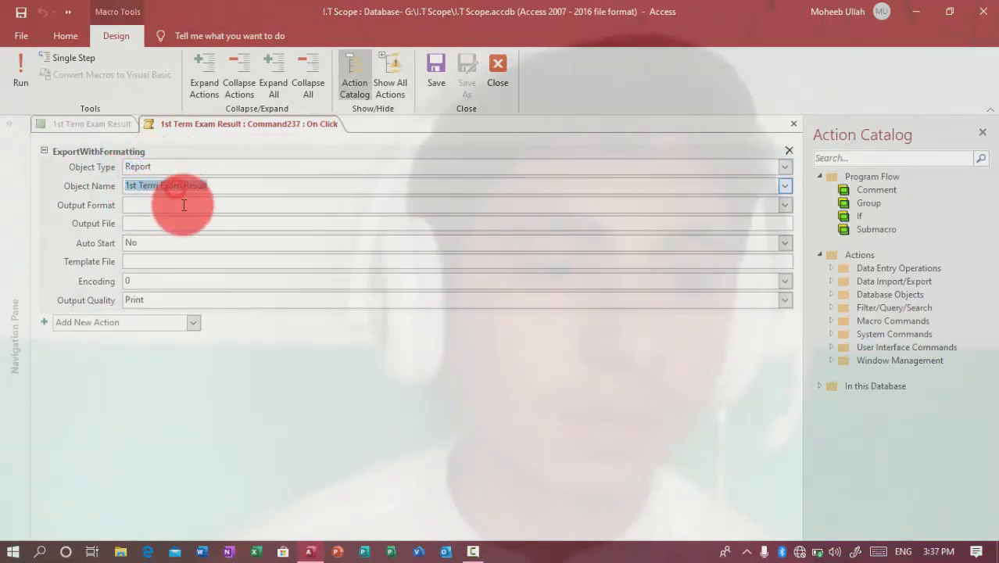
# - Set the ExportWithFormatting action's Output Format to PDF Format (*.pdf) and Auto Start to Yes
pyautogui.click(184, 205)
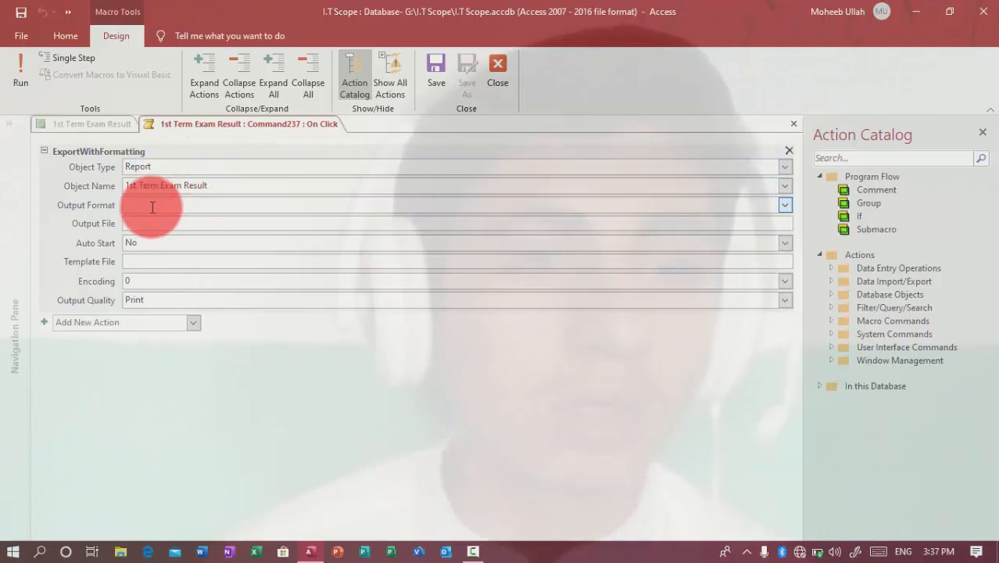
pyautogui.click(784, 204)
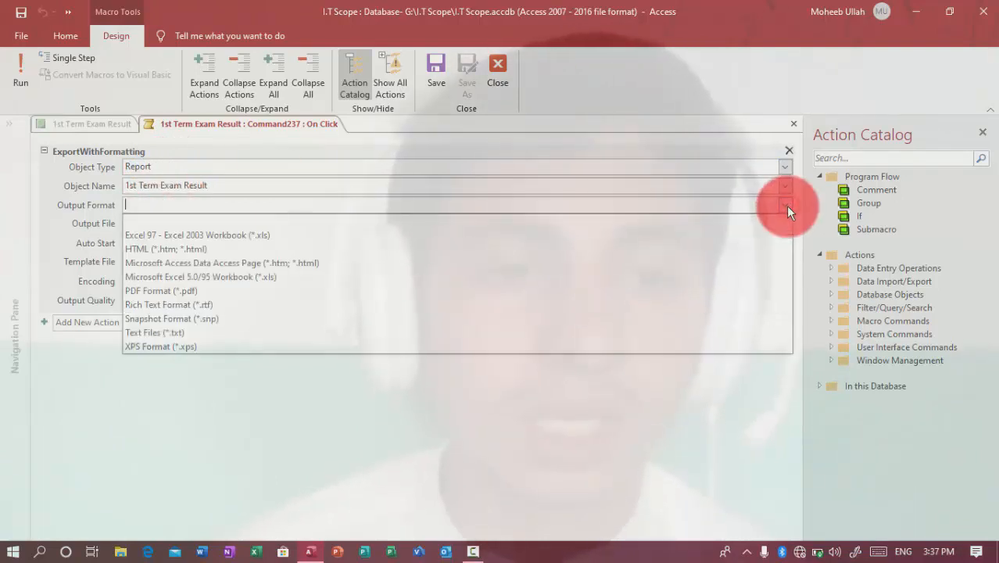
pyautogui.click(330, 291)
pyautogui.click(236, 224)
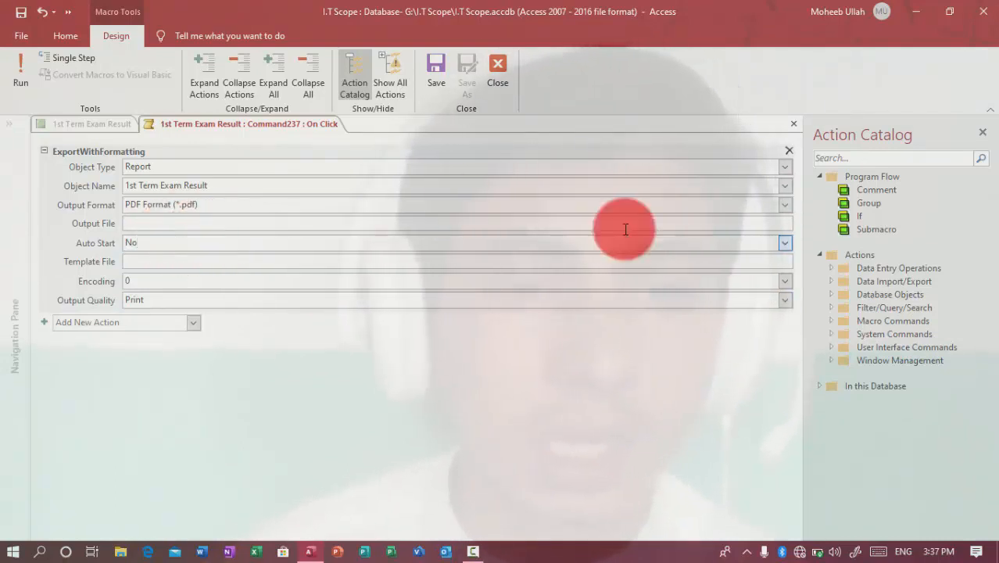
pyautogui.click(783, 242)
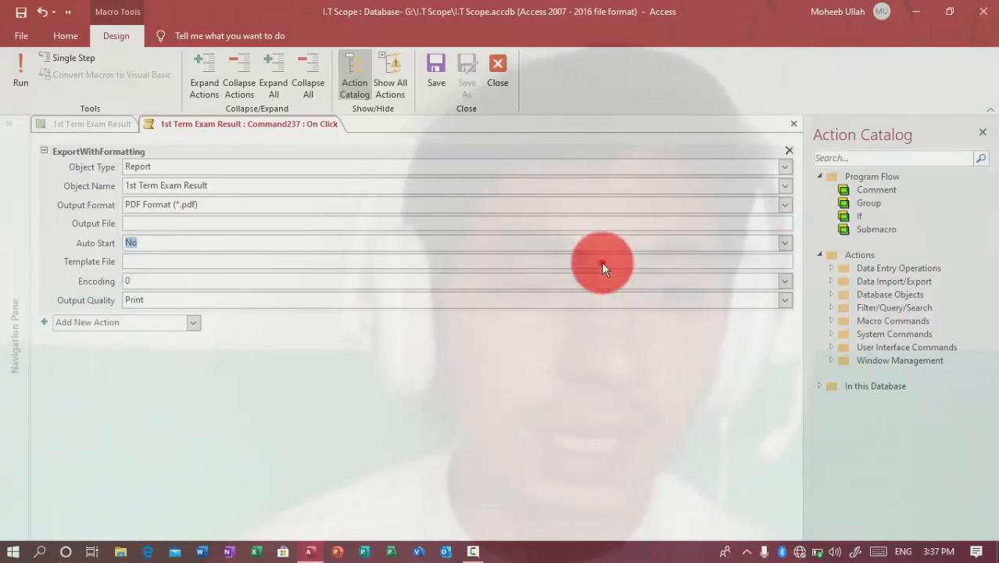
pyautogui.click(600, 261)
# - Set the export action's Output Quality to Screen, and save and close the macro
pyautogui.click(144, 297)
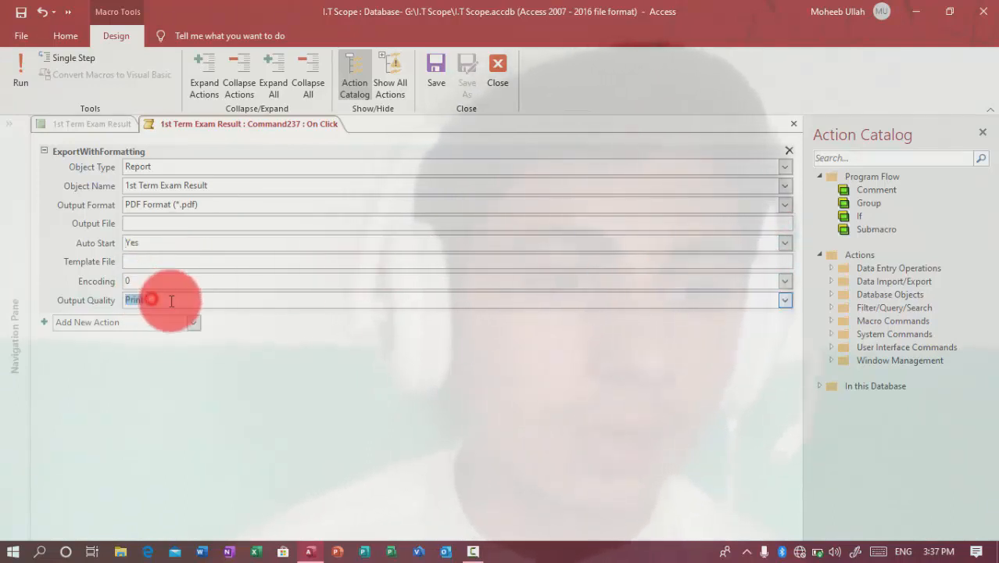
pyautogui.click(783, 300)
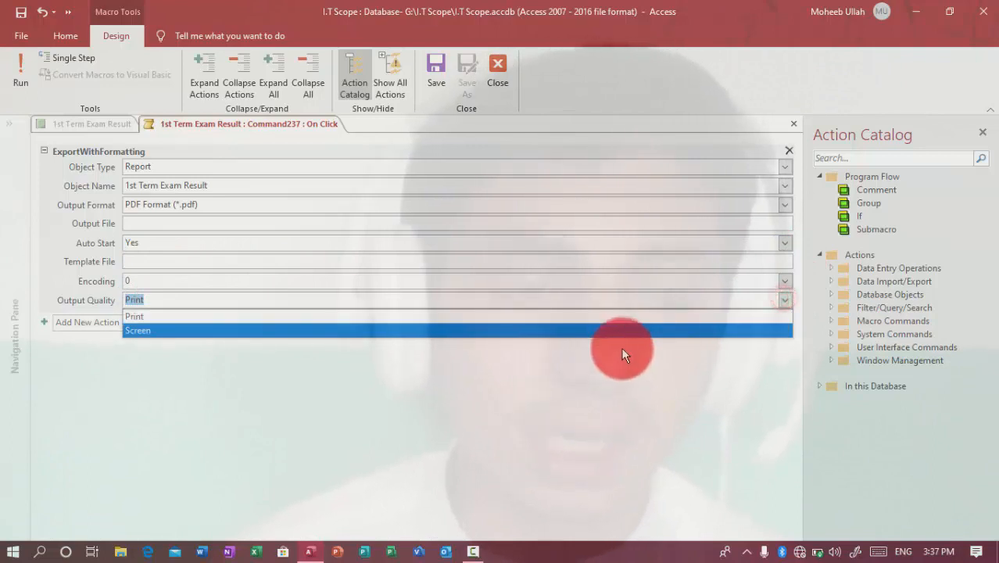
pyautogui.click(622, 350)
pyautogui.click(344, 298)
pyautogui.click(782, 303)
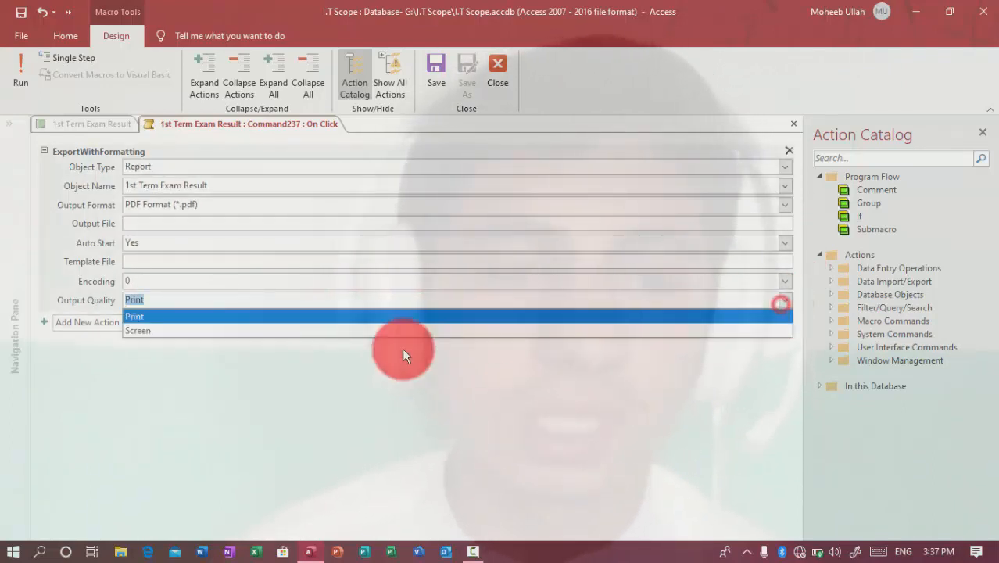
pyautogui.click(413, 331)
pyautogui.click(436, 68)
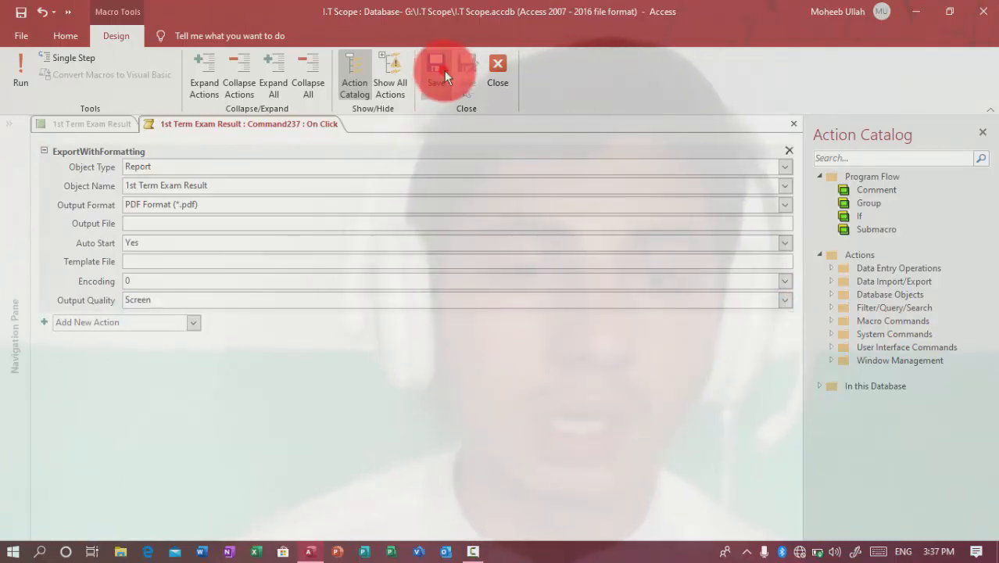
pyautogui.click(496, 74)
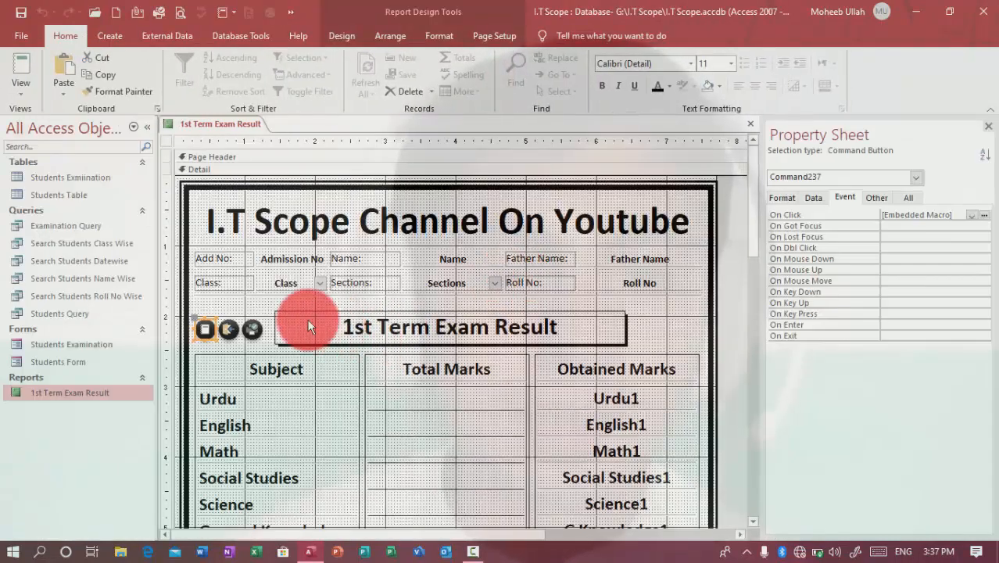
# - Make the close button's On Click macro close the report 1st Term Exam Result with Save set to Yes, and save and close it
pyautogui.click(227, 328)
pyautogui.click(988, 214)
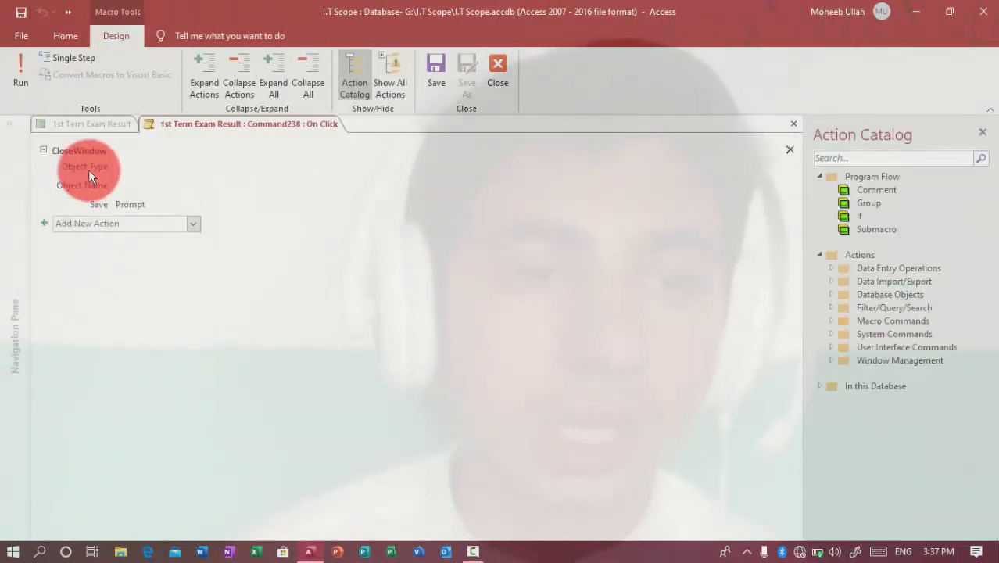
pyautogui.click(88, 167)
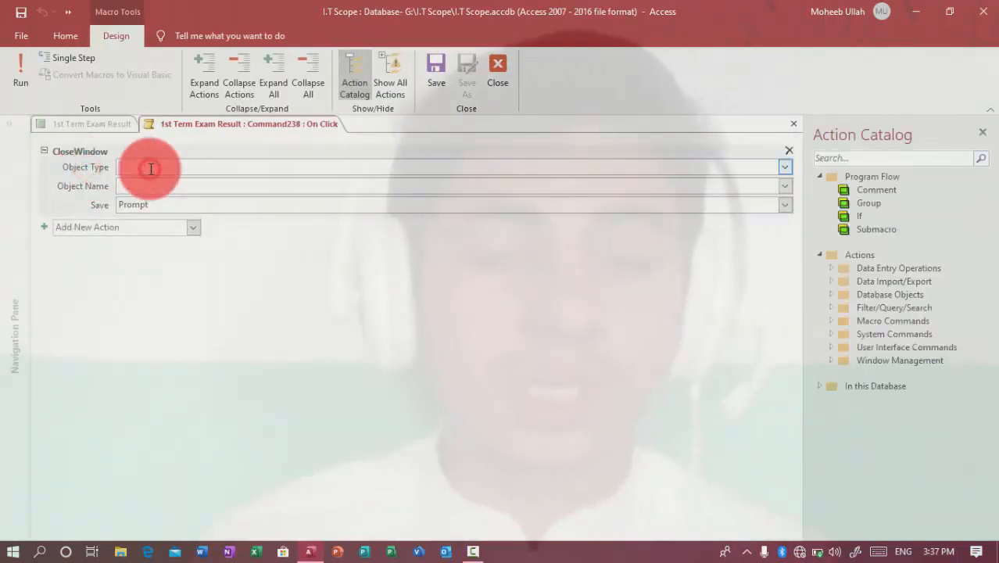
pyautogui.click(151, 169)
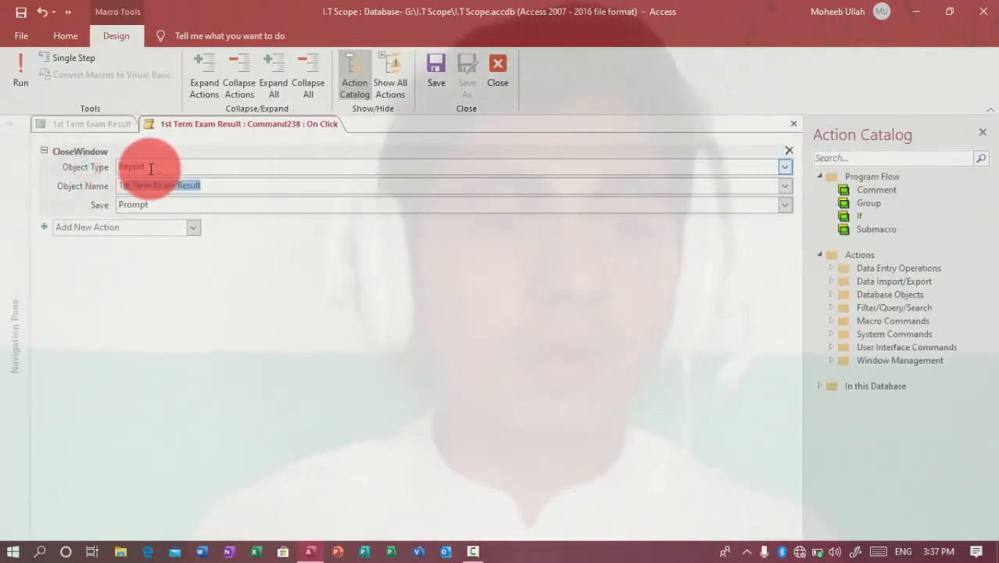
pyautogui.write('Yes')
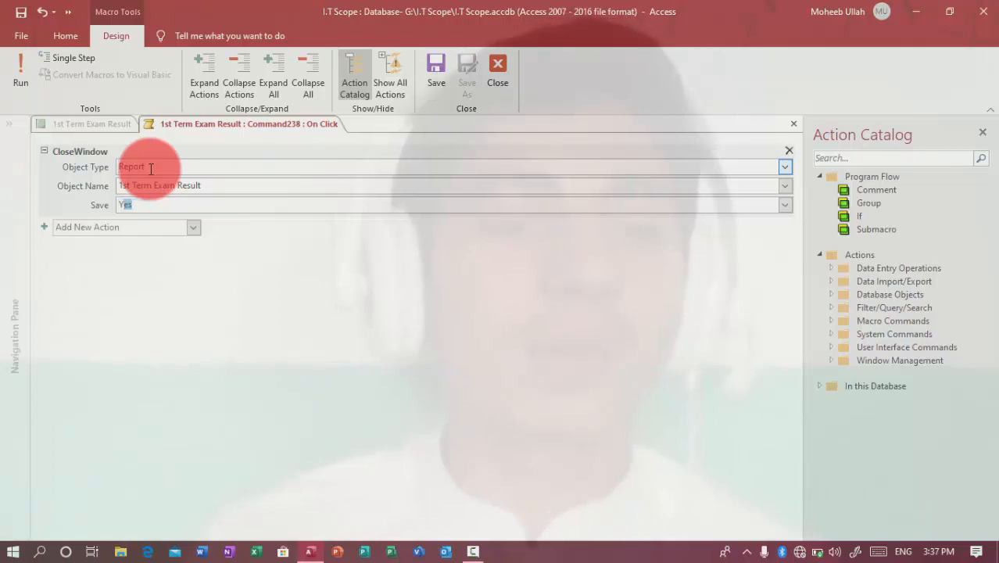
pyautogui.press('Return')
pyautogui.click(434, 78)
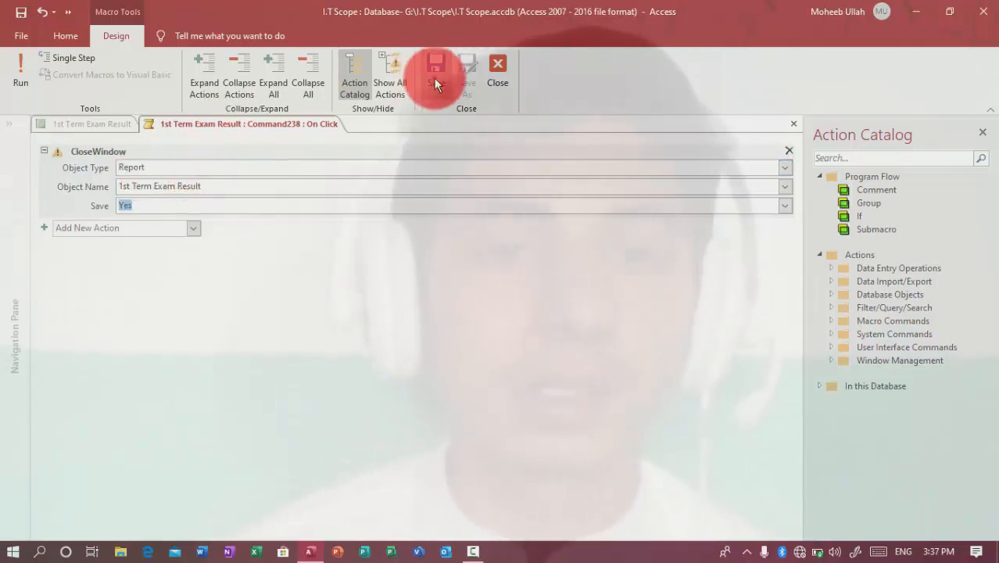
pyautogui.click(485, 77)
# - Delete the OpenReport action from the print button's On Click macro, keeping RunMenuCommand PrintObject, and close the macro
pyautogui.click(253, 331)
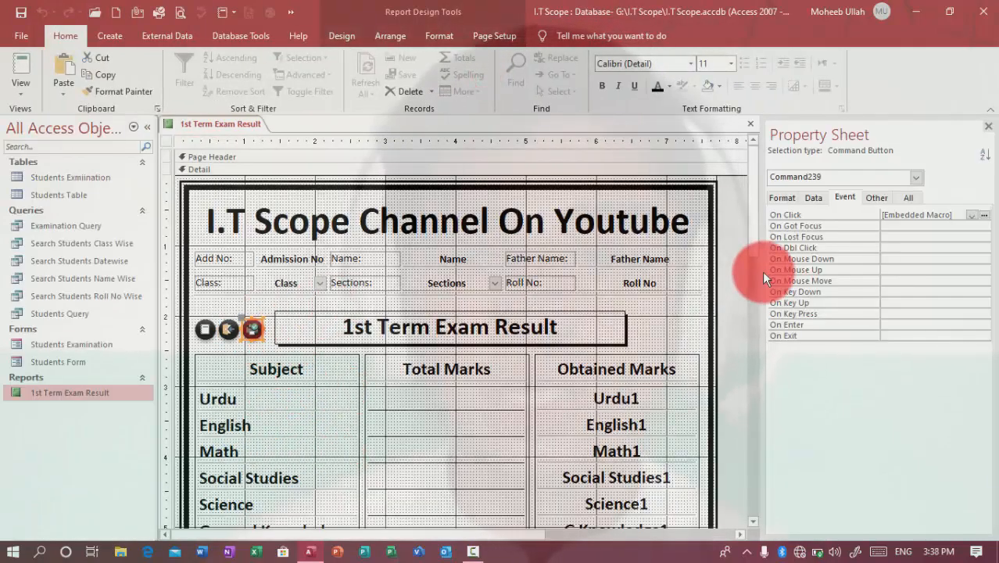
pyautogui.click(986, 215)
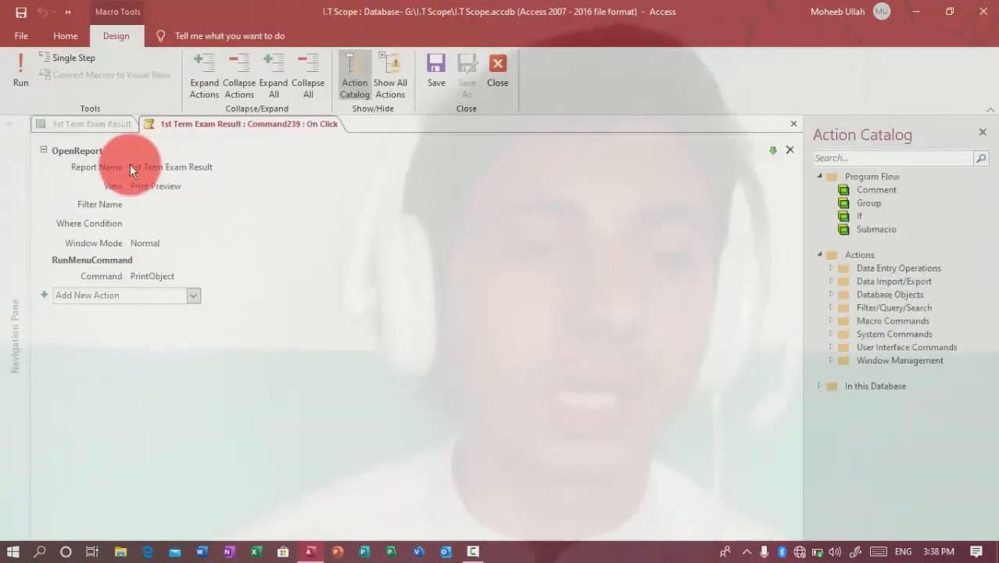
pyautogui.click(156, 186)
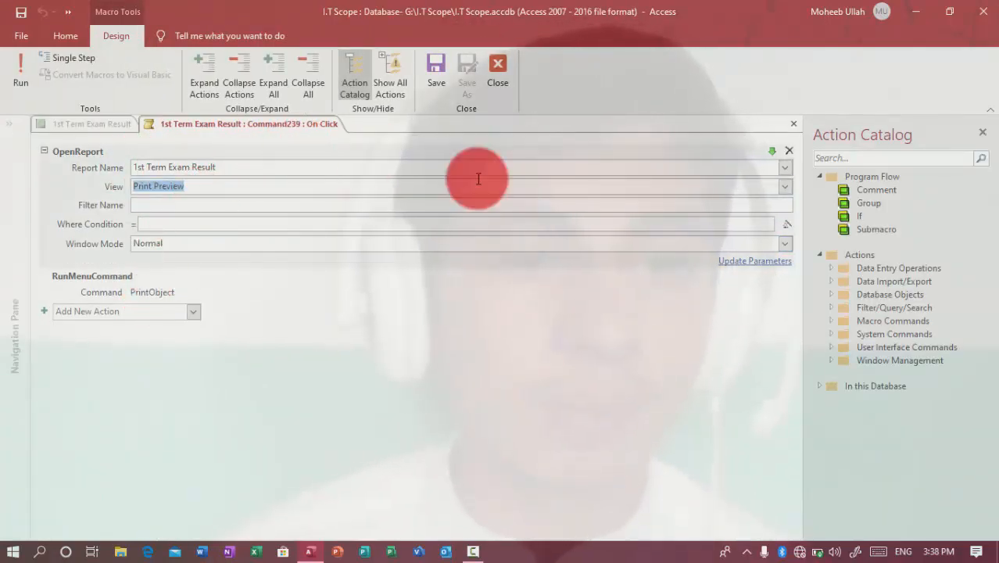
pyautogui.click(788, 151)
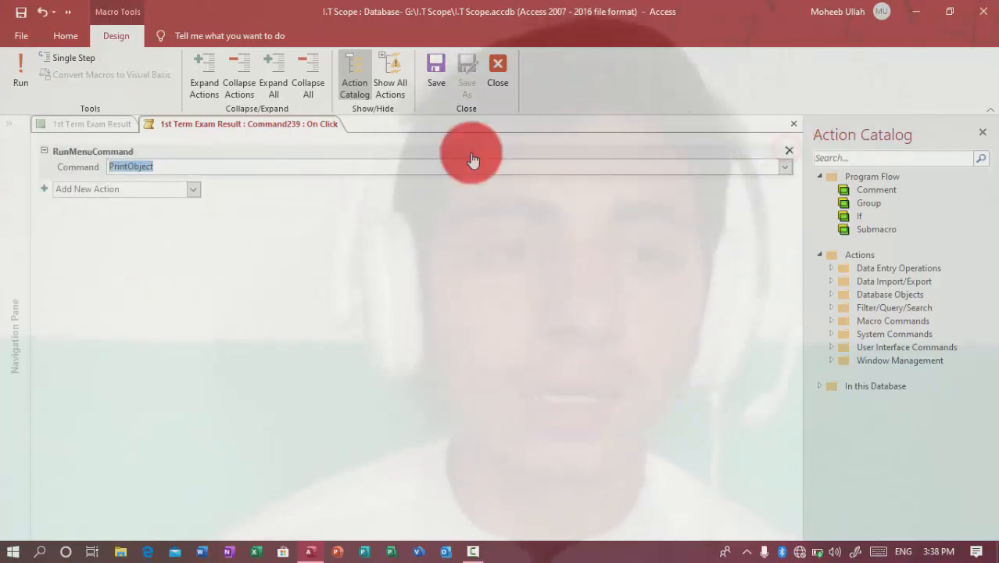
pyautogui.click(489, 74)
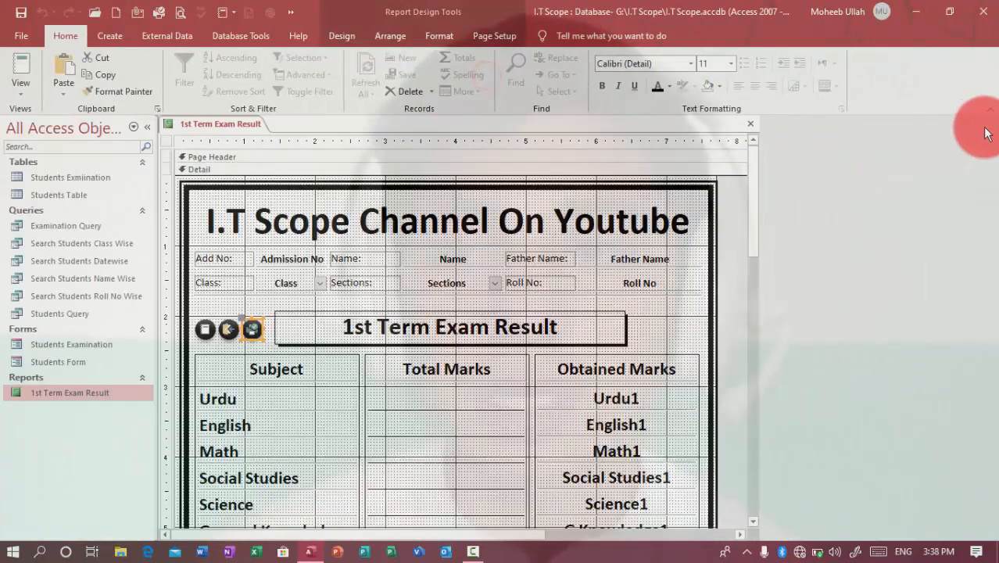
# - Close the property sheet and the report design, and reopen the 1st Term Exam Result report for class four
pyautogui.click(986, 130)
pyautogui.click(994, 131)
pyautogui.press('Return')
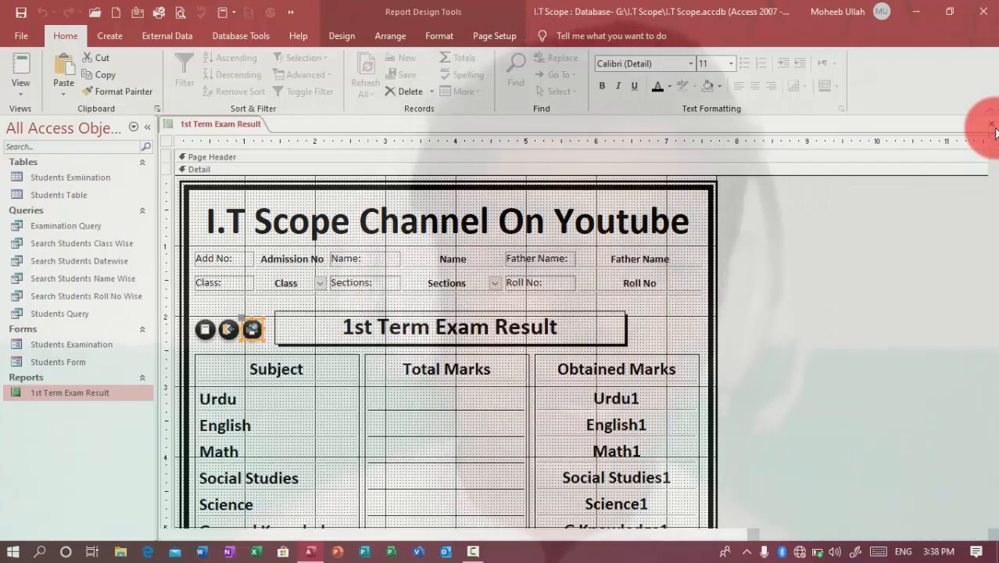
pyautogui.write('Four')
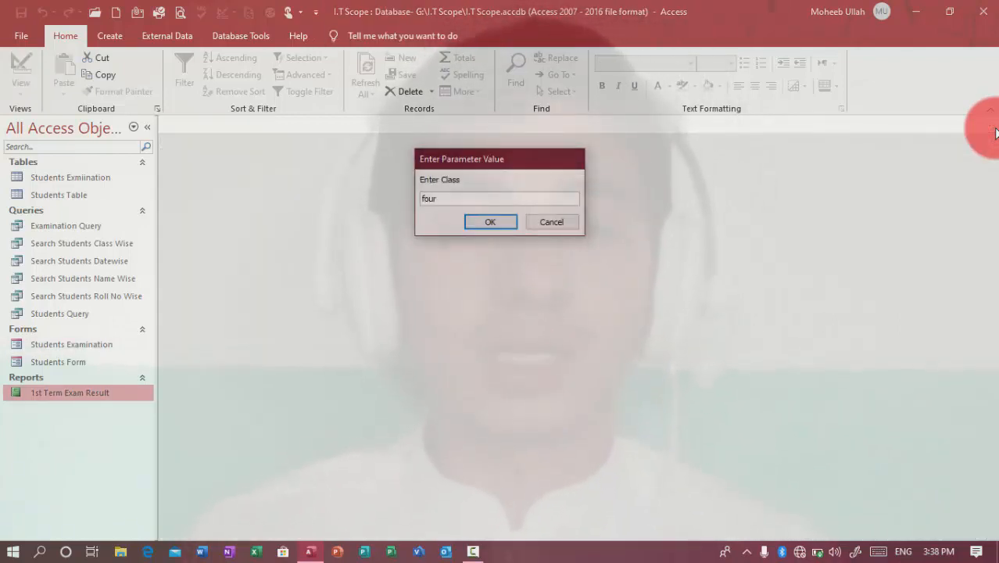
pyautogui.press('Return')
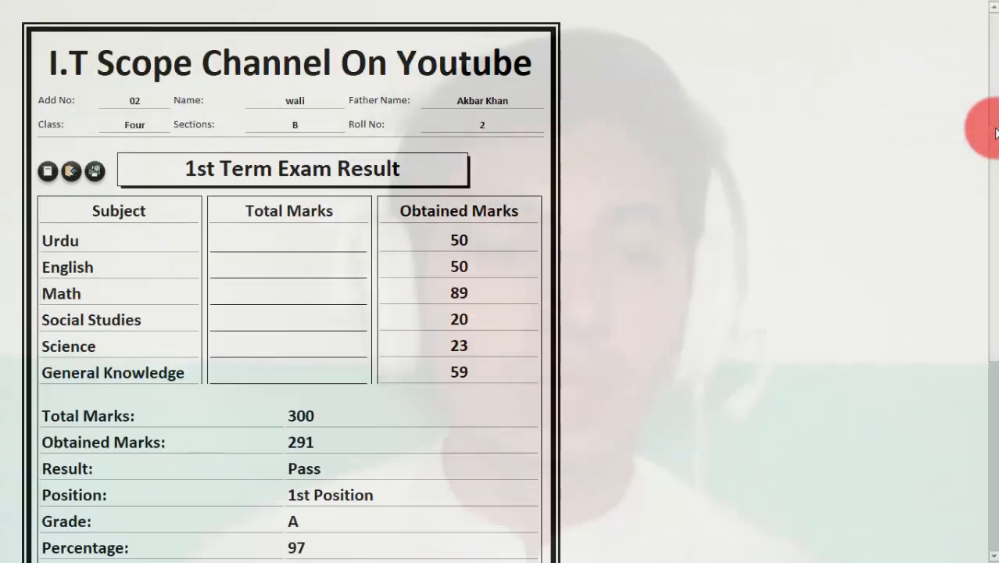
# - Export the report with its send-to-file button as PDF 1st Term Exam Result on the Desktop, and close the report
pyautogui.click(45, 173)
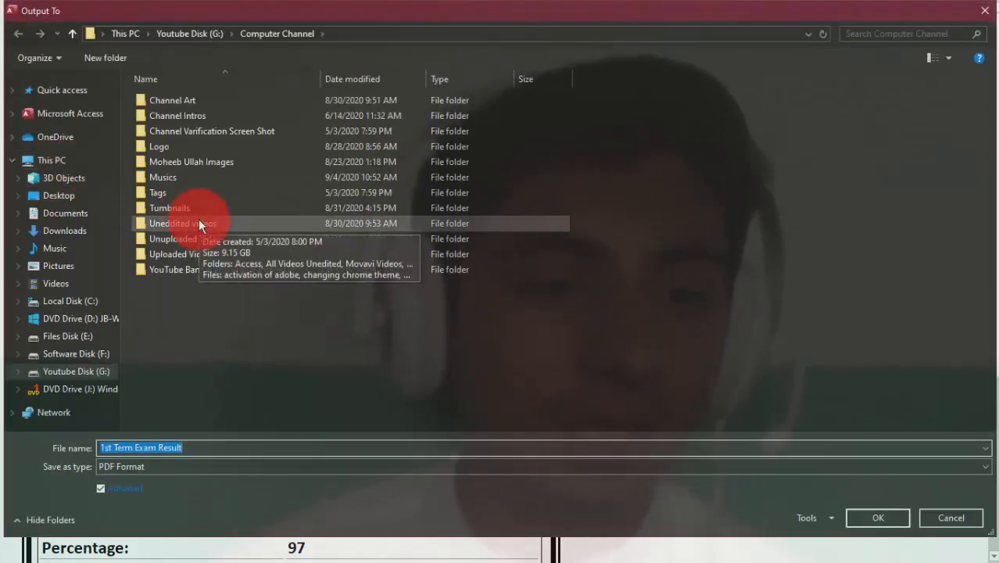
pyautogui.click(52, 195)
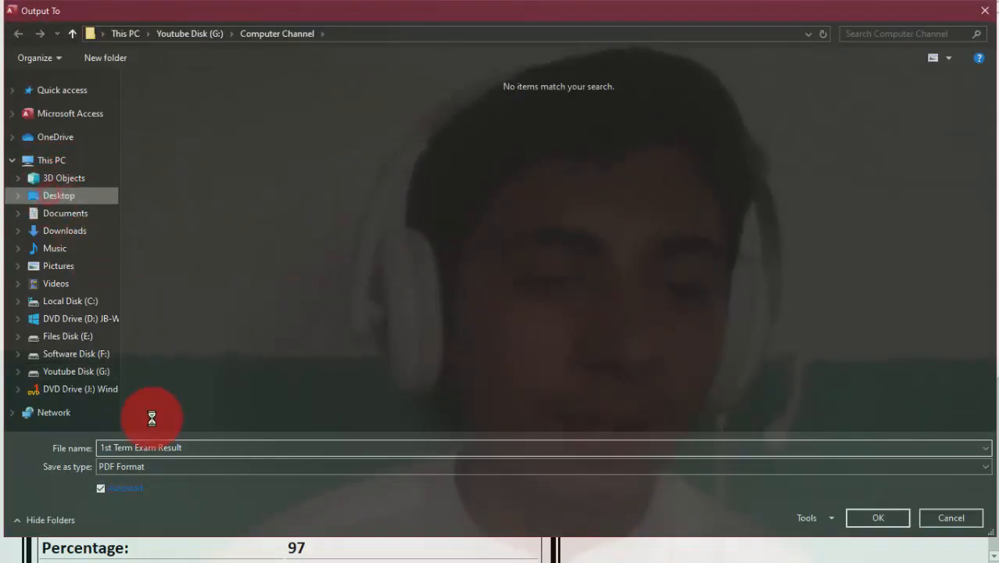
pyautogui.click(889, 519)
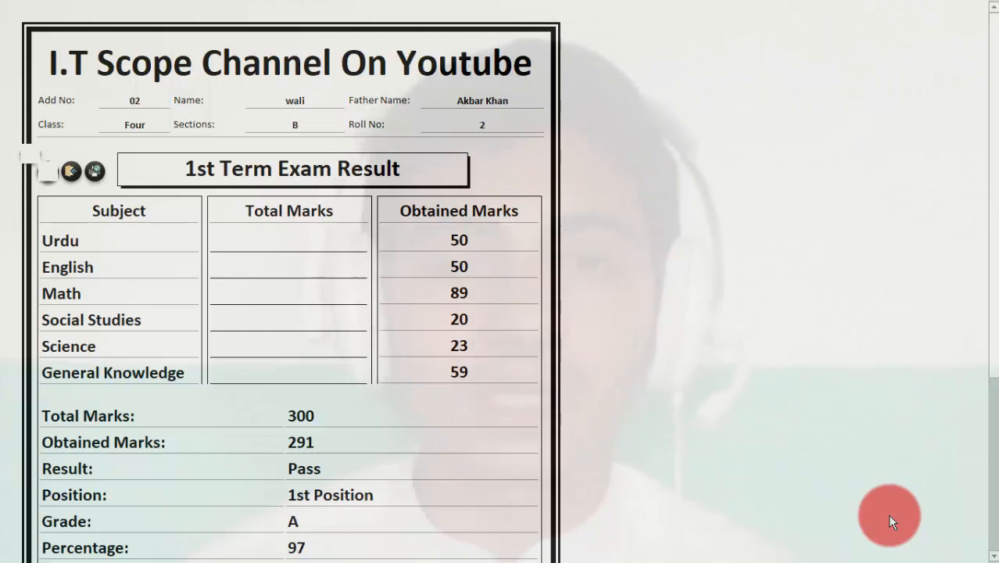
pyautogui.click(740, 89)
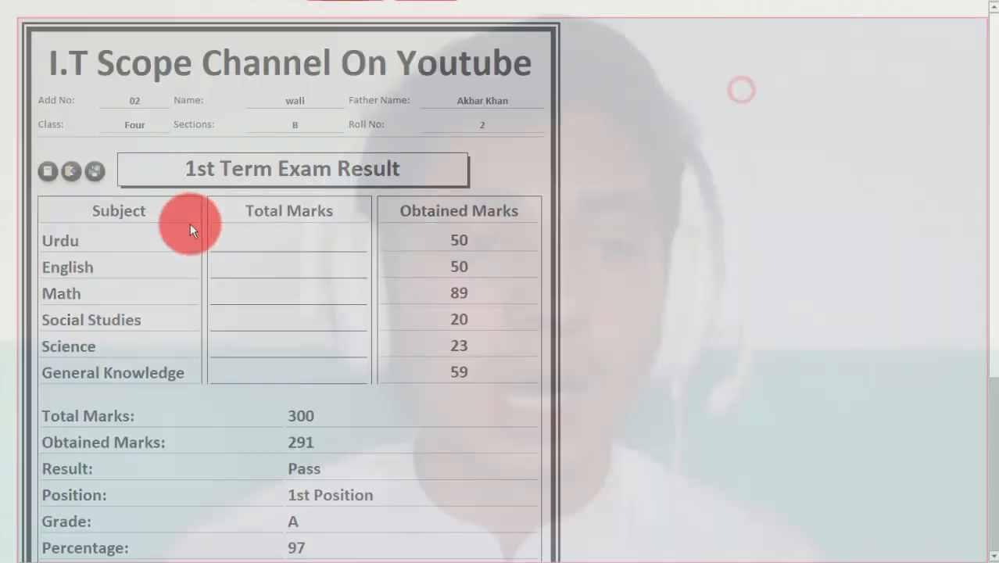
pyautogui.click(303, 103)
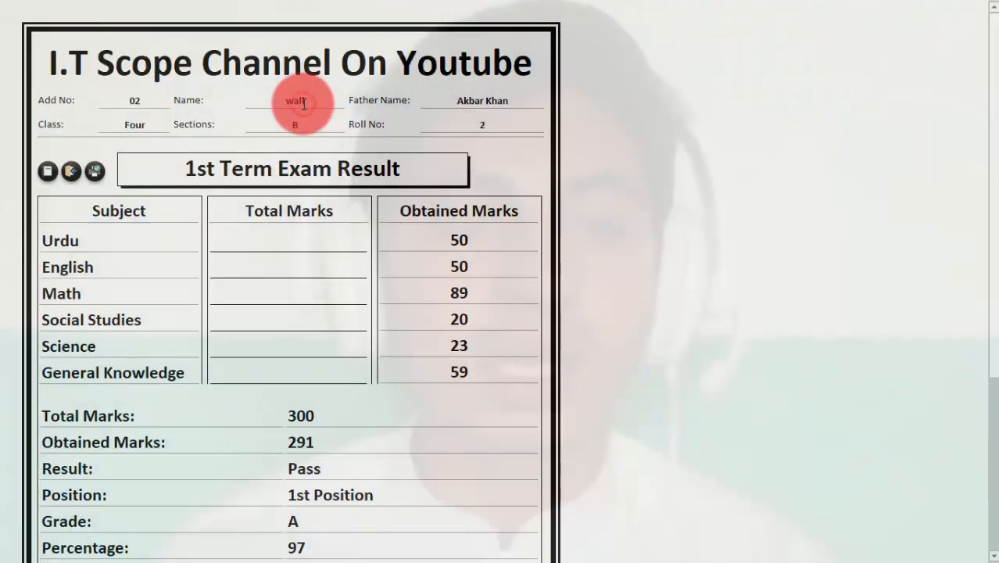
pyautogui.rightClick(606, 55)
pyautogui.click(627, 219)
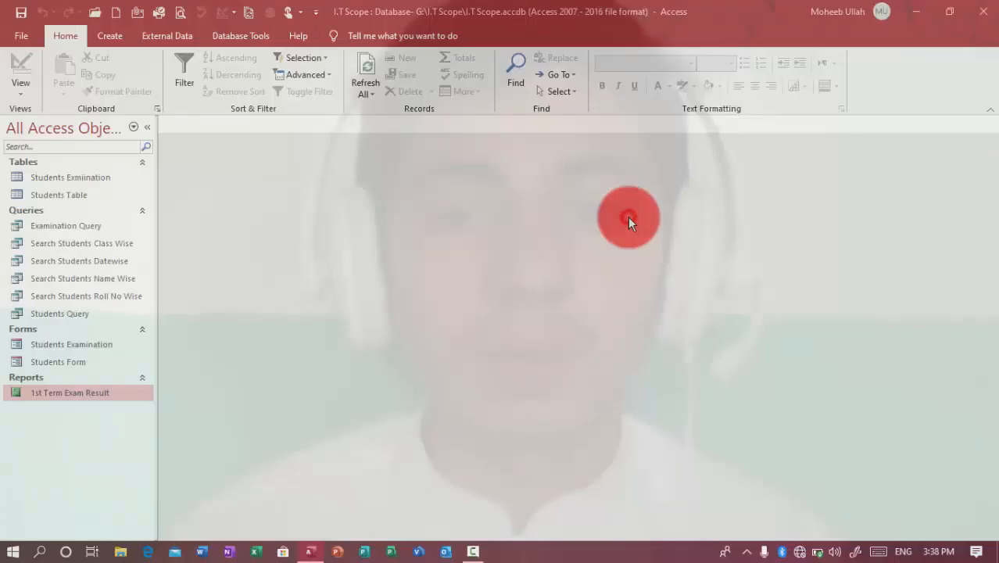
# - Minimize the database, open the exported 1st Term Exam Result PDF from the desktop, examine its page layout and close it
pyautogui.click(923, 12)
pyautogui.click(24, 469)
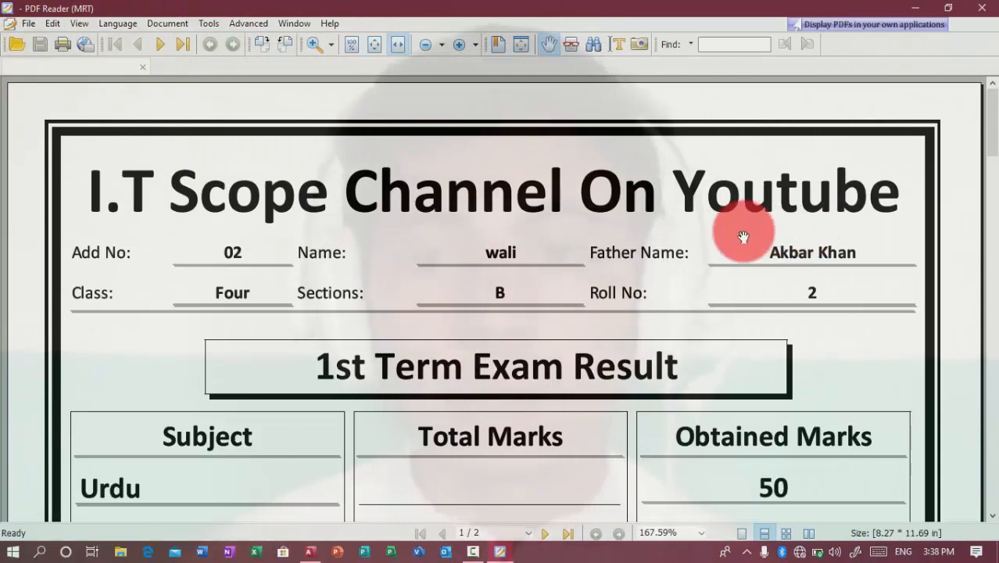
pyautogui.moveTo(744, 232); pyautogui.dragTo(686, 116)
pyautogui.moveTo(606, 334); pyautogui.dragTo(618, 156)
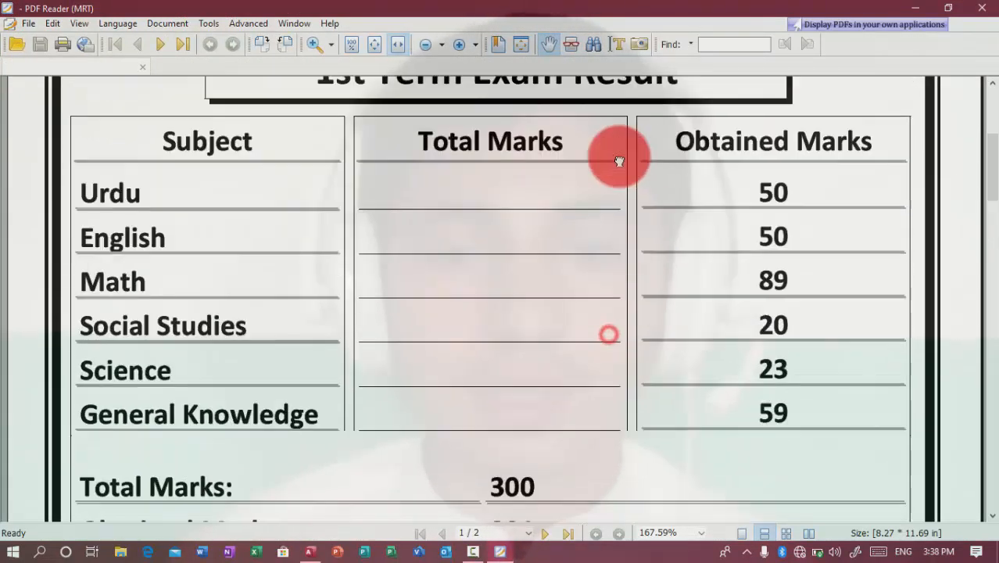
pyautogui.scroll(-8, 655, 283)
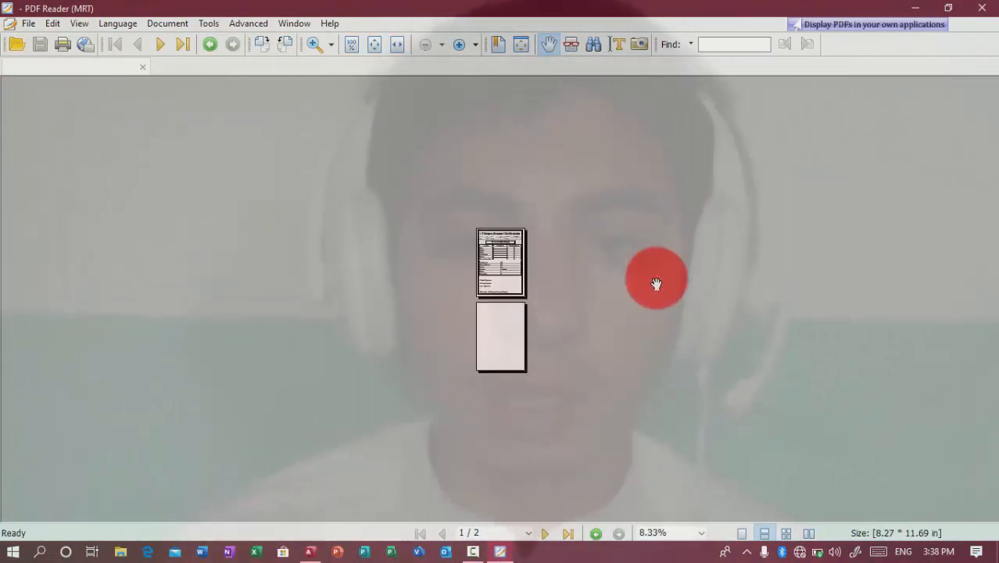
pyautogui.scroll(1, 656, 283)
pyautogui.scroll(3, 655, 283)
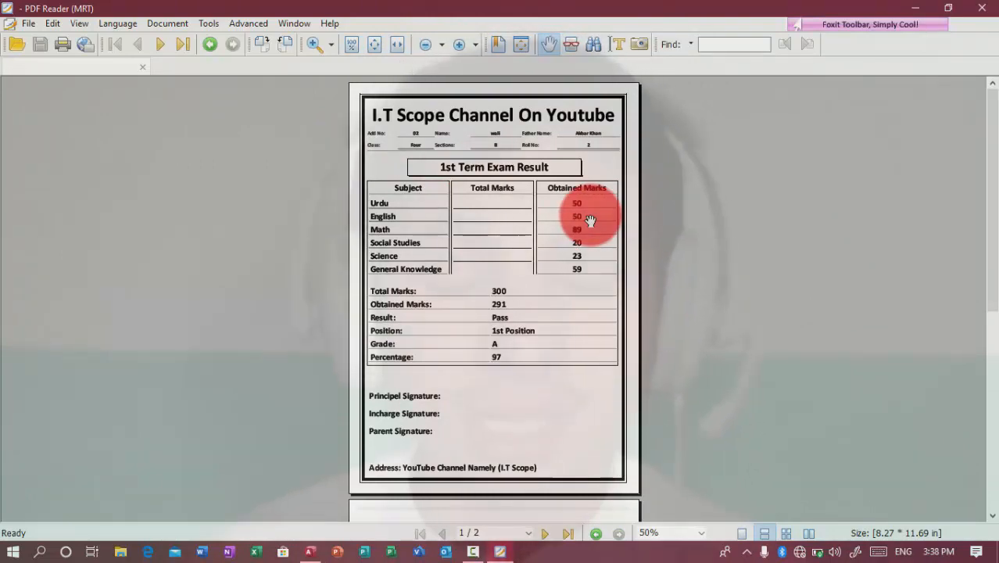
pyautogui.click(981, 8)
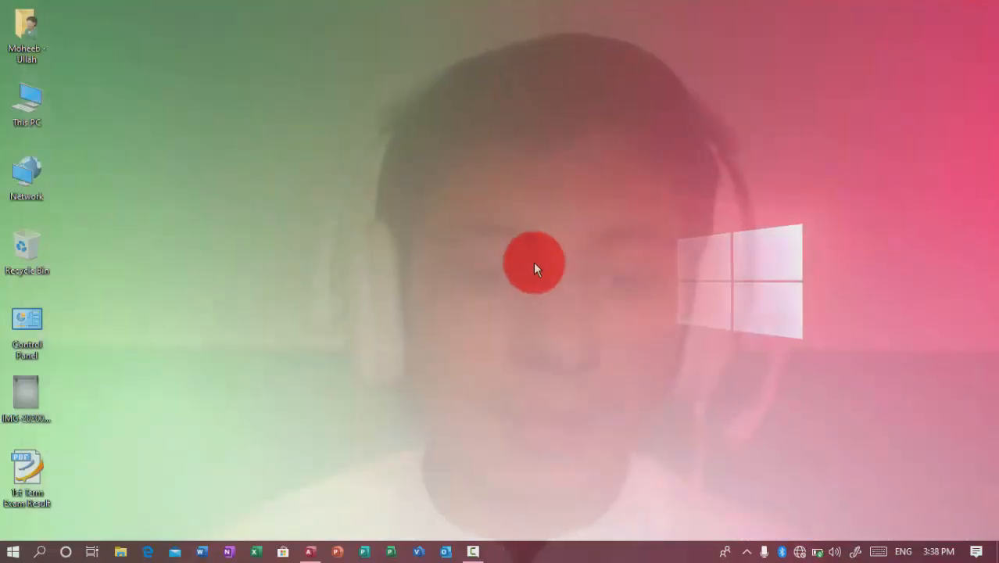
# - Return to Access, open the 1st Term Exam Result report for class Nine and test its close button
pyautogui.click(309, 551)
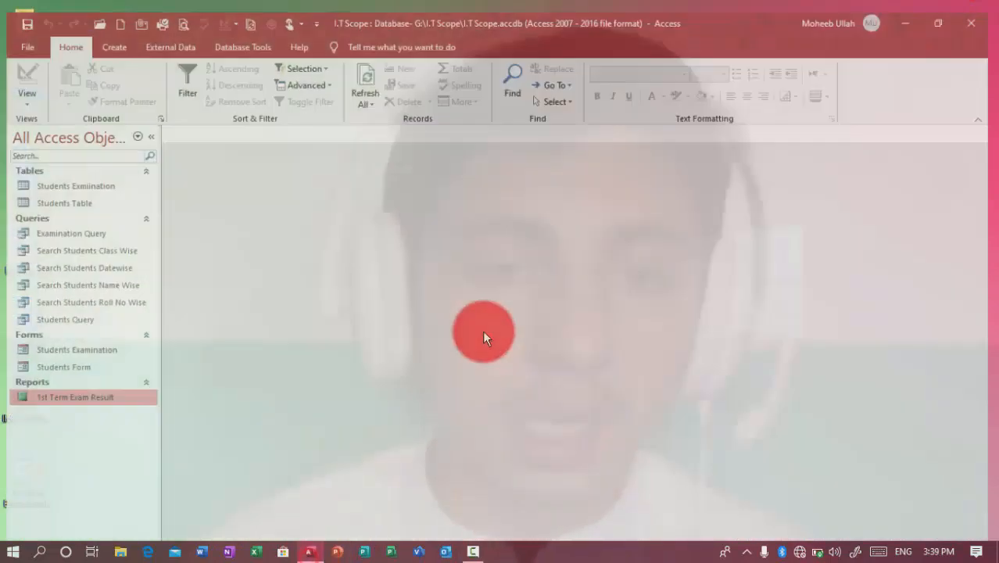
pyautogui.write('Nine')
pyautogui.press('Return')
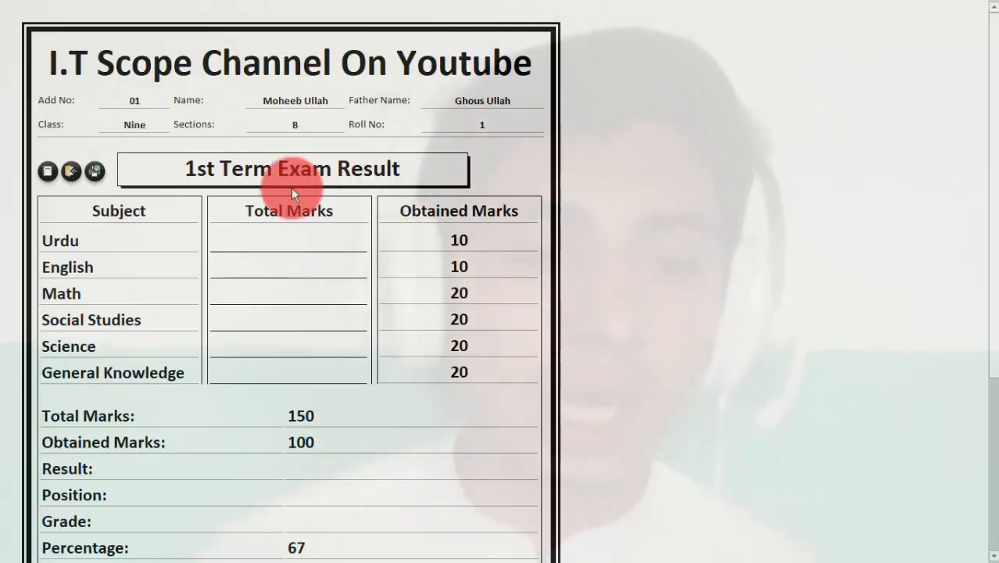
pyautogui.click(72, 173)
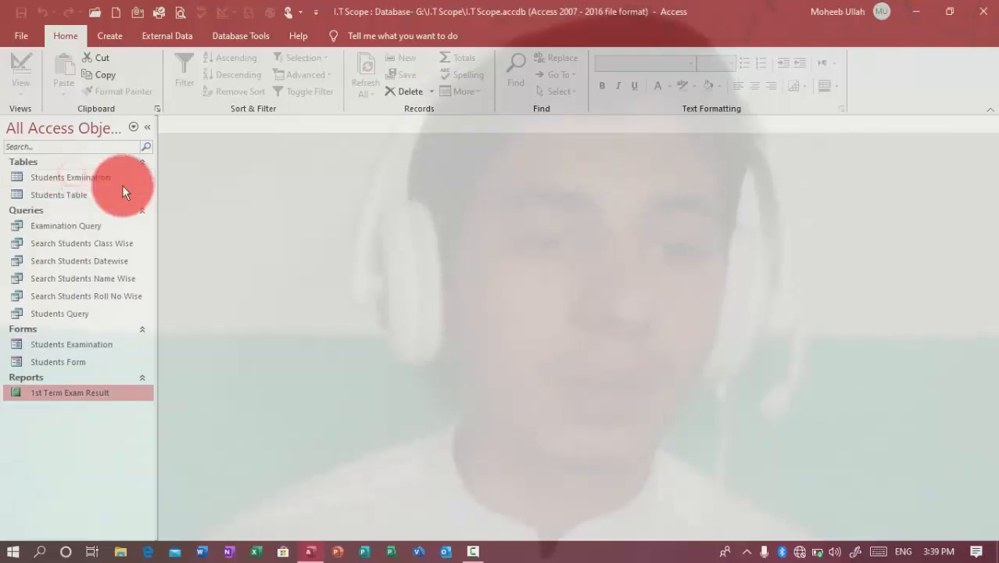
# - Reopen the report for class four, test its print button, check the list of available printers and cancel printing
pyautogui.write('four')
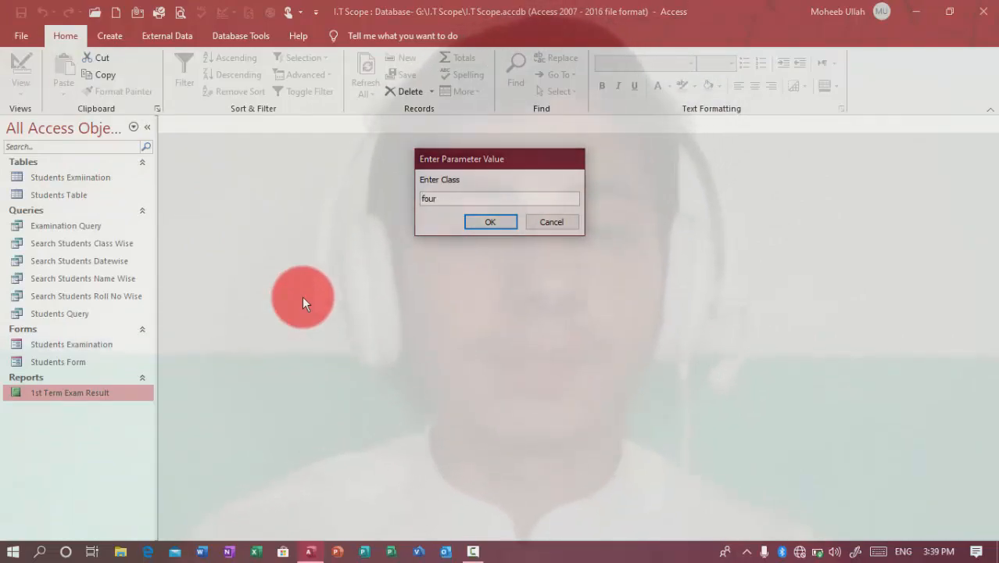
pyautogui.press('Return')
pyautogui.click(96, 175)
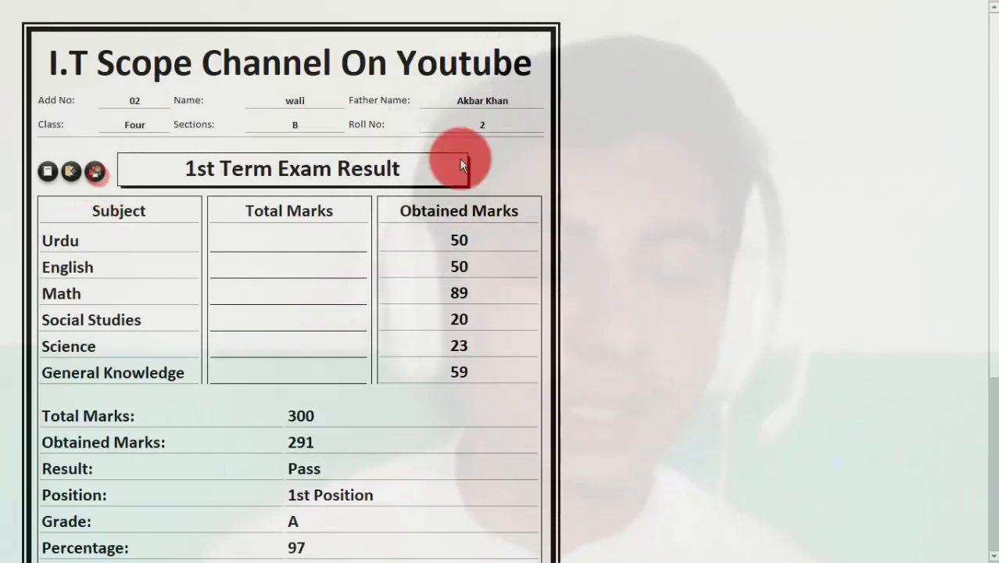
pyautogui.click(507, 157)
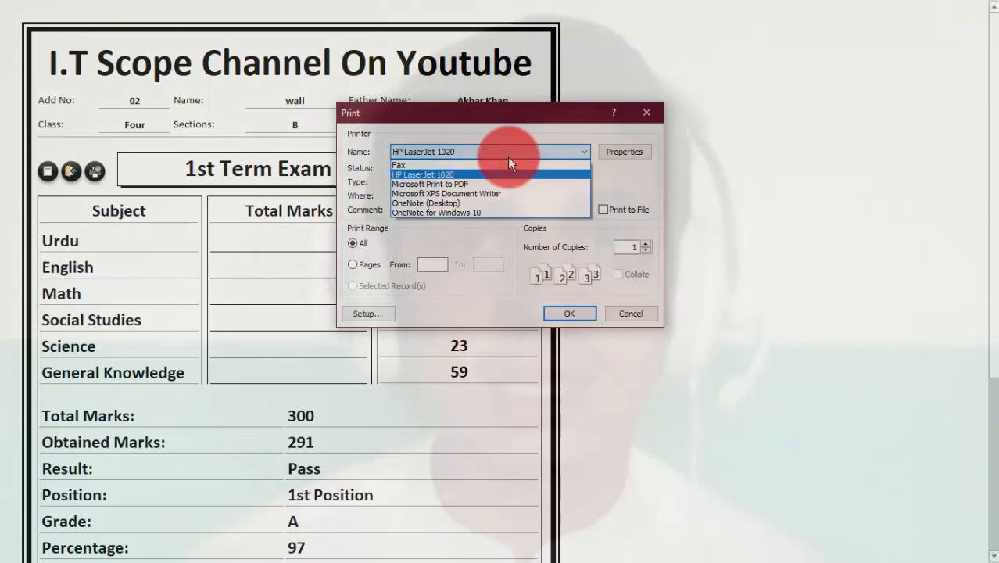
pyautogui.click(558, 149)
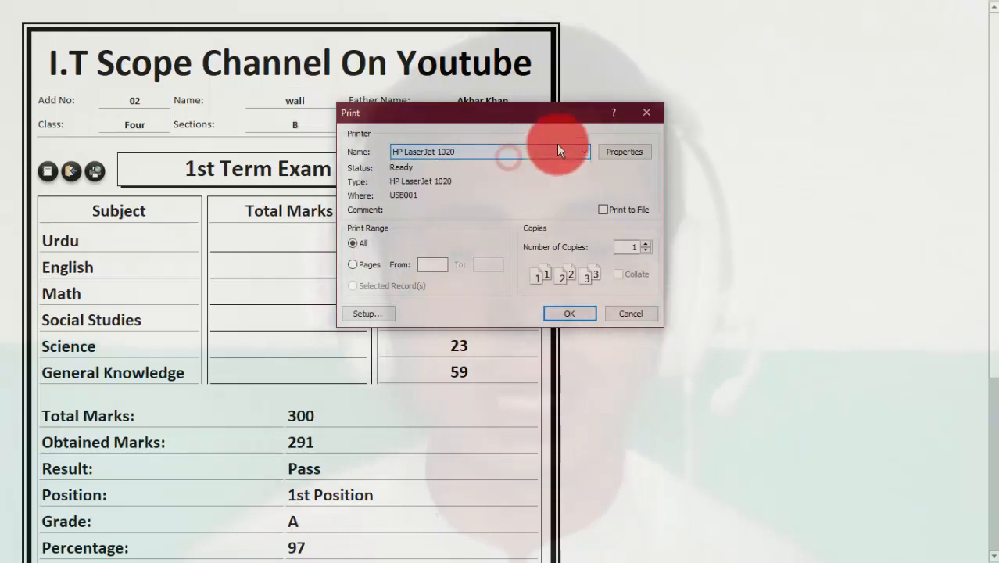
pyautogui.click(647, 112)
# - Switch the report to Print Preview for class four
pyautogui.moveTo(986, 51)
pyautogui.mouseDown()
pyautogui.moveTo(981, 252)
pyautogui.moveTo(986, 31)
pyautogui.mouseUp()
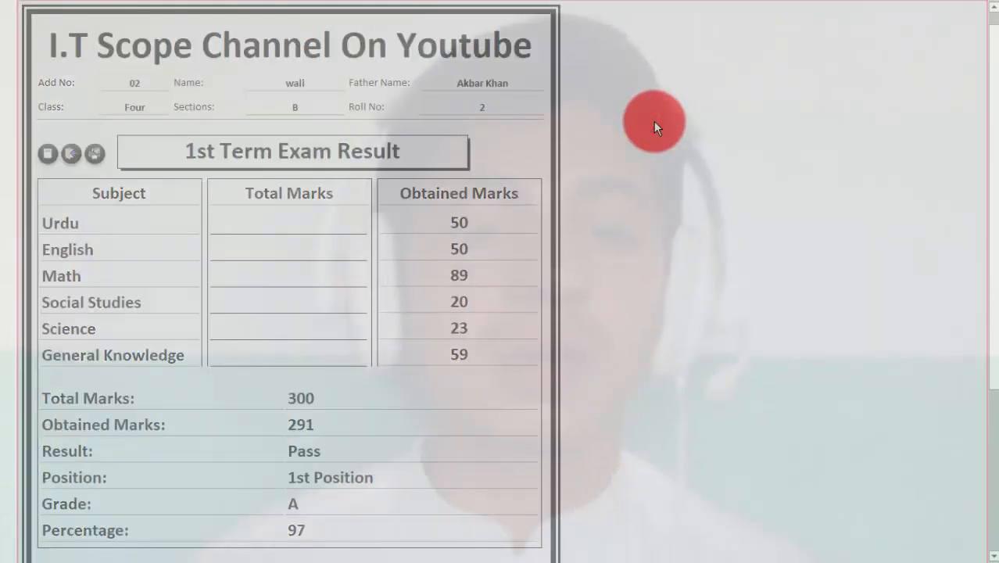
pyautogui.rightClick(653, 121)
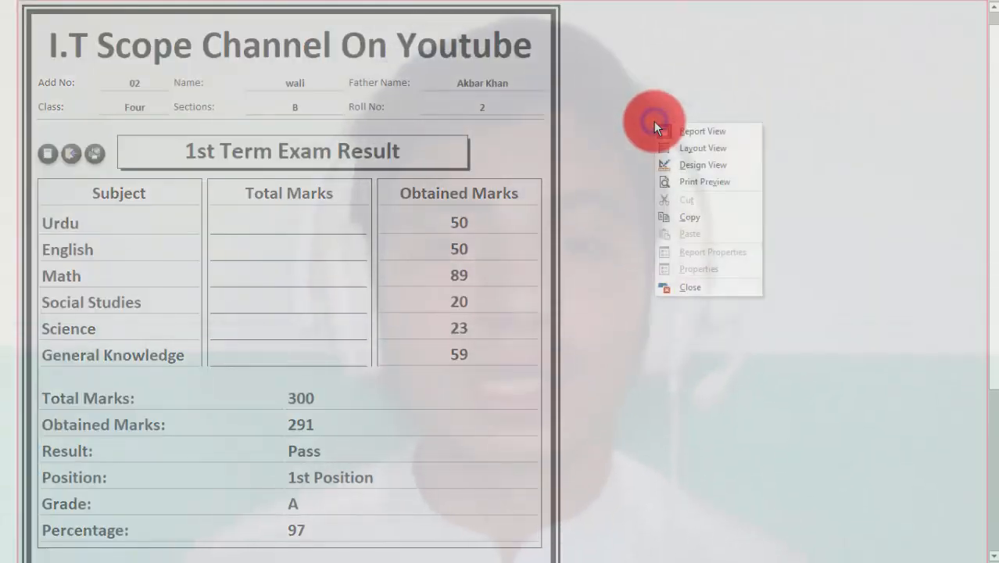
pyautogui.click(685, 182)
pyautogui.write('four')
pyautogui.press('Return')
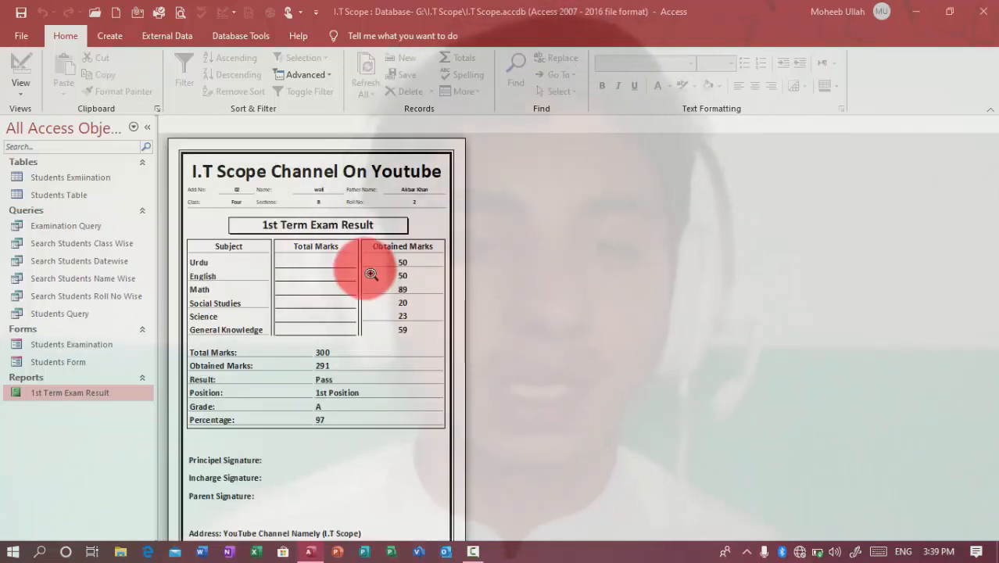